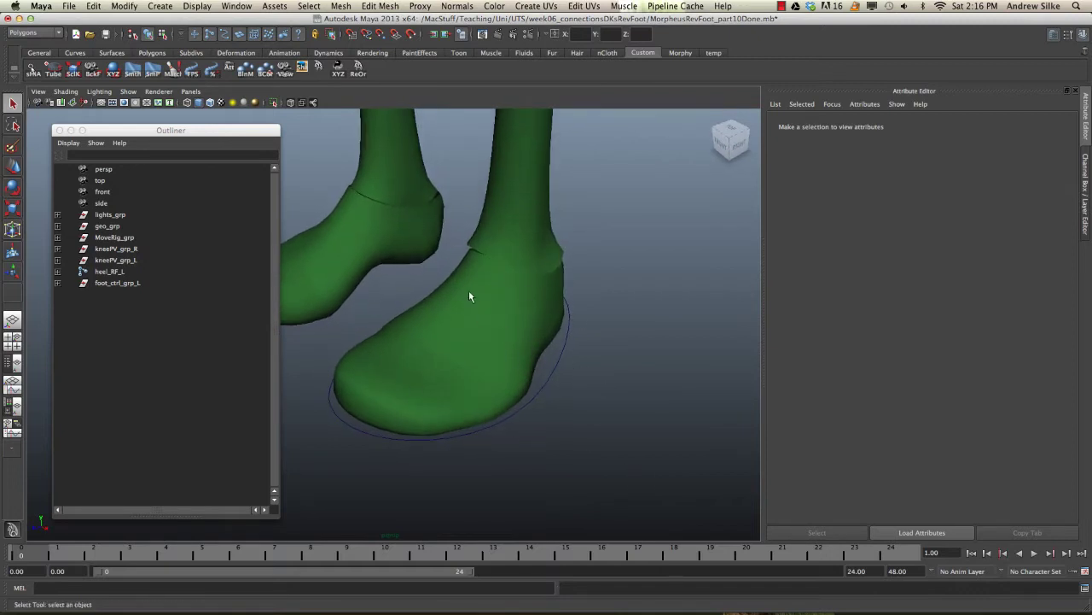
- Move the Outliner aside and narrow it to free up the view of the feet
{"action": "key", "text": "4"}
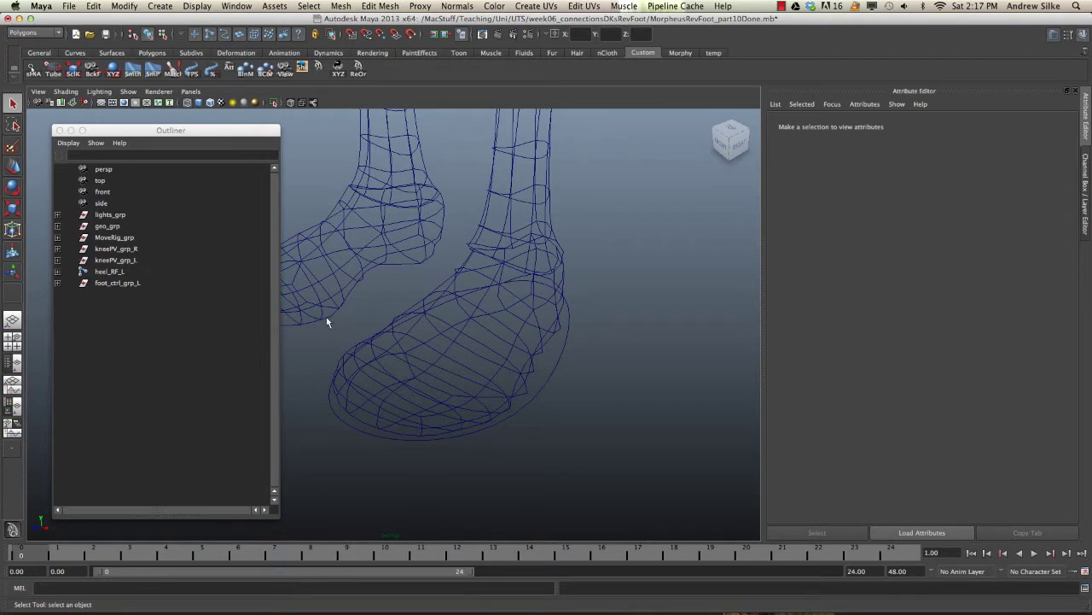
{"action": "mouse_move", "coordinate": [564, 282]}
{"action": "left_mouse_down", "text": "alt"}
{"action": "mouse_move", "coordinate": [507, 358]}
{"action": "mouse_move", "coordinate": [490, 336]}
{"action": "mouse_move", "coordinate": [530, 325]}
{"action": "mouse_move", "coordinate": [524, 305]}
{"action": "mouse_move", "coordinate": [541, 333]}
{"action": "mouse_move", "coordinate": [498, 344]}
{"action": "mouse_move", "coordinate": [494, 357]}
{"action": "left_mouse_up", "text": "alt"}
{"action": "key", "text": "5"}
{"action": "key", "text": "4"}
{"action": "left_click_drag", "start_coordinate": [202, 132], "coordinate": [195, 121]}
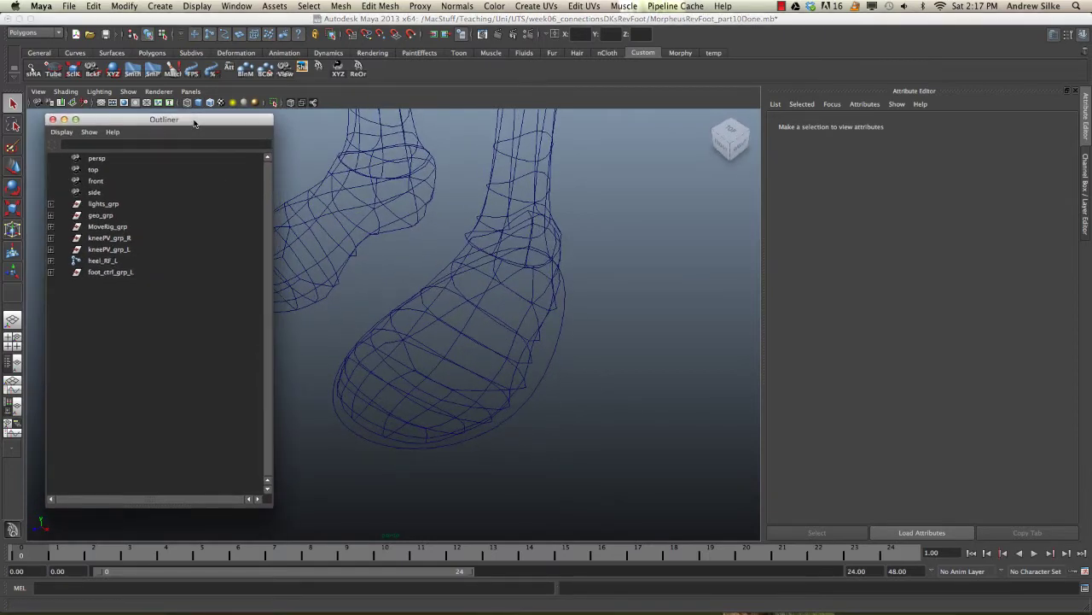
{"action": "left_click_drag", "start_coordinate": [274, 507], "coordinate": [177, 460]}
{"action": "left_click_drag", "start_coordinate": [332, 398], "coordinate": [474, 330], "text": "alt"}
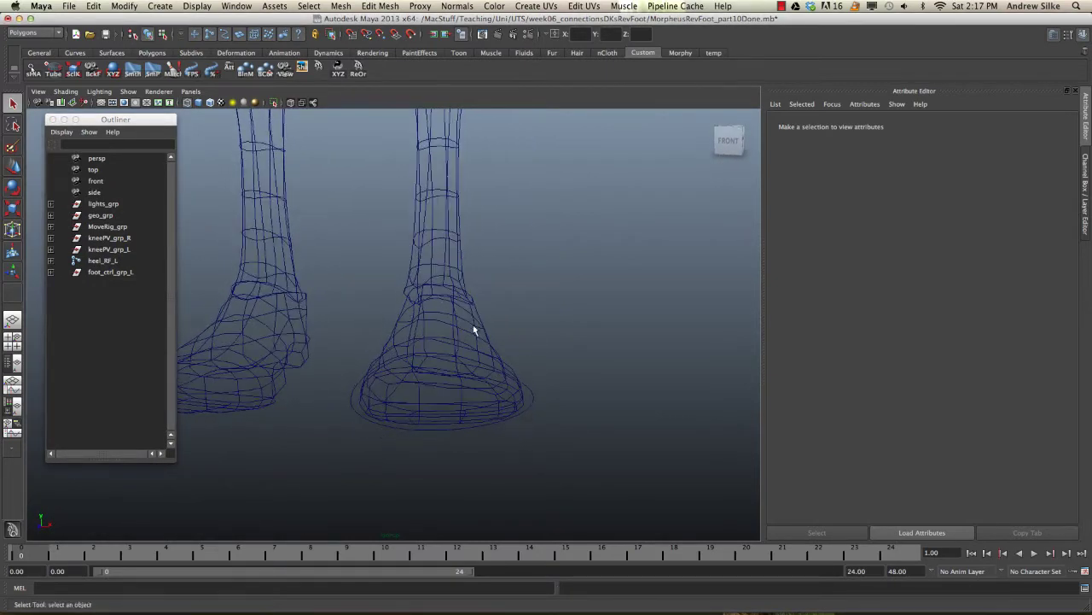
- Select the left foot control curve in shaded display, with its channels shown in a narrower Channel Box
{"action": "left_click", "coordinate": [533, 401]}
{"action": "key", "text": "5"}
{"action": "key", "text": "ctrl+a"}
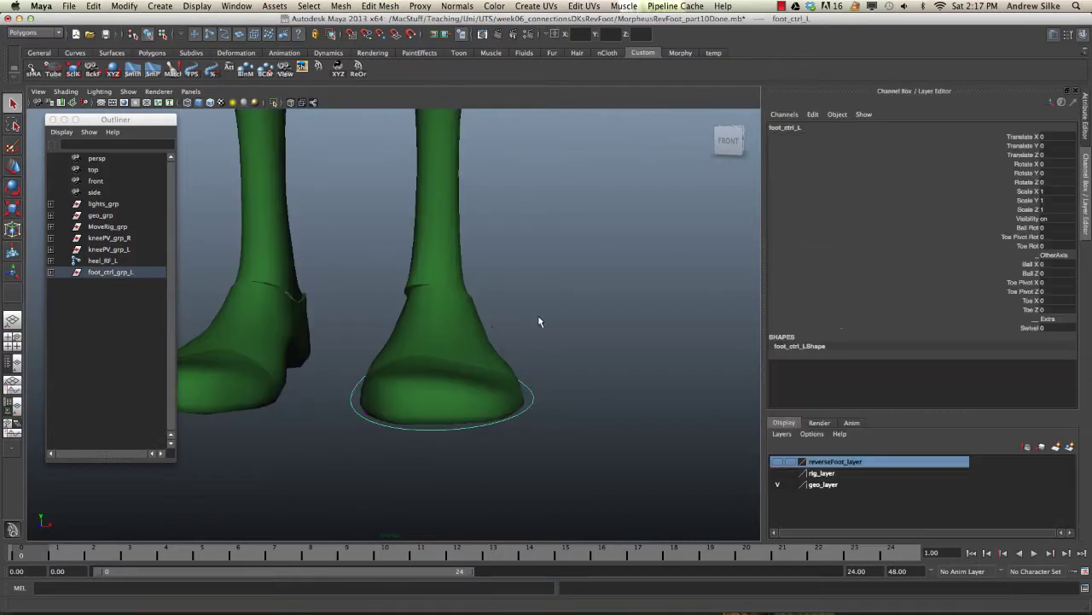
{"action": "mouse_move", "coordinate": [709, 313]}
{"action": "left_mouse_down", "text": "alt"}
{"action": "mouse_move", "coordinate": [706, 326]}
{"action": "mouse_move", "coordinate": [702, 315]}
{"action": "left_mouse_up", "text": "alt"}
- Try tilting the left foot control about 37 degrees around Z, and undo the rotation
{"action": "key", "text": "w"}
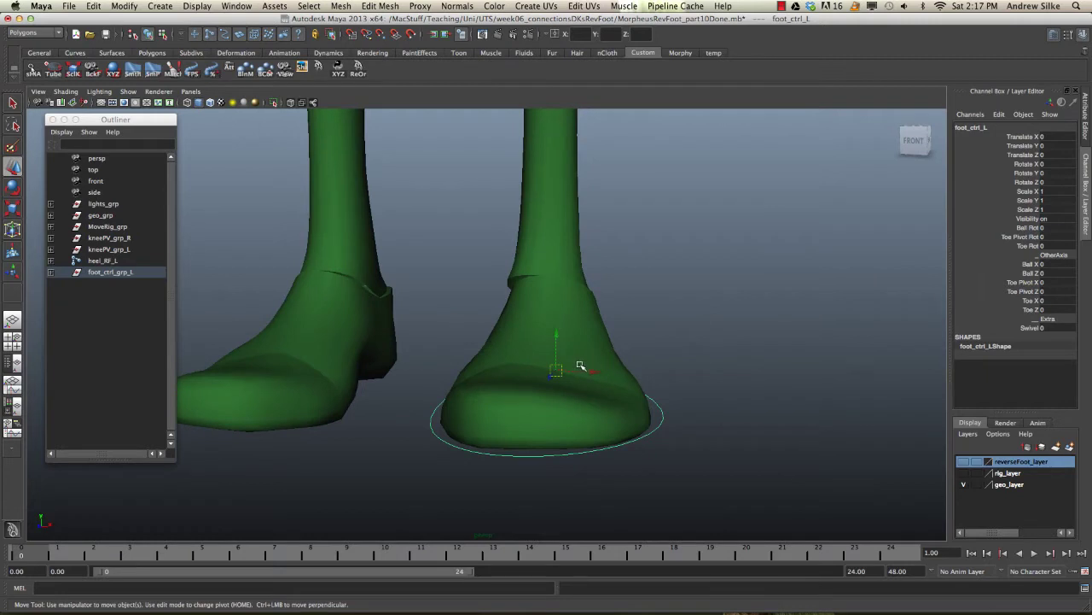
{"action": "key", "text": "e"}
{"action": "left_click_drag", "start_coordinate": [597, 342], "coordinate": [570, 336]}
{"action": "key", "text": "z"}
{"action": "key", "text": "z"}
{"action": "key", "text": "z"}
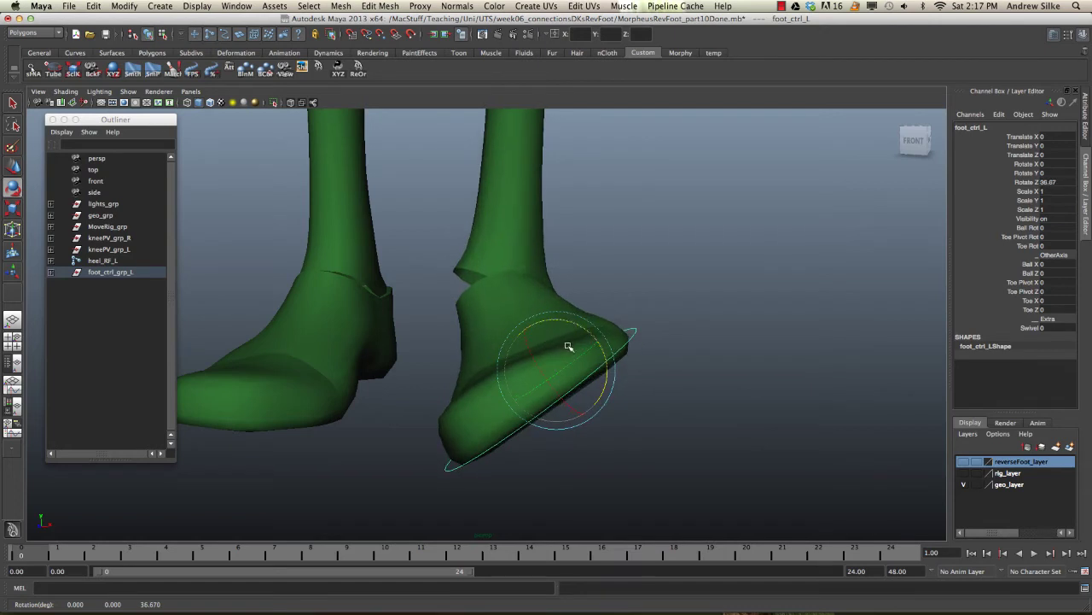
{"action": "key", "text": "z"}
- Create a polygon plane and scale it up into a large floor under both feet
{"action": "key", "text": "ctrl+p"}
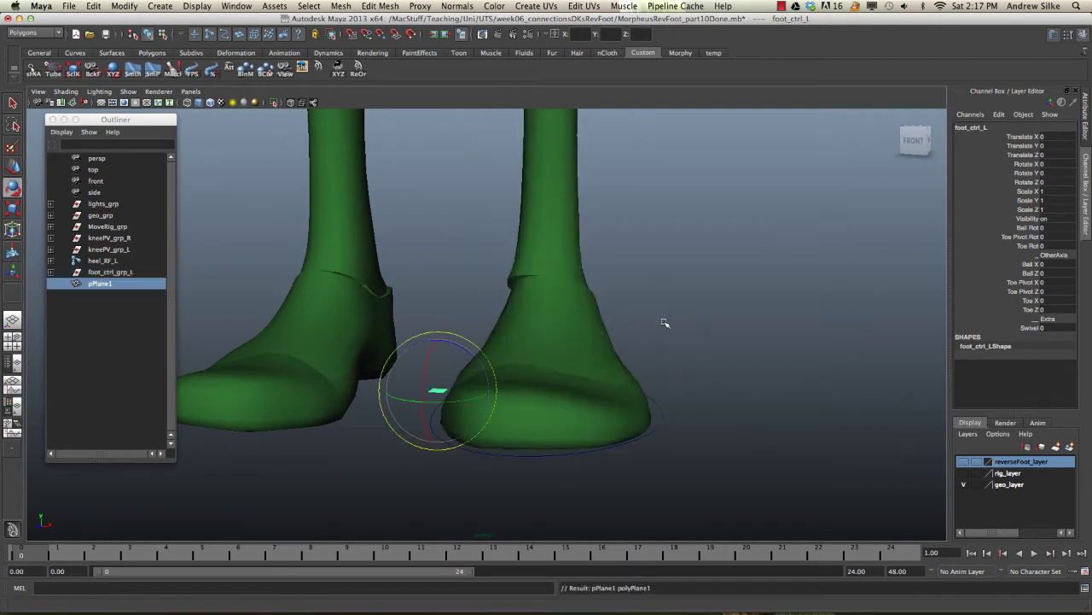
{"action": "key", "text": "r"}
{"action": "left_click_drag", "start_coordinate": [439, 395], "coordinate": [678, 303]}
{"action": "left_click", "coordinate": [677, 302]}
- Try tilting the left foot control around Z against the floor plane, and undo the rotation
{"action": "left_click", "coordinate": [661, 410]}
{"action": "key", "text": "e"}
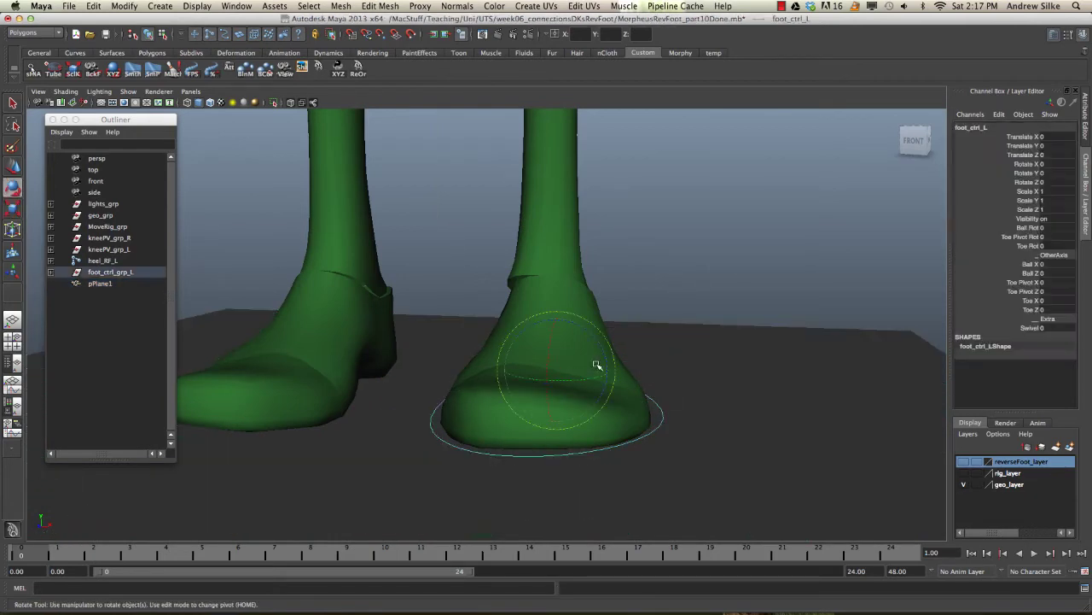
{"action": "left_click_drag", "start_coordinate": [600, 342], "coordinate": [546, 363]}
{"action": "key", "text": "ctrl+z"}
{"action": "key", "text": "w"}
{"action": "key", "text": "z"}
{"action": "key", "text": "z"}
- Try banking the left foot by rotating its control to about -29 degrees in Z and raising it about 1.6 units
{"action": "key", "text": "e"}
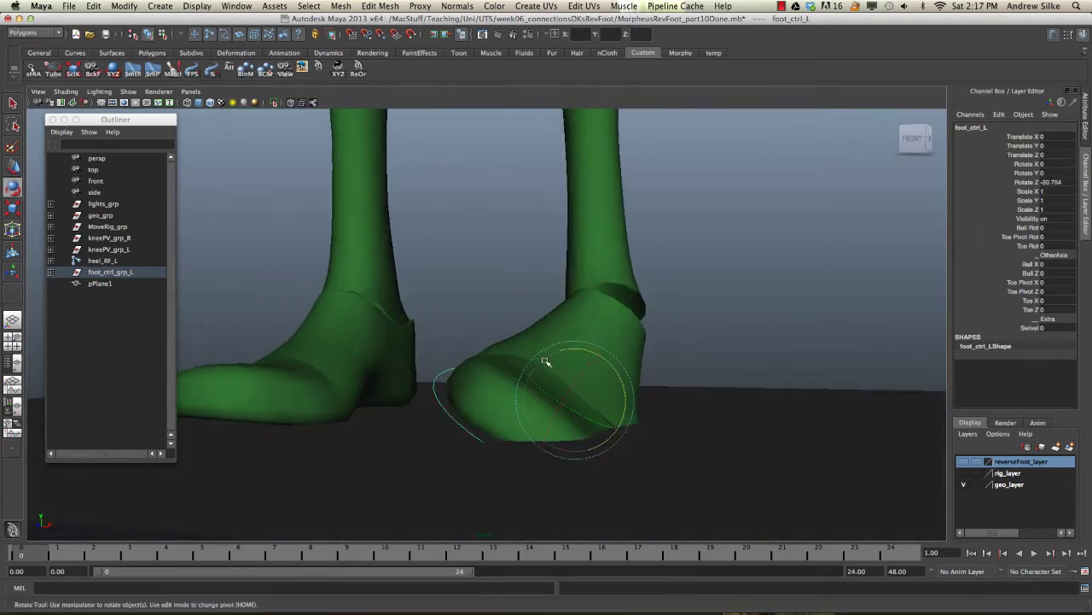
{"action": "key", "text": "w"}
{"action": "key", "text": "e"}
{"action": "left_click_drag", "start_coordinate": [575, 402], "coordinate": [533, 374]}
{"action": "key", "text": "w"}
{"action": "key", "text": "e"}
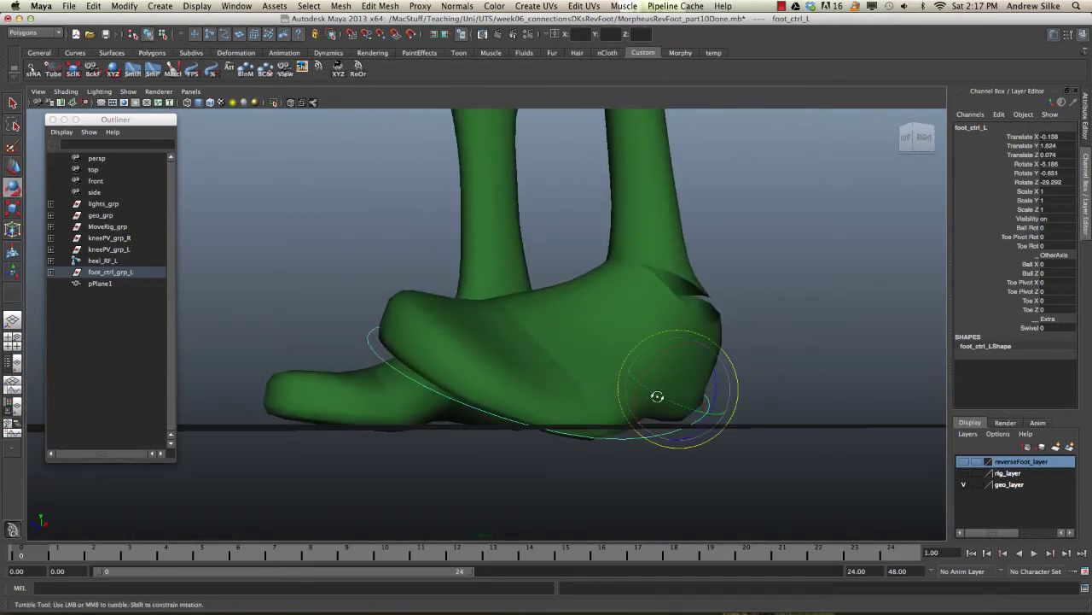
{"action": "left_click_drag", "start_coordinate": [656, 395], "coordinate": [700, 378], "text": "alt"}
{"action": "left_click_drag", "start_coordinate": [780, 367], "coordinate": [732, 399]}
{"action": "key", "text": "w"}
{"action": "left_click_drag", "start_coordinate": [593, 414], "coordinate": [712, 415], "text": "alt"}
- Undo the trial moves and rotations of the left foot control
{"action": "key", "text": "z"}
{"action": "key", "text": "z"}
{"action": "key", "text": "z"}
{"action": "key", "text": "z"}
{"action": "key", "text": "z"}
{"action": "key", "text": "z"}
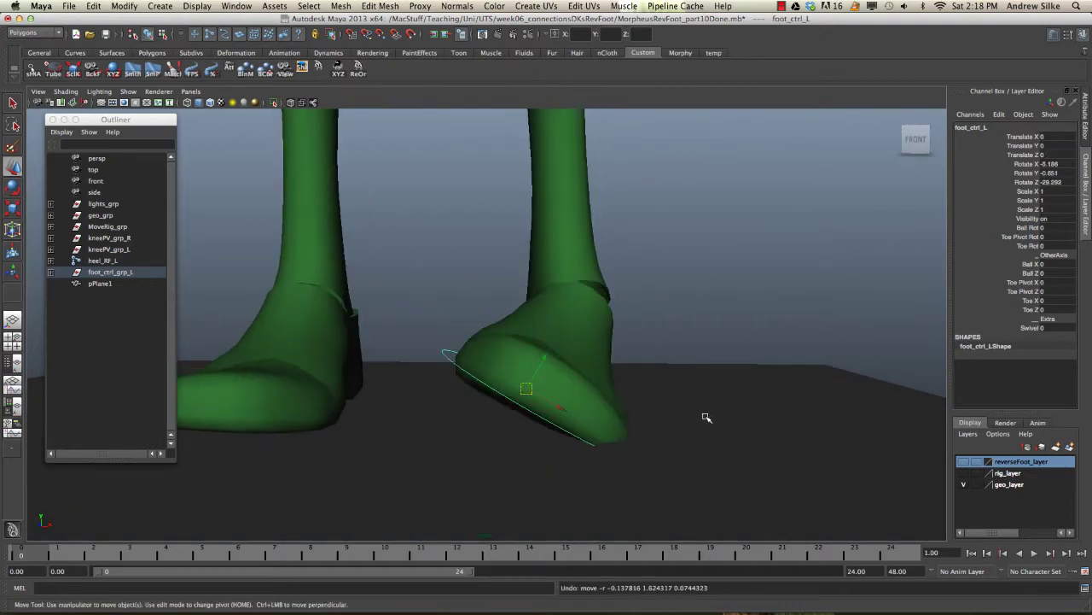
- Show the reverse foot layer, hide the geometry layer and examine the left foot's reverse joint chain
{"action": "mouse_move", "coordinate": [655, 337]}
{"action": "left_mouse_down", "text": "alt"}
{"action": "mouse_move", "coordinate": [648, 319]}
{"action": "mouse_move", "coordinate": [615, 361]}
{"action": "mouse_move", "coordinate": [664, 324]}
{"action": "left_mouse_up", "text": "alt"}
{"action": "left_click_drag", "start_coordinate": [652, 365], "coordinate": [510, 337], "text": "alt"}
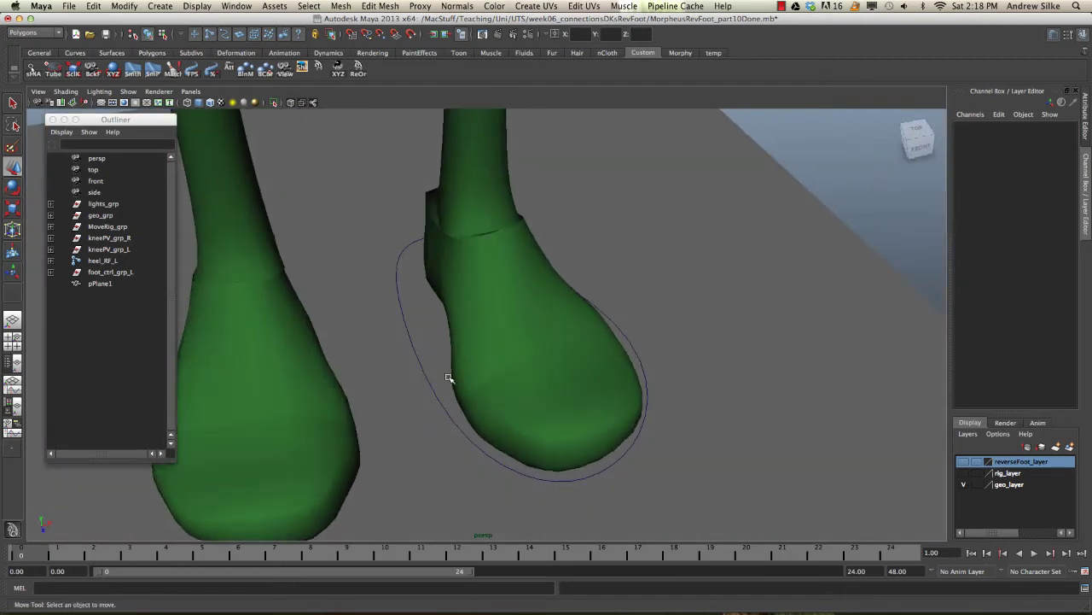
{"action": "left_click_drag", "start_coordinate": [514, 371], "coordinate": [517, 354], "text": "alt"}
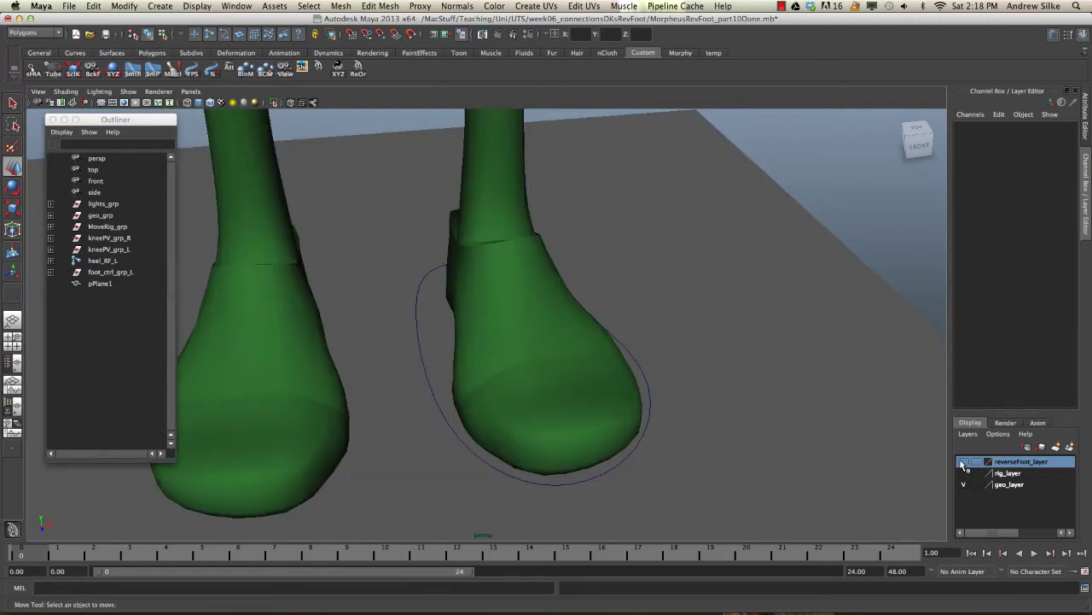
{"action": "key", "text": "4"}
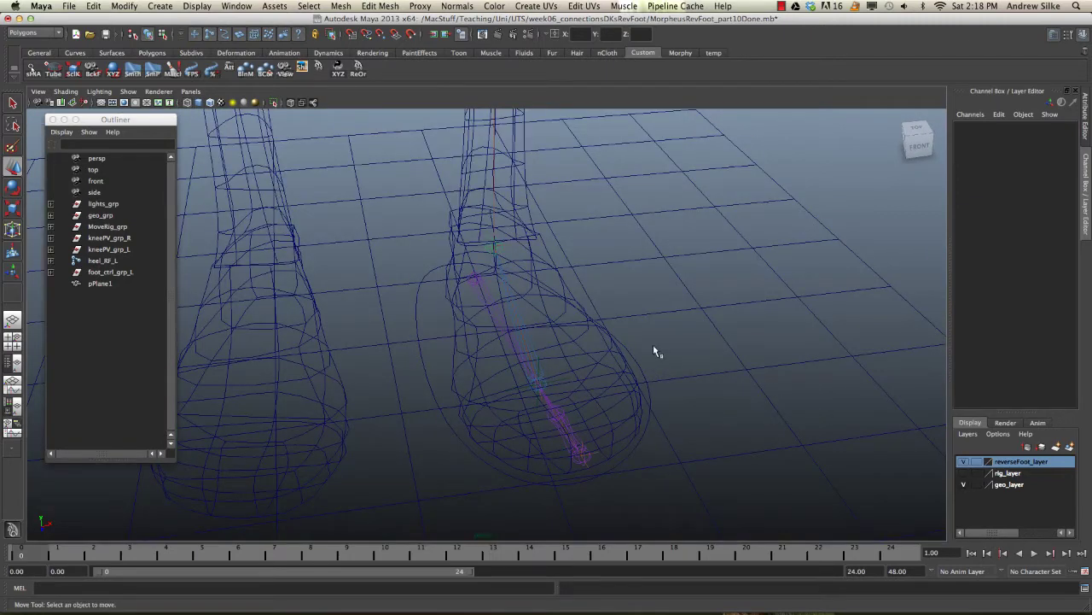
{"action": "left_click", "coordinate": [965, 484]}
{"action": "left_click_drag", "start_coordinate": [485, 281], "coordinate": [478, 317], "text": "alt"}
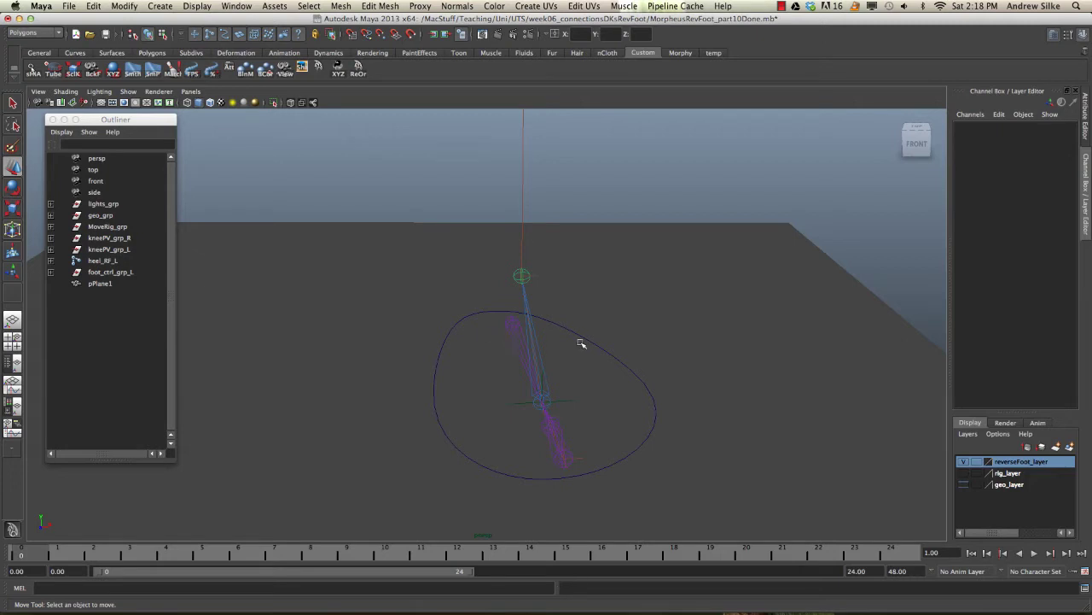
{"action": "left_click_drag", "start_coordinate": [581, 343], "coordinate": [589, 320], "text": "alt"}
{"action": "left_click_drag", "start_coordinate": [787, 389], "coordinate": [779, 418], "text": "alt"}
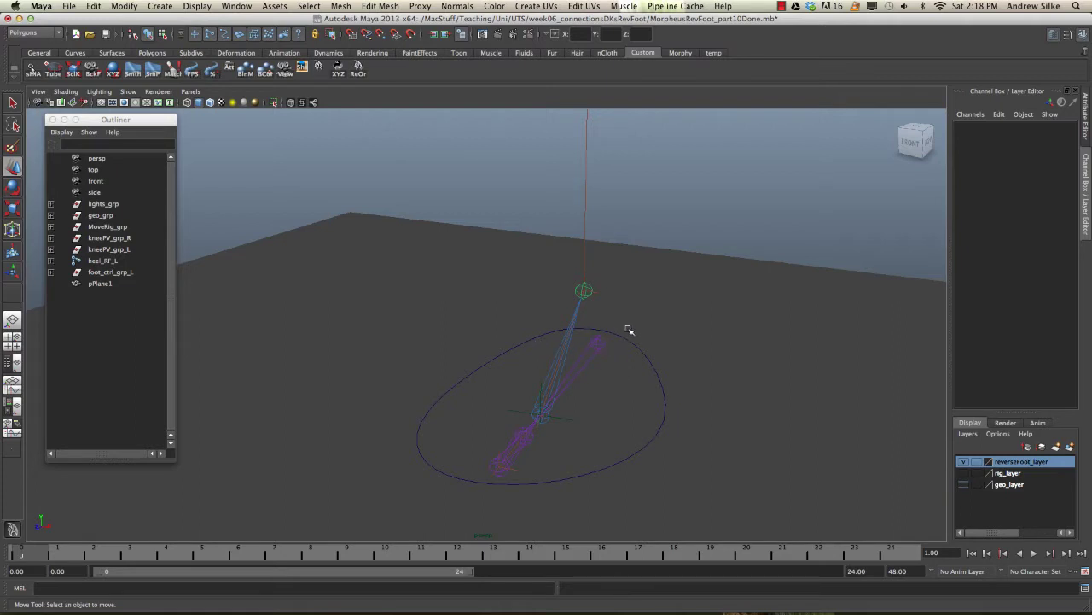
{"action": "left_click_drag", "start_coordinate": [616, 331], "coordinate": [672, 400], "text": "alt"}
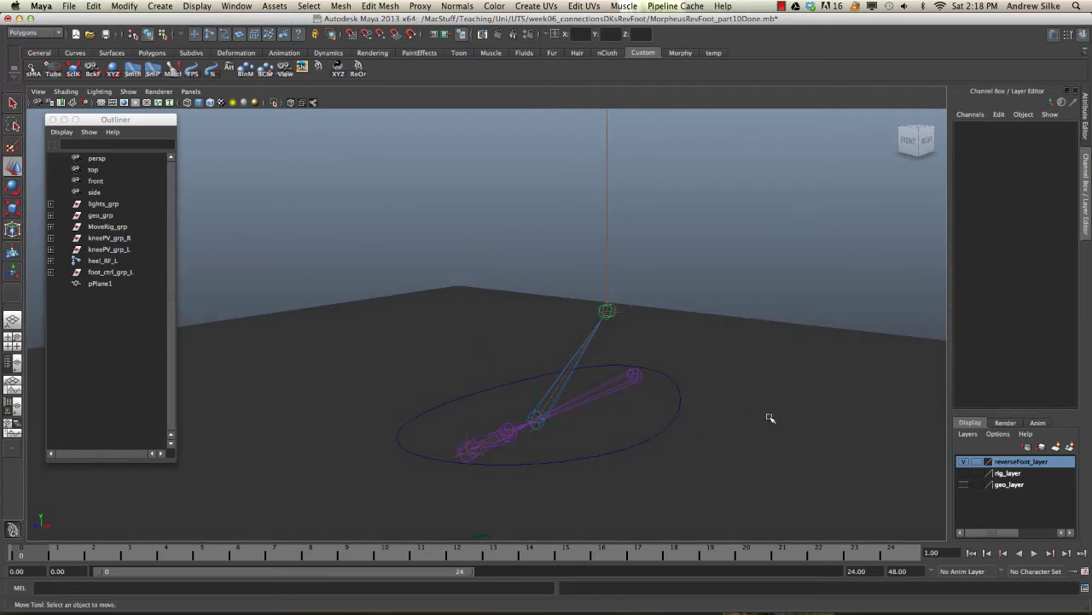
{"action": "left_click_drag", "start_coordinate": [770, 418], "coordinate": [618, 394], "text": "alt"}
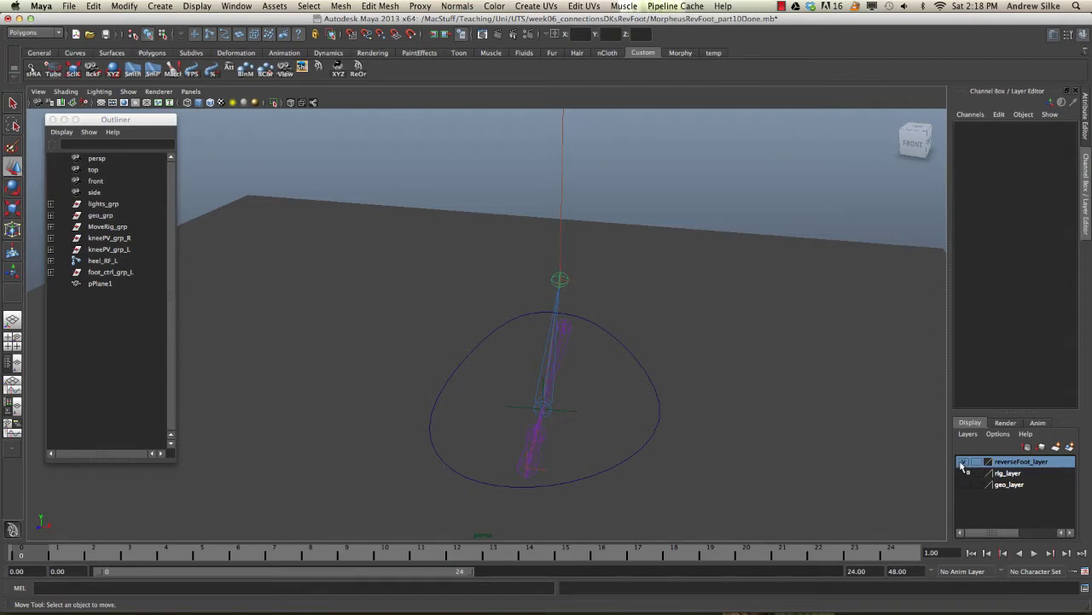
- Show the geometry layer again, hide the reverse foot layer and display the feet in wireframe
{"action": "left_click", "coordinate": [966, 485]}
{"action": "left_click", "coordinate": [964, 484]}
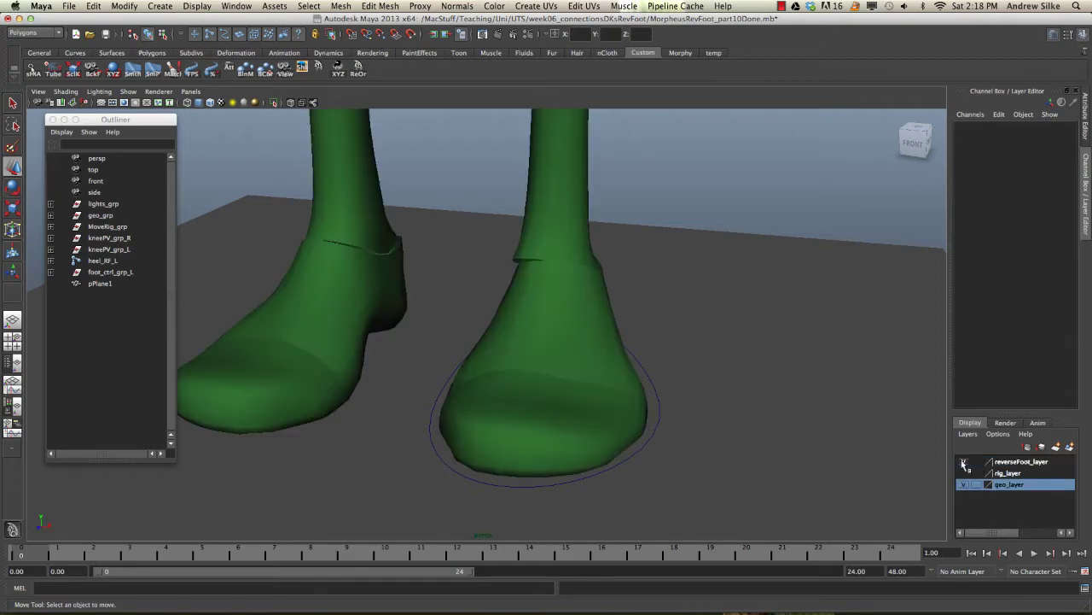
{"action": "left_click", "coordinate": [964, 462]}
{"action": "key", "text": "4"}
{"action": "left_click_drag", "start_coordinate": [707, 373], "coordinate": [683, 378], "text": "alt"}
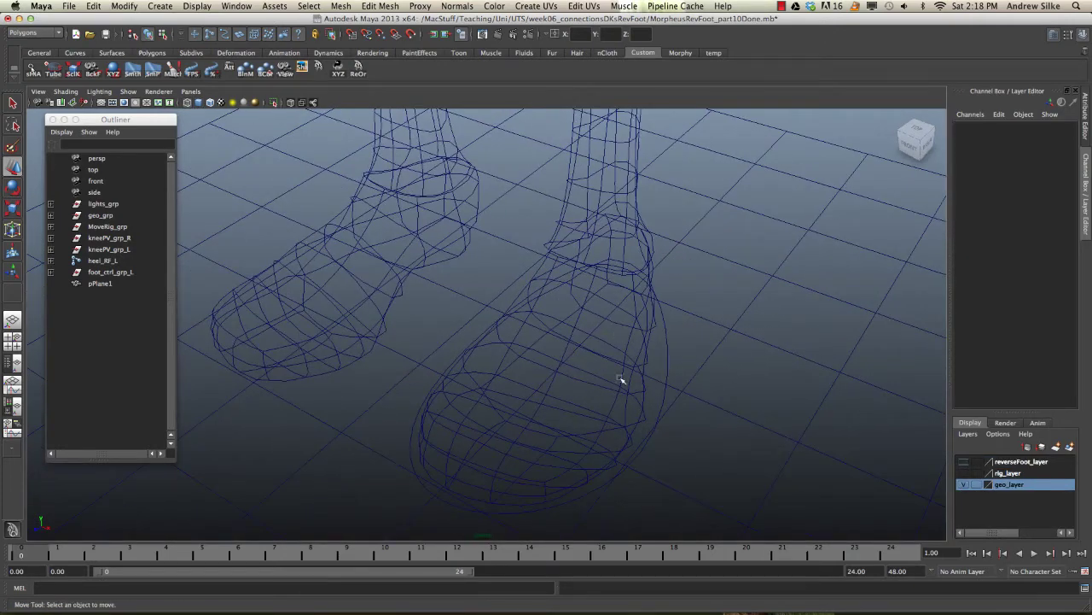
{"action": "mouse_move", "coordinate": [596, 244]}
{"action": "left_mouse_down", "text": "alt"}
{"action": "mouse_move", "coordinate": [529, 370]}
{"action": "mouse_move", "coordinate": [560, 371]}
{"action": "mouse_move", "coordinate": [573, 355]}
{"action": "mouse_move", "coordinate": [509, 368]}
{"action": "mouse_move", "coordinate": [537, 376]}
{"action": "mouse_move", "coordinate": [543, 403]}
{"action": "mouse_move", "coordinate": [551, 358]}
{"action": "mouse_move", "coordinate": [591, 360]}
{"action": "mouse_move", "coordinate": [614, 329]}
{"action": "mouse_move", "coordinate": [608, 307]}
{"action": "left_mouse_up", "text": "alt"}
{"action": "key", "text": "5"}
{"action": "key", "text": "4"}
- Create a locator and name it bankPivotFootL_loc_L
{"action": "key", "text": "space"}
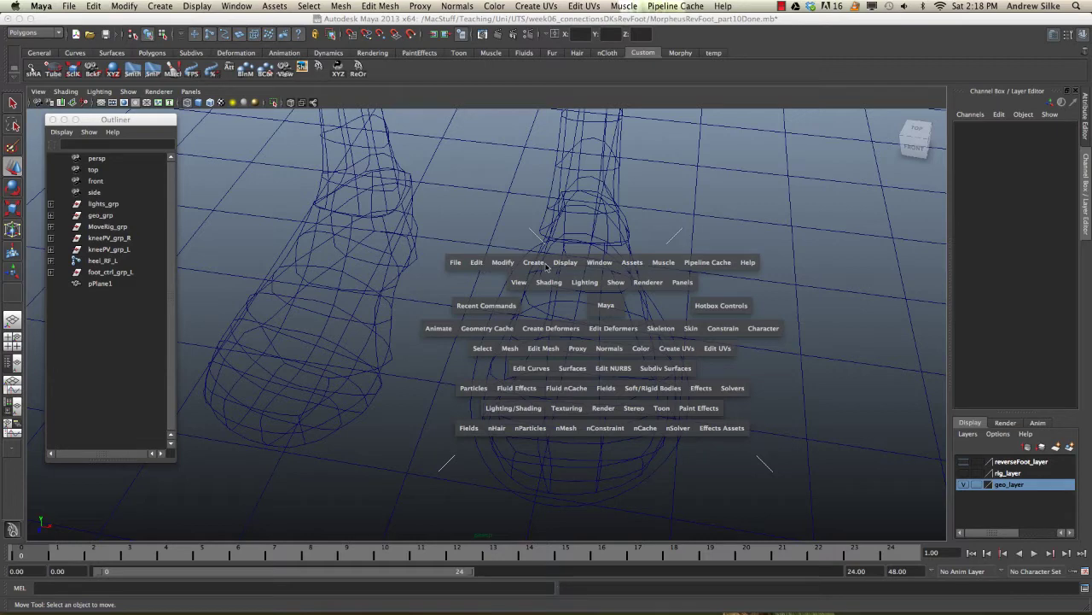
{"action": "left_click_drag", "start_coordinate": [546, 267], "coordinate": [580, 461]}
{"action": "double_click", "coordinate": [100, 295]}
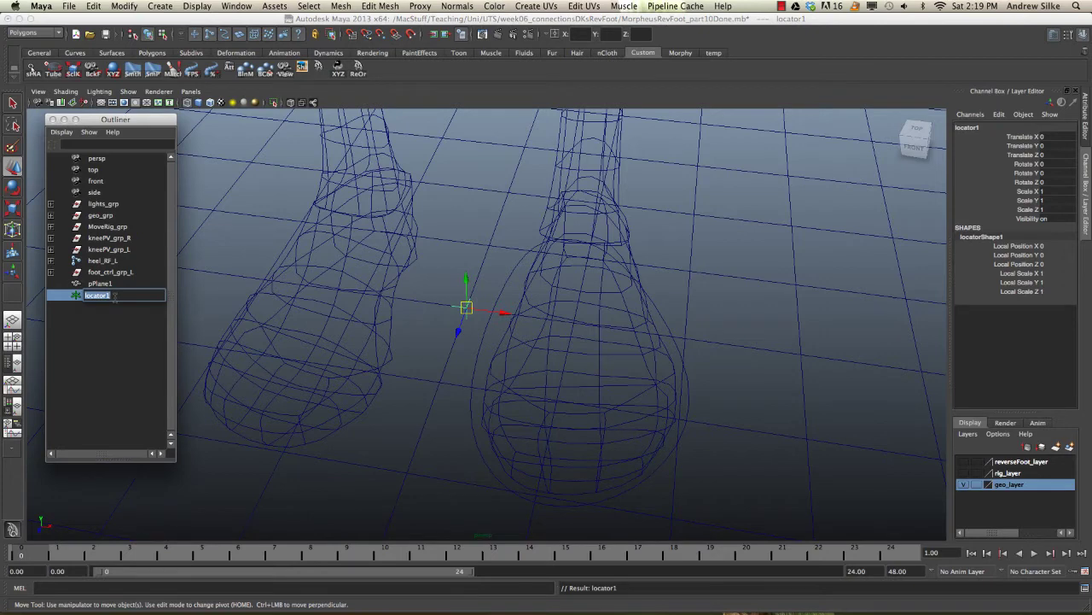
{"action": "type", "text": "bankPivotFootL_loc_L"}
{"action": "key", "text": "Return"}
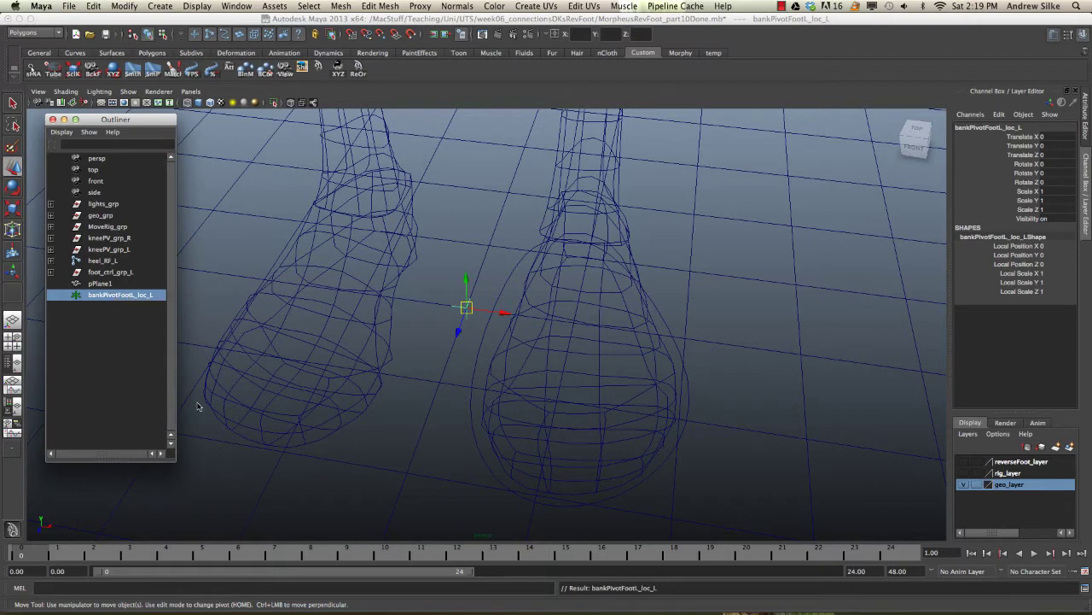
- Widen the Outliner and put the bankPivotFootL_loc_L locator in a new group
{"action": "left_click_drag", "start_coordinate": [174, 464], "coordinate": [280, 487]}
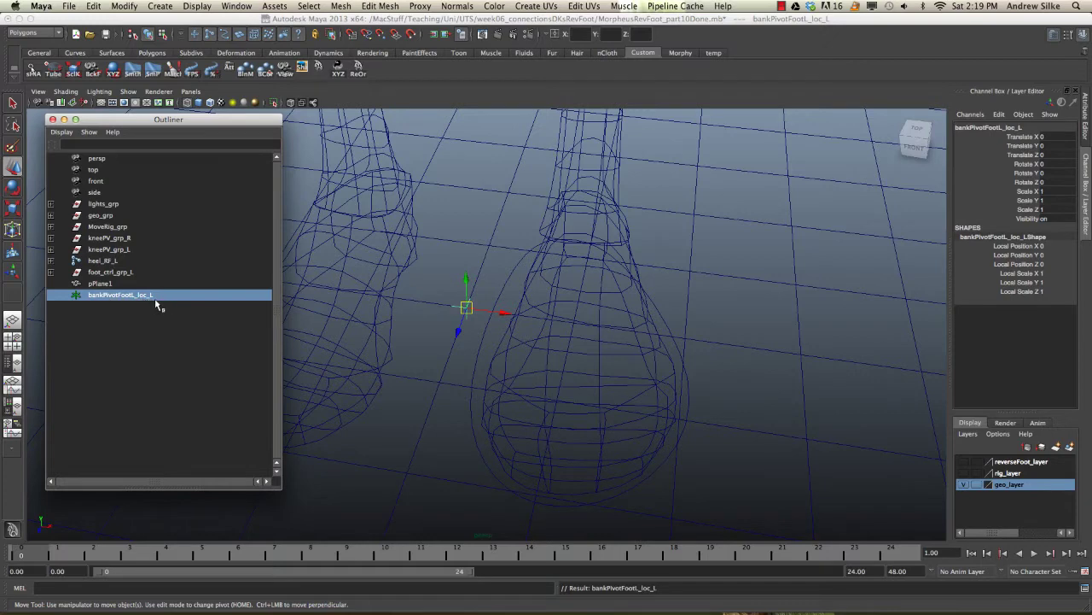
{"action": "left_click", "coordinate": [117, 316]}
{"action": "left_click", "coordinate": [116, 296]}
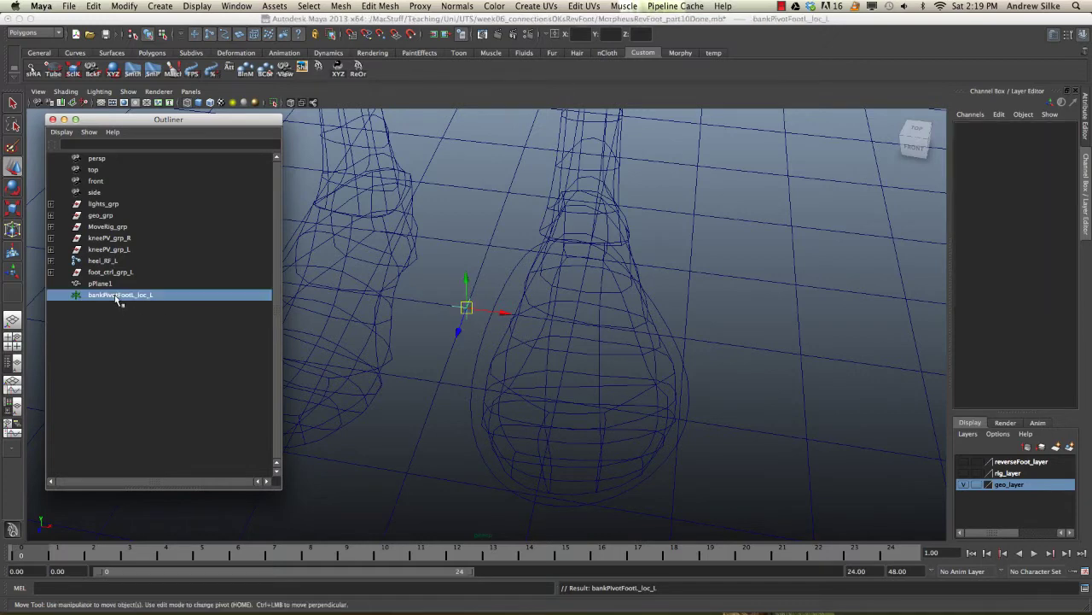
{"action": "left_click_drag", "start_coordinate": [424, 361], "coordinate": [493, 373], "text": "alt"}
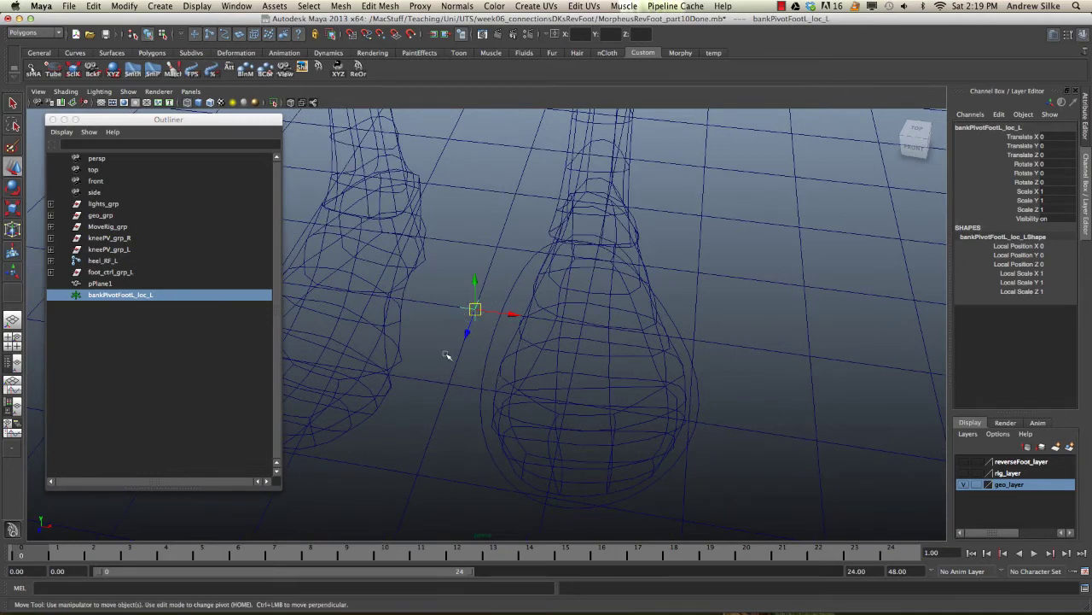
{"action": "left_click_drag", "start_coordinate": [512, 327], "coordinate": [546, 263], "text": "alt"}
{"action": "key", "text": "space"}
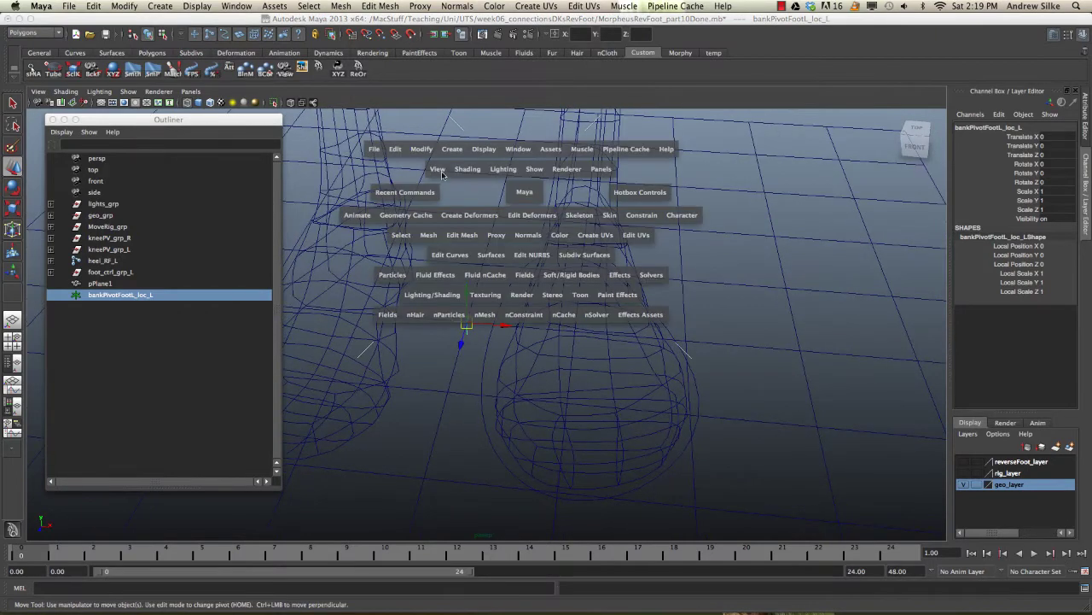
{"action": "left_click_drag", "start_coordinate": [405, 149], "coordinate": [428, 439]}
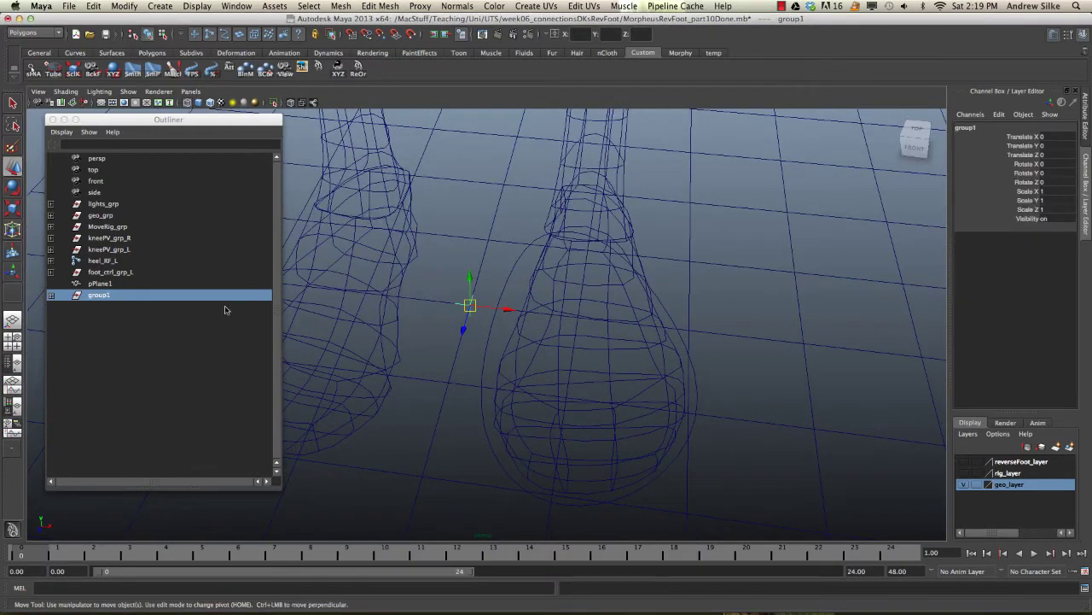
- Rename the locator's parent group bankPivotFootL_grp_L, based on the locator's copied name
{"action": "left_click", "coordinate": [51, 295]}
{"action": "left_click", "coordinate": [117, 307]}
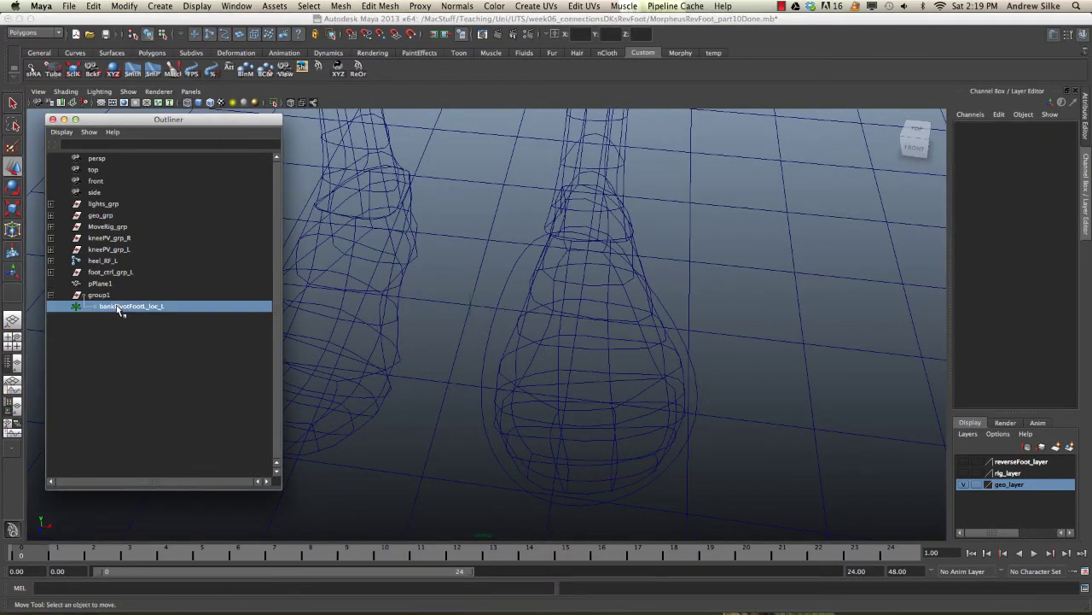
{"action": "double_click", "coordinate": [117, 307]}
{"action": "key", "text": "super+c"}
{"action": "double_click", "coordinate": [118, 296]}
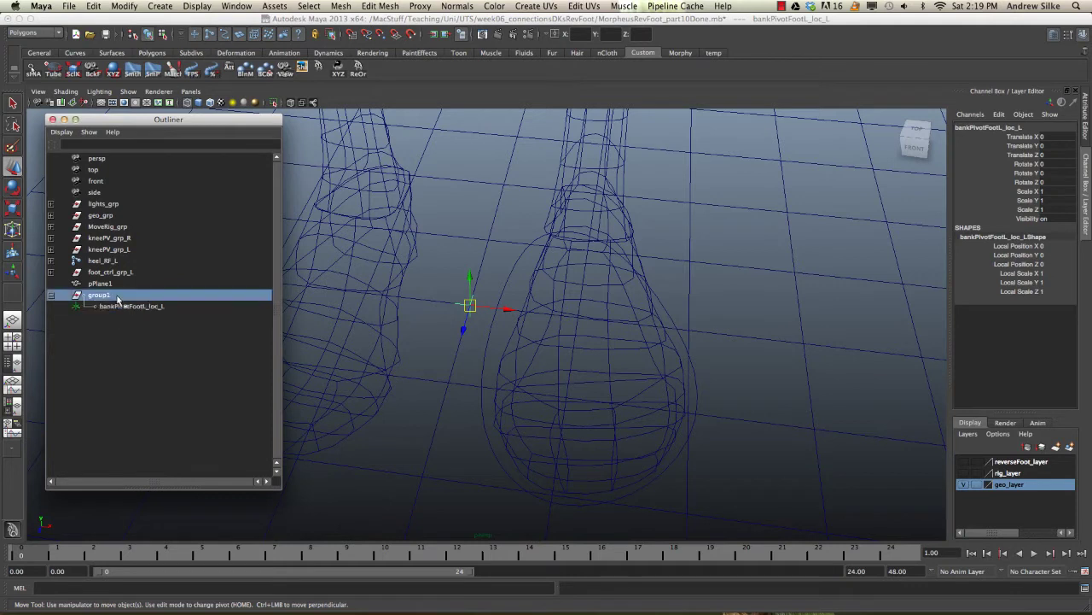
{"action": "key", "text": "super+v"}
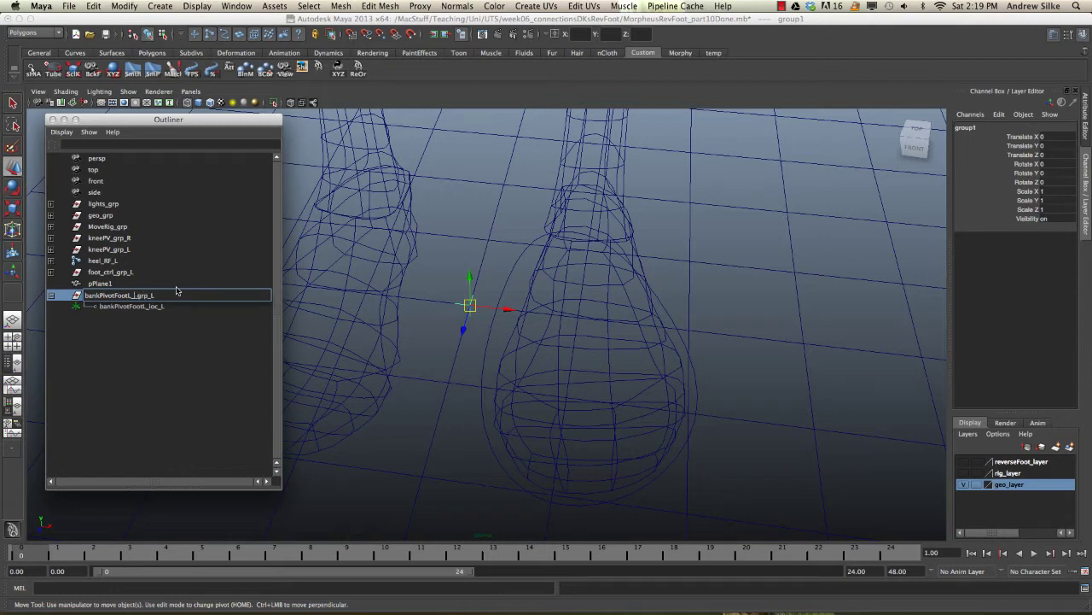
{"action": "key", "text": "Return"}
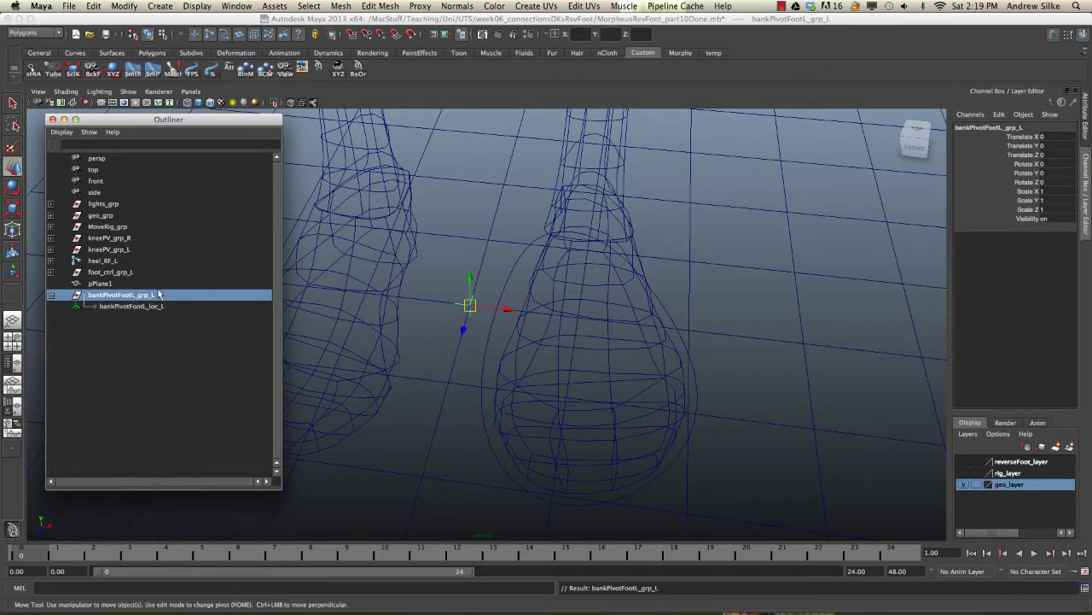
- Move bankPivotFootL_grp_L along X to the outer edge of the left foot, at about 12.11
{"action": "left_click_drag", "start_coordinate": [512, 308], "coordinate": [726, 320]}
{"action": "key", "text": "ctrl+z"}
{"action": "mouse_move", "coordinate": [507, 310]}
{"action": "left_mouse_down"}
{"action": "mouse_move", "coordinate": [695, 324]}
{"action": "mouse_move", "coordinate": [575, 345]}
{"action": "mouse_move", "coordinate": [575, 317]}
{"action": "mouse_move", "coordinate": [503, 329]}
{"action": "mouse_move", "coordinate": [593, 361]}
{"action": "mouse_move", "coordinate": [637, 344]}
{"action": "mouse_move", "coordinate": [624, 333]}
{"action": "mouse_move", "coordinate": [563, 356]}
{"action": "mouse_move", "coordinate": [565, 370]}
{"action": "mouse_move", "coordinate": [580, 367]}
{"action": "left_mouse_up"}
{"action": "key", "text": "5"}
{"action": "mouse_move", "coordinate": [665, 287]}
{"action": "left_mouse_down", "text": "alt"}
{"action": "mouse_move", "coordinate": [646, 312]}
{"action": "mouse_move", "coordinate": [681, 290]}
{"action": "left_mouse_up", "text": "alt"}
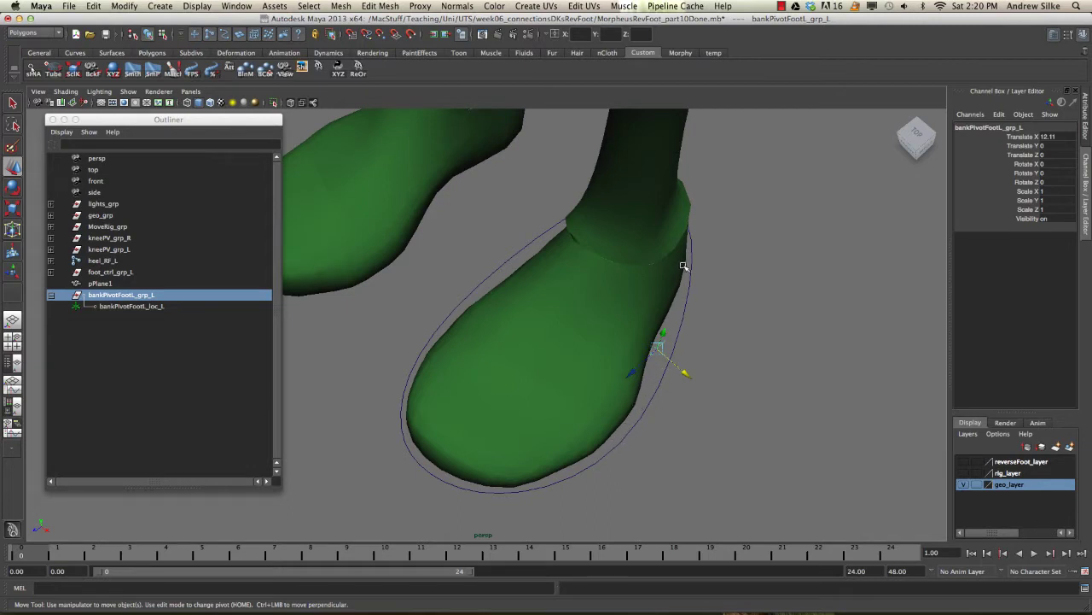
{"action": "left_click_drag", "start_coordinate": [629, 414], "coordinate": [644, 376], "text": "alt"}
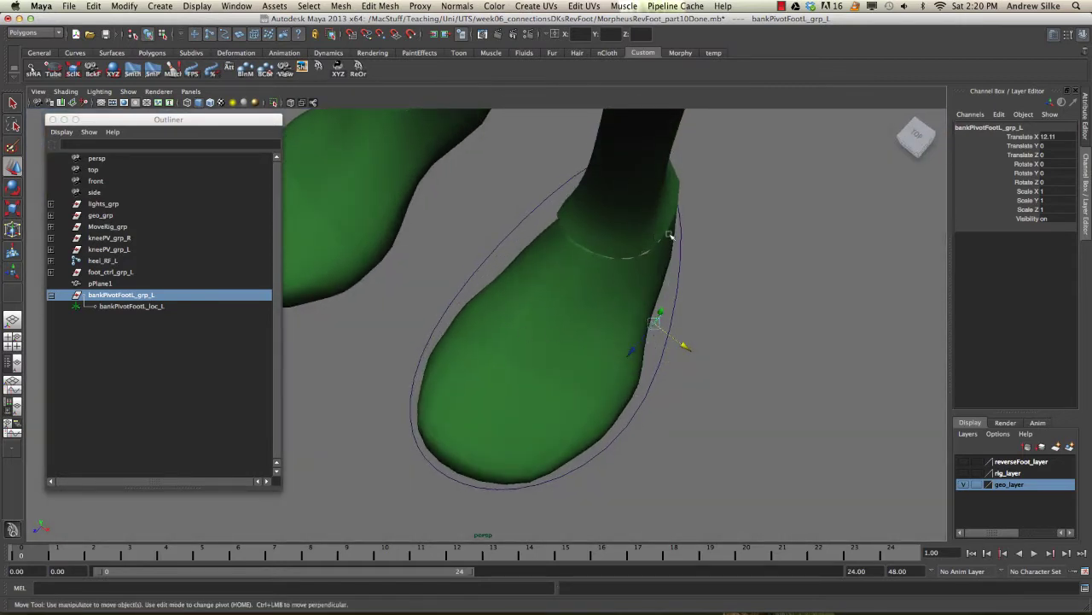
{"action": "left_click_drag", "start_coordinate": [641, 377], "coordinate": [630, 337], "text": "alt"}
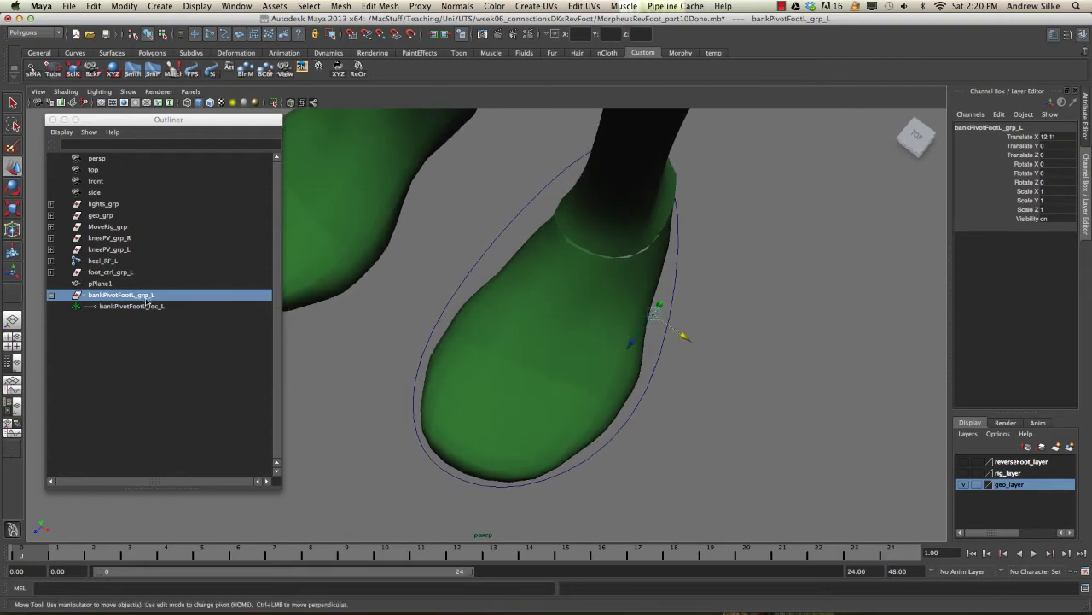
- Set the Local Scale X, Y and Z of the bankPivotFootL_loc_L locator to 6
{"action": "left_click_drag", "start_coordinate": [739, 304], "coordinate": [724, 305], "text": "alt"}
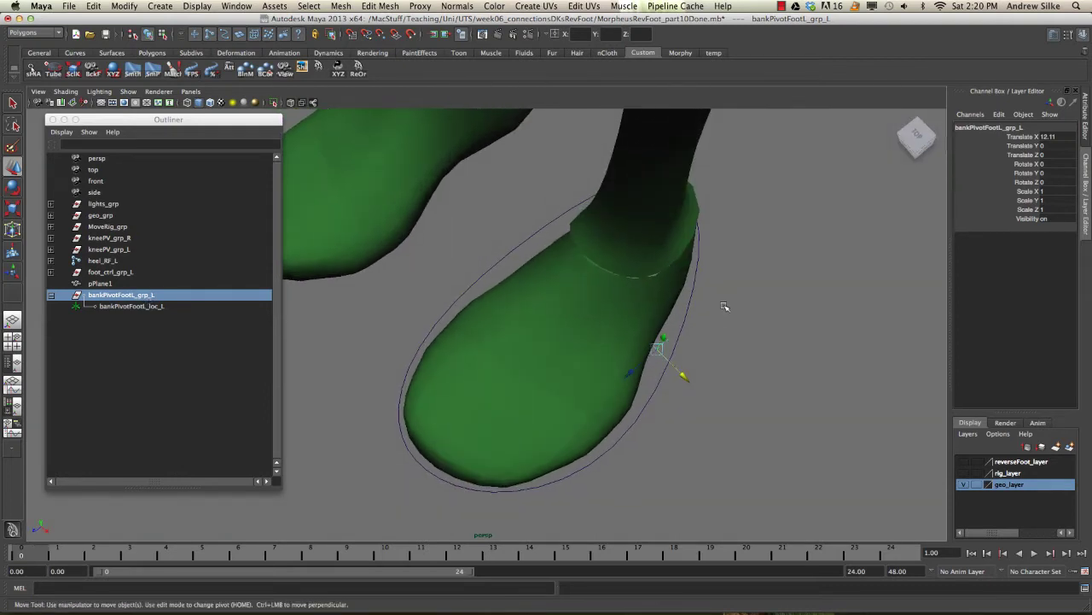
{"action": "key", "text": "4"}
{"action": "left_click_drag", "start_coordinate": [703, 346], "coordinate": [679, 378], "text": "alt"}
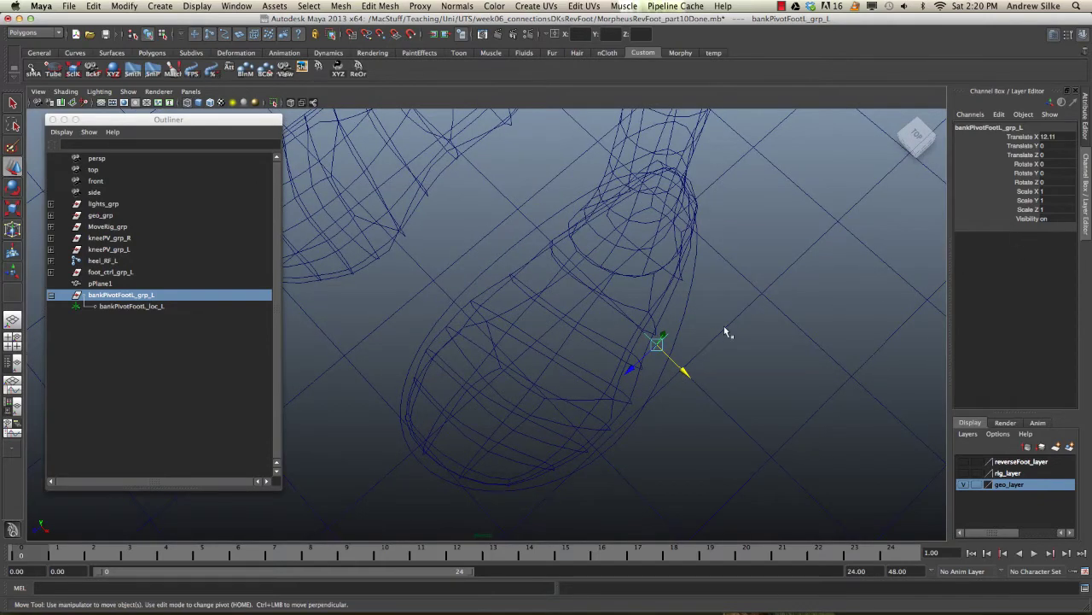
{"action": "left_click", "coordinate": [671, 336]}
{"action": "left_click", "coordinate": [665, 336]}
{"action": "left_click_drag", "start_coordinate": [724, 336], "coordinate": [708, 333], "text": "alt"}
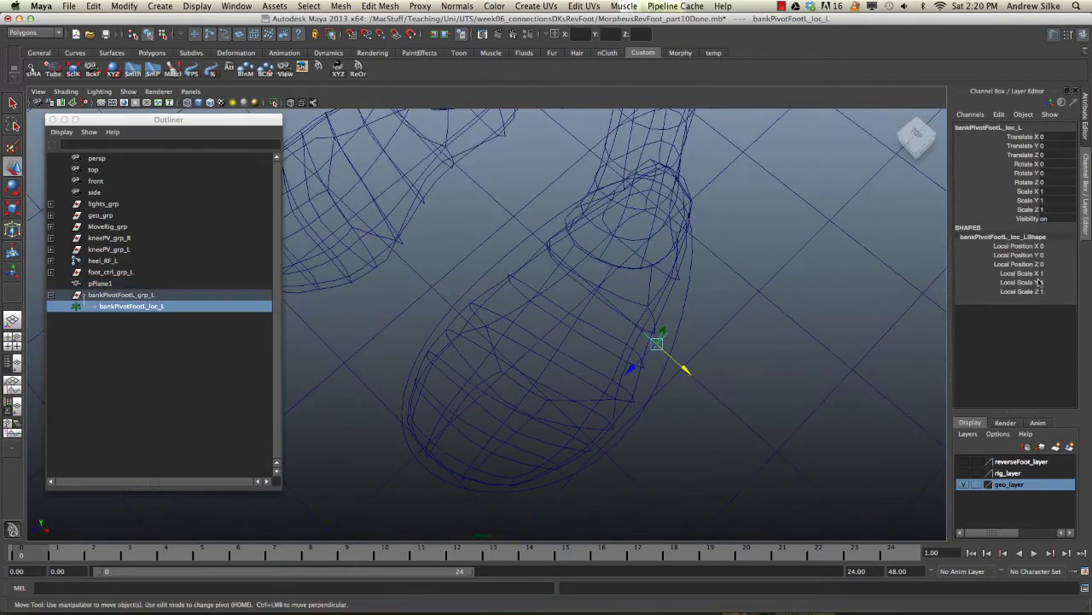
{"action": "left_click_drag", "start_coordinate": [1050, 275], "coordinate": [1054, 290]}
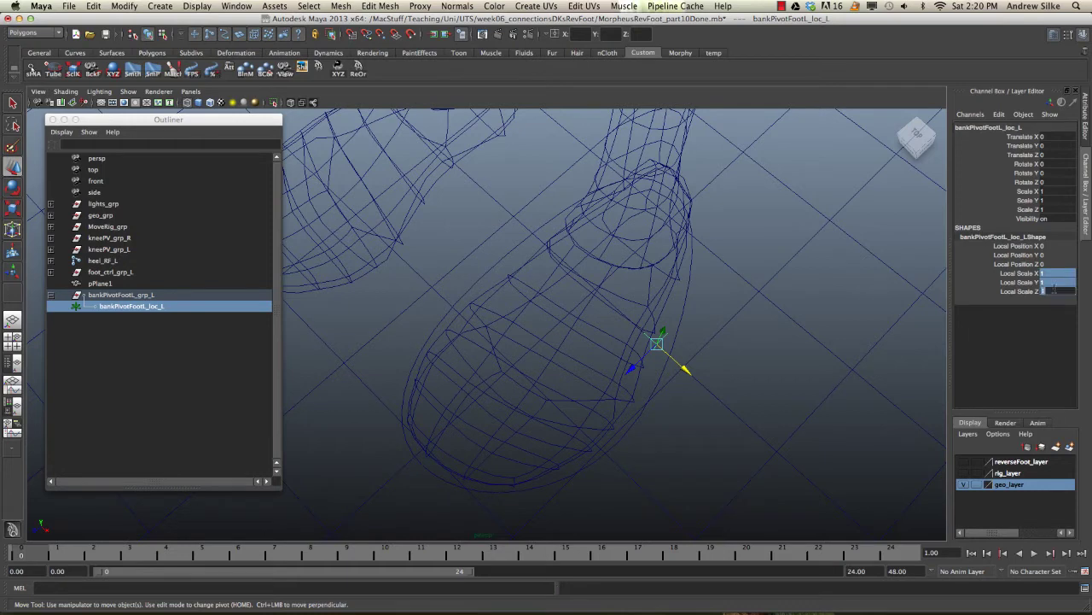
{"action": "type", "text": "6"}
{"action": "key", "text": "Return"}
{"action": "left_click_drag", "start_coordinate": [770, 384], "coordinate": [751, 382], "text": "alt"}
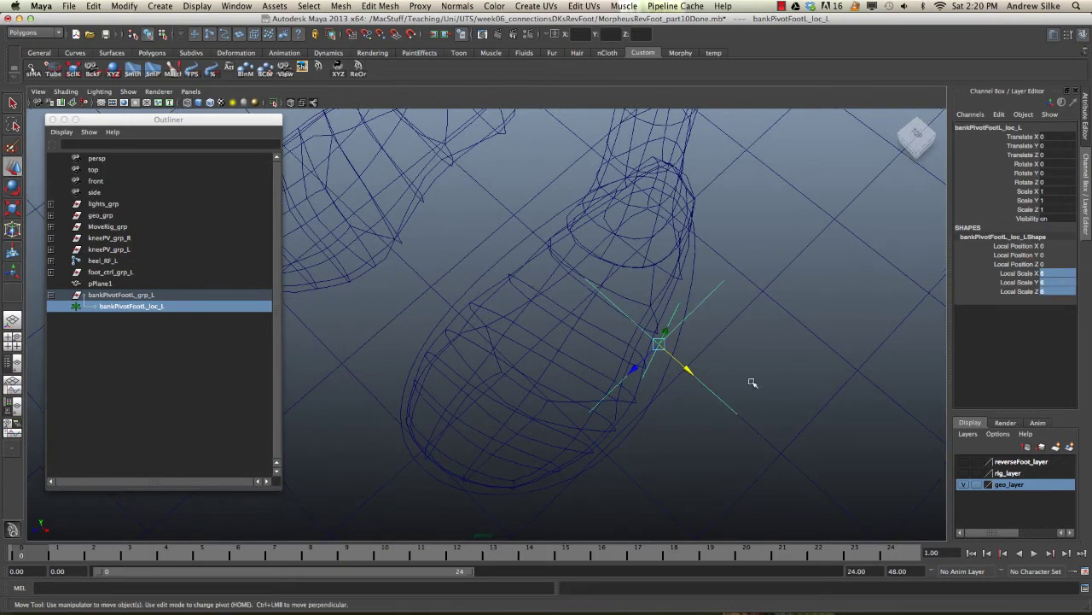
- Rotate bankPivotFootL_grp_L to about 22.85 in Y along the foot's outer edge and move it to about X 11.79, Z 0.14
{"action": "left_click", "coordinate": [121, 296]}
{"action": "key", "text": "5"}
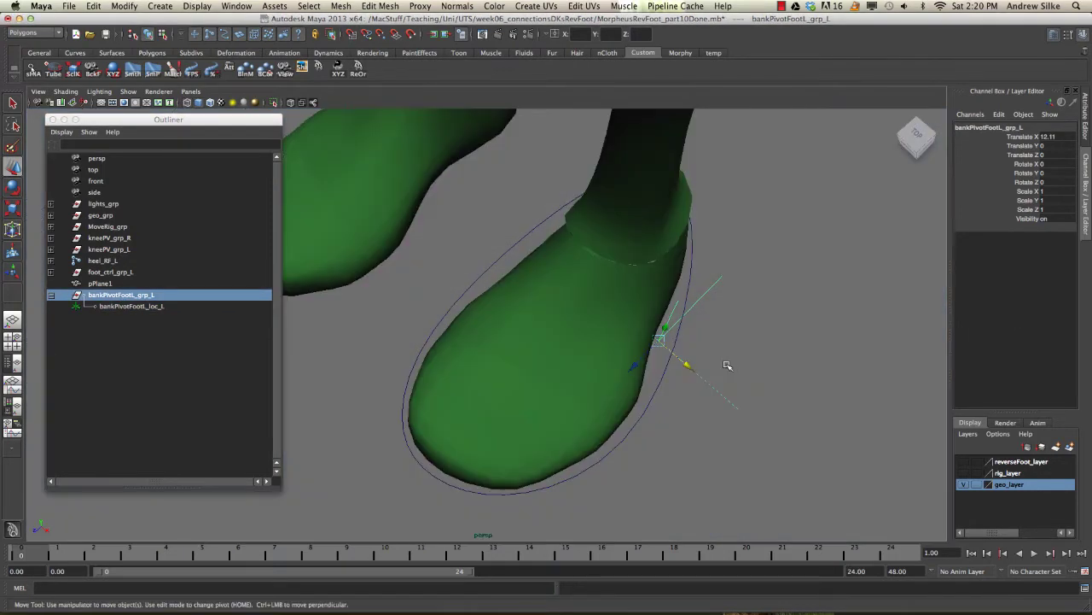
{"action": "key", "text": "e"}
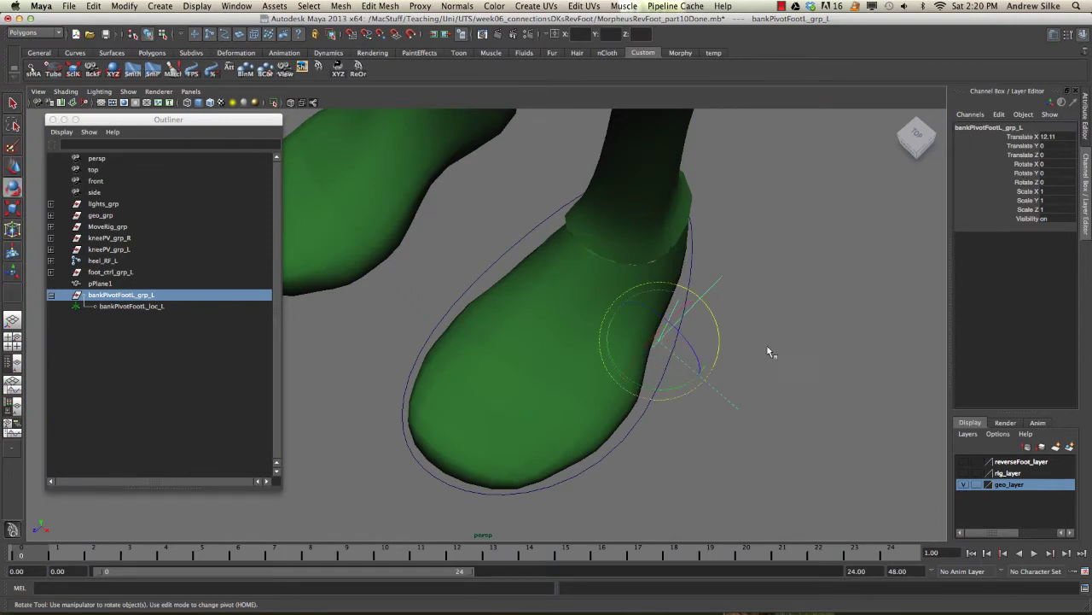
{"action": "left_click_drag", "start_coordinate": [665, 394], "coordinate": [674, 329]}
{"action": "key", "text": "w"}
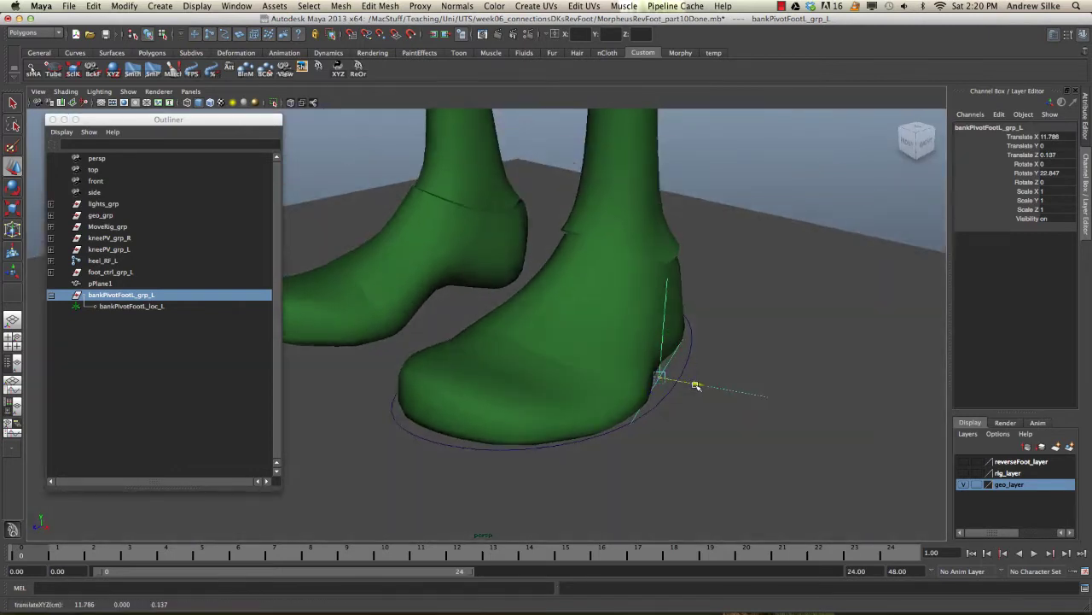
{"action": "left_click_drag", "start_coordinate": [699, 380], "coordinate": [648, 344], "text": "alt"}
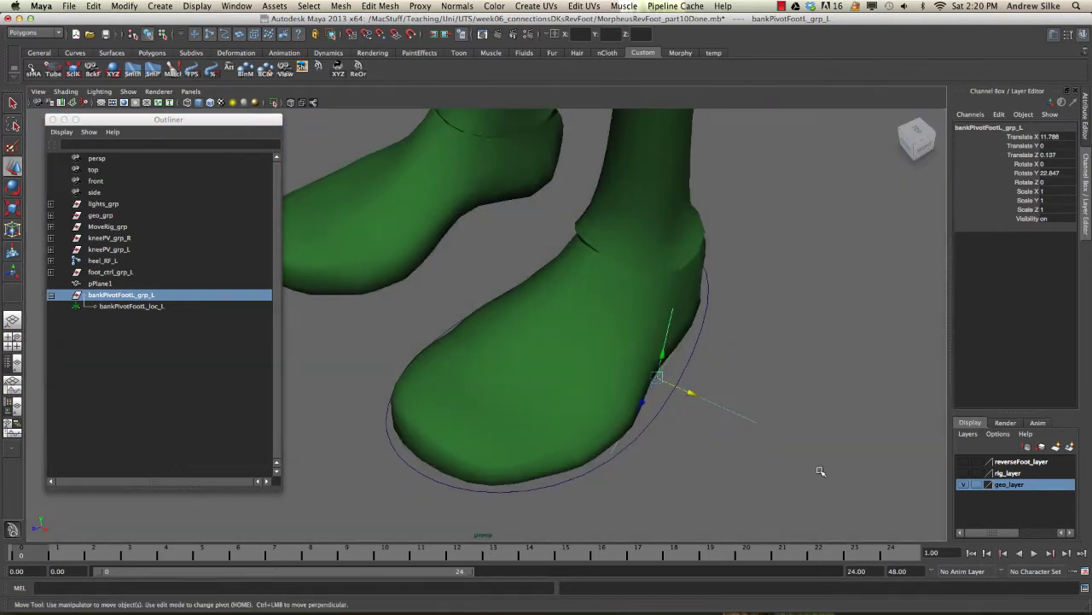
- Duplicate bankPivotFootL_grp_L, move the copy to the left foot's inner edge at about X 4.21, Z 3.33, and rotate it to about -3.5 in Y
{"action": "left_click_drag", "start_coordinate": [557, 306], "coordinate": [495, 299], "text": "alt"}
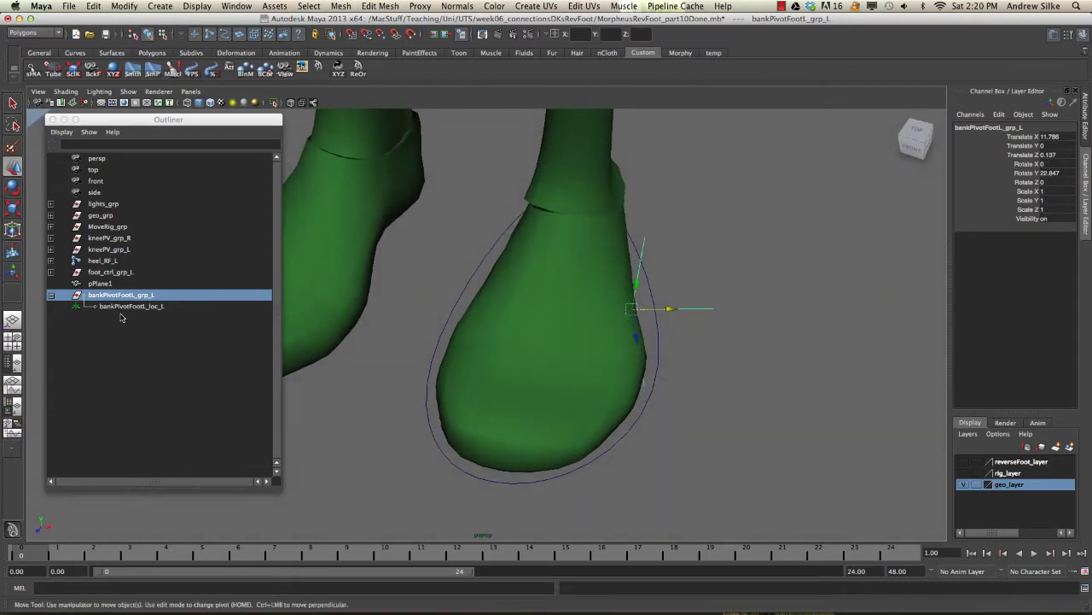
{"action": "key", "text": "4"}
{"action": "left_click_drag", "start_coordinate": [714, 344], "coordinate": [652, 317], "text": "alt"}
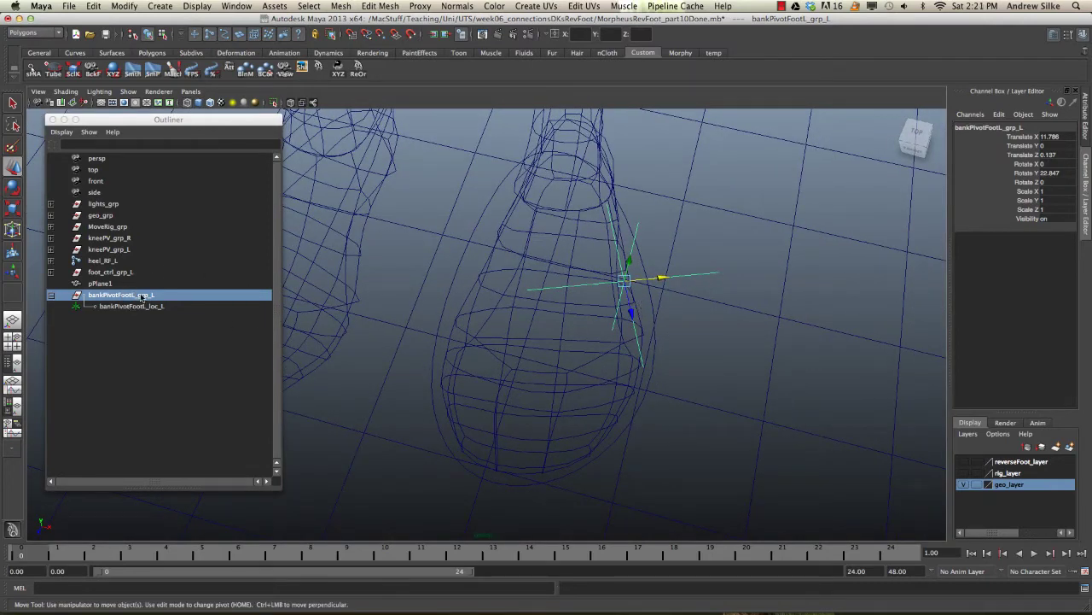
{"action": "key", "text": "ctrl+d"}
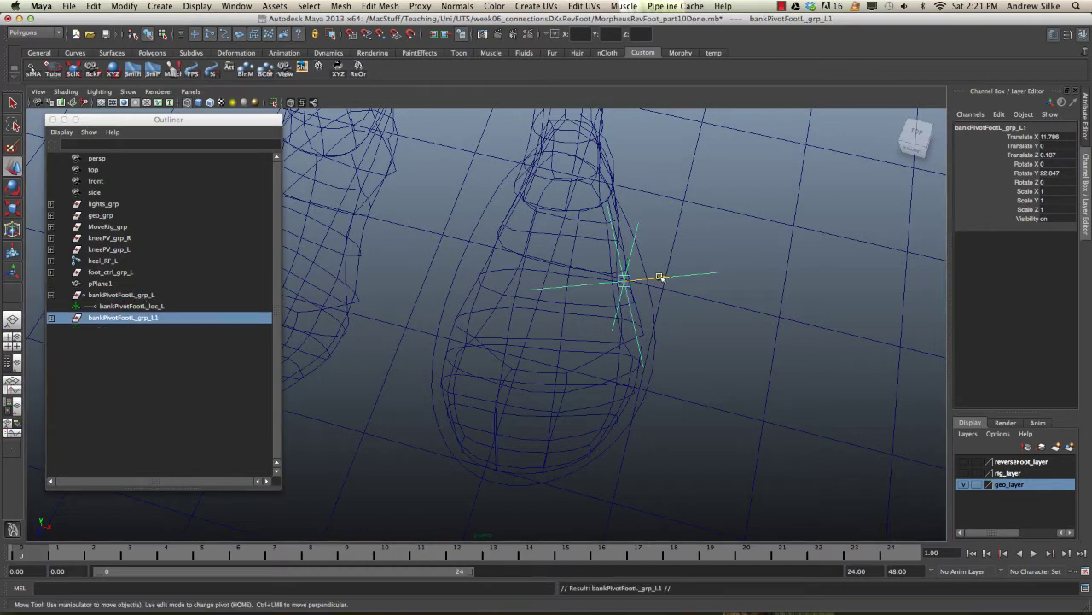
{"action": "mouse_move", "coordinate": [661, 277]}
{"action": "left_mouse_down"}
{"action": "mouse_move", "coordinate": [529, 286]}
{"action": "mouse_move", "coordinate": [513, 318]}
{"action": "mouse_move", "coordinate": [469, 221]}
{"action": "left_mouse_up"}
{"action": "key", "text": "e"}
{"action": "key", "text": "5"}
{"action": "key", "text": "space"}
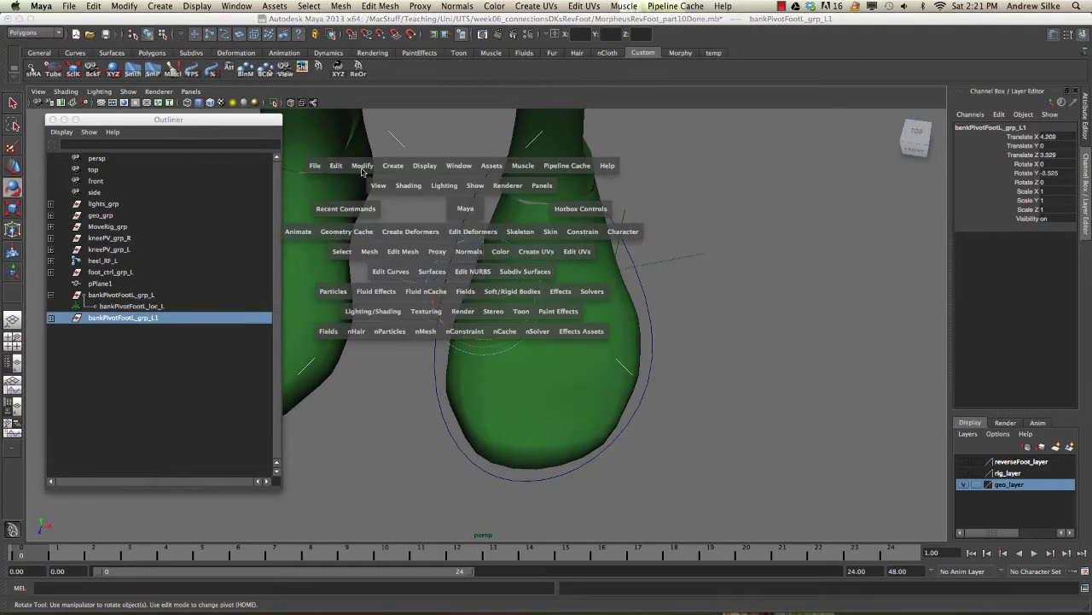
{"action": "left_click_drag", "start_coordinate": [324, 165], "coordinate": [648, 371]}
{"action": "key", "text": "4"}
{"action": "key", "text": "w"}
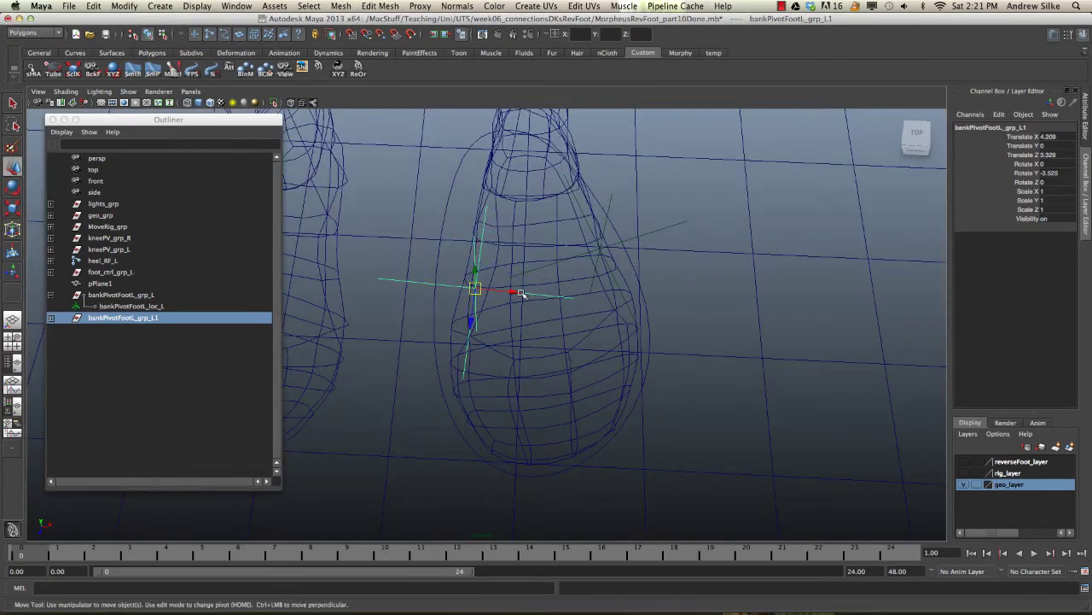
- Refine the duplicated pivot group along the inner foot edge to about X 3.86, Z 1.77, with Rotate Y about -7.74
{"action": "left_click_drag", "start_coordinate": [518, 293], "coordinate": [486, 253]}
{"action": "key", "text": "e"}
{"action": "key", "text": "w"}
{"action": "key", "text": "e"}
{"action": "key", "text": "ctrl+z"}
{"action": "left_click_drag", "start_coordinate": [492, 295], "coordinate": [497, 325], "text": "alt"}
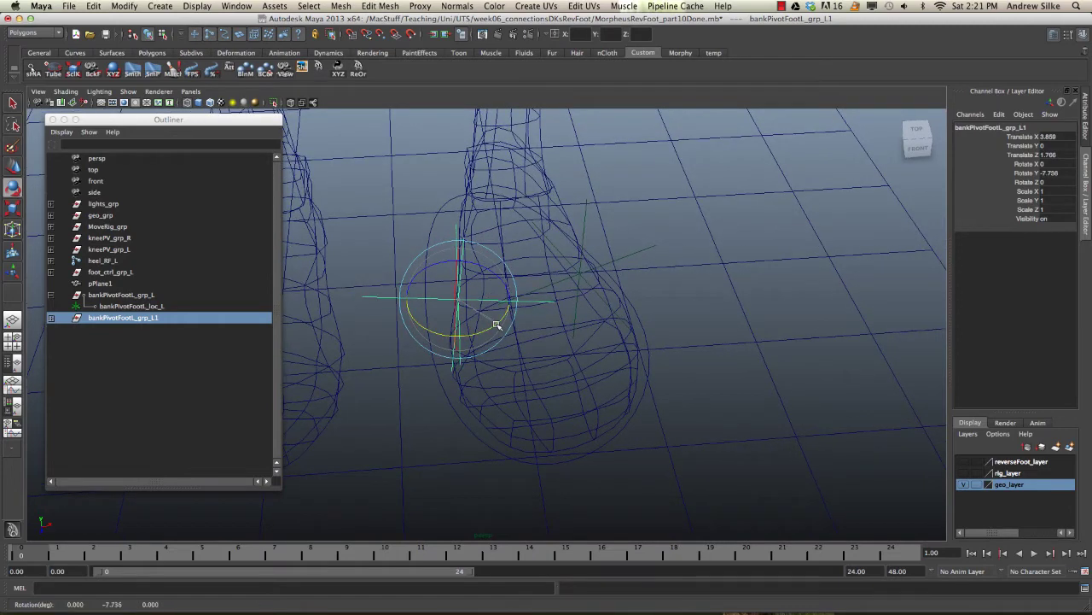
- Expand the duplicated group and rename it bankPivotFootR_grp_L
{"action": "left_click", "coordinate": [141, 294]}
{"action": "left_click", "coordinate": [137, 318]}
{"action": "left_click", "coordinate": [51, 317]}
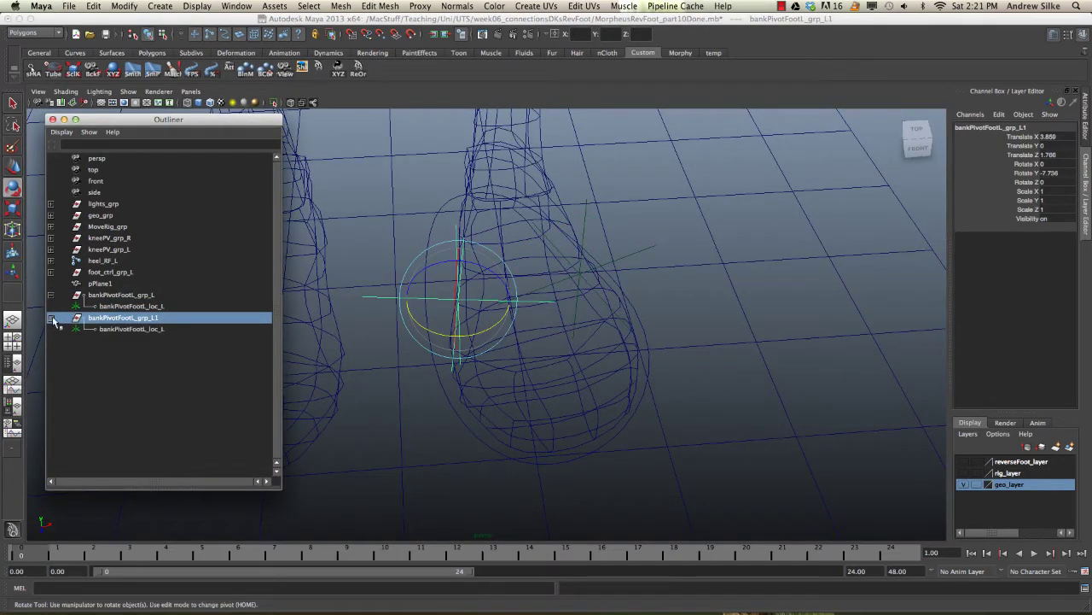
{"action": "left_click", "coordinate": [137, 329]}
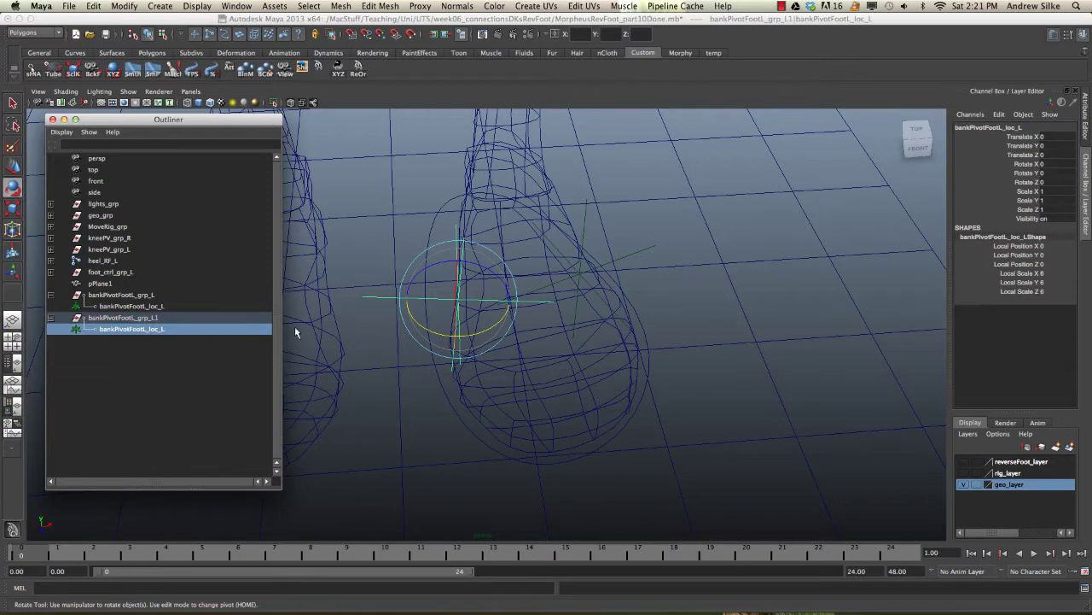
{"action": "left_click", "coordinate": [132, 306]}
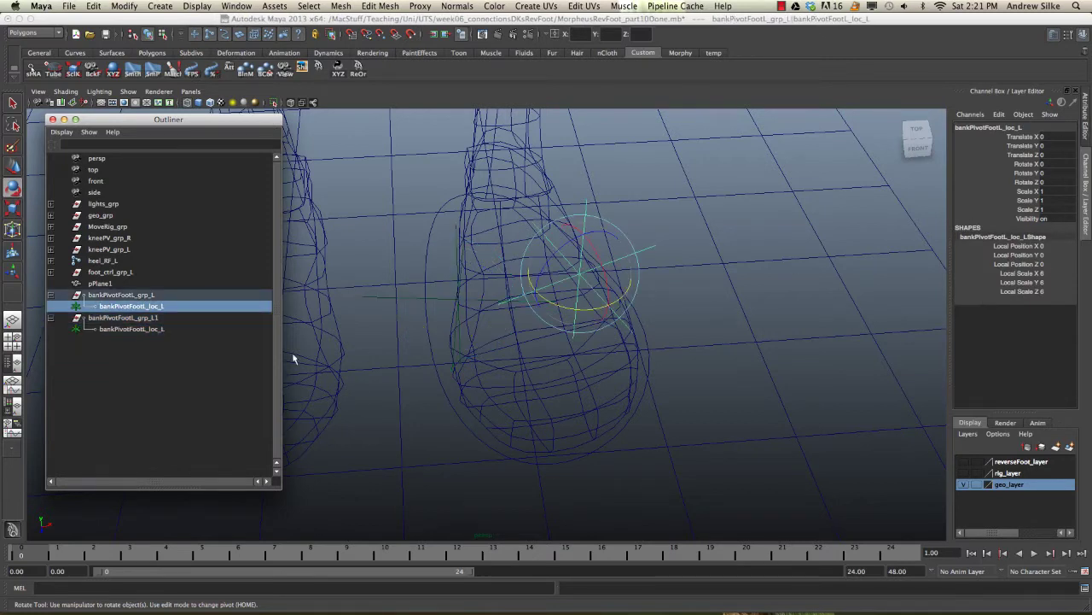
{"action": "left_click", "coordinate": [150, 318]}
{"action": "double_click", "coordinate": [125, 319]}
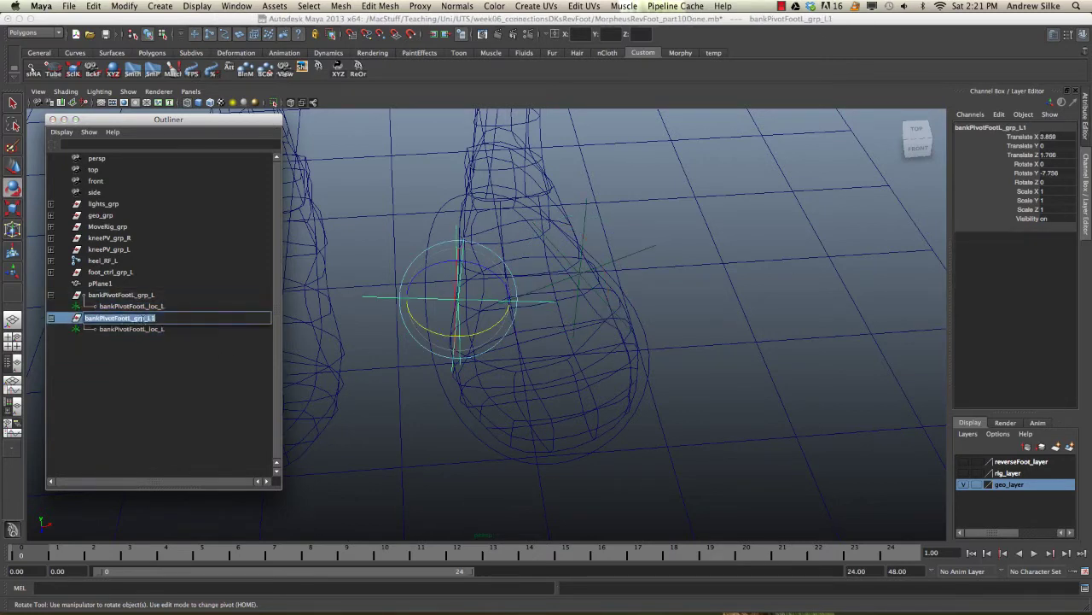
{"action": "left_click", "coordinate": [119, 317]}
{"action": "type", "text": "R"}
{"action": "key", "text": "Return"}
{"action": "double_click", "coordinate": [158, 318]}
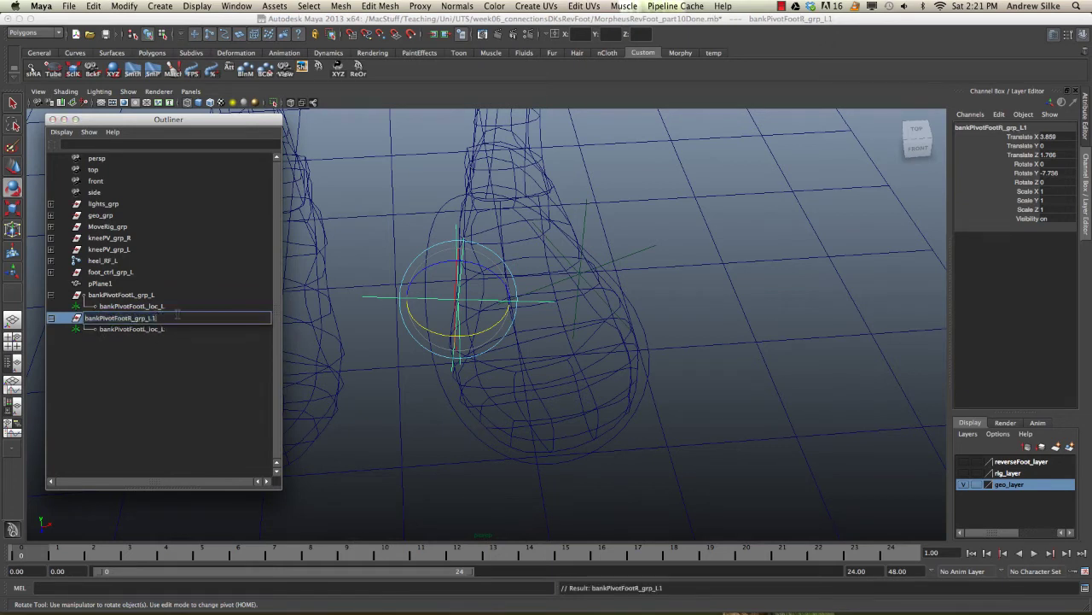
{"action": "key", "text": "Return"}
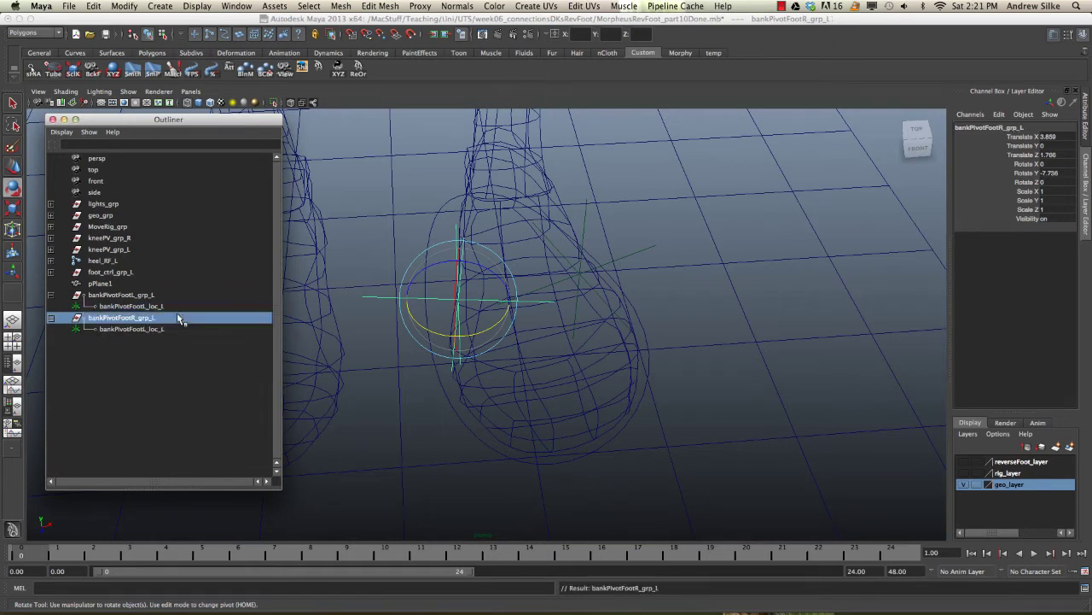
- Rename the locator inside bankPivotFootR_grp_L as bankPivotFootR_loc_L
{"action": "double_click", "coordinate": [136, 330]}
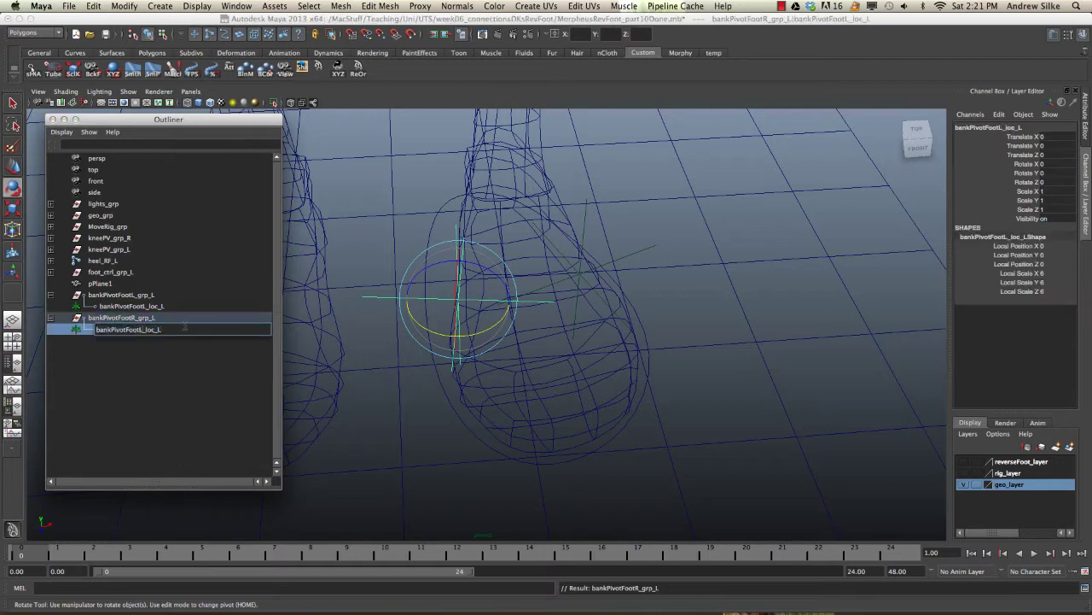
{"action": "type", "text": "R"}
{"action": "key", "text": "Return"}
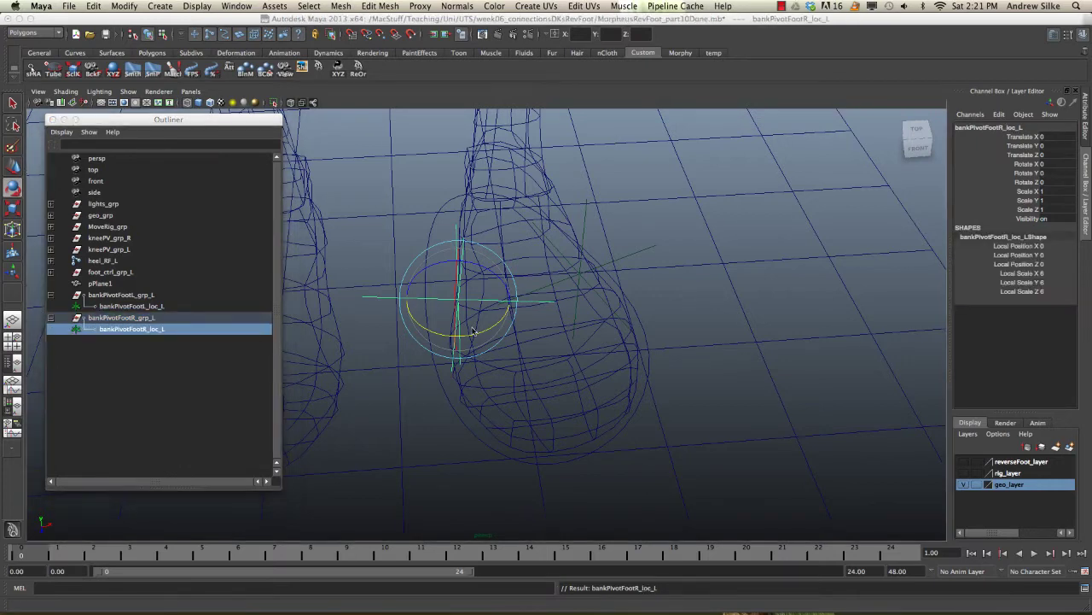
- Parent bankPivotFootR_grp_L under the bankPivotFootL_loc_L locator and expand it to its bankPivotFootR_loc_L child
{"action": "left_click_drag", "start_coordinate": [473, 331], "coordinate": [466, 327], "text": "alt"}
{"action": "left_click_drag", "start_coordinate": [557, 349], "coordinate": [434, 366], "text": "alt"}
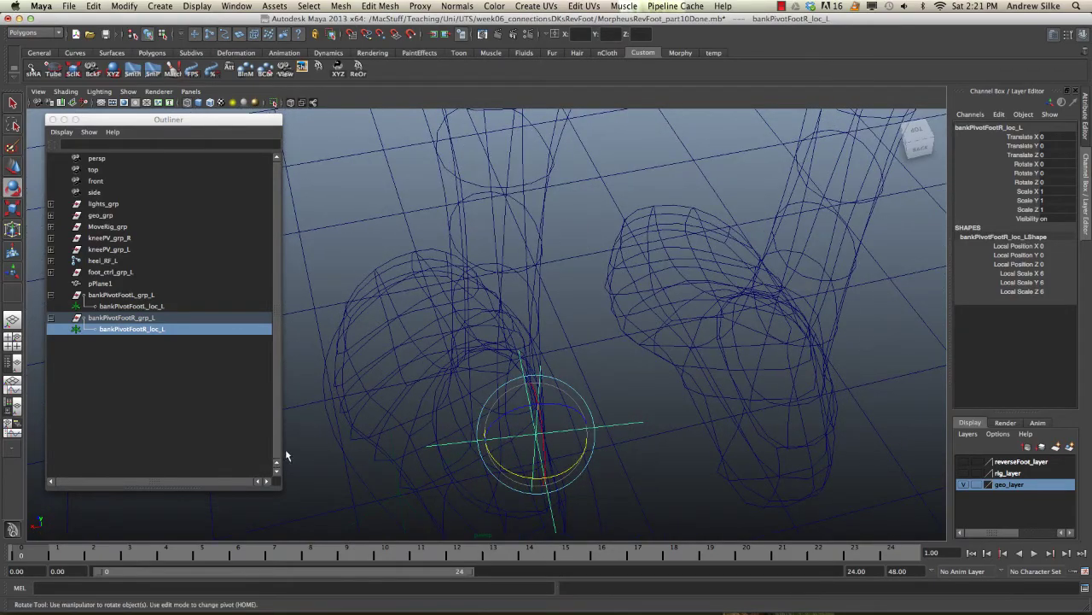
{"action": "left_click_drag", "start_coordinate": [631, 433], "coordinate": [652, 334], "text": "alt"}
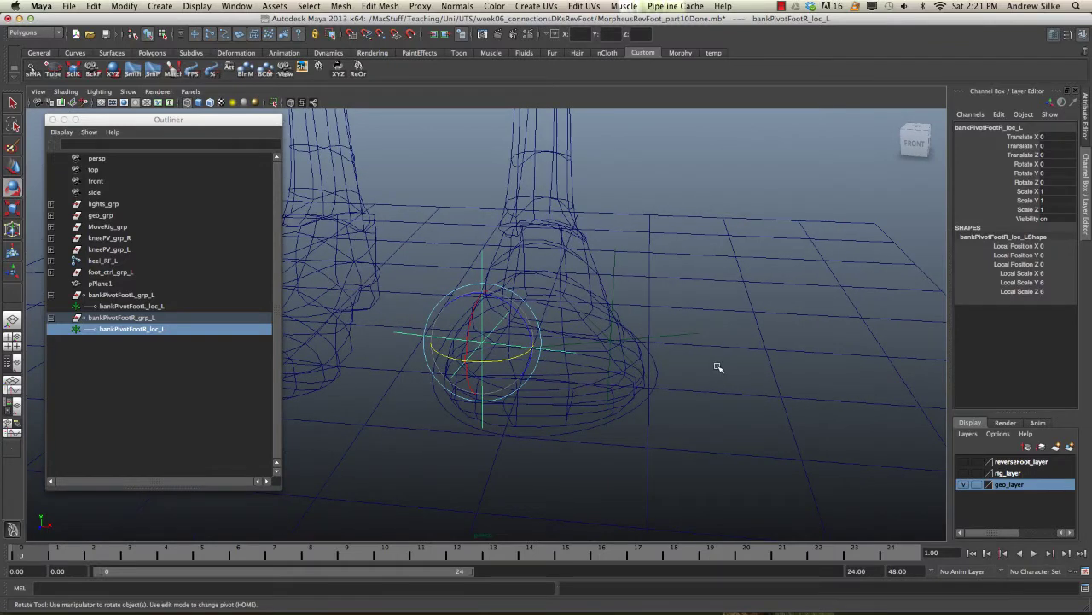
{"action": "left_click_drag", "start_coordinate": [719, 367], "coordinate": [539, 350], "text": "alt"}
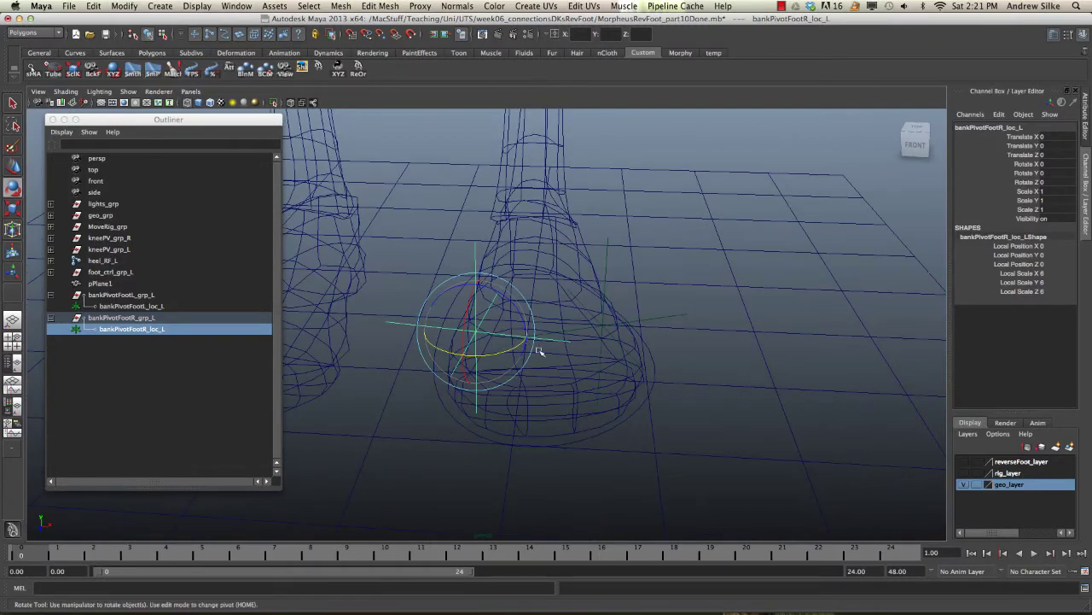
{"action": "left_click", "coordinate": [143, 318]}
{"action": "left_click", "coordinate": [137, 295]}
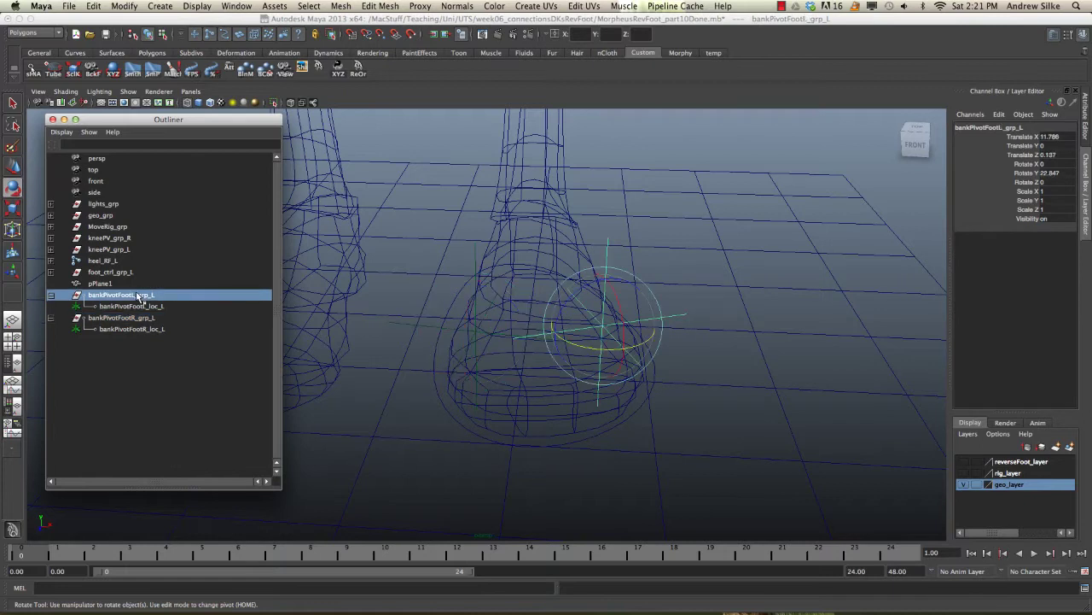
{"action": "left_click", "coordinate": [140, 318]}
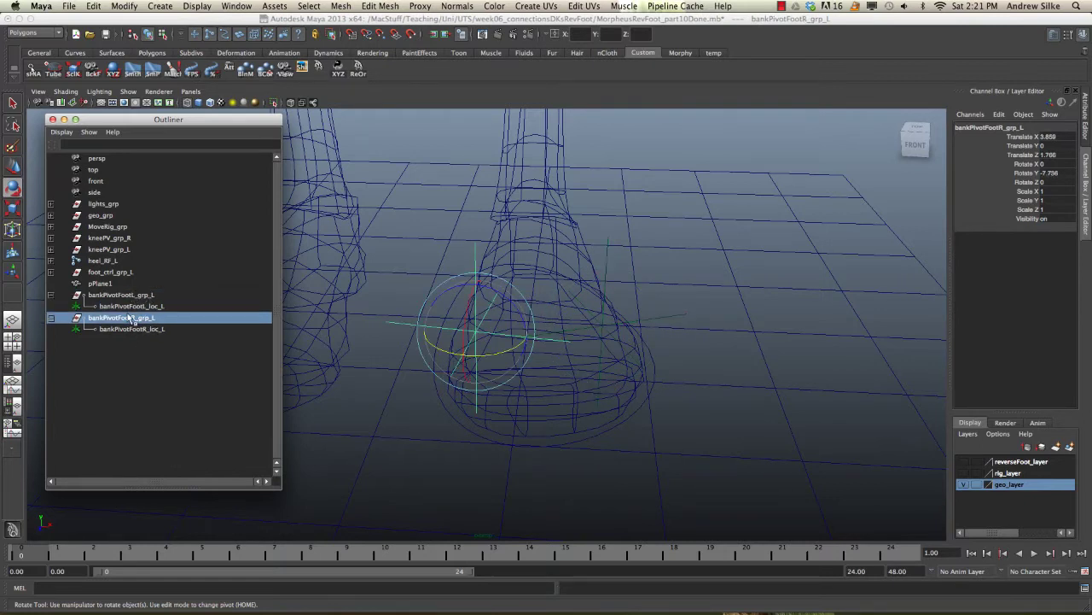
{"action": "middle_click_drag", "start_coordinate": [129, 316], "coordinate": [137, 306]}
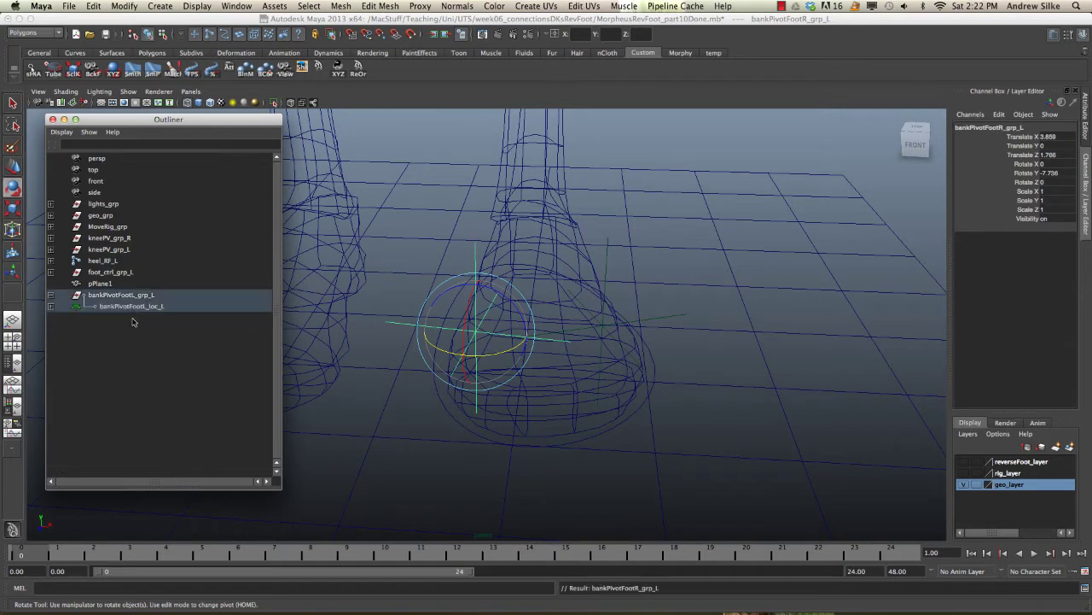
{"action": "left_click", "coordinate": [50, 317]}
{"action": "left_click", "coordinate": [159, 330]}
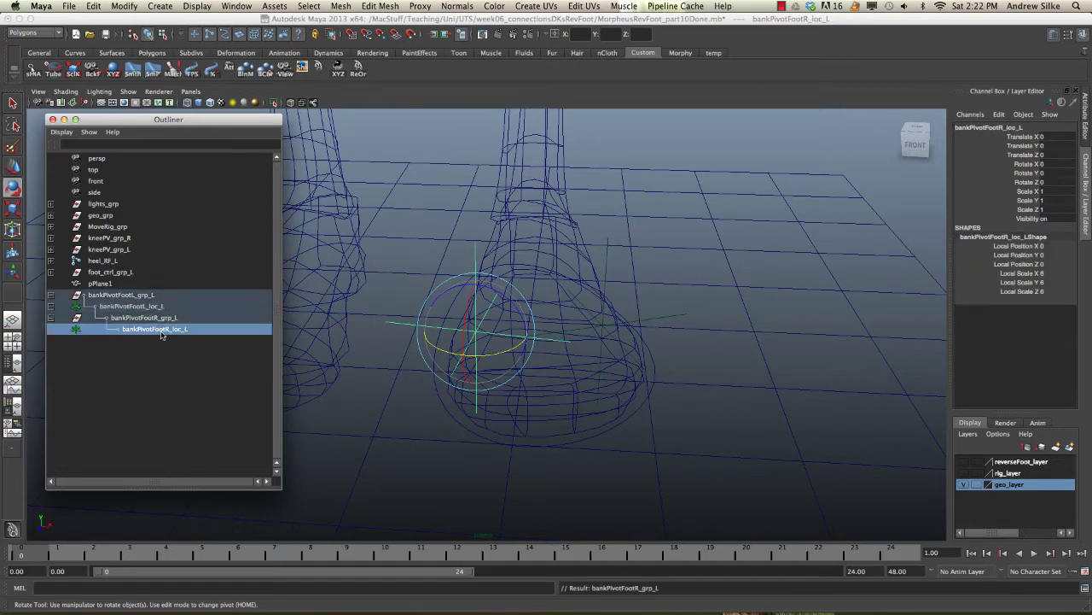
- Test rotating bankPivotFootL_loc_L by about -34 degrees and bankPivotFootR_loc_L by about 41 degrees in Z, undoing each rotation
{"action": "middle_click_drag", "start_coordinate": [161, 327], "coordinate": [155, 321]}
{"action": "key", "text": "Up"}
{"action": "key", "text": "Up"}
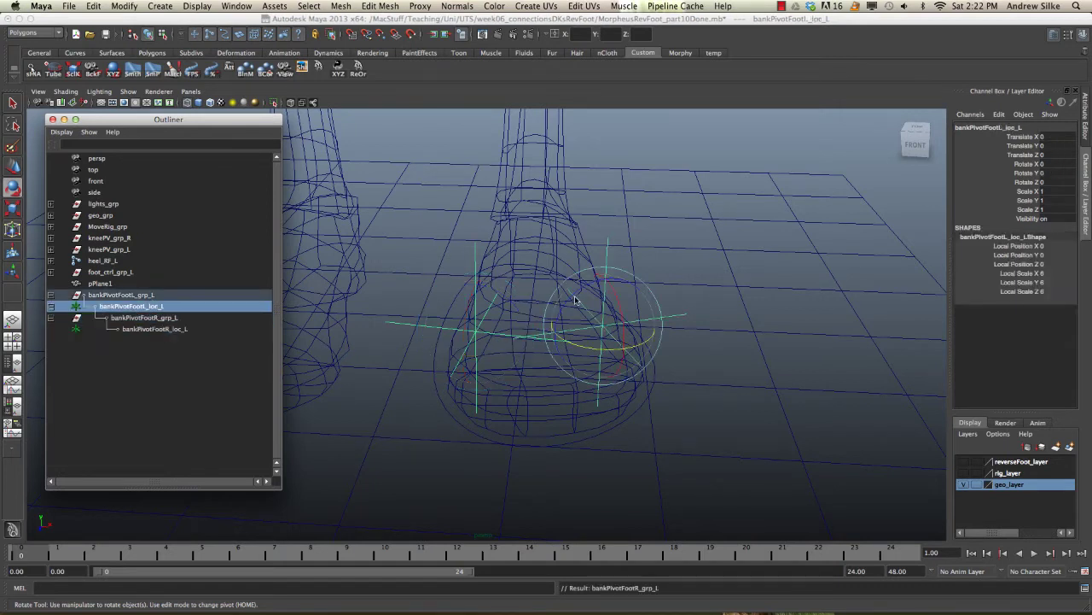
{"action": "left_click_drag", "start_coordinate": [575, 298], "coordinate": [598, 350]}
{"action": "key", "text": "z"}
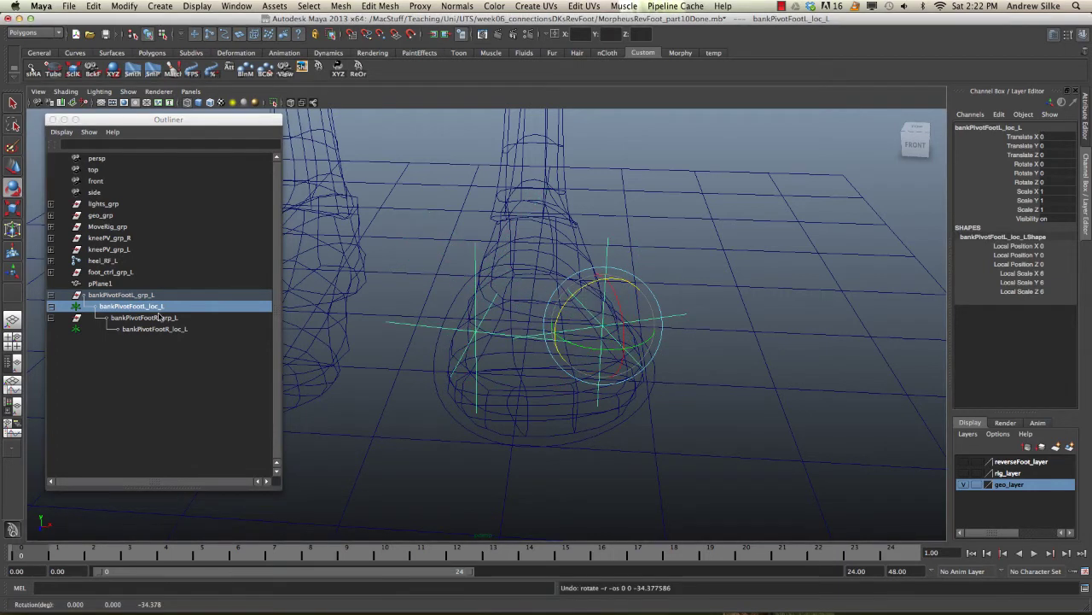
{"action": "left_click", "coordinate": [163, 329]}
{"action": "left_click_drag", "start_coordinate": [503, 296], "coordinate": [519, 343]}
{"action": "key", "text": "z"}
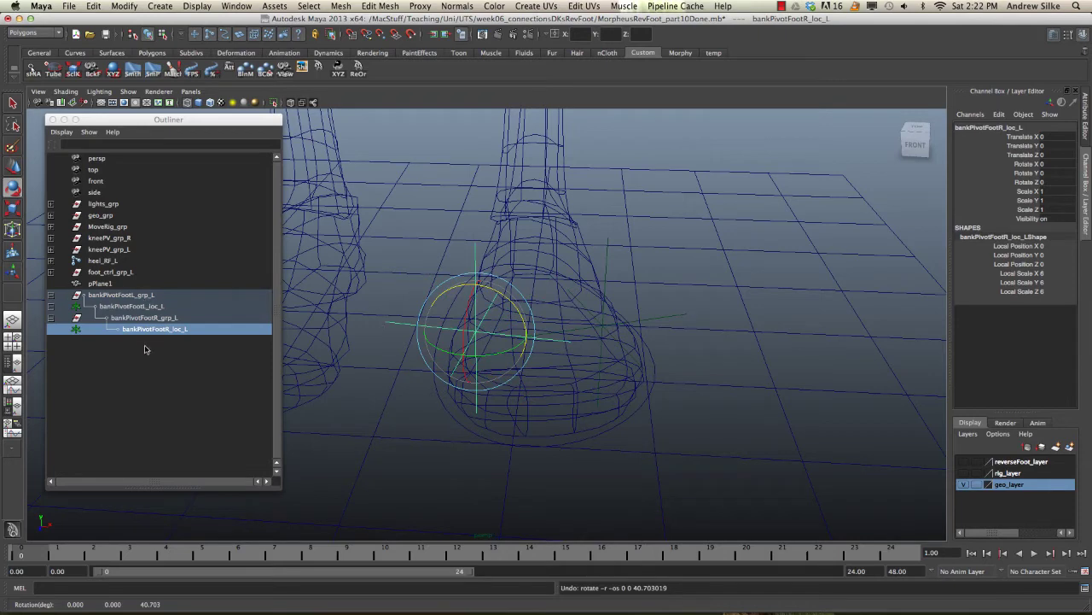
- Inspect the translate and rotate channels of both bank pivot groups together, and compare them with the channels of bankPivotFootL_loc_L
{"action": "left_click", "coordinate": [143, 316]}
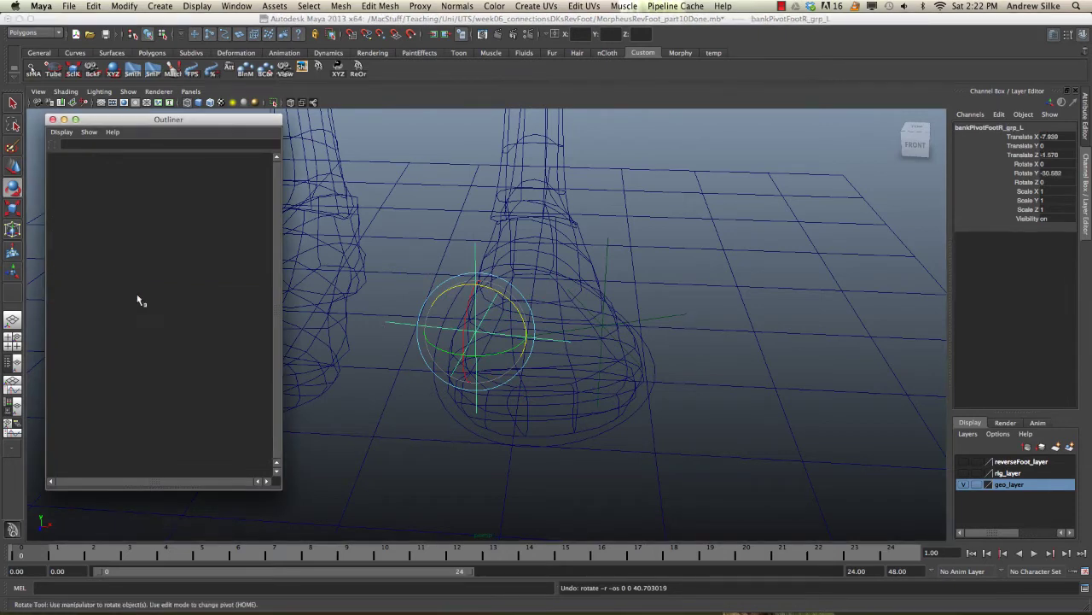
{"action": "left_click", "coordinate": [139, 295], "text": "ctrl"}
{"action": "left_click_drag", "start_coordinate": [1024, 138], "coordinate": [1031, 181]}
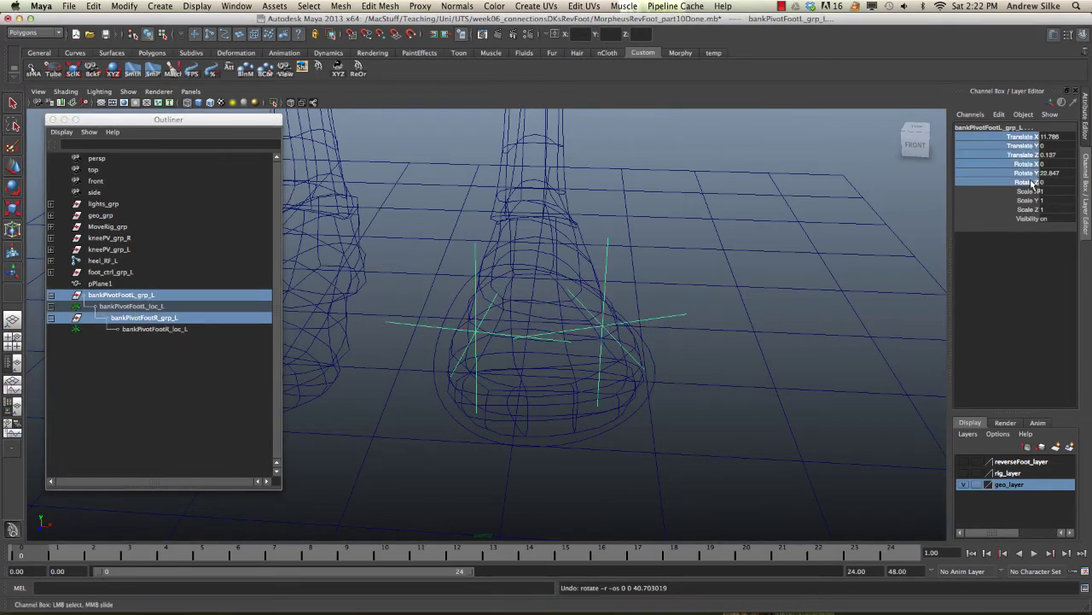
{"action": "left_click", "coordinate": [131, 305]}
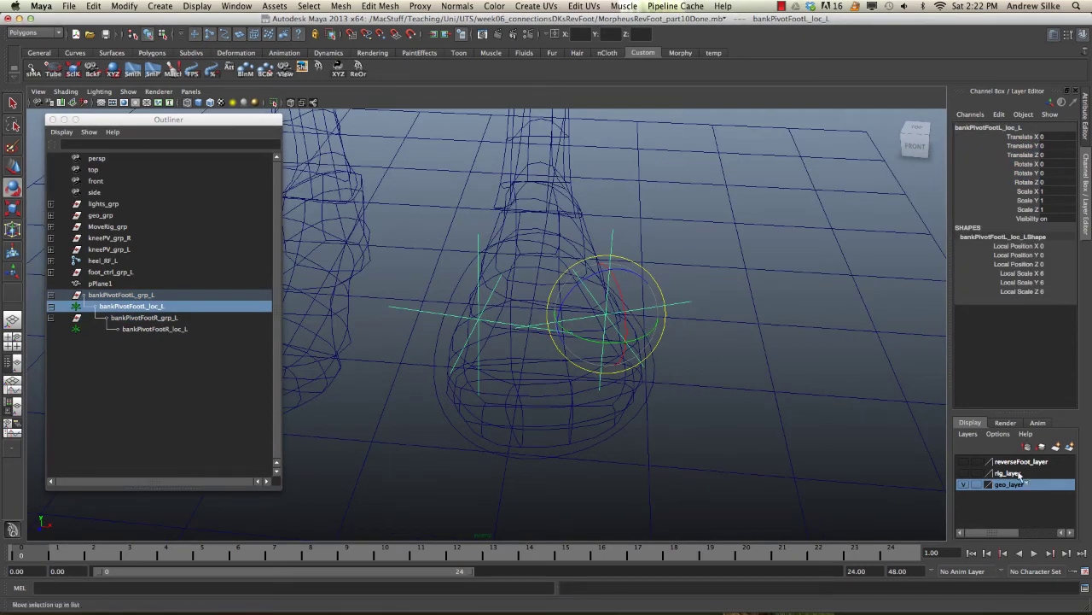
- Show reverseFoot_layer and select the heel_RF_L joint in the left foot
{"action": "left_click", "coordinate": [963, 461]}
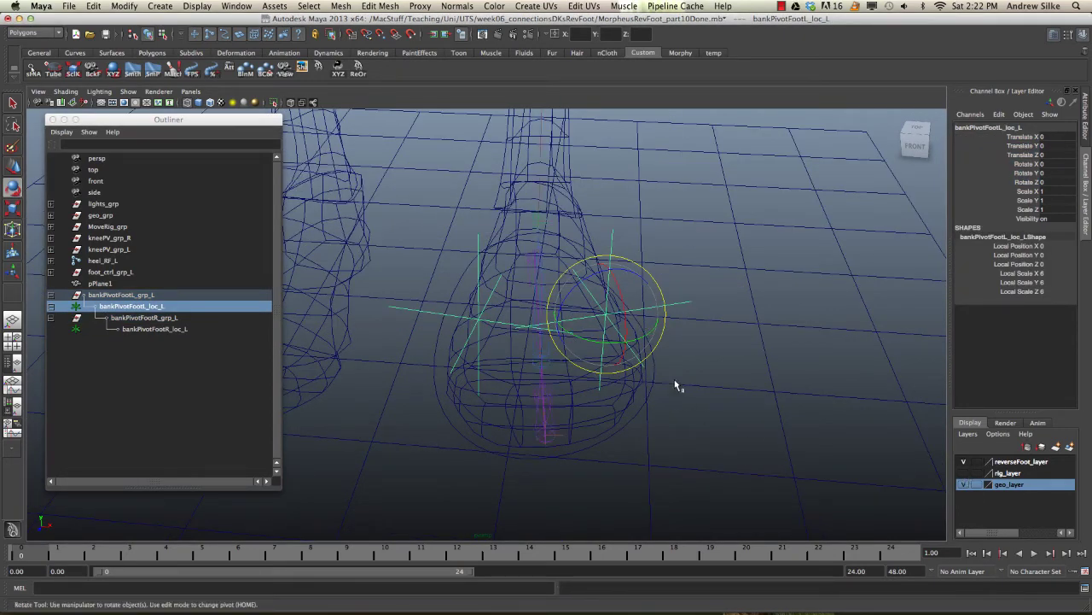
{"action": "left_click_drag", "start_coordinate": [676, 383], "coordinate": [646, 358], "text": "alt"}
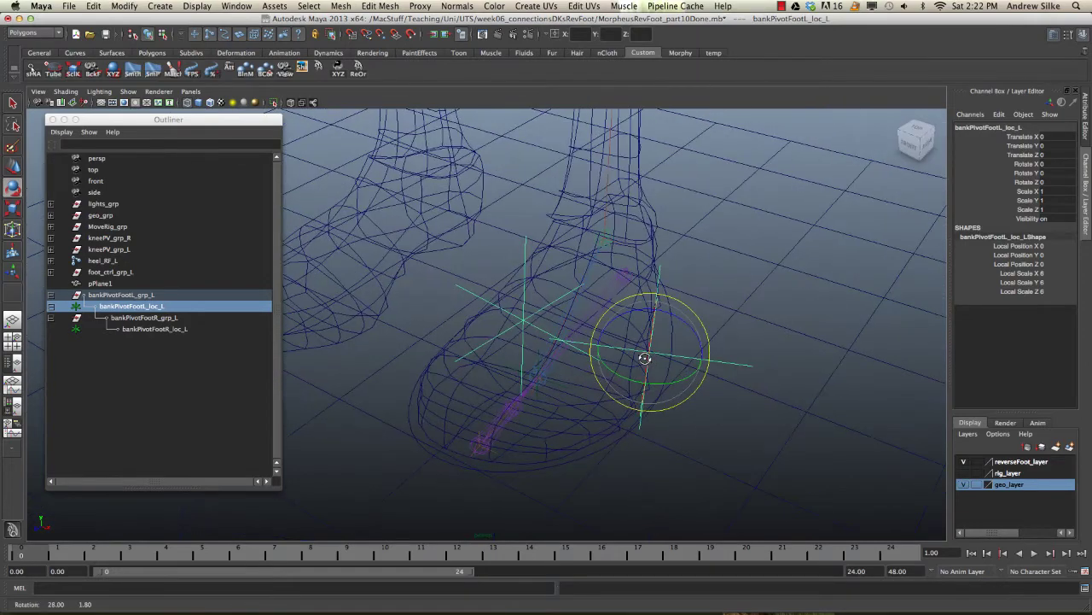
{"action": "left_click", "coordinate": [620, 279]}
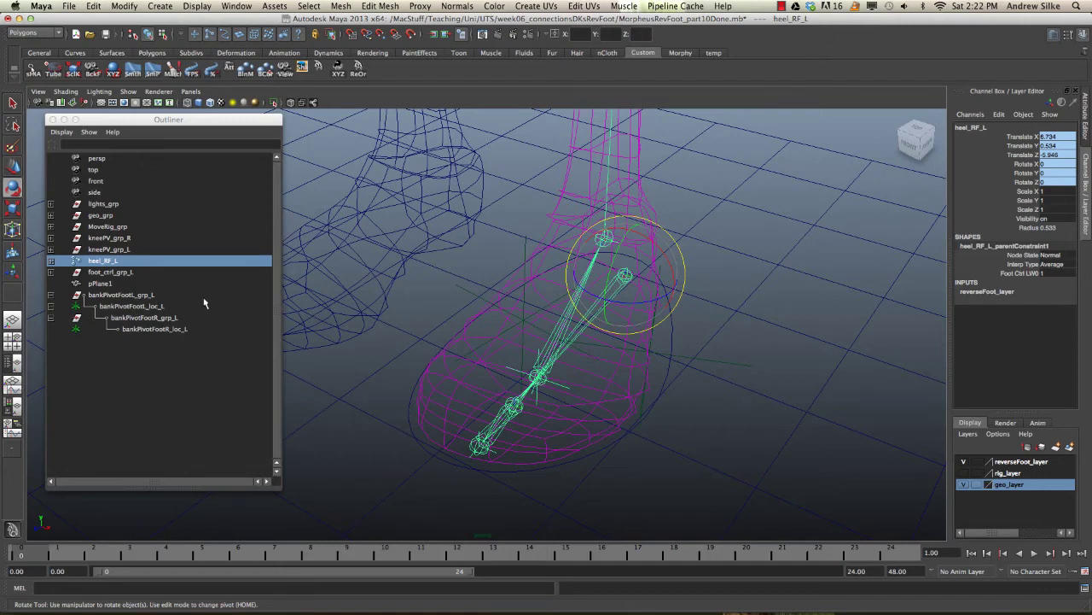
{"action": "left_click_drag", "start_coordinate": [693, 367], "coordinate": [663, 286], "text": "alt"}
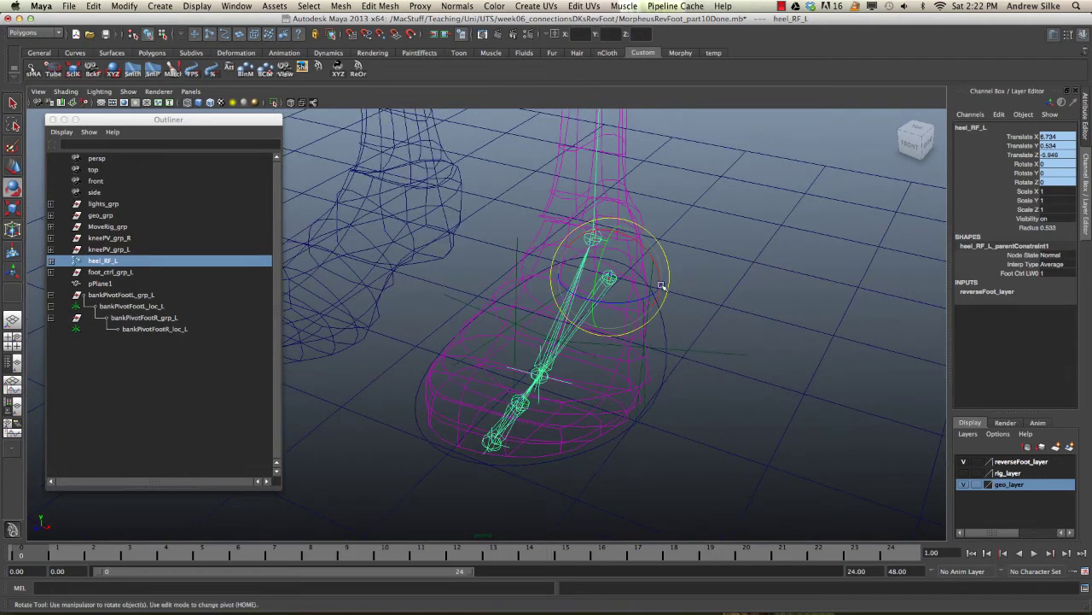
- Test moving the foot_ctrl_L control to check how the left foot follows it, and undo the move
{"action": "left_click", "coordinate": [660, 335]}
{"action": "key", "text": "w"}
{"action": "left_click_drag", "start_coordinate": [605, 275], "coordinate": [595, 292]}
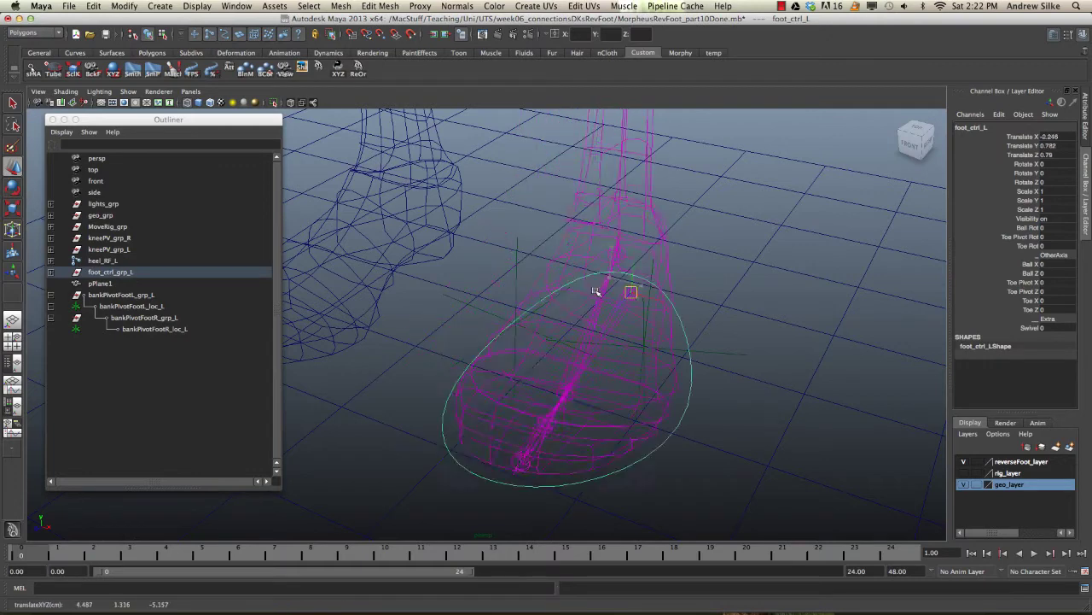
{"action": "key", "text": "ctrl+z"}
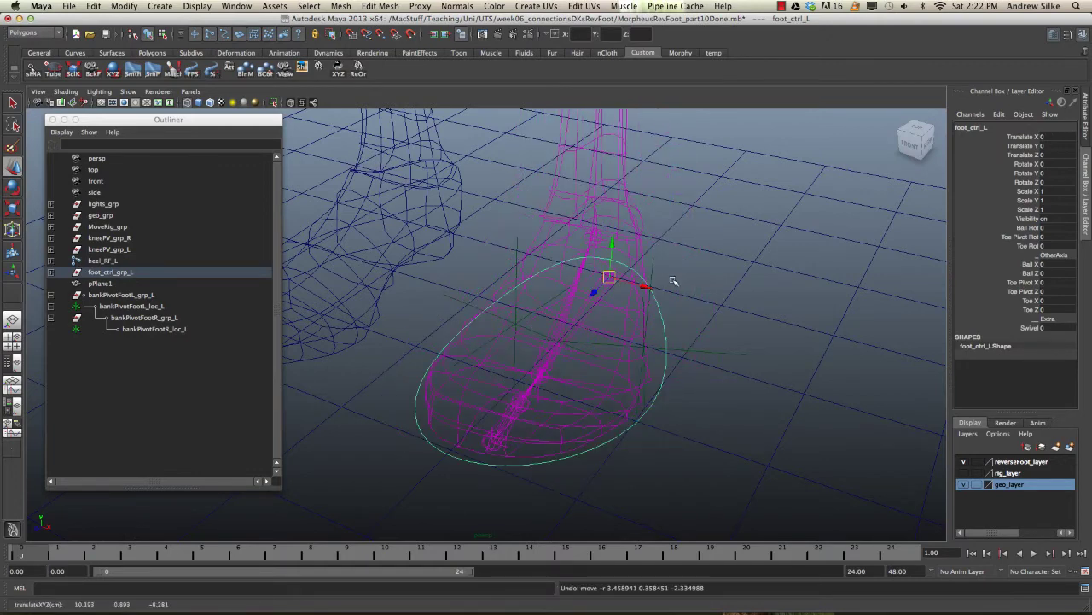
- Expand heel_RF_L and delete its heel_RF_L_parentConstraint1 node
{"action": "left_click", "coordinate": [580, 317]}
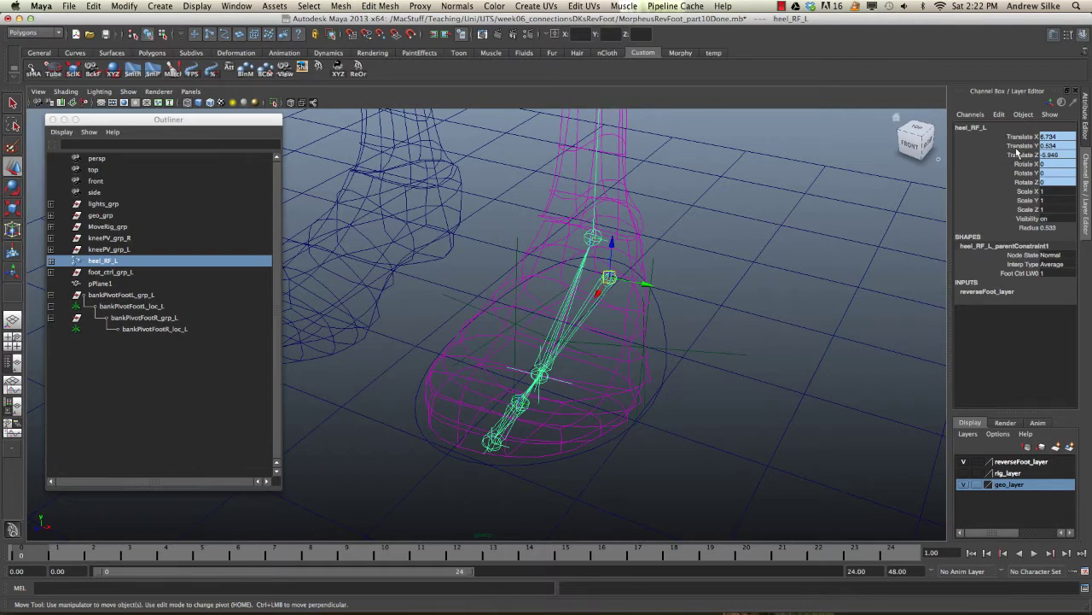
{"action": "left_click_drag", "start_coordinate": [703, 288], "coordinate": [731, 276], "text": "alt"}
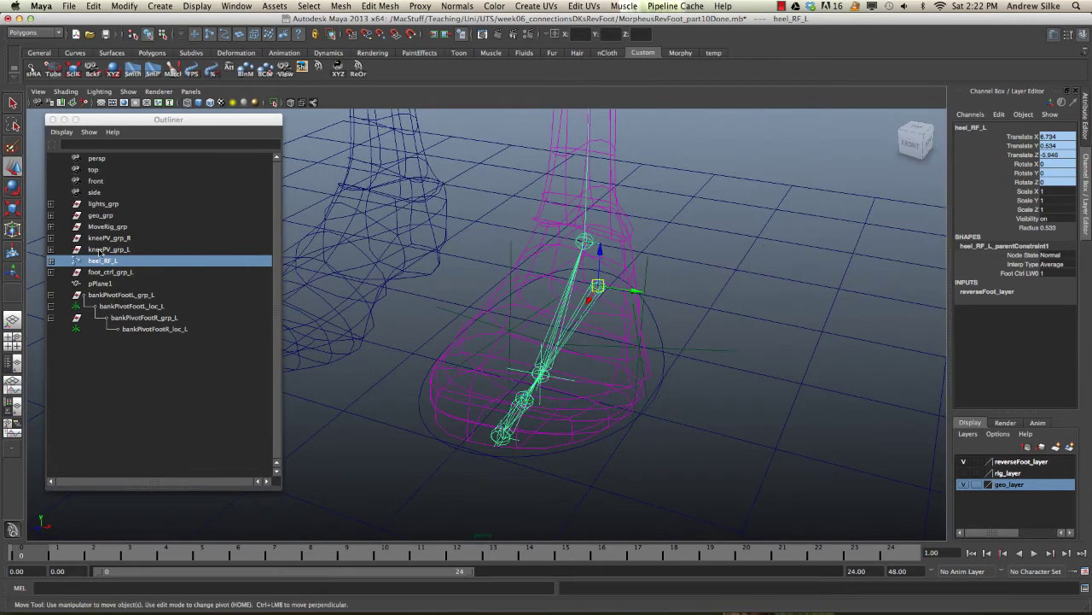
{"action": "right_click_drag", "start_coordinate": [583, 347], "coordinate": [712, 349], "text": "alt"}
{"action": "middle_click_drag", "start_coordinate": [711, 349], "coordinate": [729, 308], "text": "alt"}
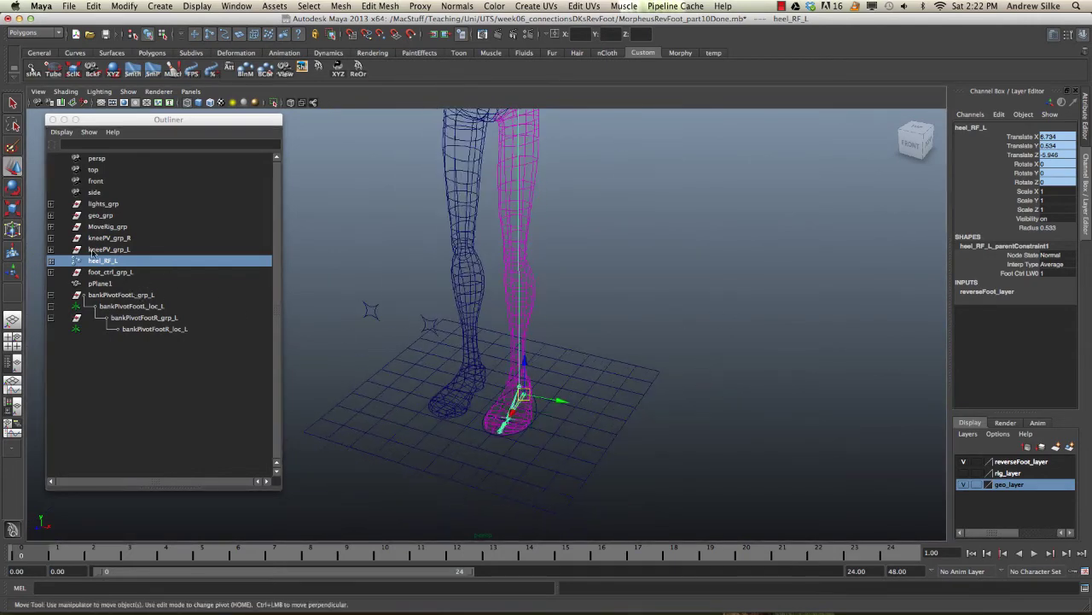
{"action": "left_click", "coordinate": [51, 261]}
{"action": "left_click", "coordinate": [152, 272]}
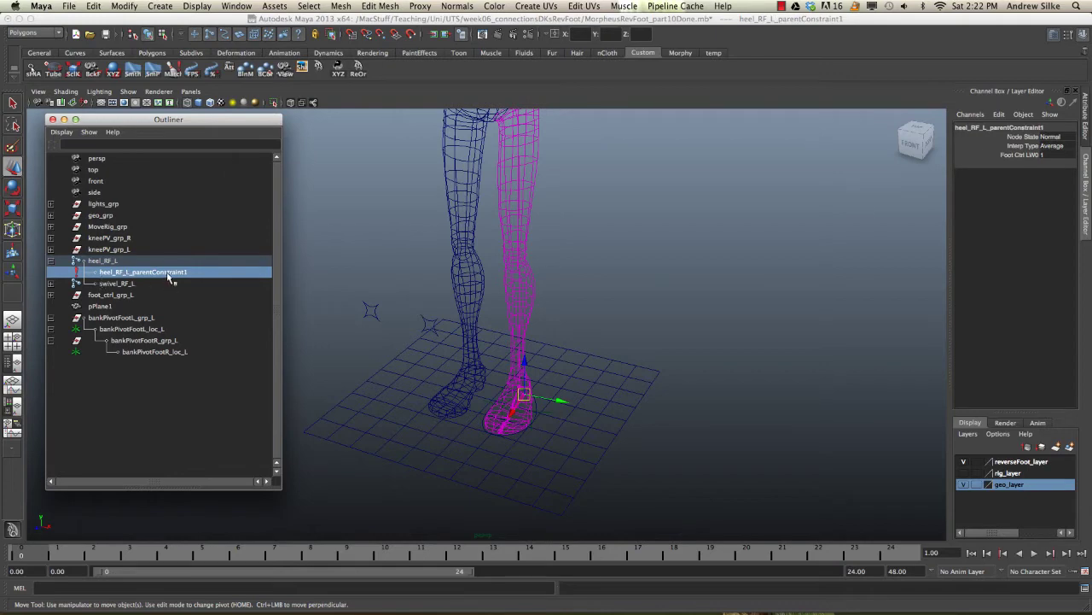
{"action": "key", "text": "Delete"}
- Check the channels of the unconstrained heel_RF_L joint, and undo the deletion of its parent constraint
{"action": "right_click_drag", "start_coordinate": [631, 453], "coordinate": [798, 491], "text": "alt"}
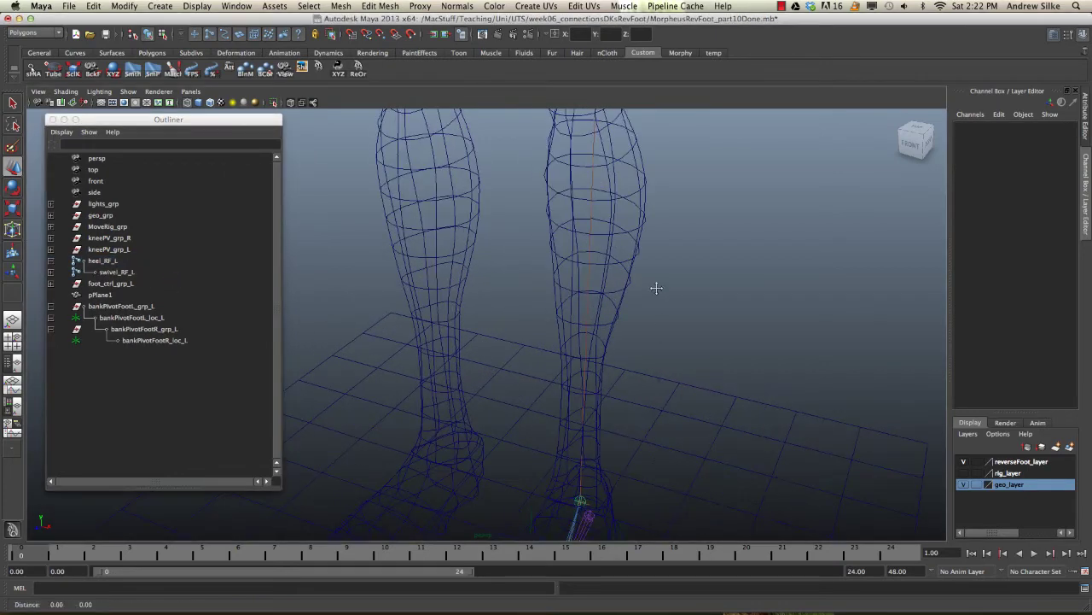
{"action": "left_click_drag", "start_coordinate": [656, 287], "coordinate": [551, 330], "text": "alt"}
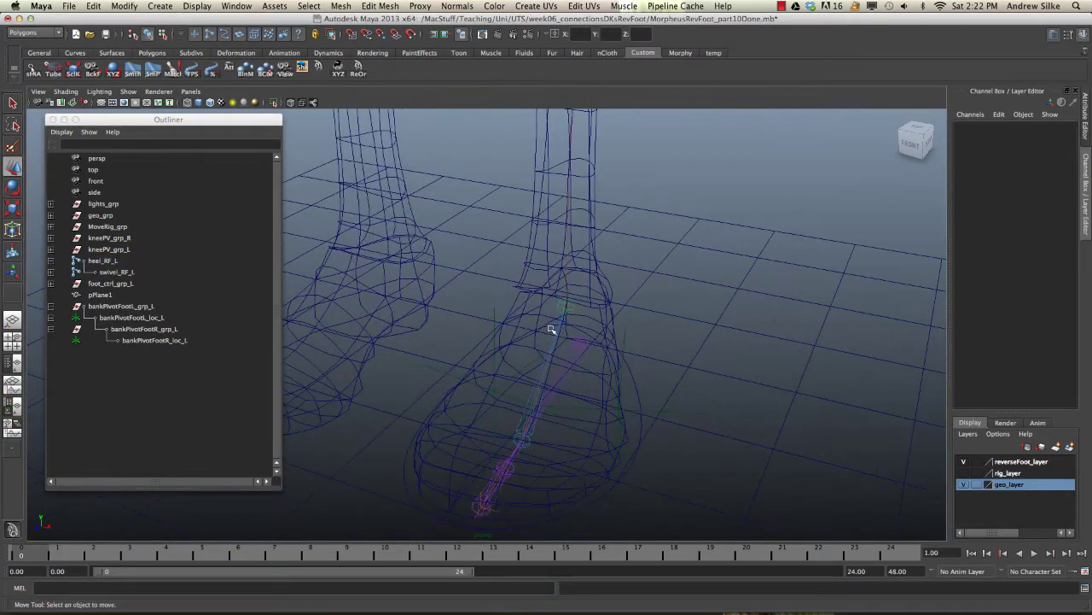
{"action": "left_click", "coordinate": [578, 362]}
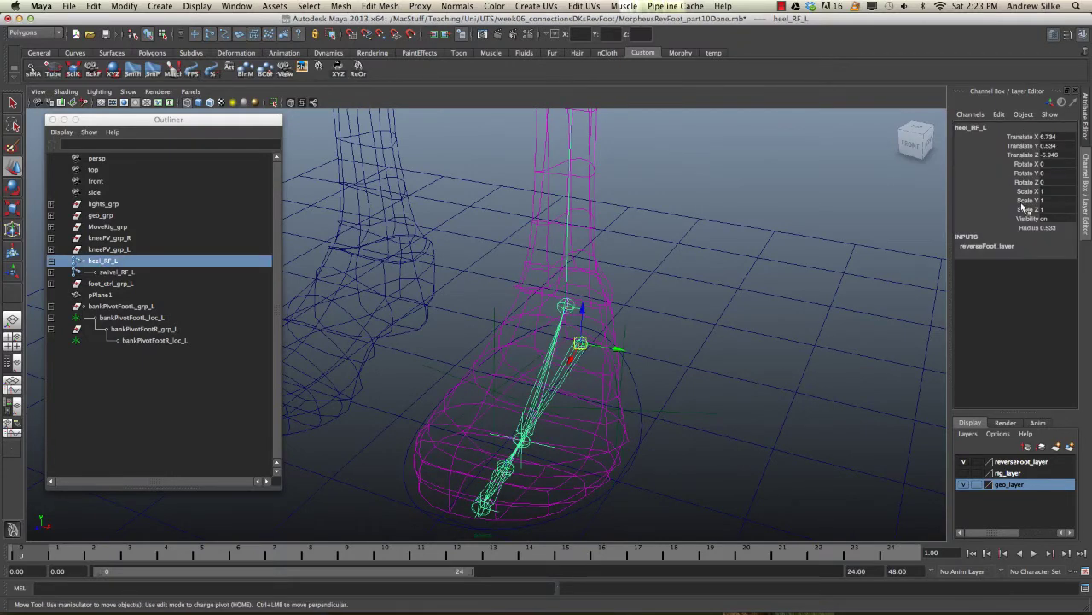
{"action": "key", "text": "z"}
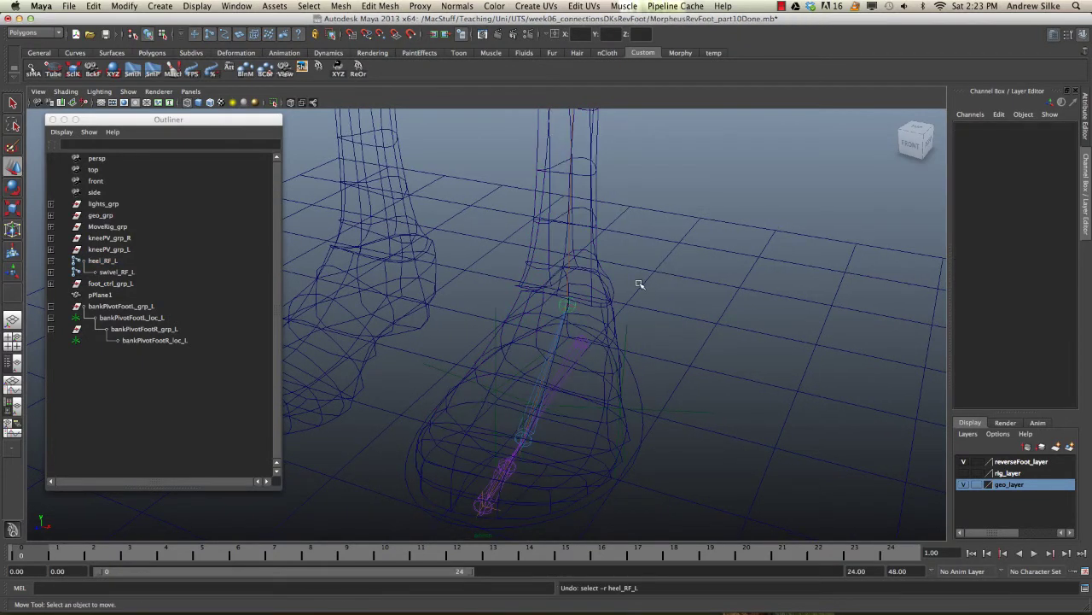
{"action": "key", "text": "z"}
{"action": "left_click", "coordinate": [675, 358]}
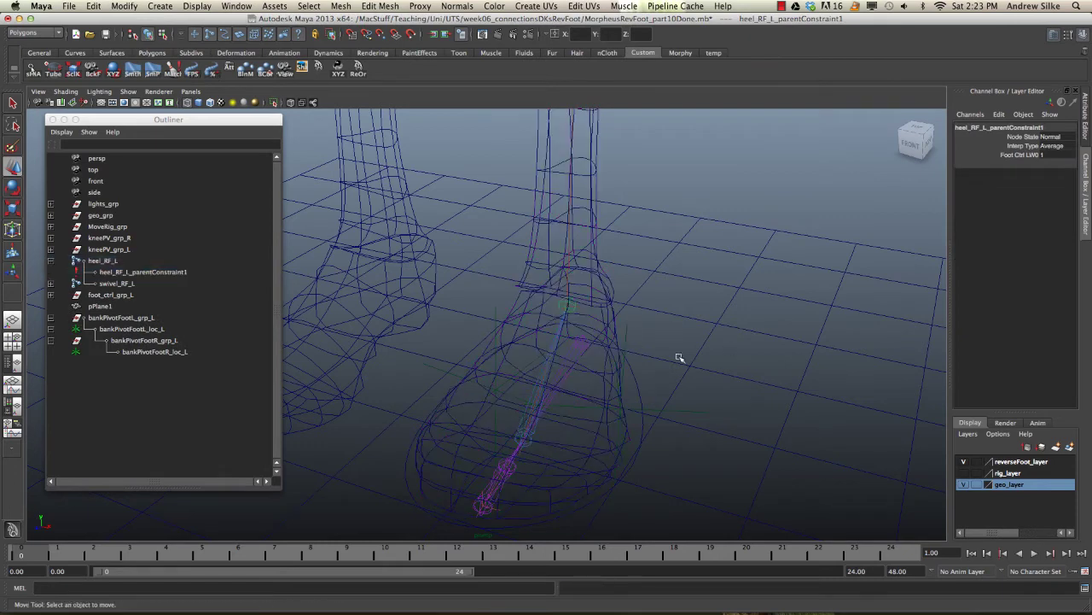
- Check the constrained channels of heel_RF_L and delete heel_RF_L_parentConstraint1 again
{"action": "left_click", "coordinate": [585, 344]}
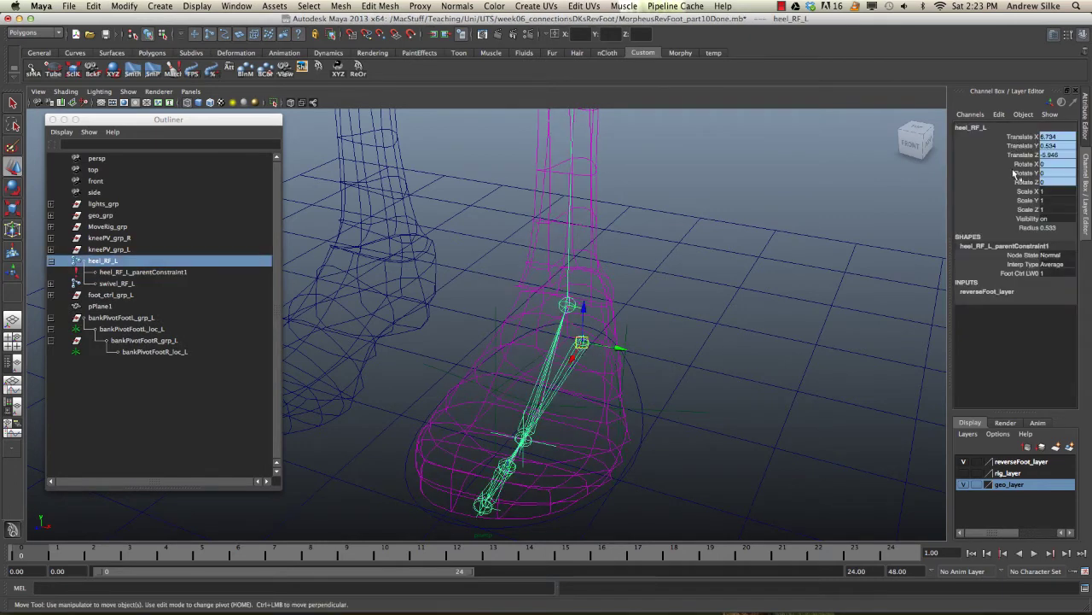
{"action": "left_click", "coordinate": [118, 271]}
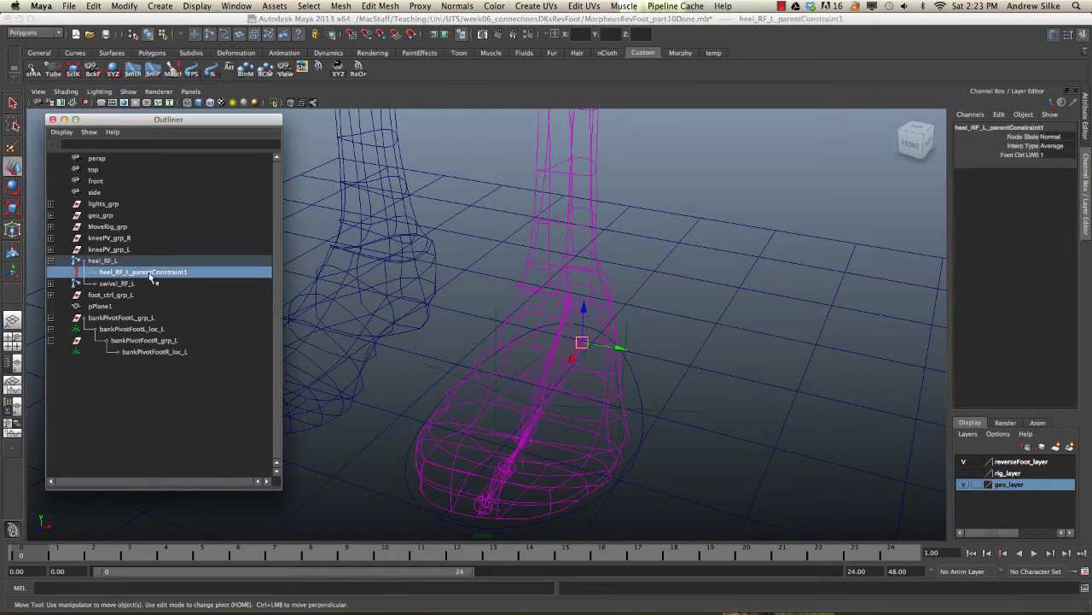
{"action": "key", "text": "Delete"}
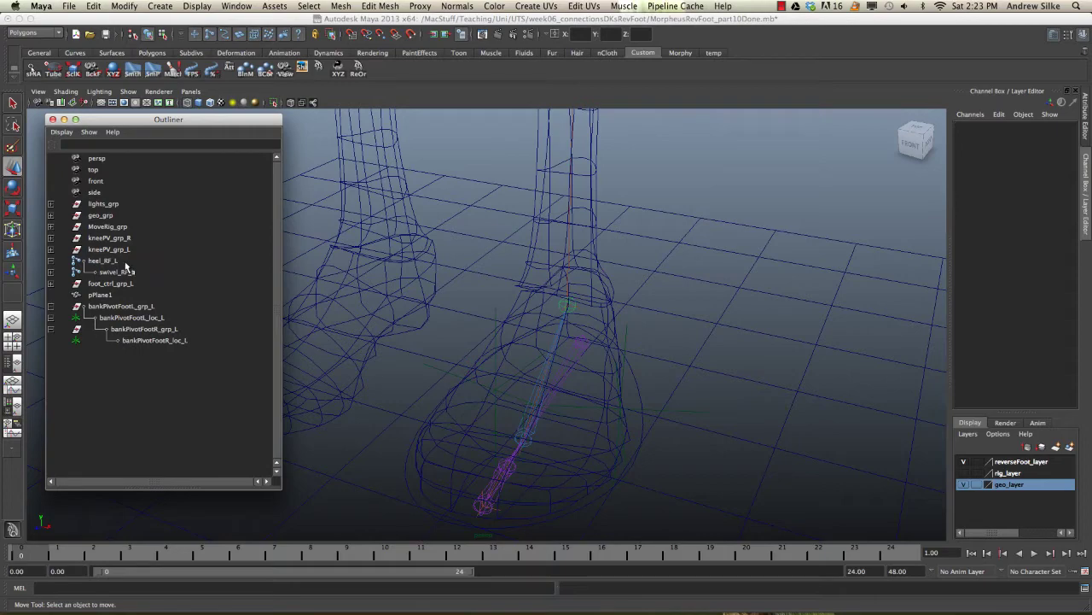
- Test moving foot_ctrl_L with the heel constraint removed, undoing each move
{"action": "mouse_move", "coordinate": [646, 366]}
{"action": "left_mouse_down", "text": "alt"}
{"action": "mouse_move", "coordinate": [639, 378]}
{"action": "mouse_move", "coordinate": [632, 361]}
{"action": "left_mouse_up", "text": "alt"}
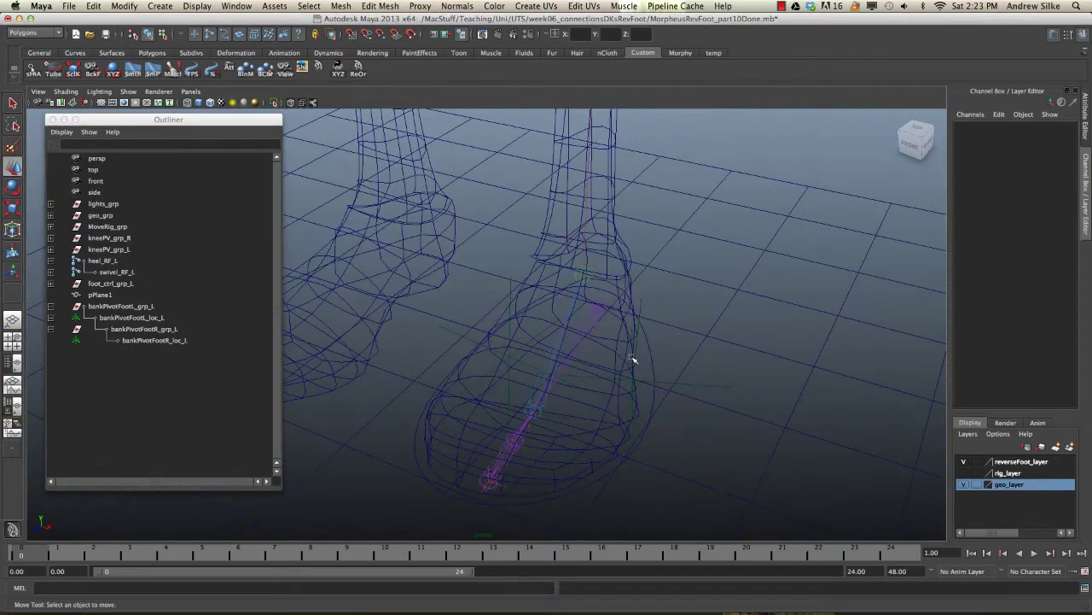
{"action": "left_click", "coordinate": [597, 326]}
{"action": "left_click_drag", "start_coordinate": [600, 308], "coordinate": [525, 258]}
{"action": "key", "text": "ctrl+z"}
{"action": "left_click", "coordinate": [637, 350]}
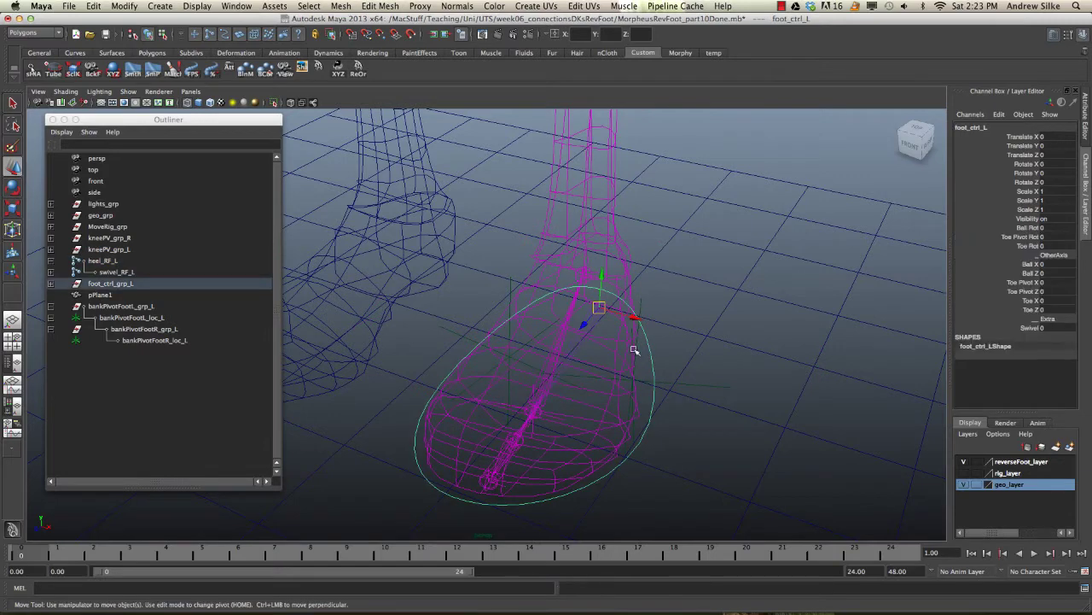
{"action": "left_click_drag", "start_coordinate": [600, 309], "coordinate": [415, 268]}
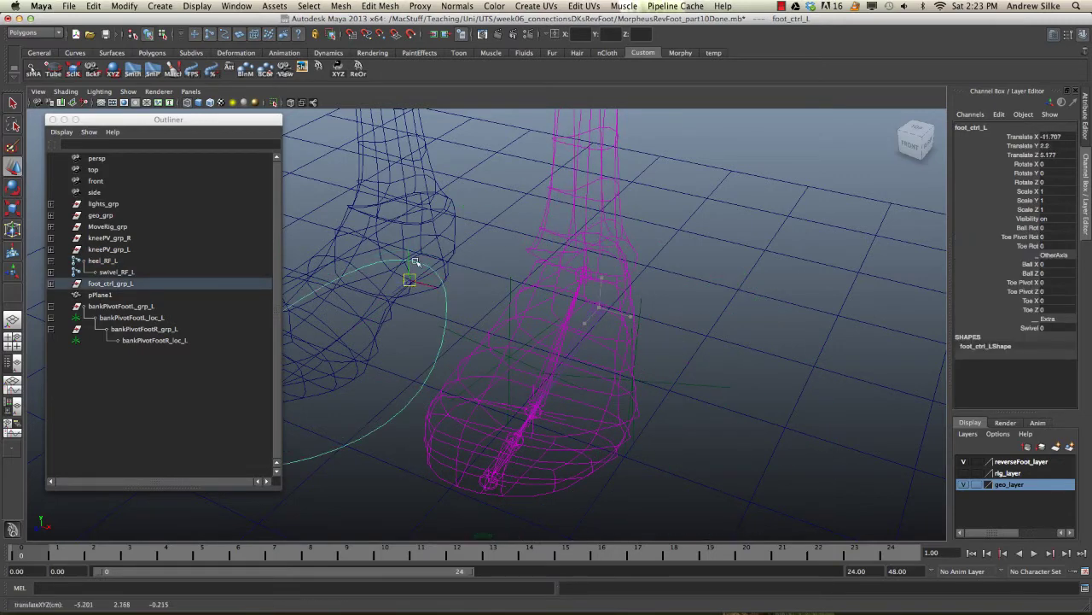
{"action": "key", "text": "ctrl+z"}
- Parent the heel_RF_L joint under the bankPivotFootR_loc_L locator and expand the locator to its new child
{"action": "right_click_drag", "start_coordinate": [774, 273], "coordinate": [175, 243], "text": "alt"}
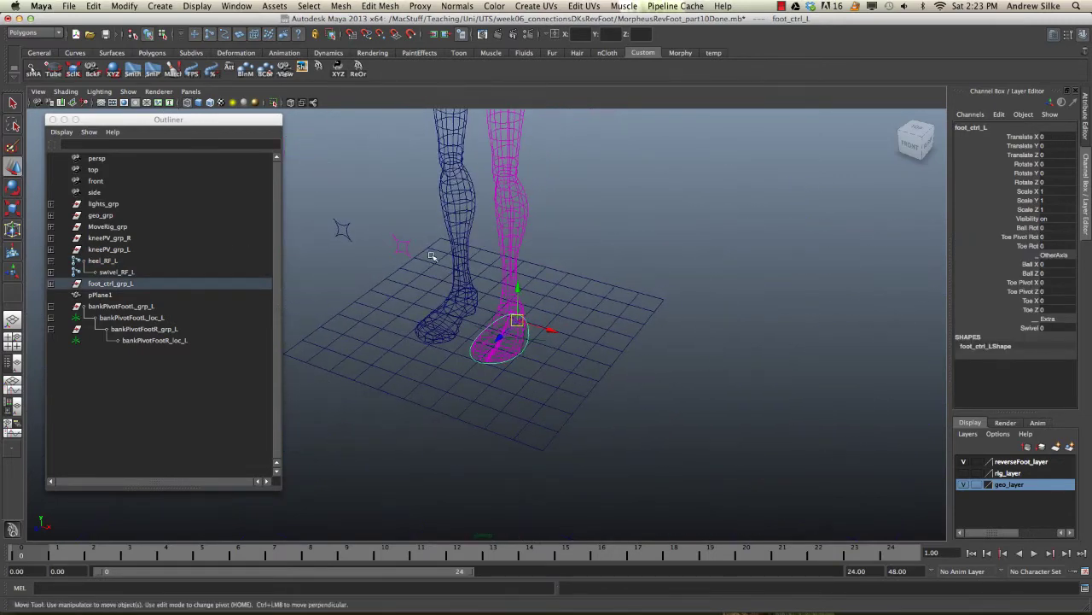
{"action": "right_click_drag", "start_coordinate": [403, 246], "coordinate": [702, 393], "text": "alt"}
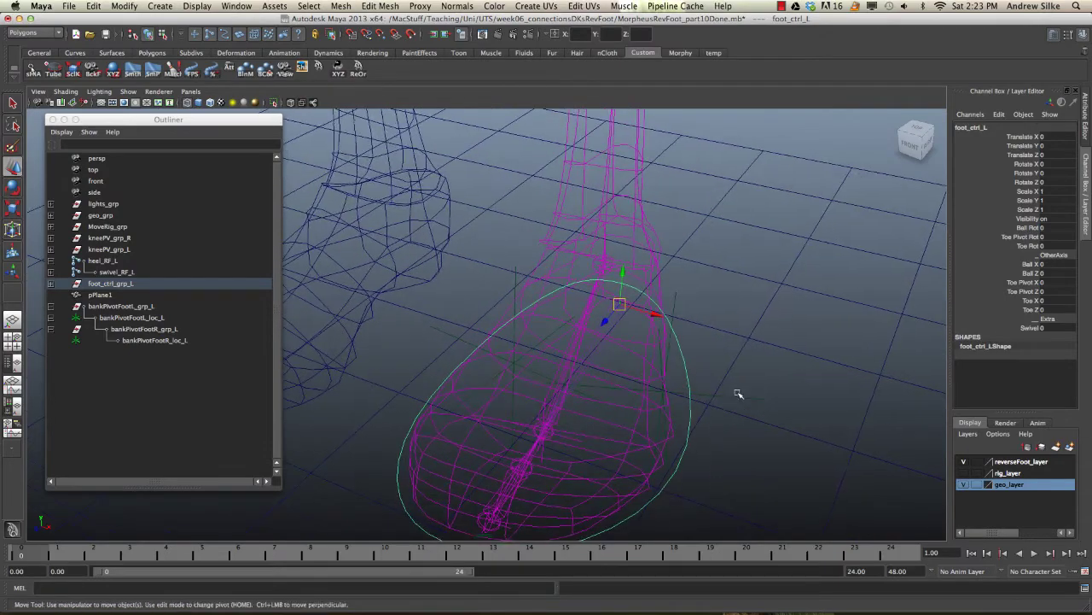
{"action": "middle_click_drag", "start_coordinate": [701, 392], "coordinate": [692, 327], "text": "alt"}
{"action": "key", "text": "q"}
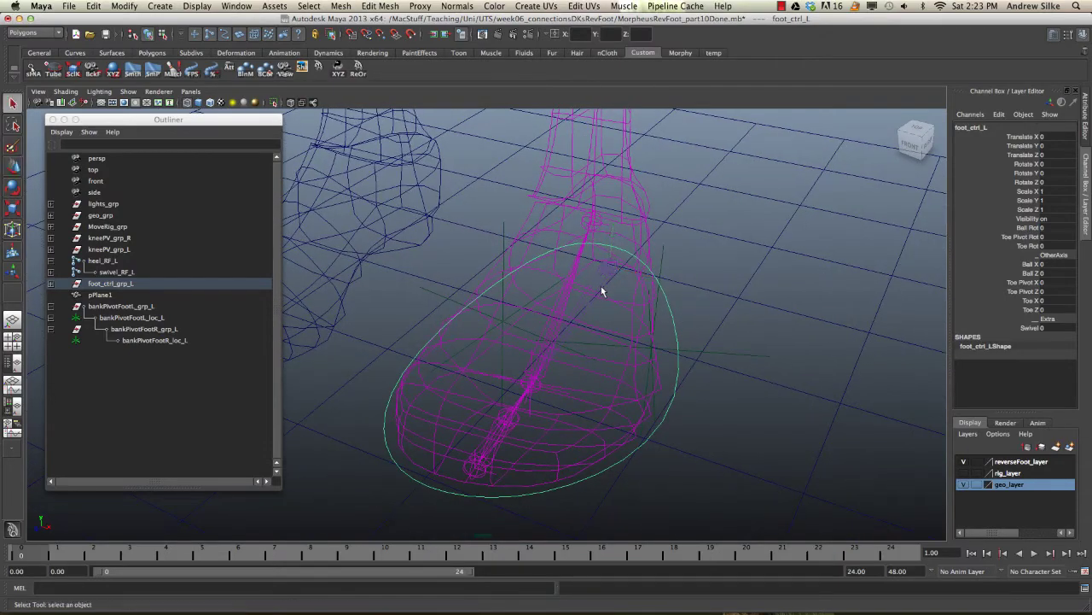
{"action": "left_click", "coordinate": [598, 290]}
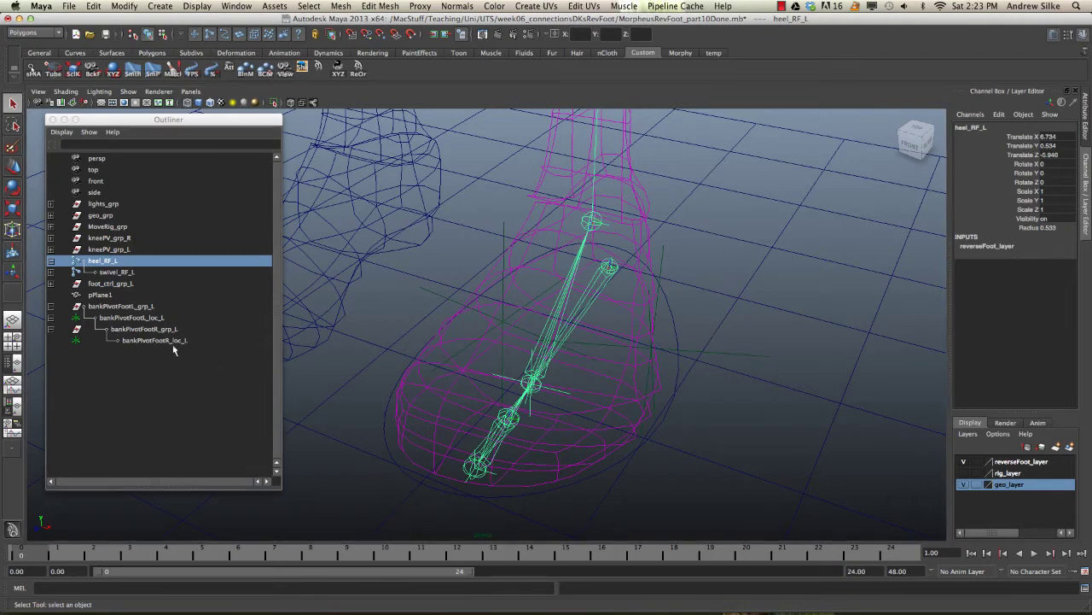
{"action": "left_click", "coordinate": [154, 340], "text": "ctrl"}
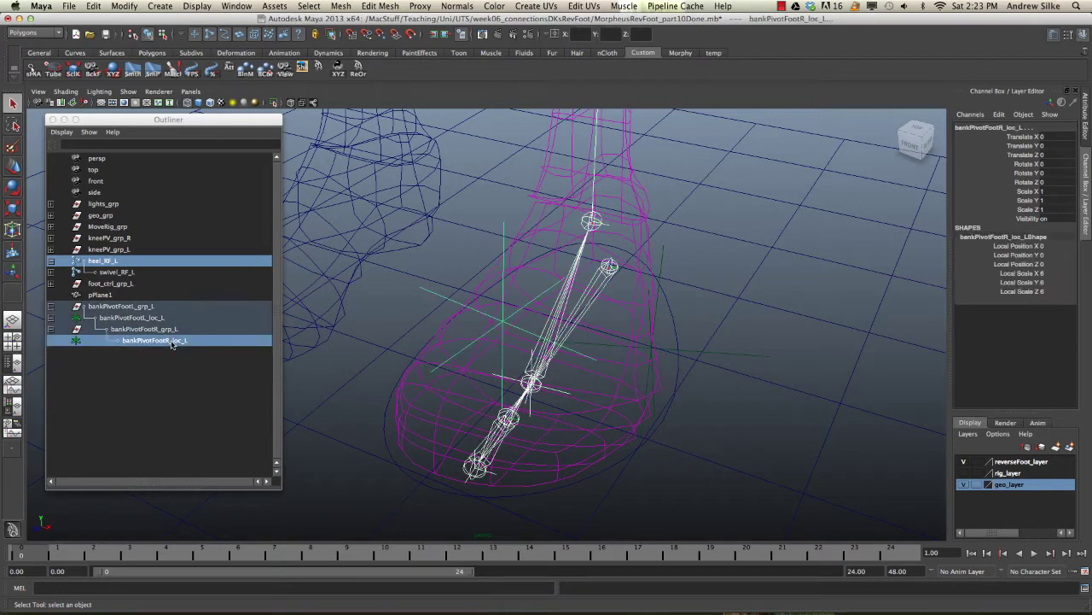
{"action": "key", "text": "p"}
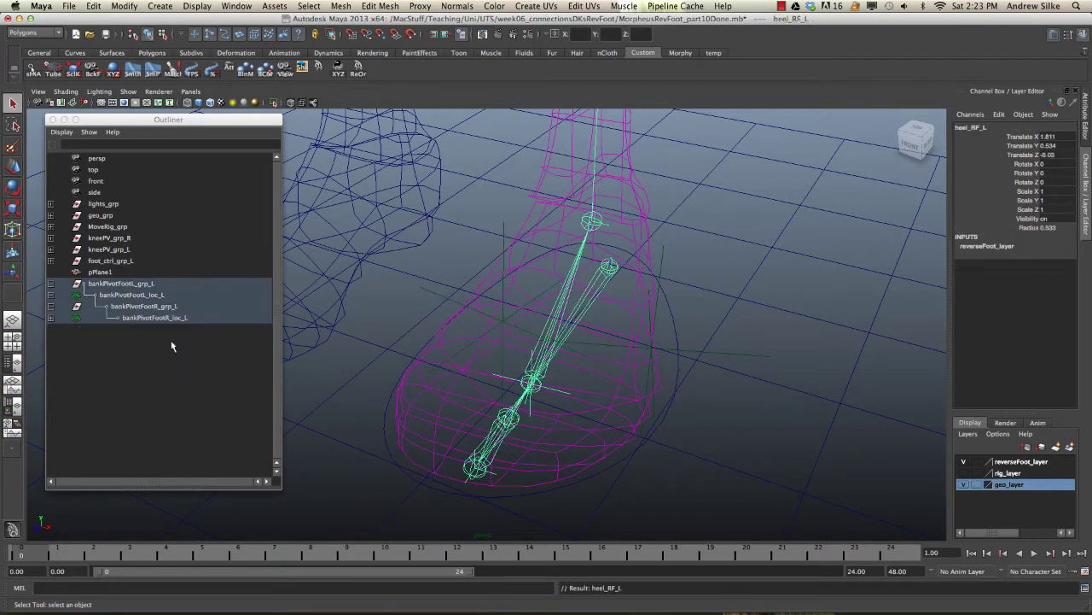
{"action": "left_click", "coordinate": [51, 316]}
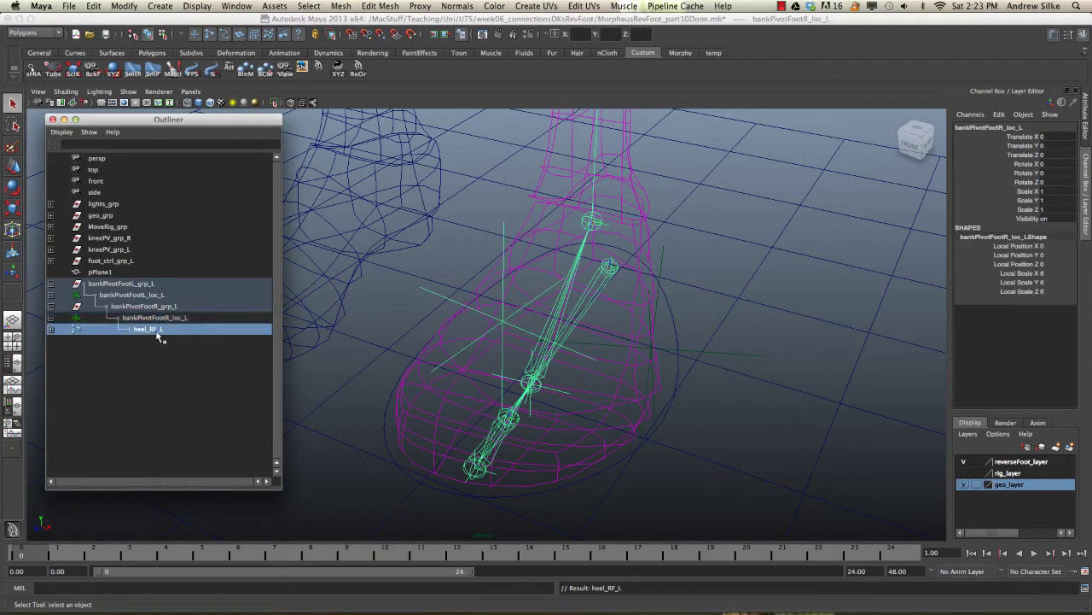
- Select only the ground plane pPlane1 and switch the viewport to shaded display
{"action": "left_click_drag", "start_coordinate": [654, 375], "coordinate": [717, 345], "text": "alt"}
{"action": "left_click", "coordinate": [719, 346]}
{"action": "key", "text": "e"}
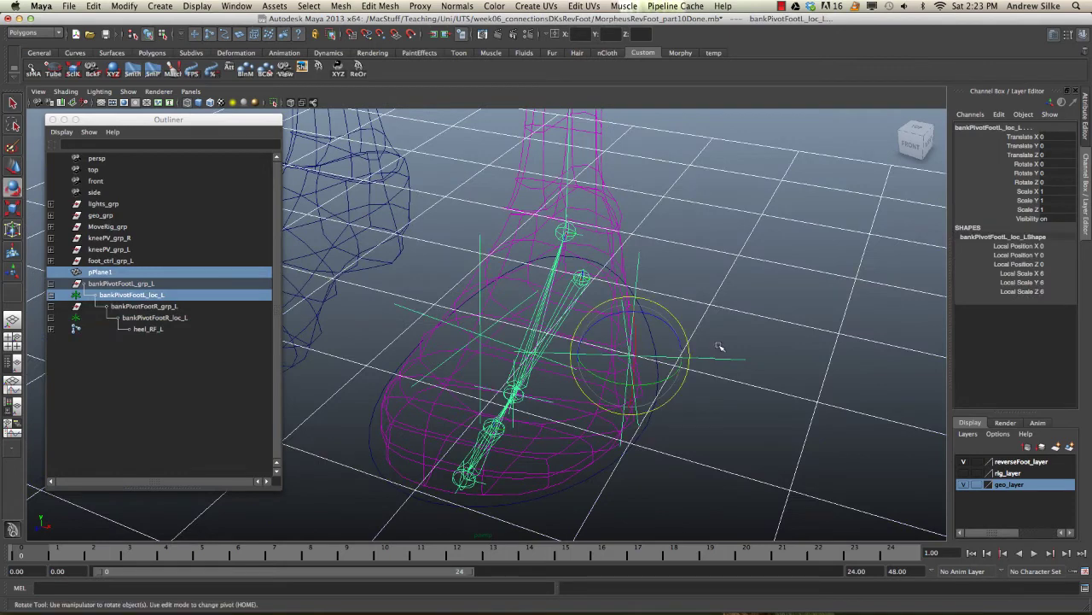
{"action": "left_click", "coordinate": [811, 427]}
{"action": "key", "text": "5"}
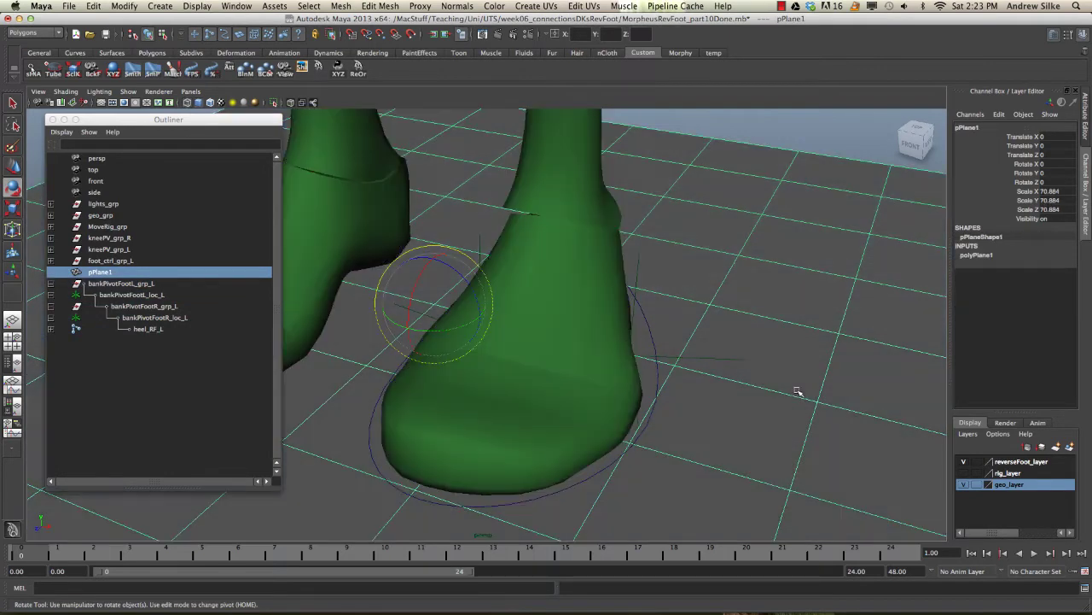
- Create a new display layer and name it ground_layer
{"action": "left_click", "coordinate": [1056, 446]}
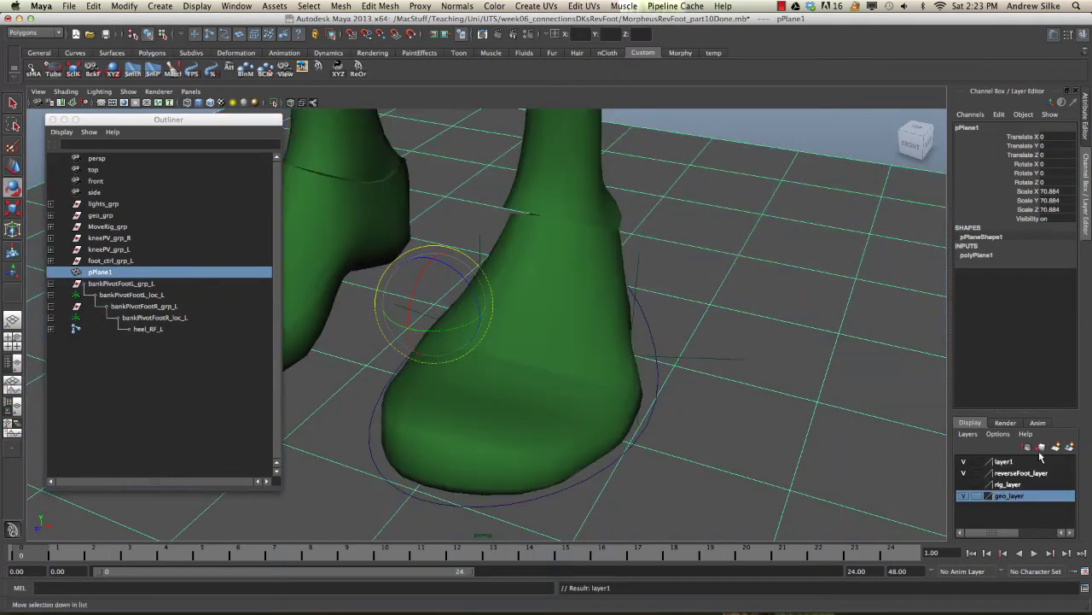
{"action": "double_click", "coordinate": [1014, 461]}
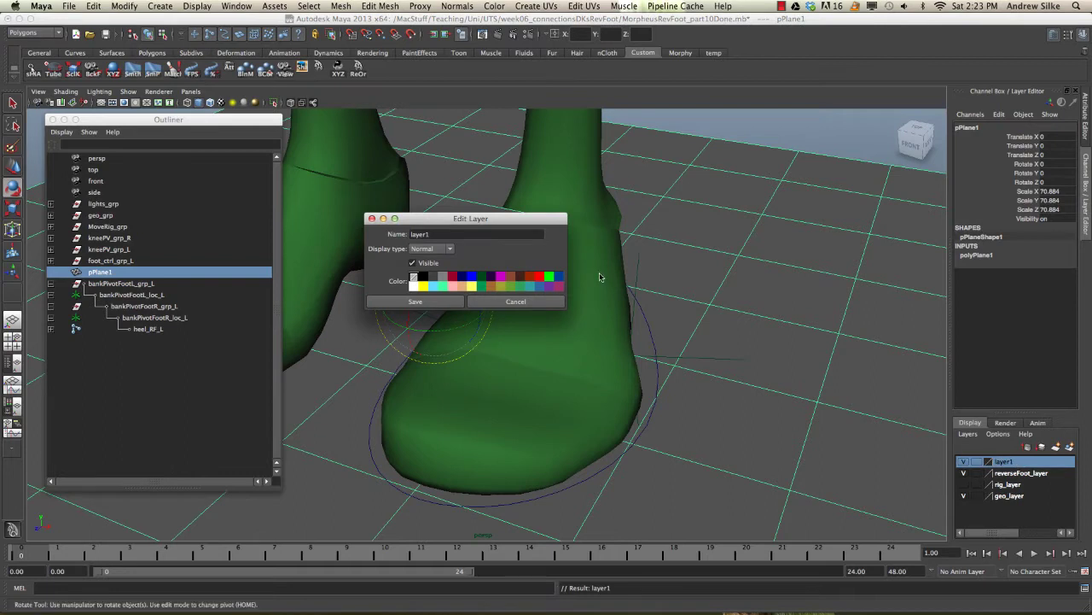
{"action": "left_click_drag", "start_coordinate": [455, 237], "coordinate": [365, 231]}
{"action": "type", "text": "ground_"}
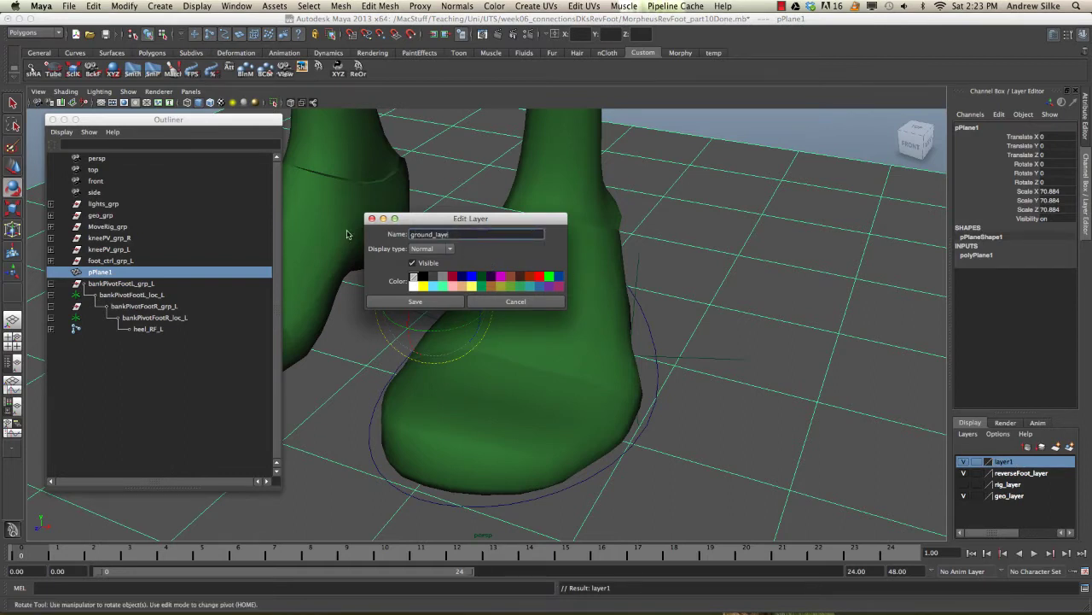
{"action": "left_click", "coordinate": [415, 301]}
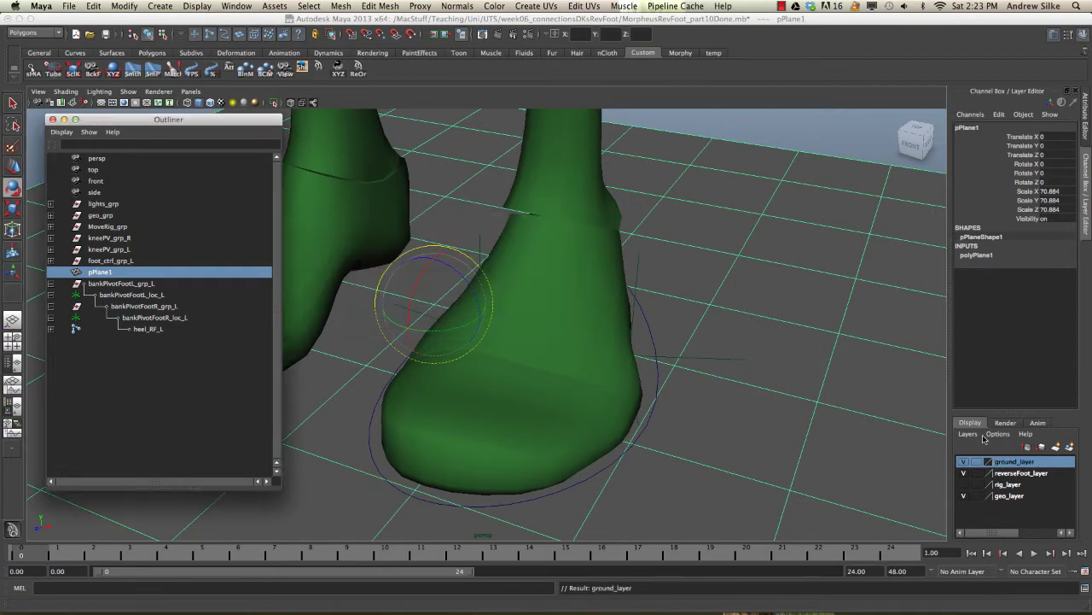
- Set ground_layer to reference display and add the selected ground plane pPlane1 to it
{"action": "left_click", "coordinate": [978, 461]}
{"action": "left_click", "coordinate": [977, 460]}
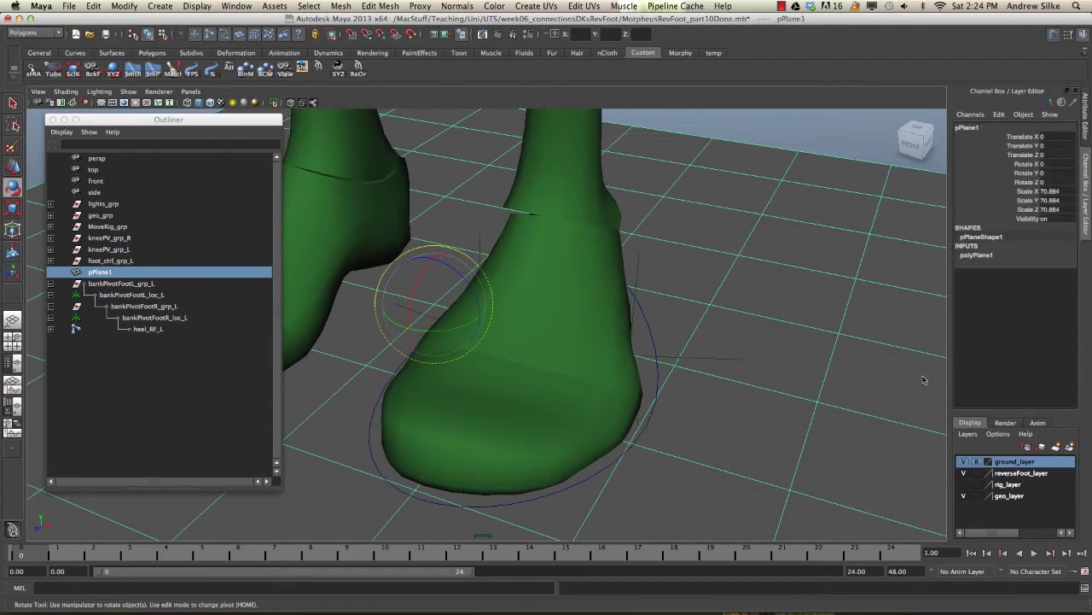
{"action": "right_click", "coordinate": [999, 463]}
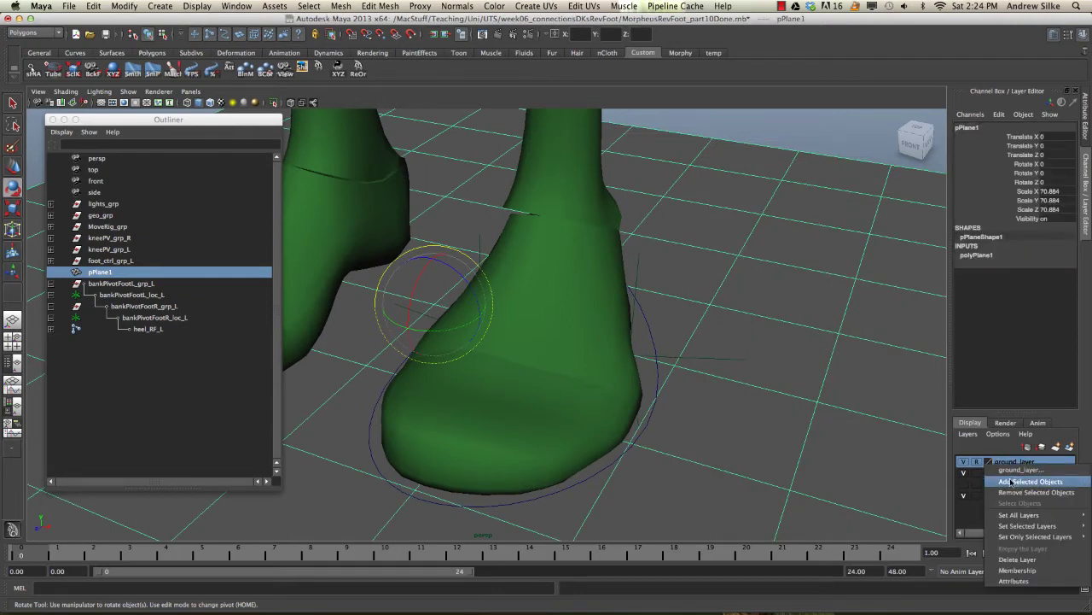
{"action": "left_click", "coordinate": [1030, 482]}
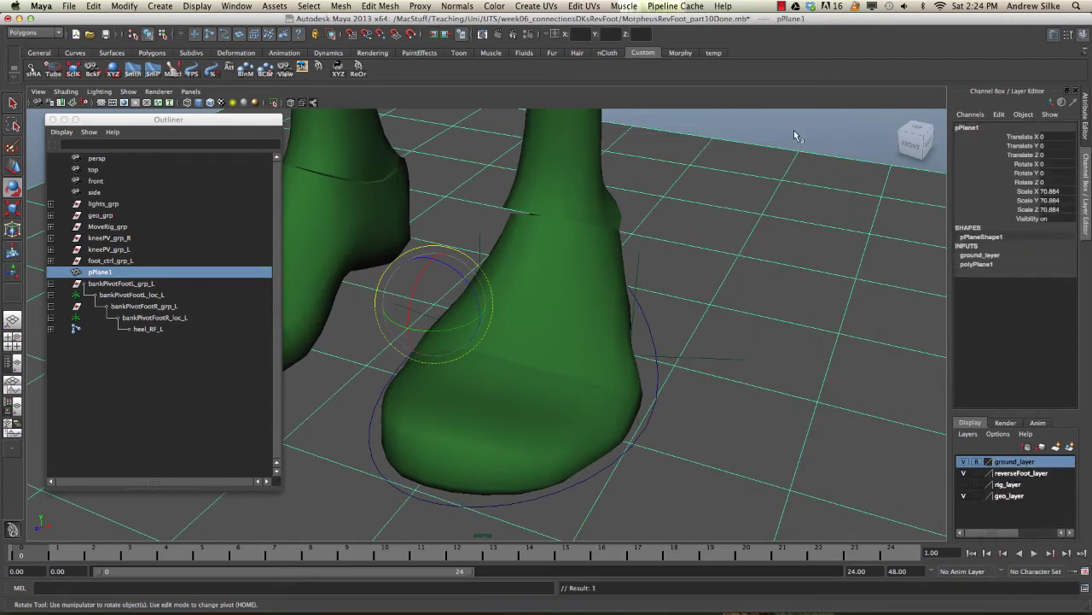
- Check that the ground plane can no longer be picked, and select the bankPivotFootL_loc_L locator at the foot's outer edge
{"action": "left_click", "coordinate": [759, 193]}
{"action": "mouse_move", "coordinate": [727, 154]}
{"action": "left_mouse_down"}
{"action": "mouse_move", "coordinate": [717, 186]}
{"action": "mouse_move", "coordinate": [746, 261]}
{"action": "mouse_move", "coordinate": [692, 270]}
{"action": "mouse_move", "coordinate": [714, 295]}
{"action": "left_mouse_up"}
{"action": "key", "text": "4"}
{"action": "left_click", "coordinate": [727, 340]}
{"action": "key", "text": "5"}
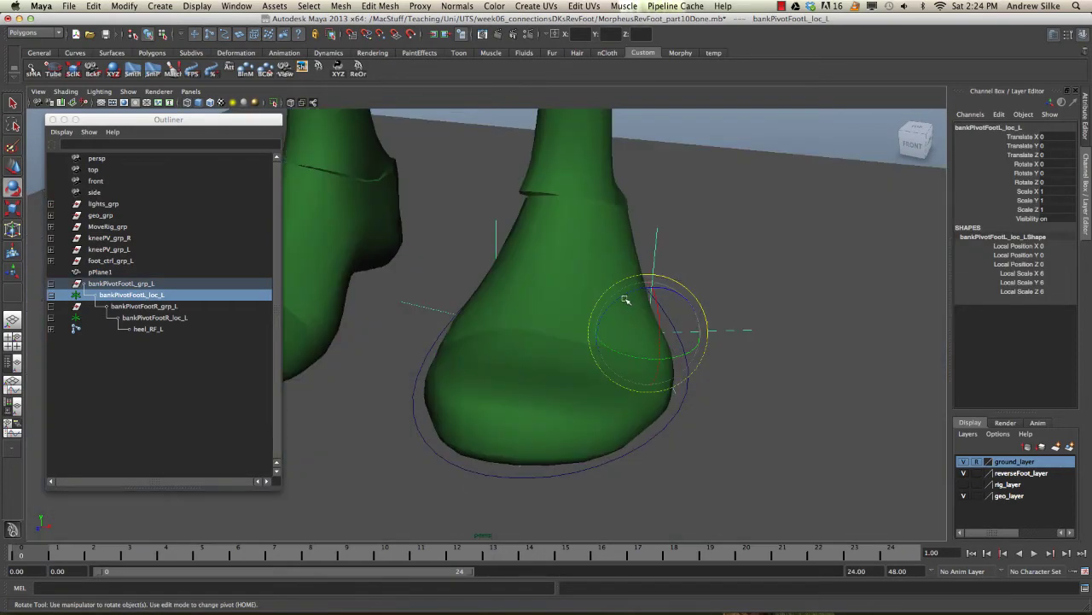
{"action": "key", "text": "4"}
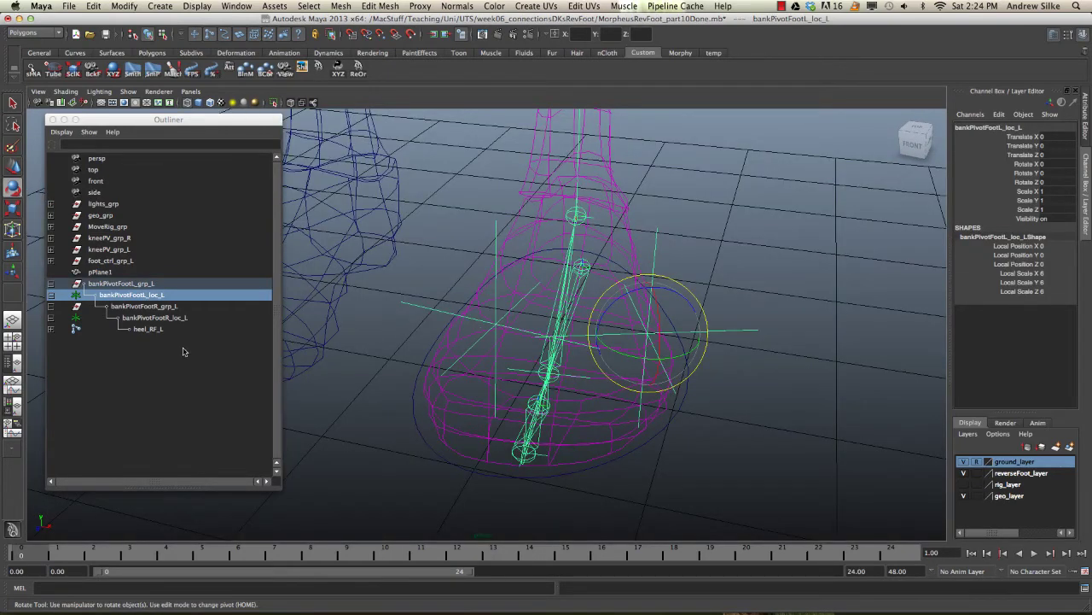
{"action": "left_click", "coordinate": [147, 328]}
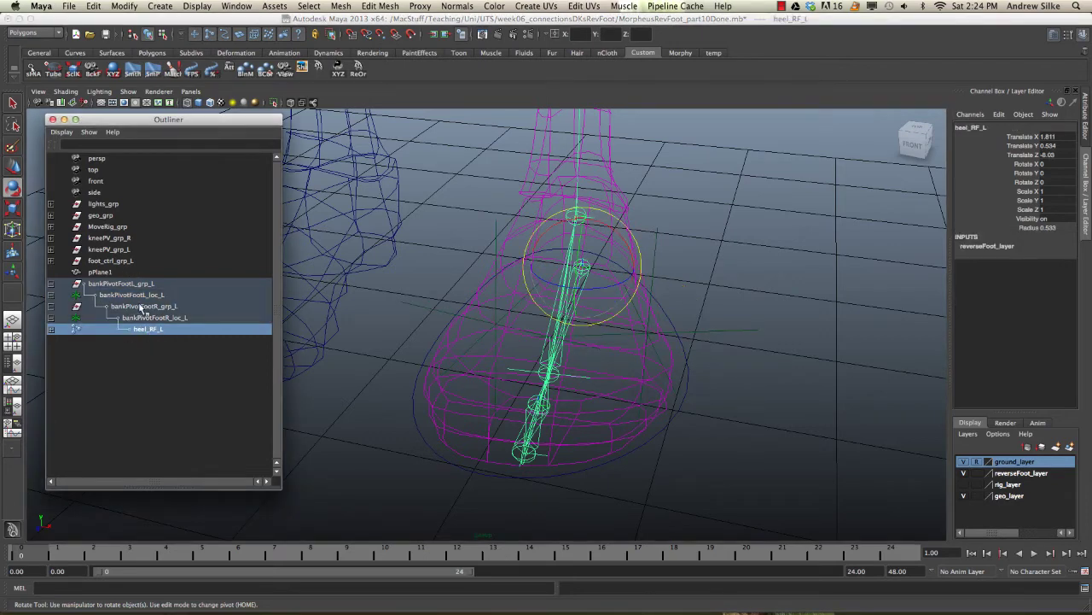
{"action": "left_click", "coordinate": [661, 312]}
{"action": "key", "text": "5"}
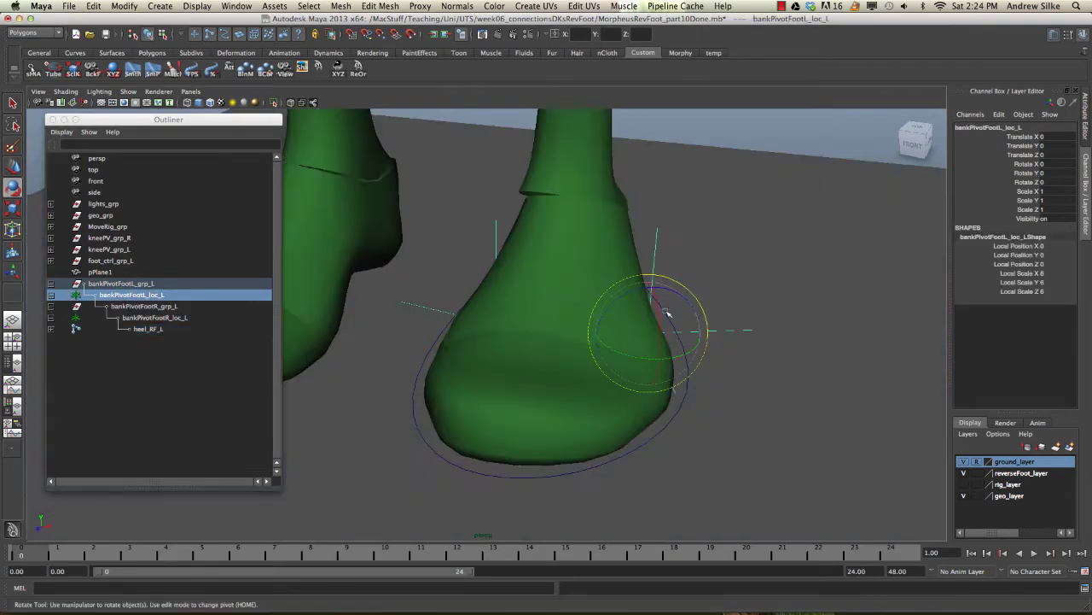
- Test the outer bank by rotating bankPivotFootL_loc_L to about -27 degrees in Z, and inspect the tilted foot in shaded display
{"action": "key", "text": "4"}
{"action": "mouse_move", "coordinate": [633, 293]}
{"action": "left_mouse_down"}
{"action": "mouse_move", "coordinate": [675, 309]}
{"action": "mouse_move", "coordinate": [737, 289]}
{"action": "left_mouse_up"}
{"action": "key", "text": "5"}
{"action": "right_click_drag", "start_coordinate": [737, 290], "coordinate": [639, 415], "text": "alt"}
{"action": "left_click_drag", "start_coordinate": [639, 415], "coordinate": [726, 176], "text": "alt"}
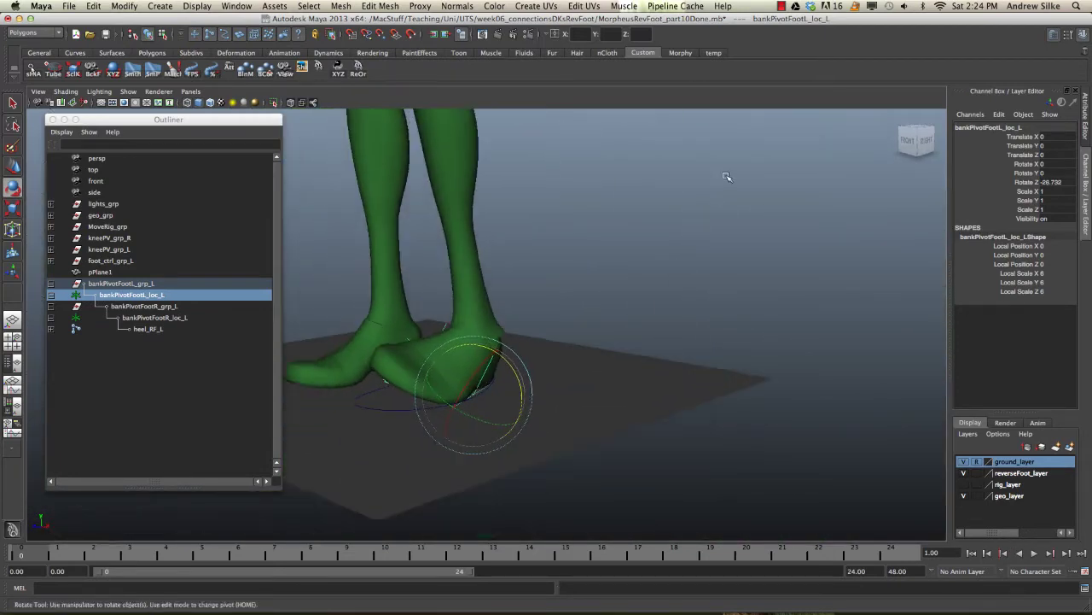
{"action": "right_click_drag", "start_coordinate": [726, 176], "coordinate": [921, 395], "text": "alt"}
{"action": "left_click_drag", "start_coordinate": [921, 394], "coordinate": [807, 395], "text": "alt"}
- Test the inner bank by rotating bankPivotFootR_loc_L to about 33 degrees in Z, and undo the rotation
{"action": "left_click", "coordinate": [477, 381]}
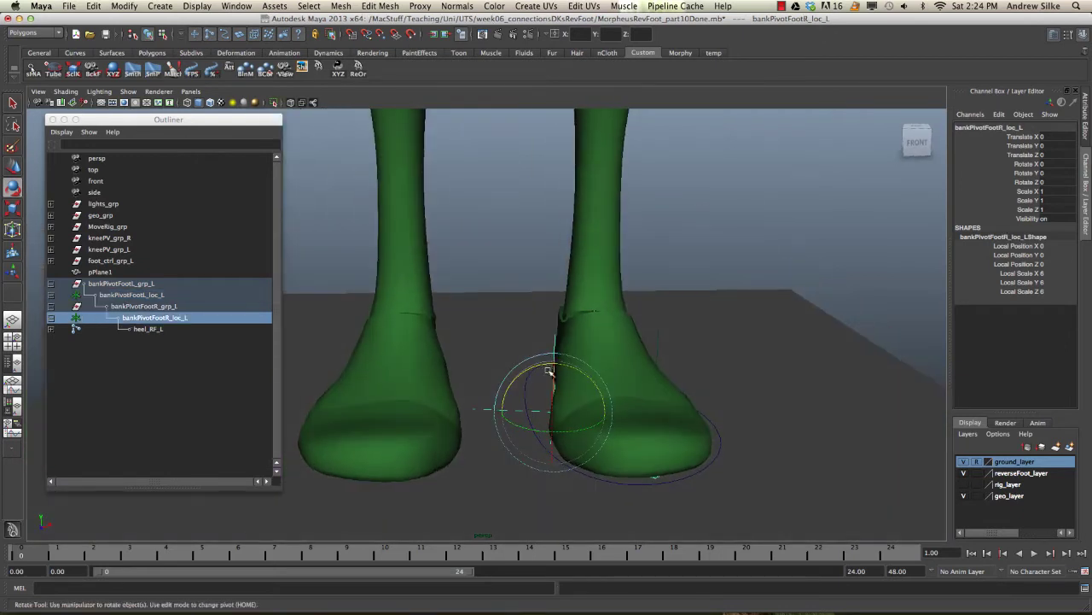
{"action": "mouse_move", "coordinate": [477, 381]}
{"action": "left_mouse_down", "text": "alt"}
{"action": "mouse_move", "coordinate": [570, 369]}
{"action": "mouse_move", "coordinate": [548, 357]}
{"action": "left_mouse_up", "text": "alt"}
{"action": "key", "text": "4"}
{"action": "key", "text": "5"}
{"action": "key", "text": "ctrl+z"}
{"action": "key", "text": "shift+z"}
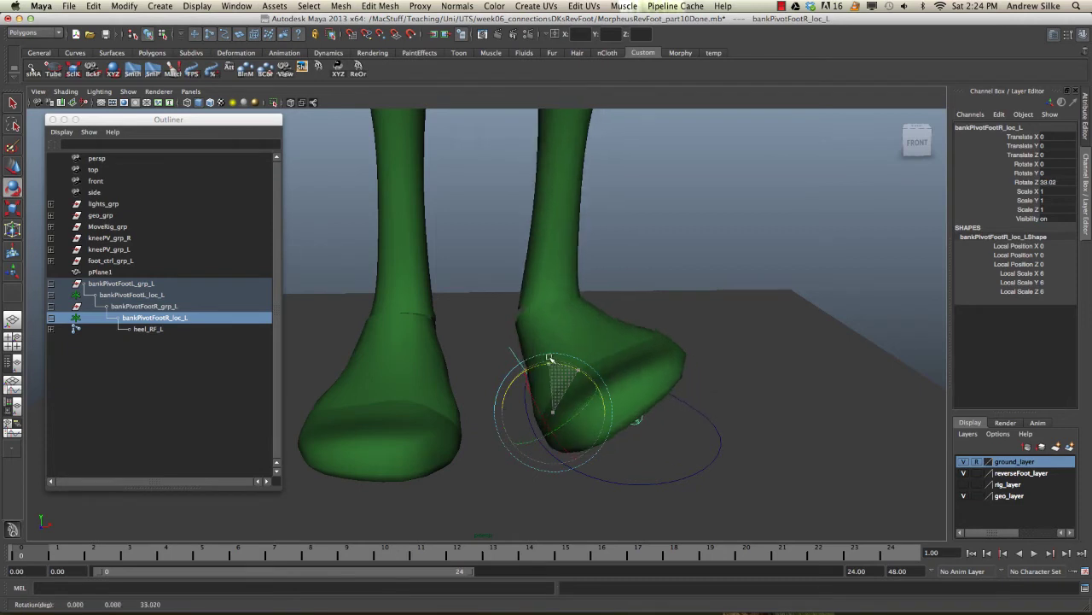
{"action": "key", "text": "ctrl+z"}
{"action": "key", "text": "shift+z"}
{"action": "key", "text": "ctrl+z"}
- Put the top bank pivot group bankPivotFootL_grp_L into a new parent group
{"action": "left_click_drag", "start_coordinate": [734, 383], "coordinate": [646, 419], "text": "alt"}
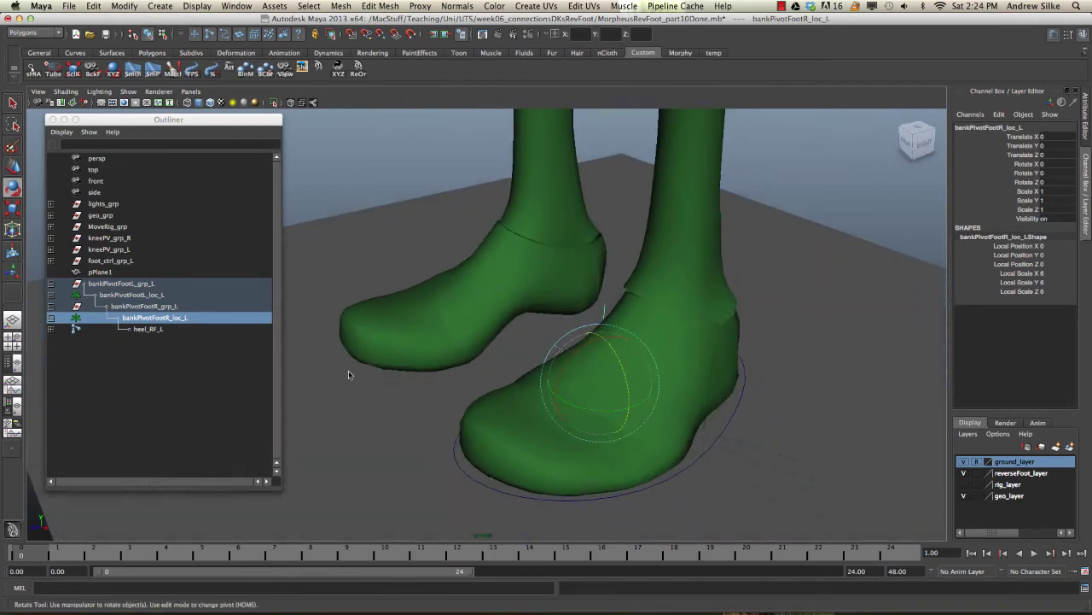
{"action": "left_click", "coordinate": [141, 282]}
{"action": "left_click_drag", "start_coordinate": [583, 357], "coordinate": [637, 362], "text": "alt"}
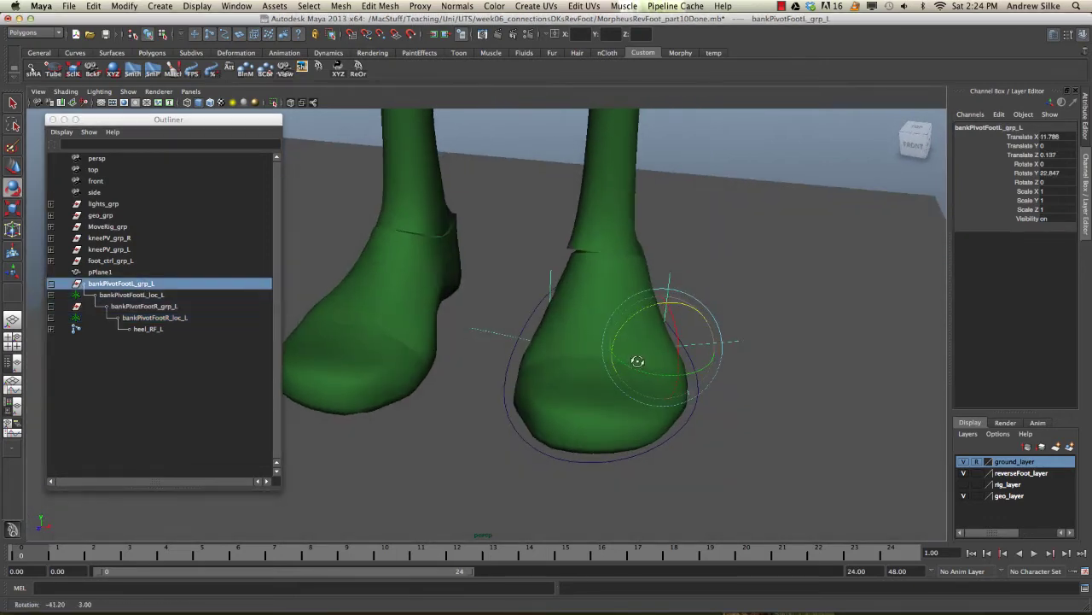
{"action": "key", "text": "4"}
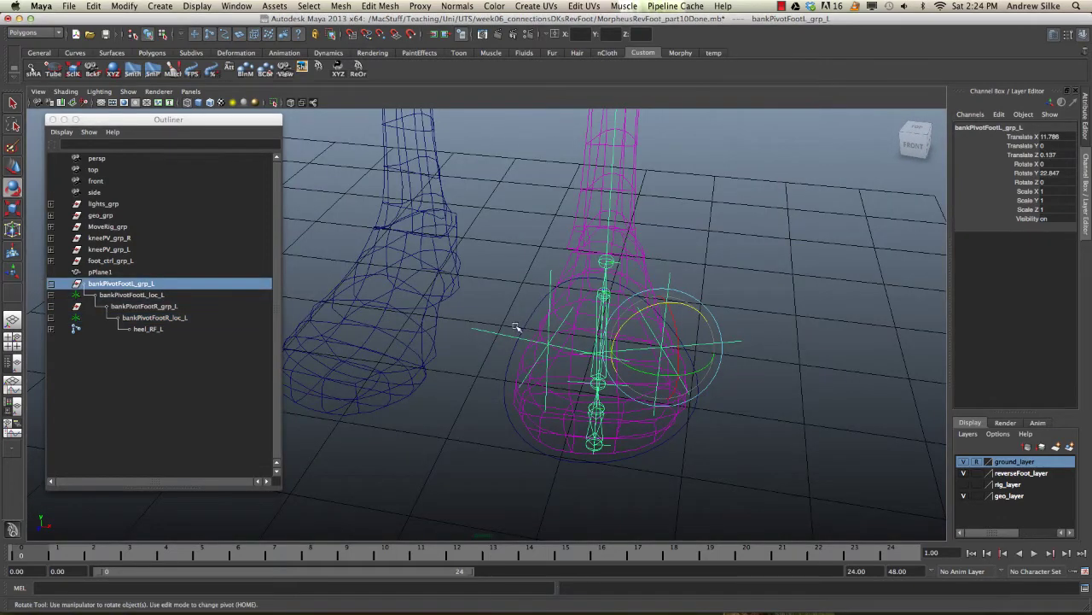
{"action": "left_click_drag", "start_coordinate": [515, 327], "coordinate": [604, 325], "text": "alt"}
{"action": "key", "text": "ctrl+g"}
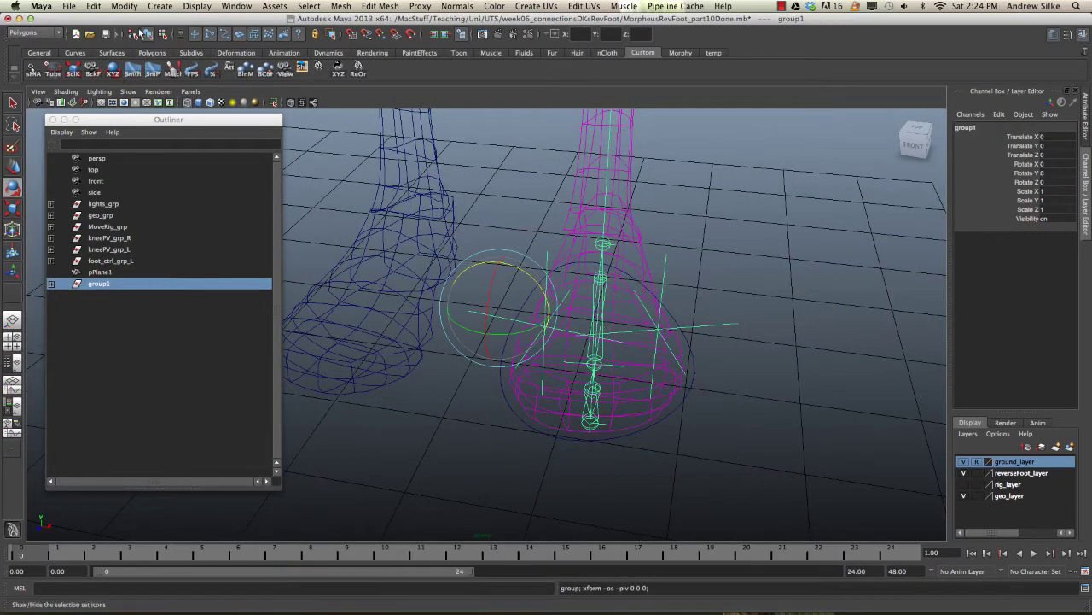
- Rename the new parent group ReverseFoot_grp_L
{"action": "key", "text": "space"}
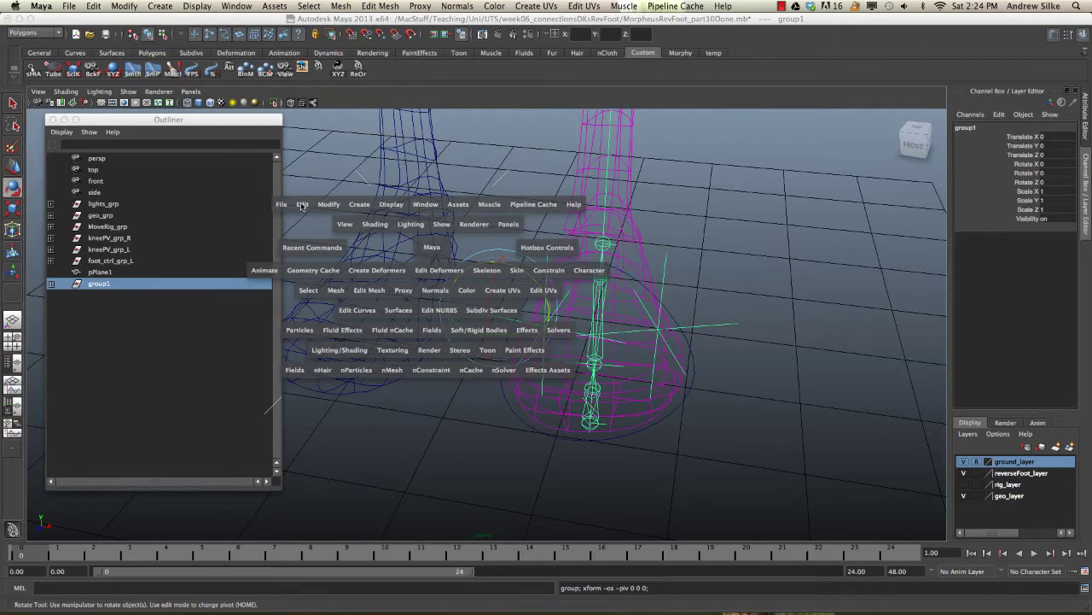
{"action": "left_click_drag", "start_coordinate": [302, 206], "coordinate": [711, 516]}
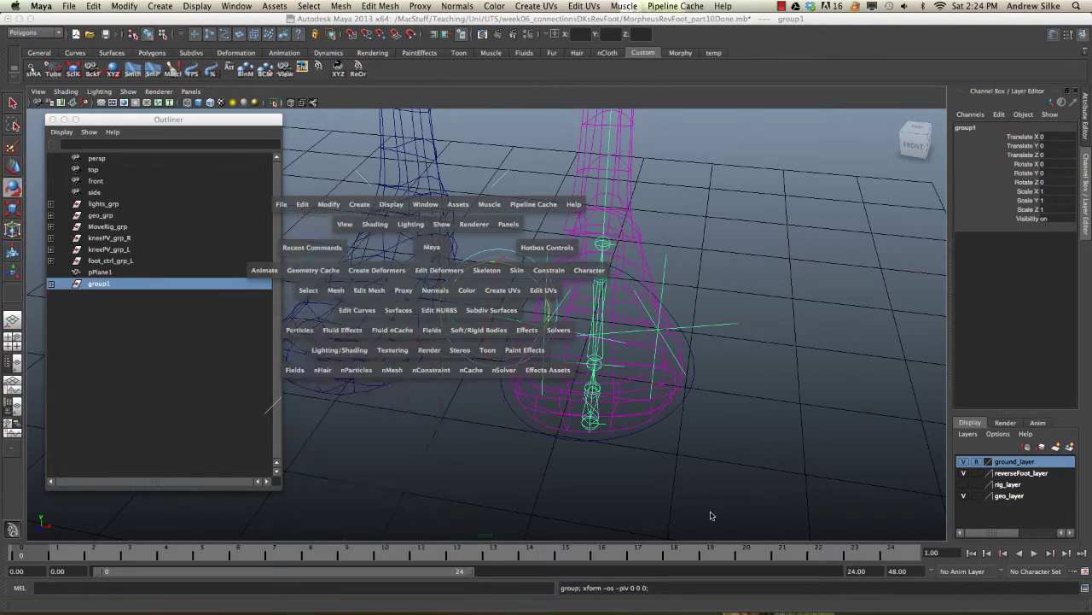
{"action": "key", "text": "e"}
{"action": "left_click_drag", "start_coordinate": [542, 331], "coordinate": [563, 280], "text": "alt"}
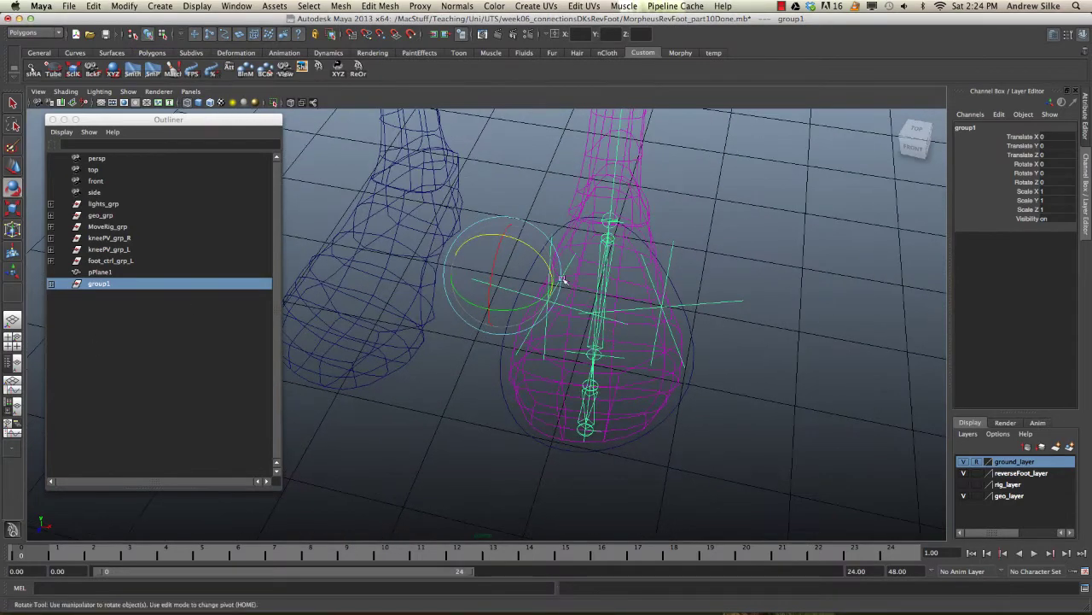
{"action": "left_click", "coordinate": [1000, 127]}
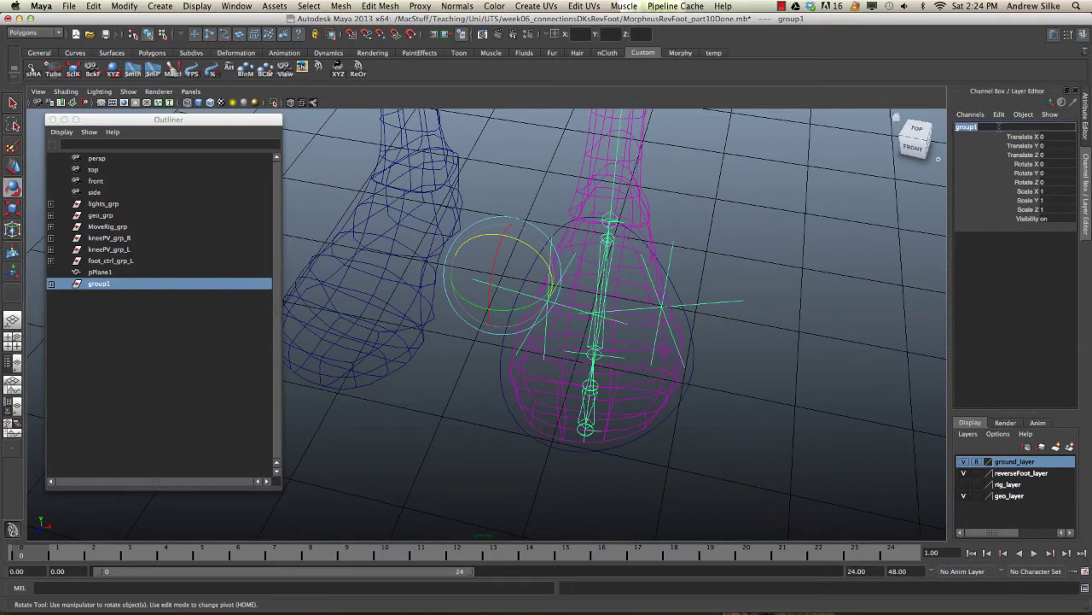
{"action": "type", "text": "Rev"}
{"action": "type", "text": "erseFoot_grp_L"}
{"action": "key", "text": "Return"}
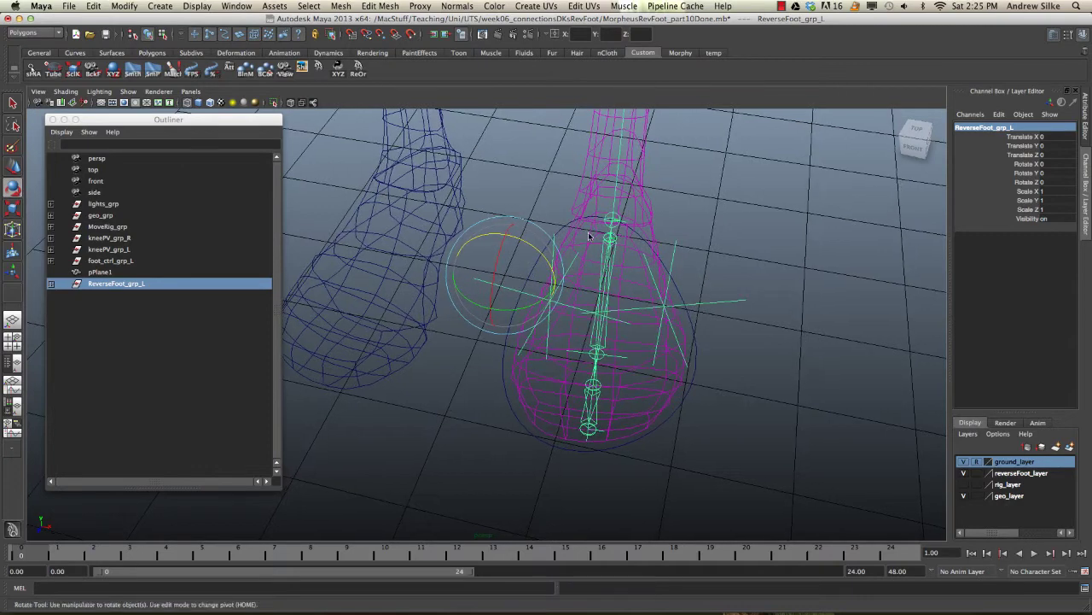
- Try Center Pivot on ReverseFoot_grp_L, inspect the pivot's position and undo it
{"action": "key", "text": "space"}
{"action": "left_click", "coordinate": [487, 191]}
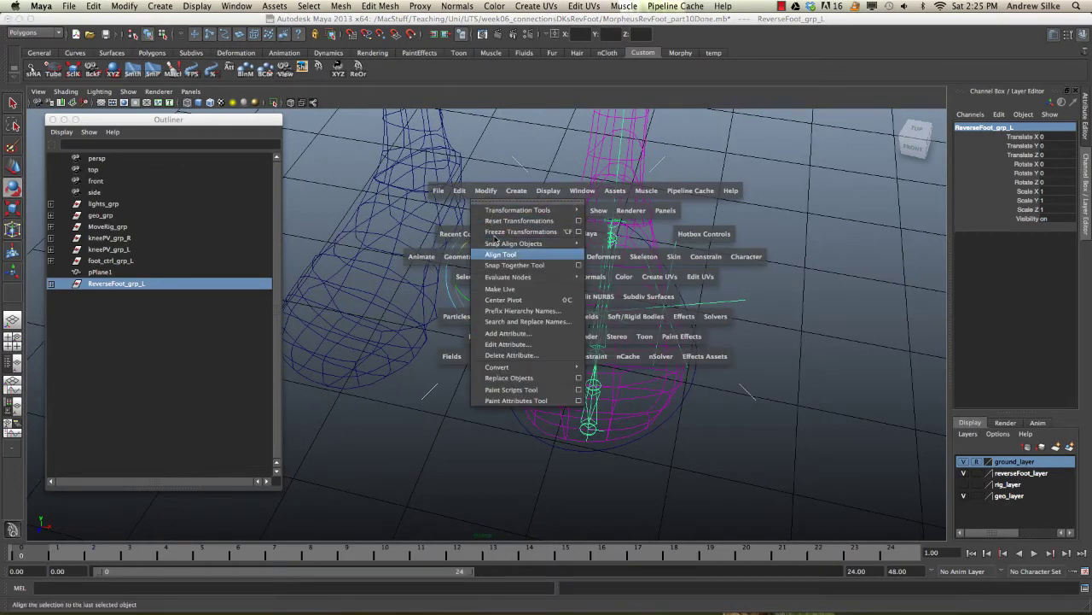
{"action": "left_click", "coordinate": [512, 301]}
{"action": "right_click_drag", "start_coordinate": [724, 320], "coordinate": [261, 252], "text": "alt"}
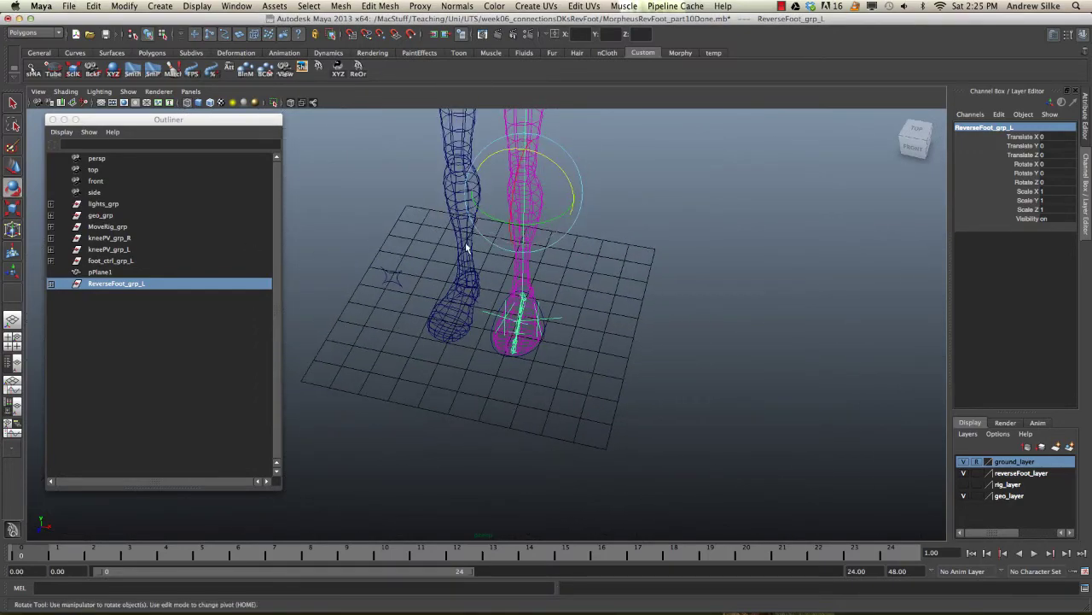
{"action": "left_click_drag", "start_coordinate": [389, 279], "coordinate": [454, 278], "text": "alt"}
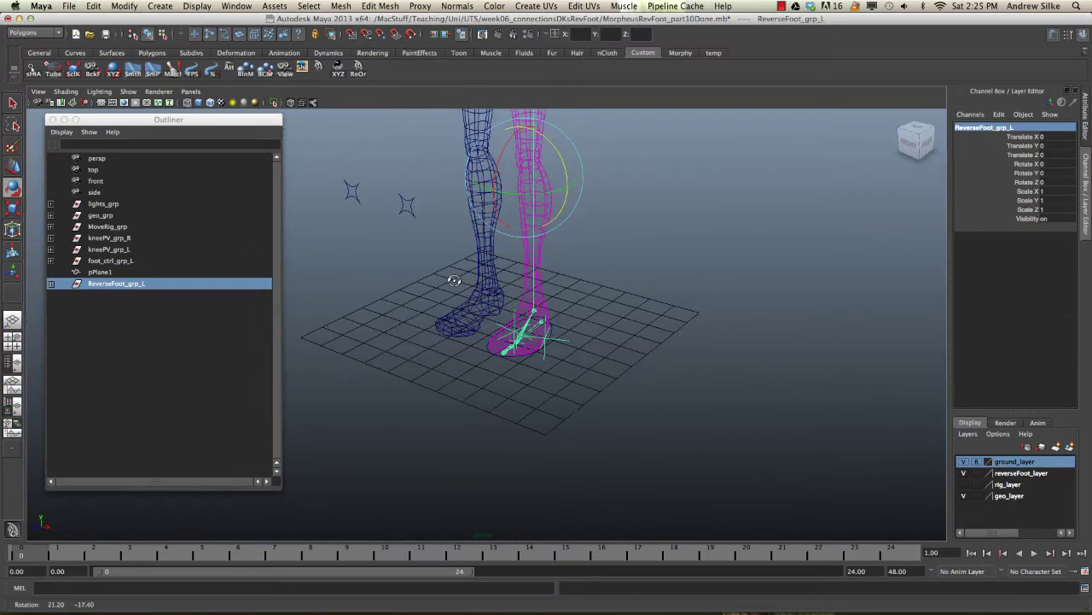
{"action": "key", "text": "ctrl+z"}
- Move the pivot of ReverseFoot_grp_L from the origin to the middle of the left foot at ground level
{"action": "right_click_drag", "start_coordinate": [541, 240], "coordinate": [784, 349], "text": "alt"}
{"action": "key", "text": "w"}
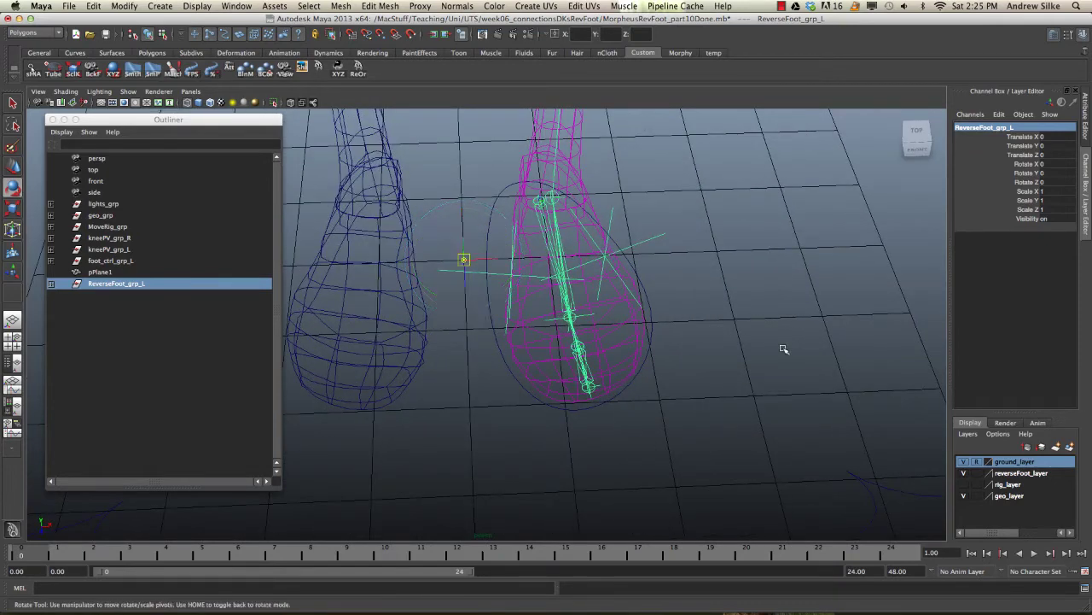
{"action": "left_click_drag", "start_coordinate": [491, 258], "coordinate": [532, 285]}
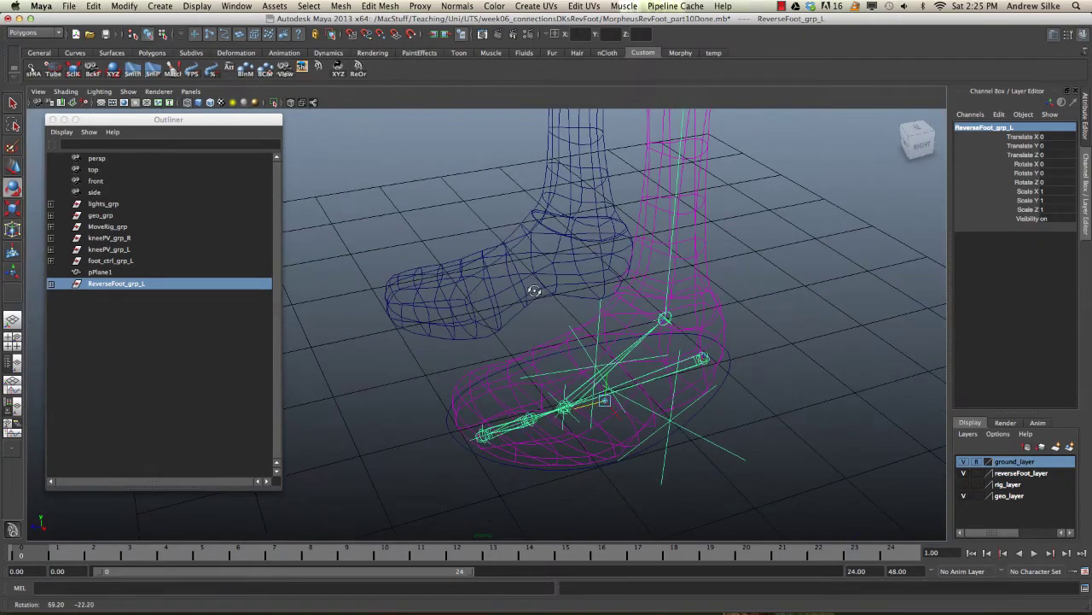
{"action": "left_click_drag", "start_coordinate": [606, 391], "coordinate": [695, 402], "text": "alt"}
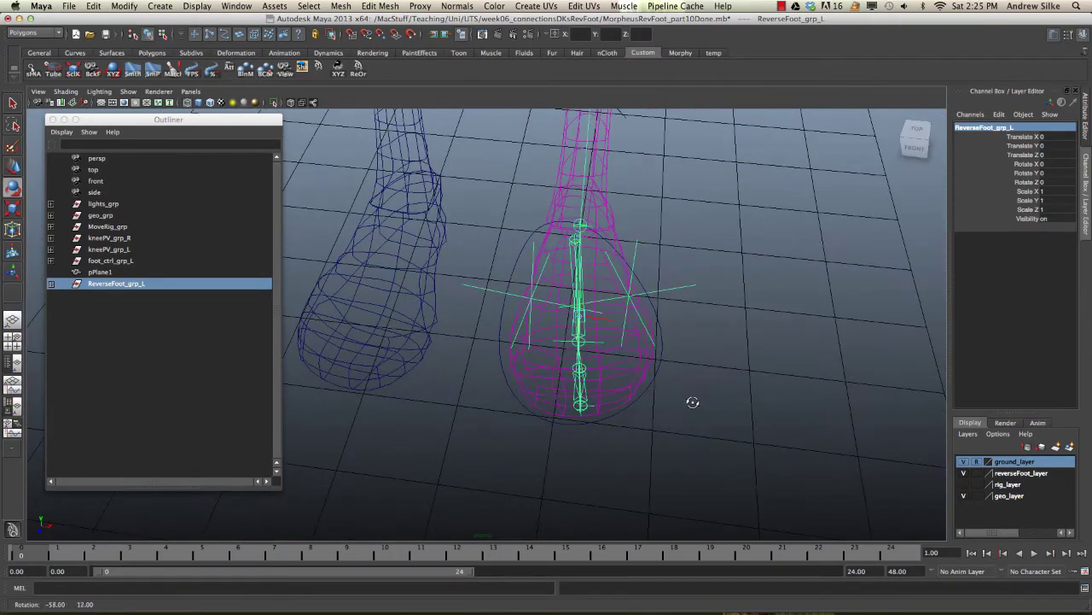
- Expand the whole ReverseFoot_grp_L hierarchy and check its bank pivot group and locator, ending with ReverseFoot_grp_L selected
{"action": "left_click", "coordinate": [51, 285]}
{"action": "left_click", "coordinate": [51, 285], "text": "shift"}
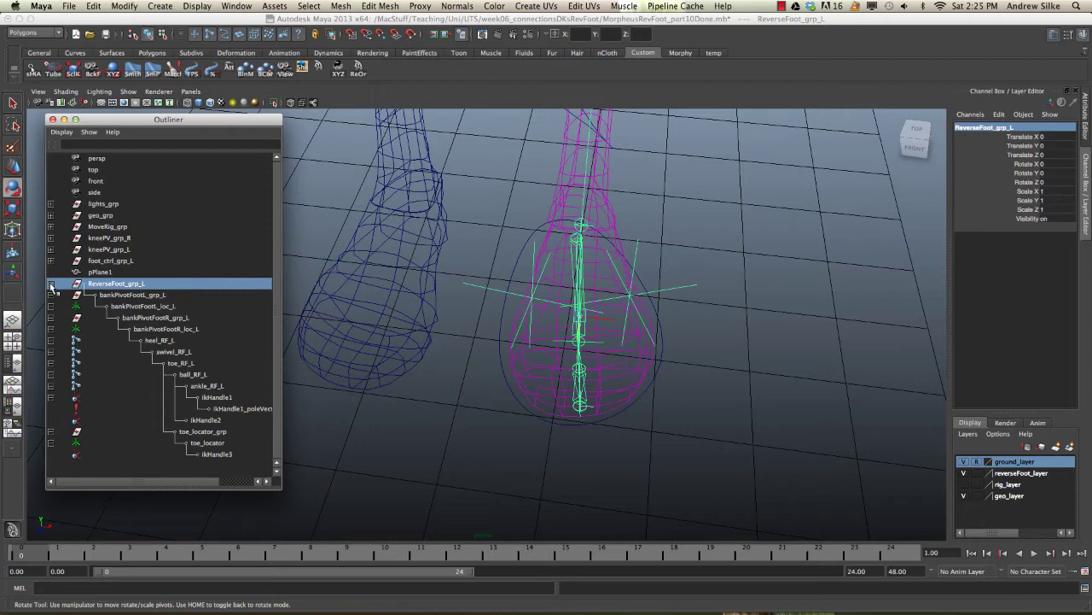
{"action": "left_click", "coordinate": [132, 294]}
{"action": "left_click", "coordinate": [171, 306]}
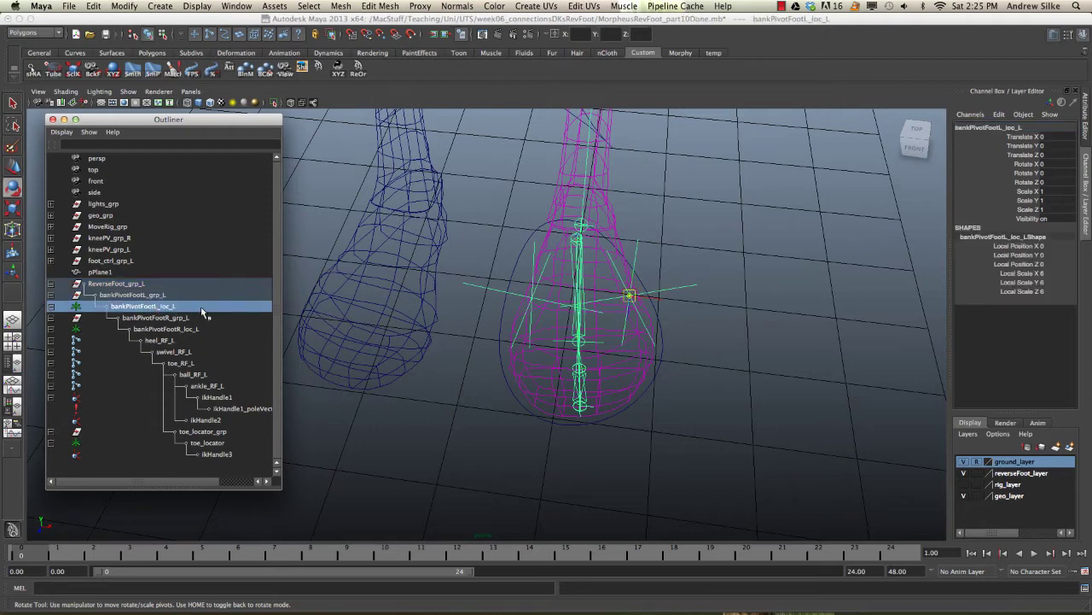
{"action": "left_click", "coordinate": [135, 294]}
{"action": "left_click", "coordinate": [117, 283]}
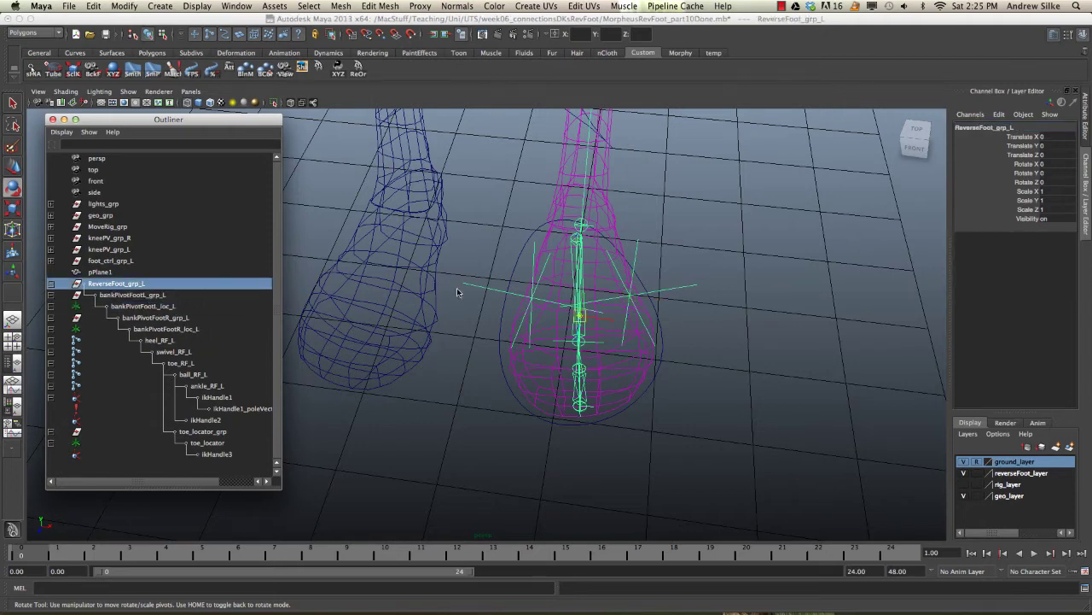
- Test-rotate bankPivotFootL_loc_L and bankPivotFootR_loc_L in turn around the left foot's two edges, undoing each rotation
{"action": "left_click_drag", "start_coordinate": [705, 287], "coordinate": [695, 313], "text": "alt"}
{"action": "key", "text": "Home"}
{"action": "left_click", "coordinate": [672, 316]}
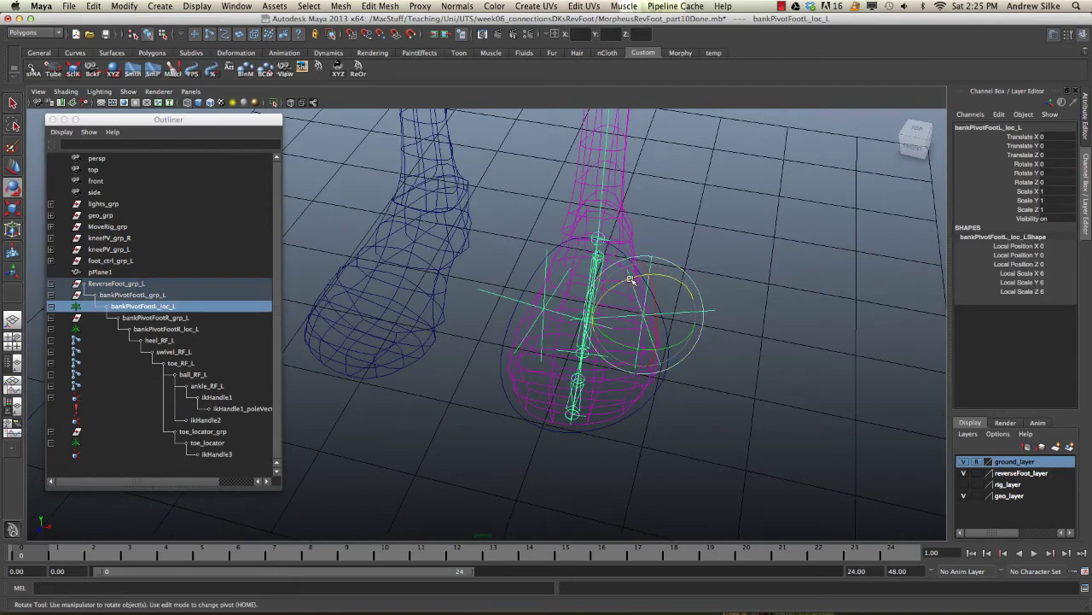
{"action": "left_click_drag", "start_coordinate": [634, 285], "coordinate": [494, 263]}
{"action": "key", "text": "ctrl+z"}
{"action": "left_click", "coordinate": [552, 289]}
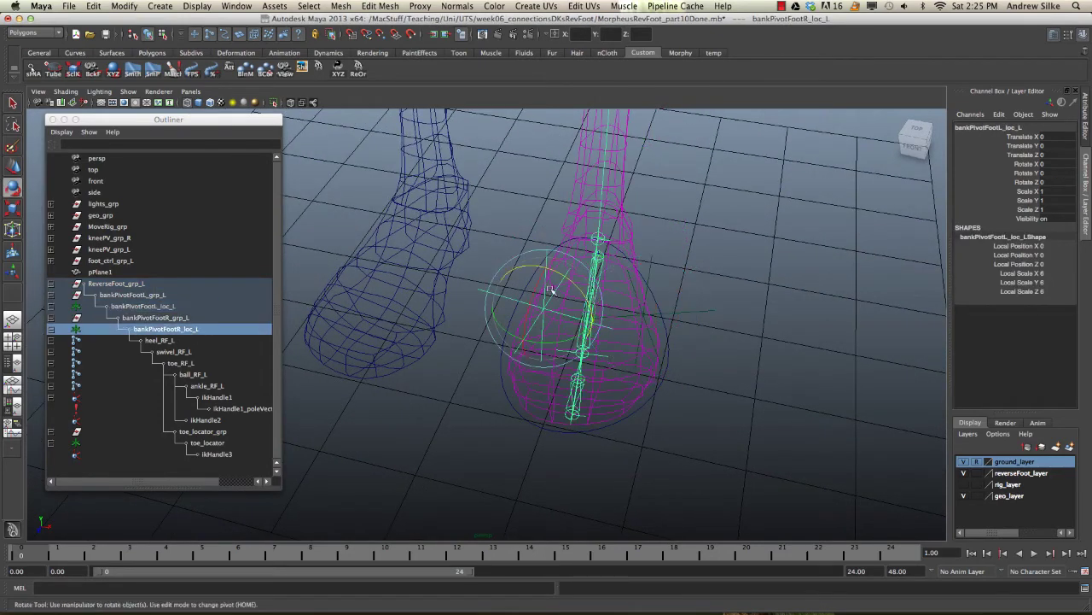
{"action": "left_click_drag", "start_coordinate": [573, 285], "coordinate": [553, 268]}
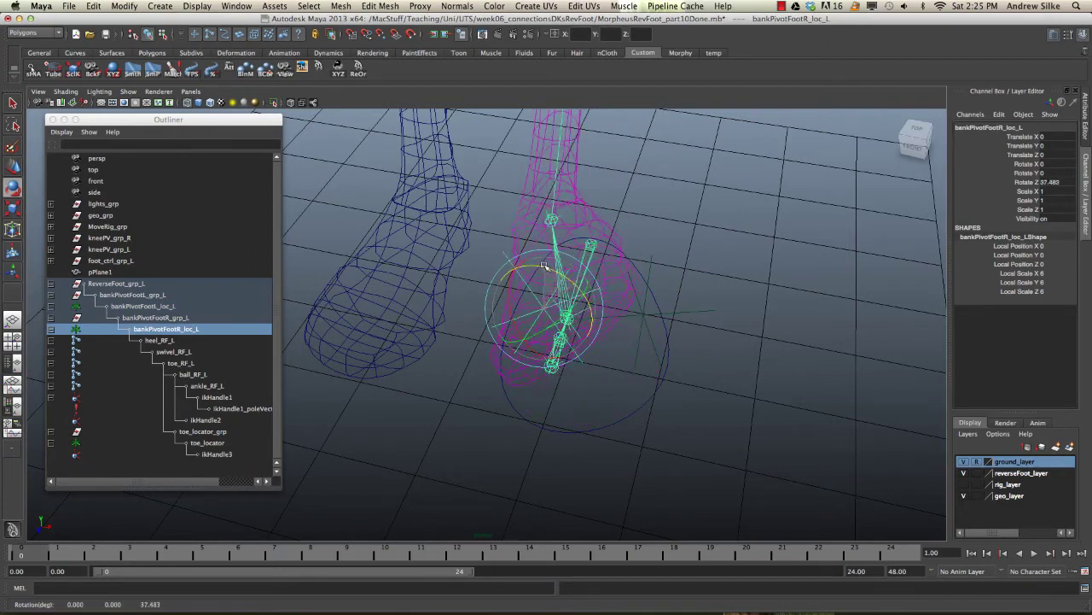
{"action": "key", "text": "ctrl+z"}
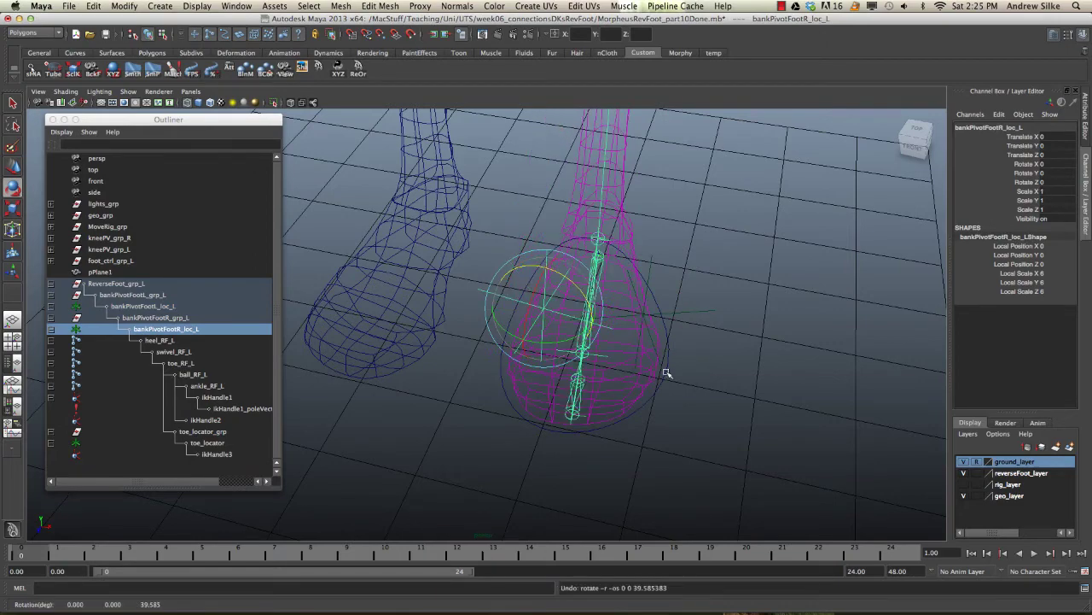
- Select foot_ctrl_L, try moving it freely to check what follows it, and undo the move
{"action": "left_click_drag", "start_coordinate": [666, 373], "coordinate": [715, 317], "text": "alt"}
{"action": "left_click", "coordinate": [717, 315]}
{"action": "key", "text": "w"}
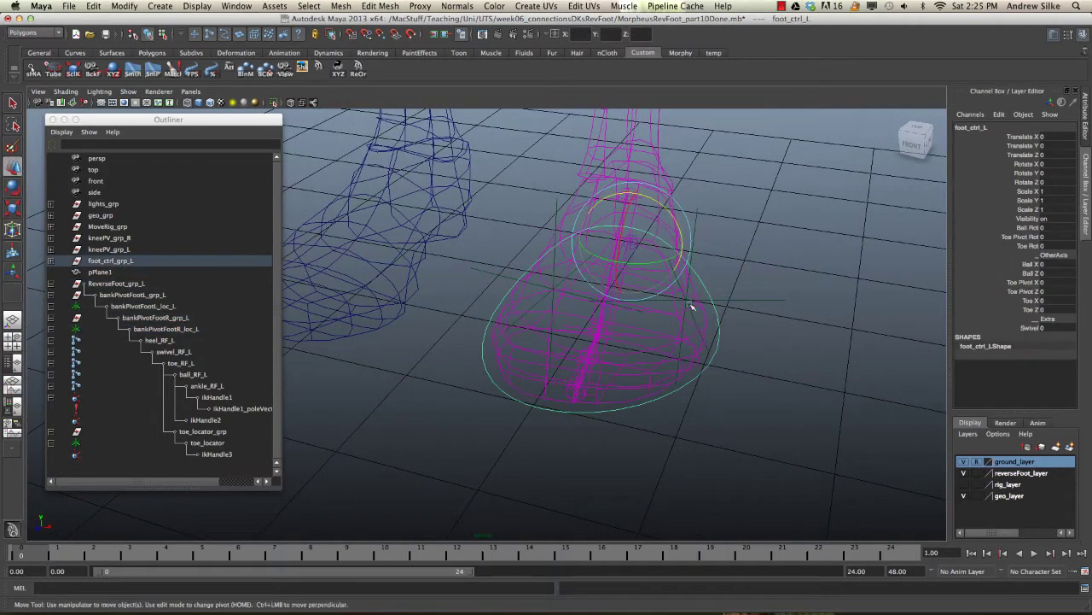
{"action": "left_click_drag", "start_coordinate": [632, 239], "coordinate": [782, 304]}
{"action": "key", "text": "z"}
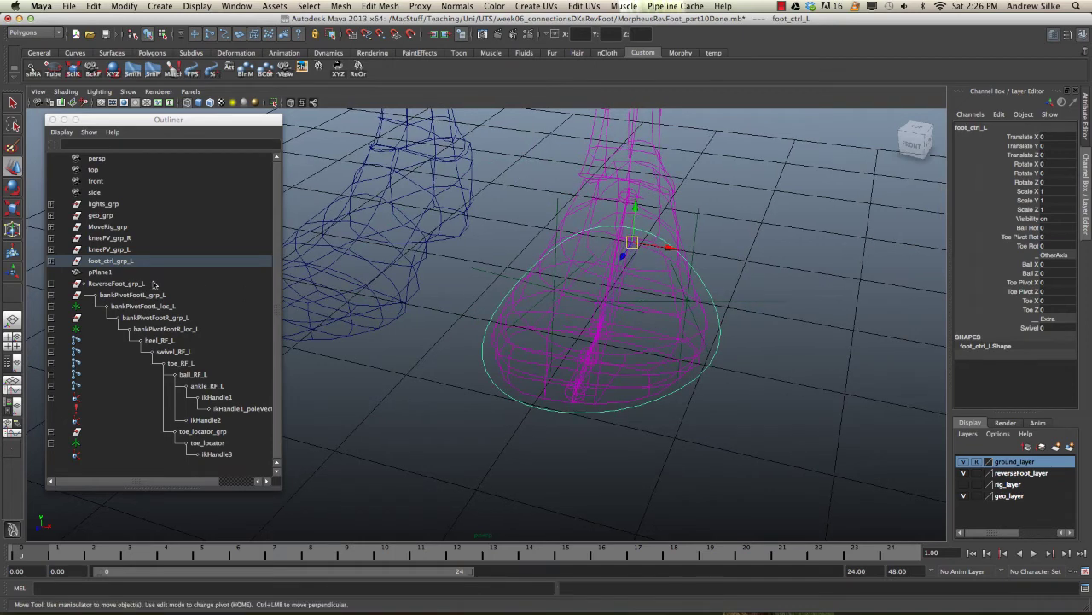
- Select ReverseFoot_grp_L, try moving it sideways to check that the foot follows, and undo the move
{"action": "left_click", "coordinate": [153, 283]}
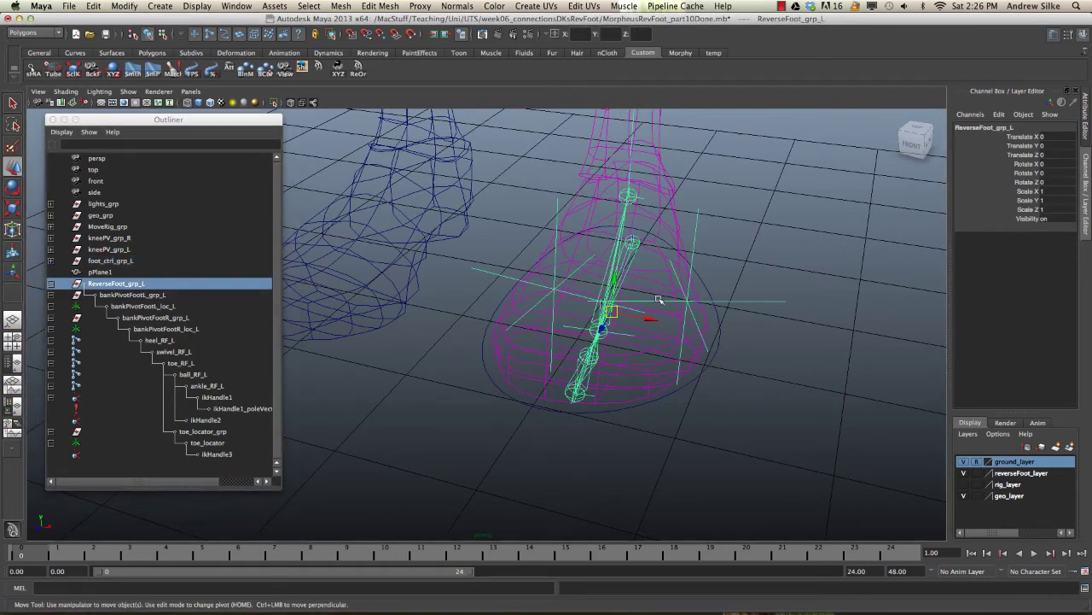
{"action": "left_click_drag", "start_coordinate": [611, 313], "coordinate": [773, 317]}
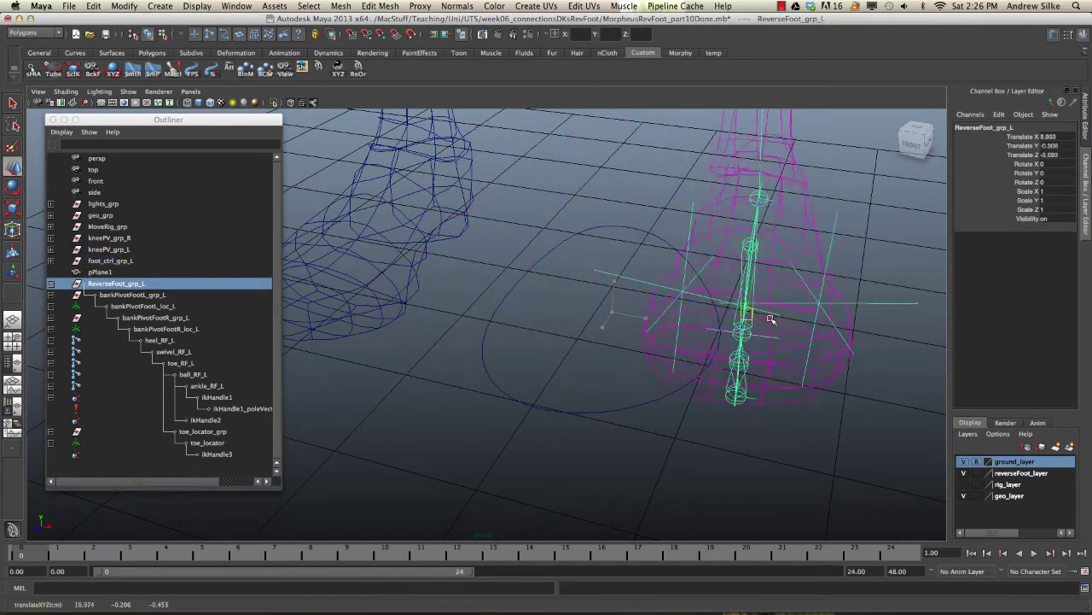
{"action": "key", "text": "z"}
{"action": "left_click_drag", "start_coordinate": [700, 305], "coordinate": [722, 305], "text": "alt"}
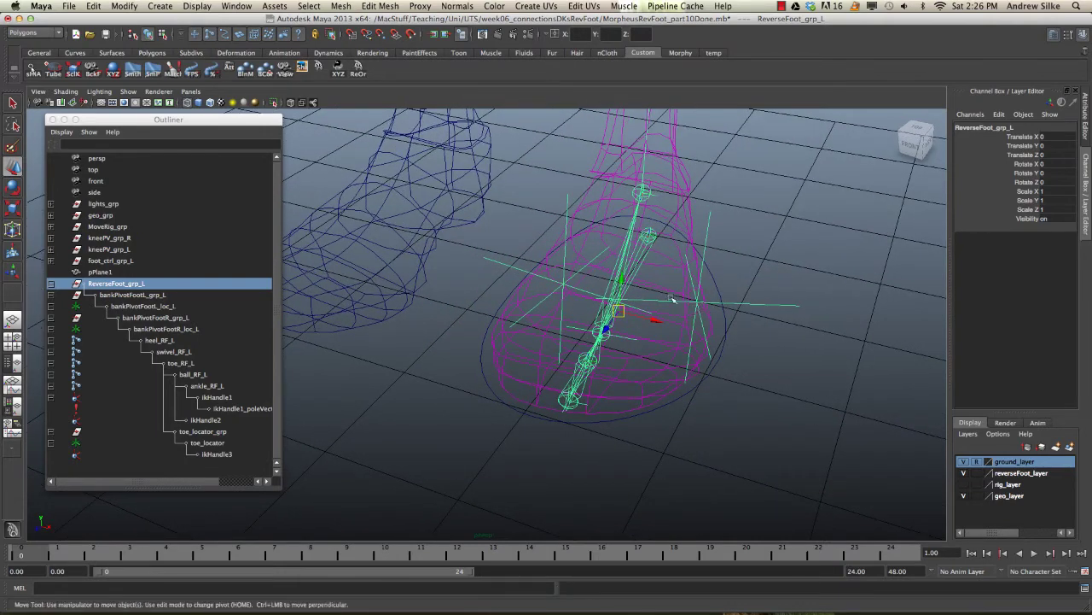
- Parent-constrain ReverseFoot_grp_L to foot_ctrl_L with Maintain offset enabled and all translate and rotate axes, and close the constraint options
{"action": "left_click", "coordinate": [721, 290]}
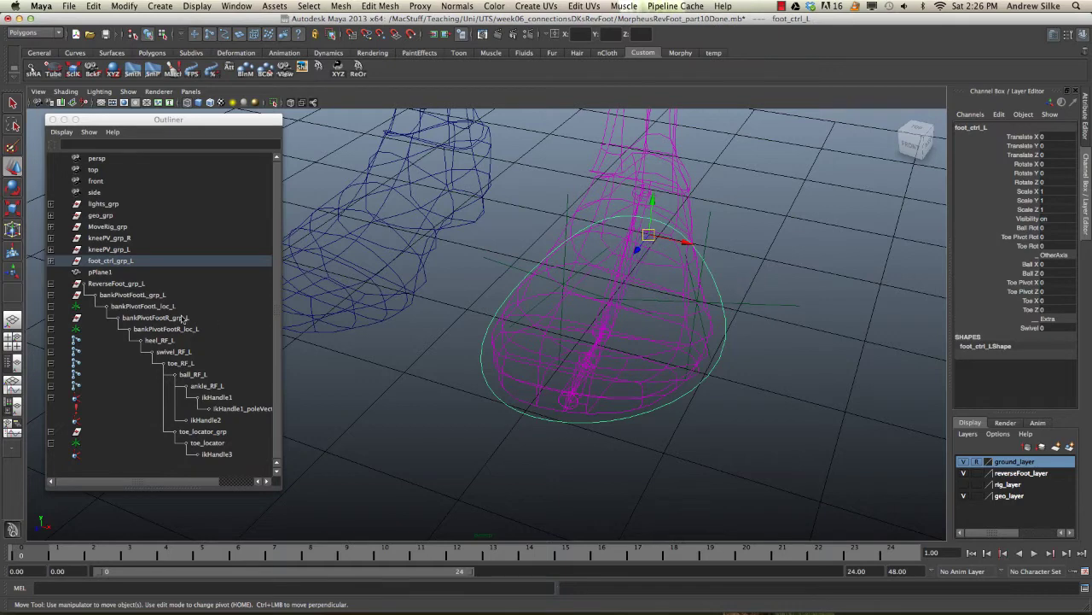
{"action": "left_click", "coordinate": [133, 285]}
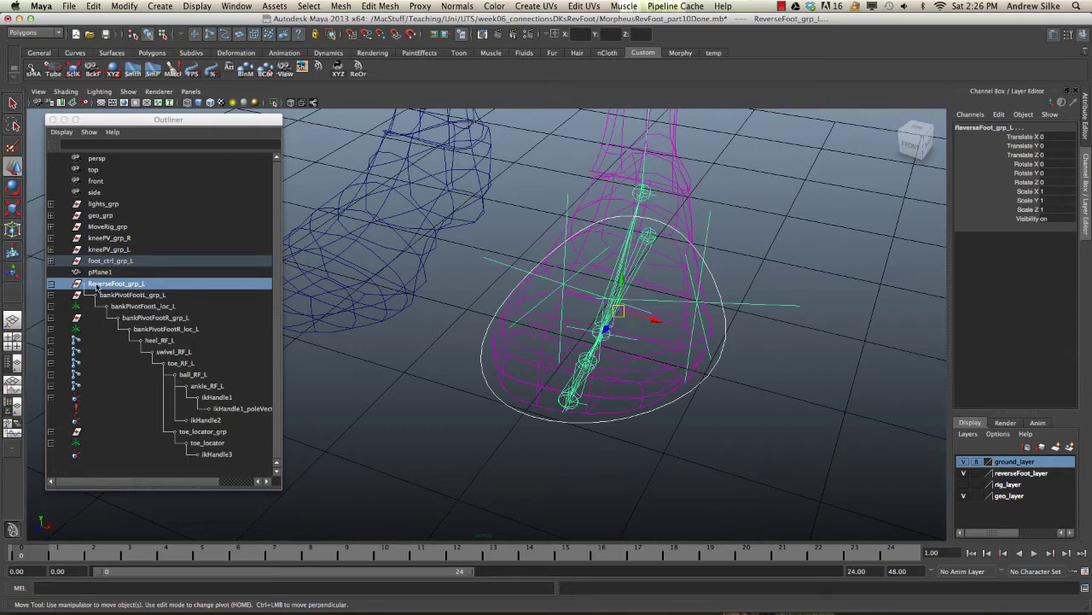
{"action": "mouse_move", "coordinate": [768, 381]}
{"action": "middle_mouse_down", "text": "alt"}
{"action": "mouse_move", "coordinate": [775, 359]}
{"action": "mouse_move", "coordinate": [774, 373]}
{"action": "middle_mouse_up", "text": "alt"}
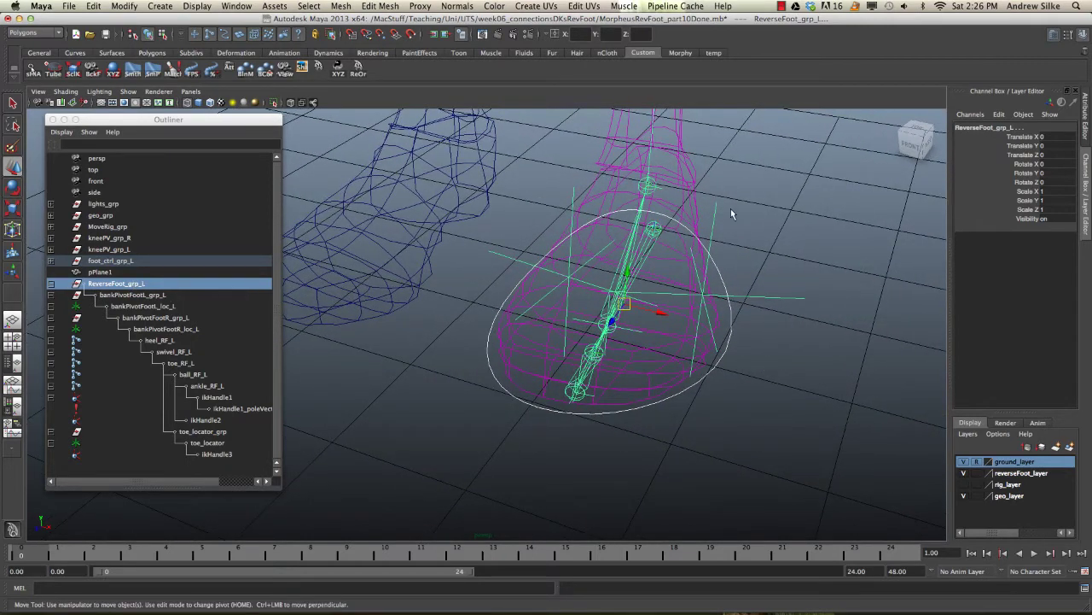
{"action": "key", "text": "space"}
{"action": "left_click_drag", "start_coordinate": [848, 232], "coordinate": [931, 296]}
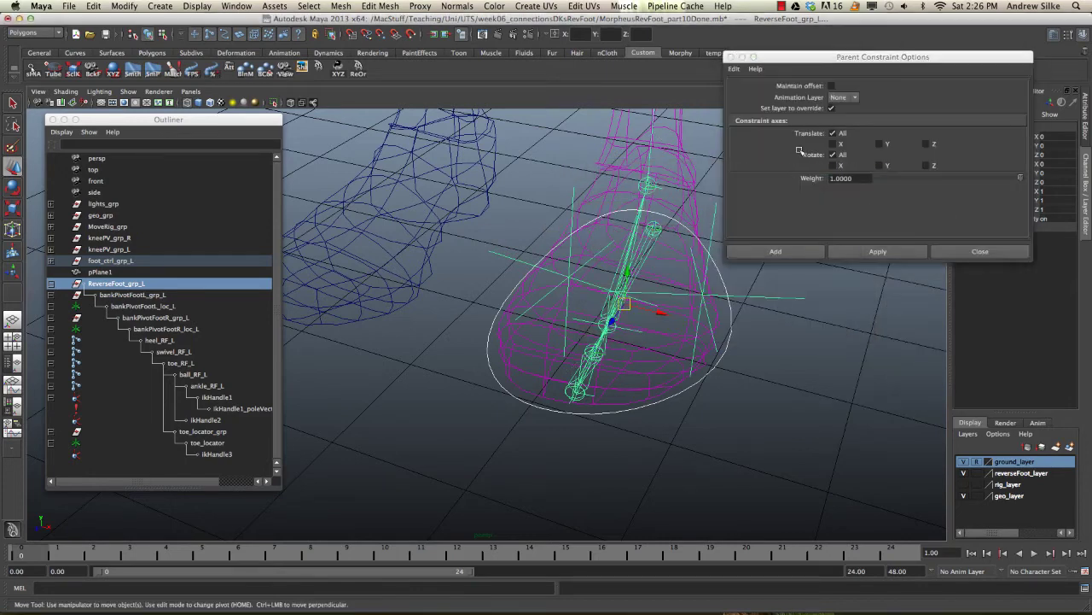
{"action": "left_click", "coordinate": [833, 87]}
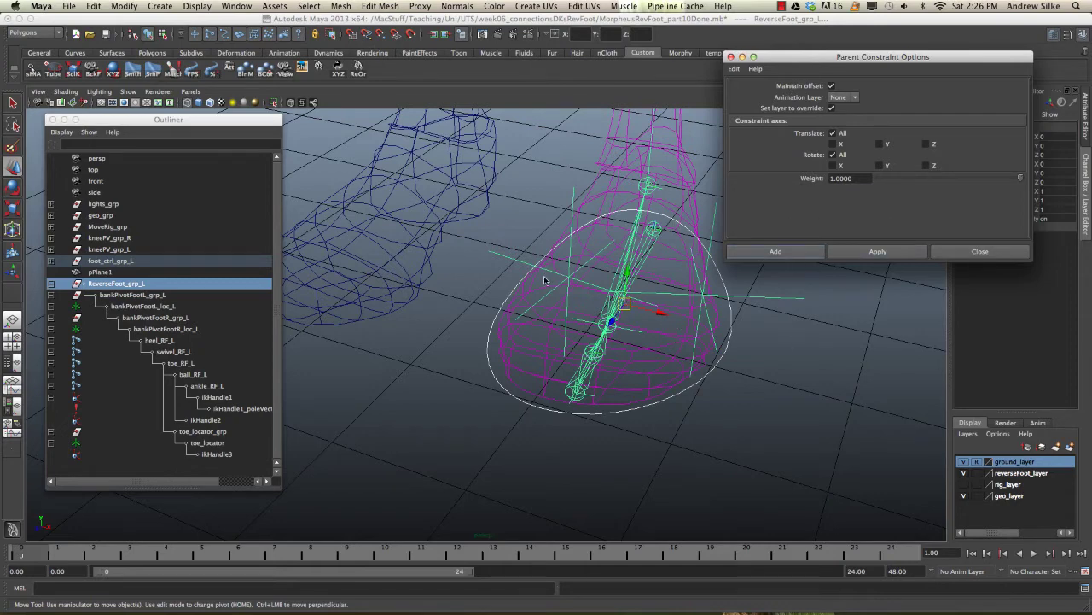
{"action": "left_click", "coordinate": [845, 254]}
{"action": "middle_click_drag", "start_coordinate": [724, 306], "coordinate": [653, 364], "text": "alt"}
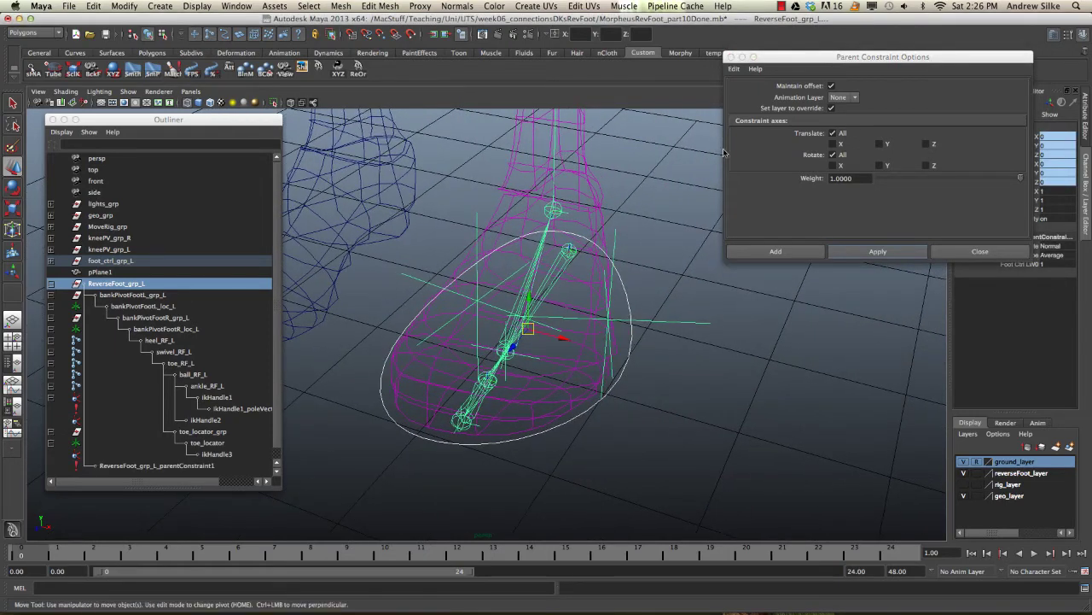
{"action": "left_click", "coordinate": [730, 56]}
- Test-rotate foot_ctrl_L in wireframe and in smooth shaded display, undoing each rotation and keeping the shaded view
{"action": "left_click", "coordinate": [630, 318]}
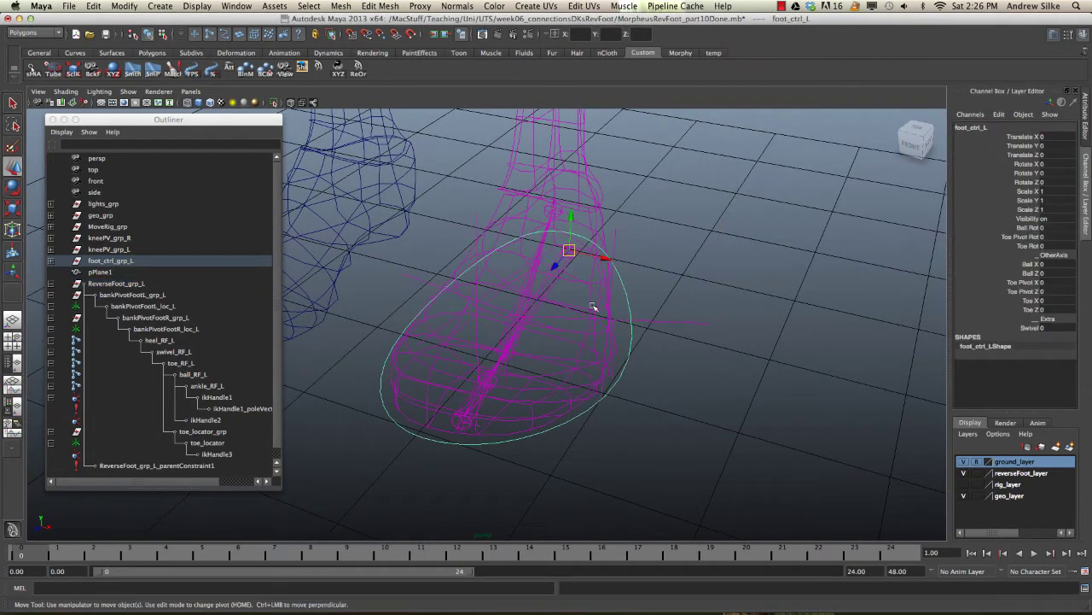
{"action": "key", "text": "e"}
{"action": "left_click_drag", "start_coordinate": [561, 247], "coordinate": [570, 219]}
{"action": "key", "text": "z"}
{"action": "key", "text": "5"}
{"action": "right_click_drag", "start_coordinate": [688, 261], "coordinate": [631, 262], "text": "alt"}
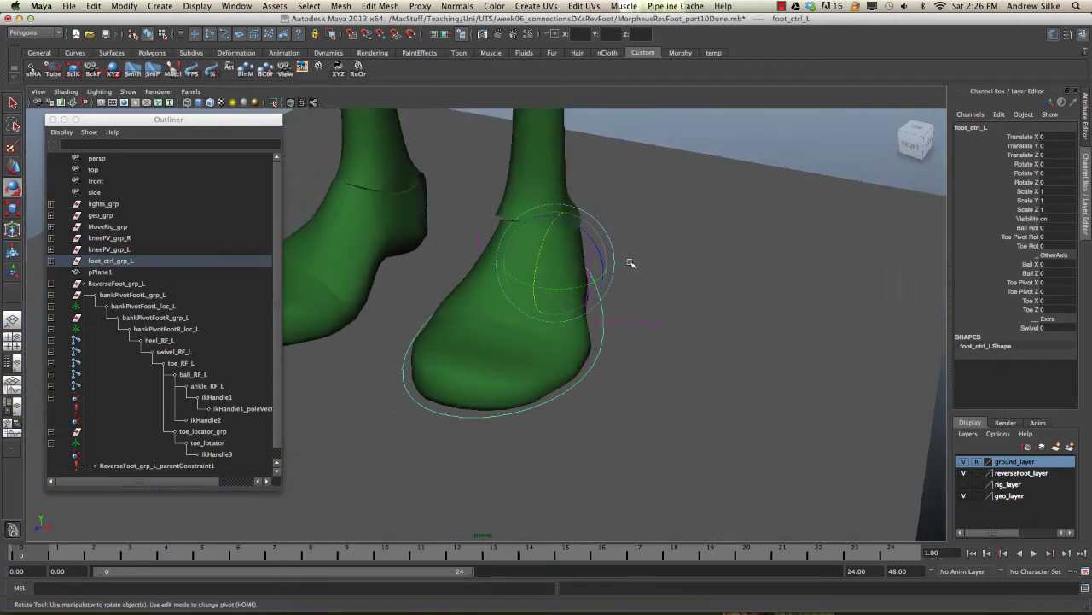
{"action": "left_click_drag", "start_coordinate": [543, 242], "coordinate": [556, 227]}
{"action": "key", "text": "z"}
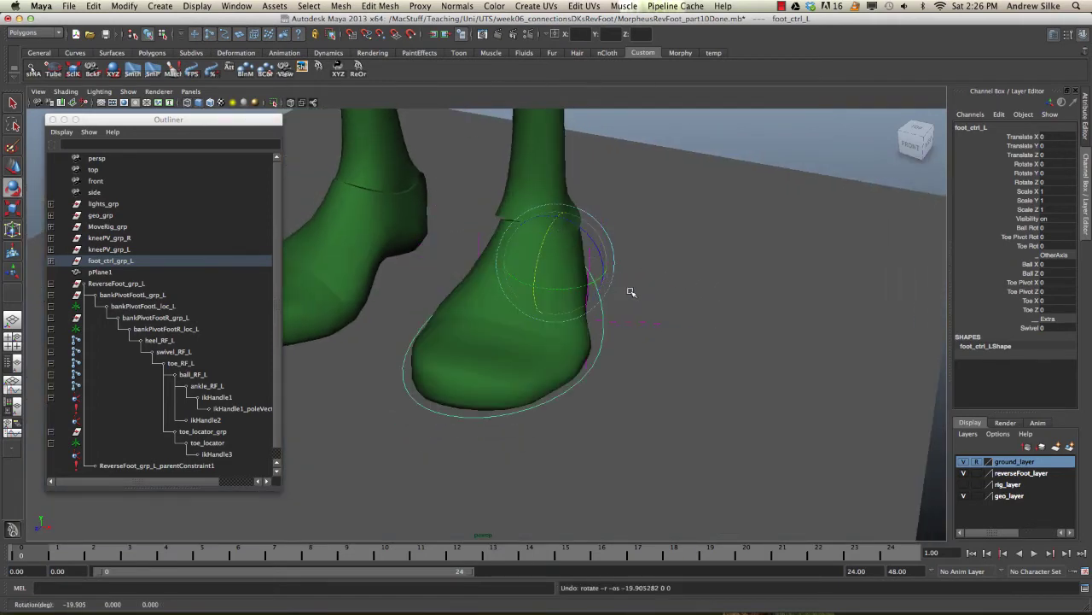
- Try tilting the shaded foot about Z with bankPivotFootL_loc_L, restore it, and select bankPivotFootR_loc_L
{"action": "left_click", "coordinate": [642, 322]}
{"action": "key", "text": "4"}
{"action": "key", "text": "5"}
{"action": "mouse_move", "coordinate": [606, 277]}
{"action": "left_mouse_down"}
{"action": "mouse_move", "coordinate": [638, 299]}
{"action": "mouse_move", "coordinate": [598, 273]}
{"action": "left_mouse_up"}
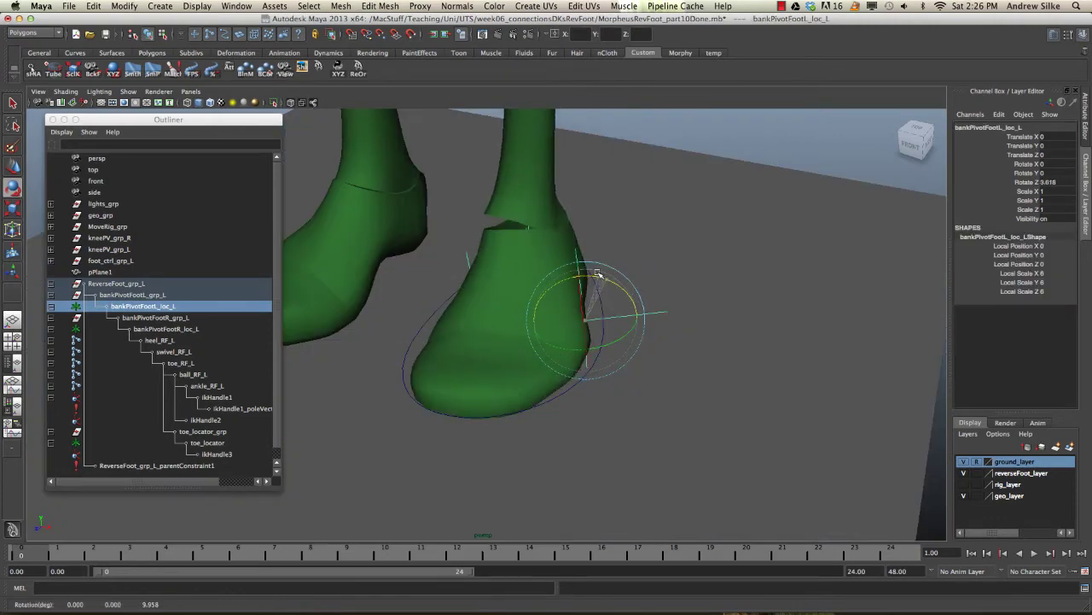
{"action": "left_click", "coordinate": [482, 245]}
{"action": "left_click_drag", "start_coordinate": [482, 245], "coordinate": [538, 318], "text": "alt"}
{"action": "key", "text": "q"}
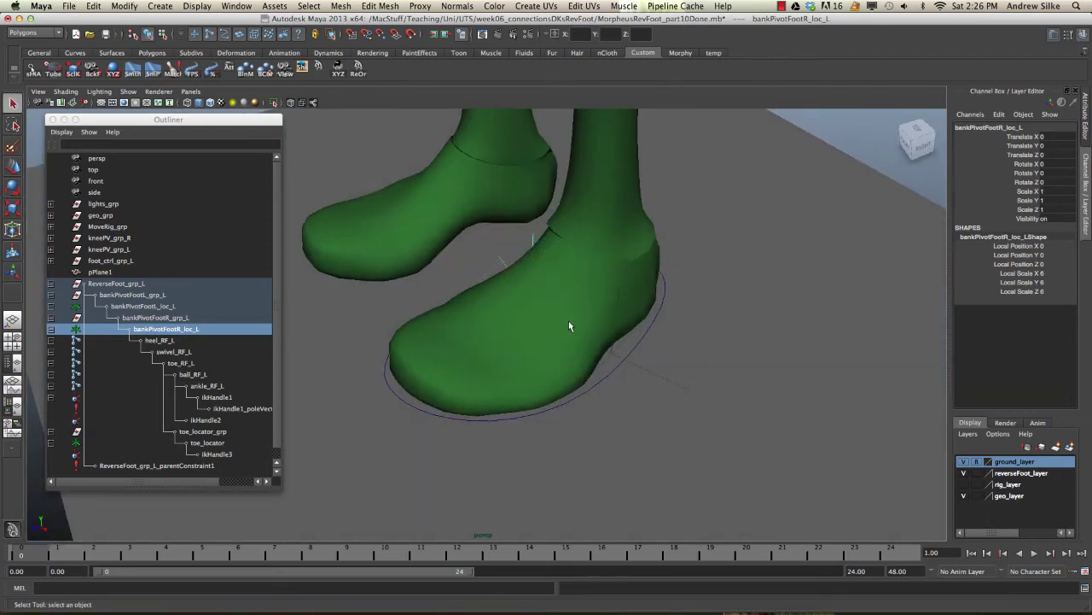
{"action": "left_click_drag", "start_coordinate": [570, 325], "coordinate": [675, 265], "text": "alt"}
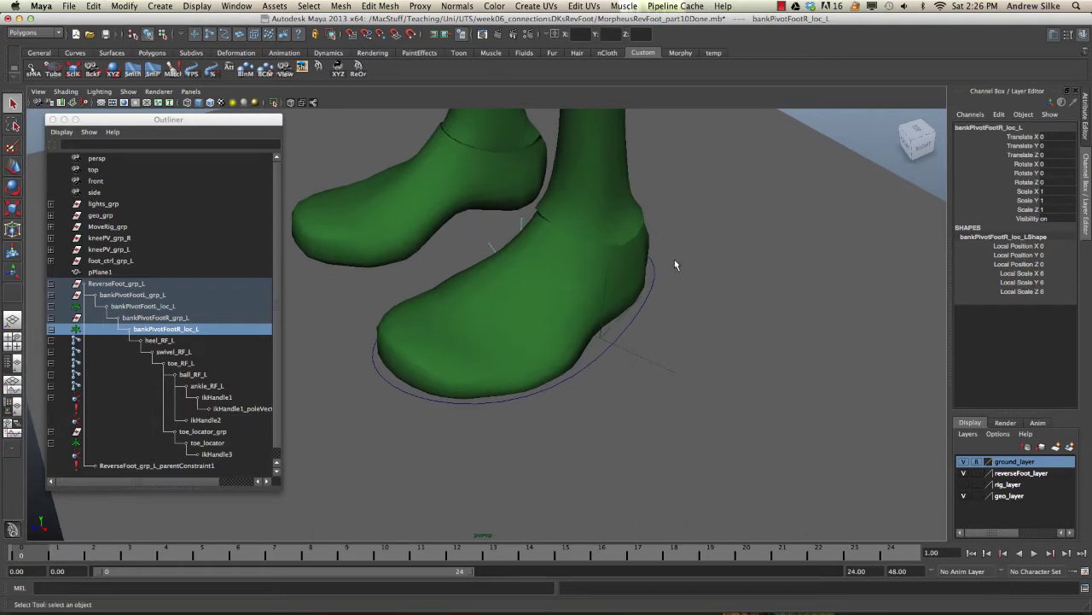
- Add a keyable float attribute named bank to foot_ctrl_L
{"action": "left_click", "coordinate": [646, 306]}
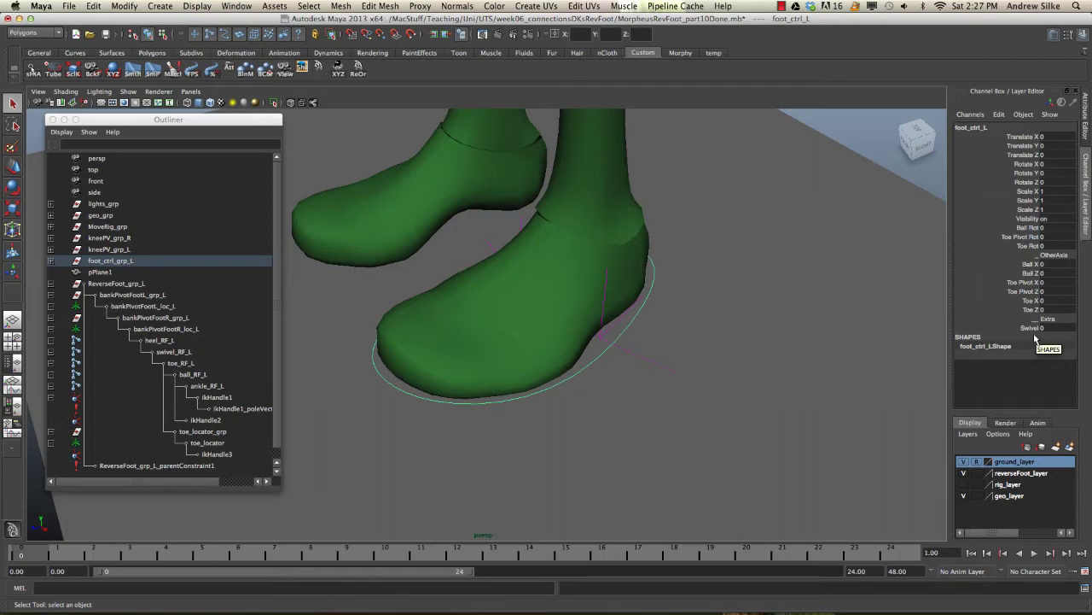
{"action": "middle_click_drag", "start_coordinate": [760, 341], "coordinate": [677, 296], "text": "alt"}
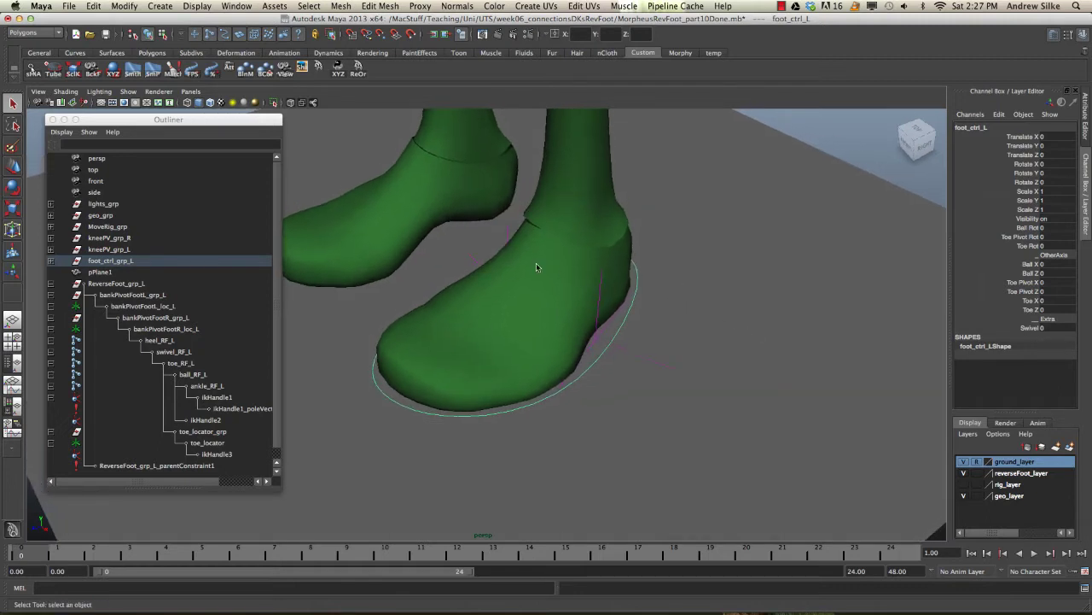
{"action": "key", "text": "space"}
{"action": "left_click", "coordinate": [484, 233]}
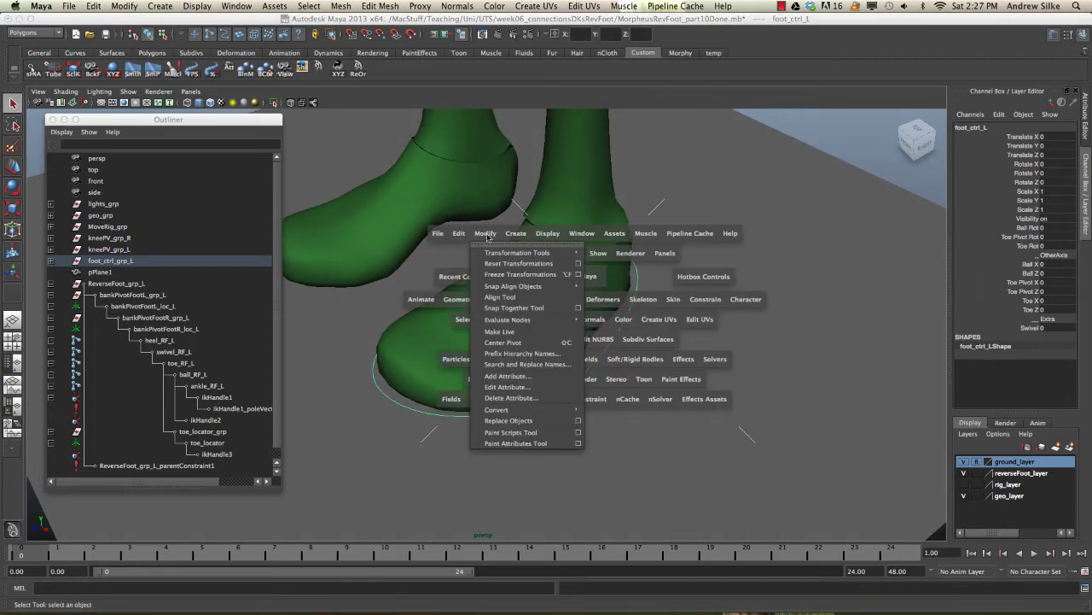
{"action": "left_click", "coordinate": [522, 377]}
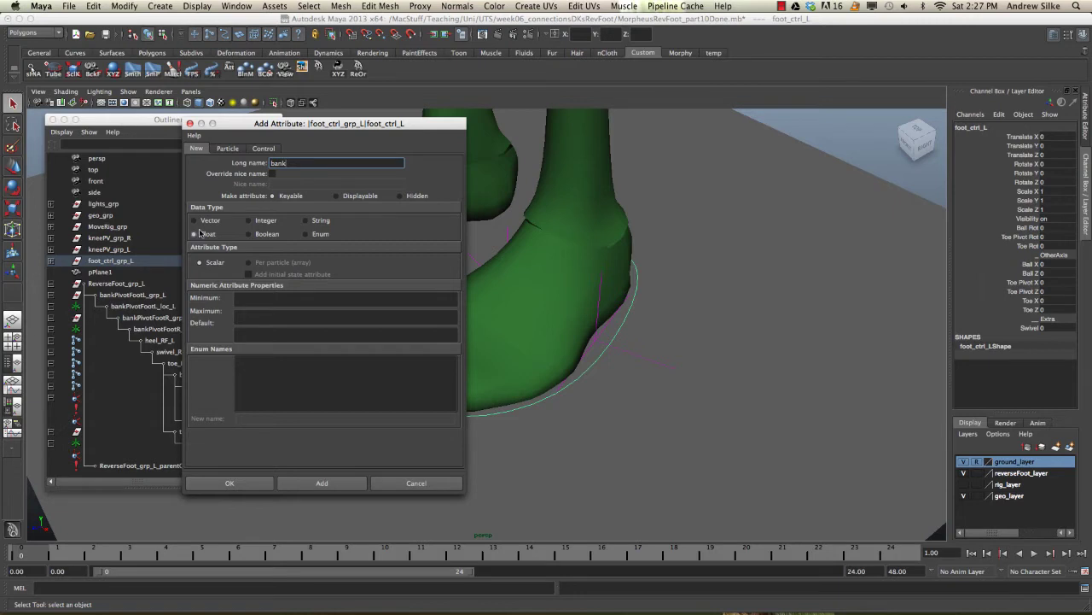
{"action": "left_click", "coordinate": [227, 484]}
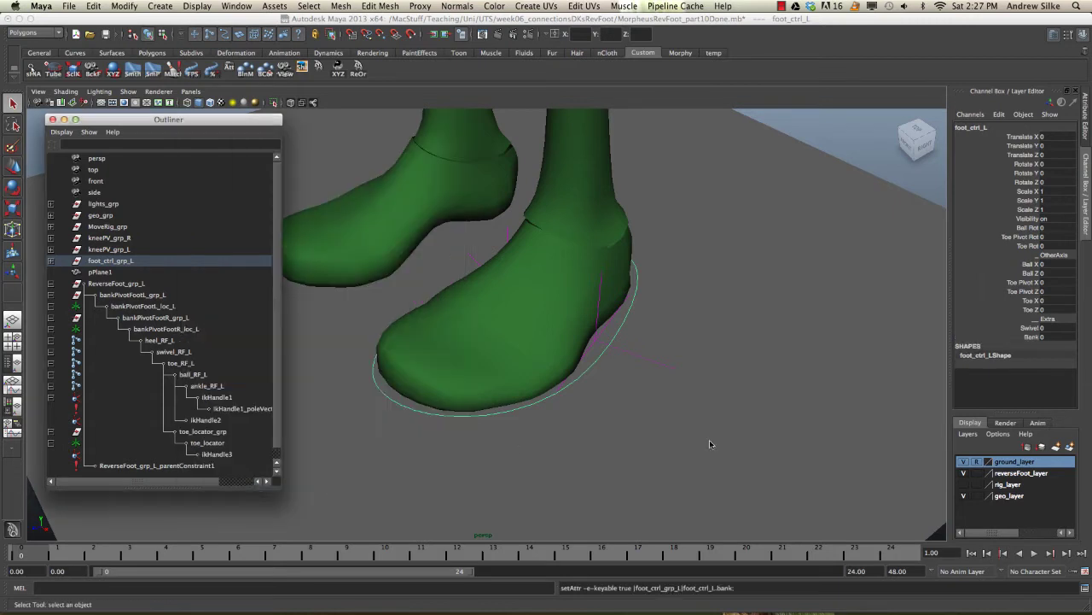
- Scrub the new Bank attribute on foot_ctrl_L, return it to 0 and view the left foot from the front
{"action": "left_click", "coordinate": [1033, 336]}
{"action": "middle_click_drag", "start_coordinate": [948, 344], "coordinate": [756, 326]}
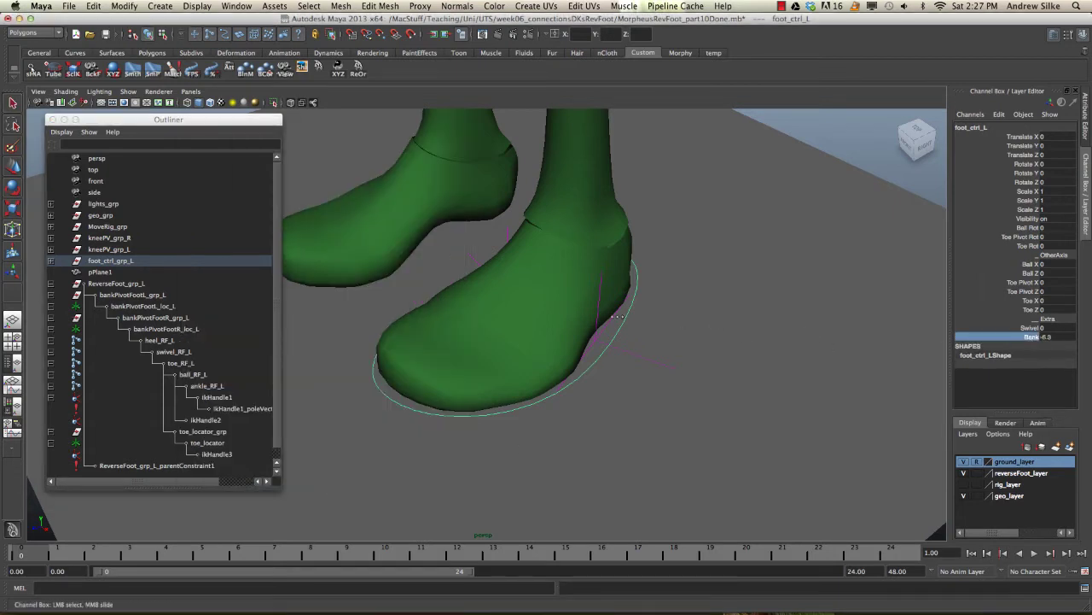
{"action": "mouse_move", "coordinate": [631, 353]}
{"action": "left_mouse_down", "text": "alt"}
{"action": "mouse_move", "coordinate": [598, 344]}
{"action": "mouse_move", "coordinate": [632, 335]}
{"action": "left_mouse_up", "text": "alt"}
{"action": "right_click_drag", "start_coordinate": [632, 335], "coordinate": [731, 349], "text": "alt"}
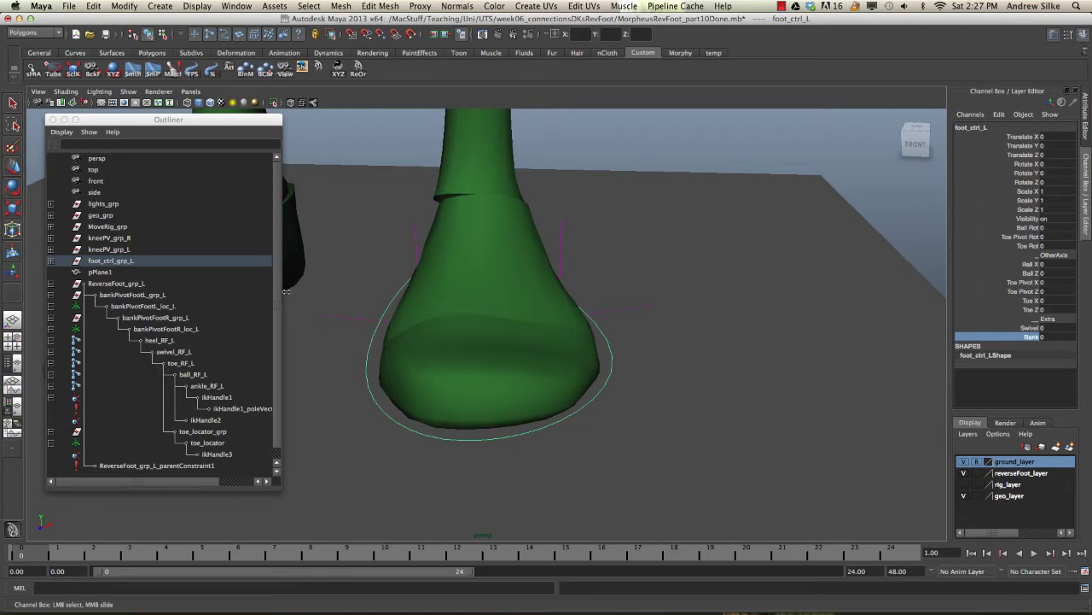
- Demonstrate the foot banking to either side by rotating bankPivotFootL_loc_L and bankPivotFootR_loc_L about Z, undoing each rotation
{"action": "left_click", "coordinate": [562, 223]}
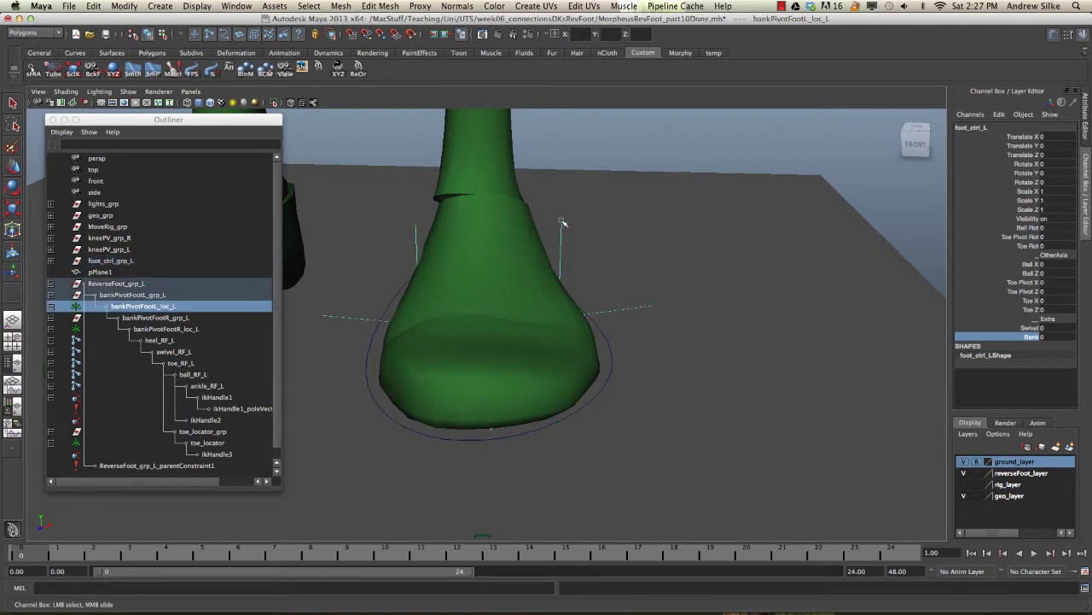
{"action": "key", "text": "e"}
{"action": "mouse_move", "coordinate": [547, 277]}
{"action": "left_mouse_down"}
{"action": "mouse_move", "coordinate": [565, 264]}
{"action": "mouse_move", "coordinate": [537, 273]}
{"action": "left_mouse_up"}
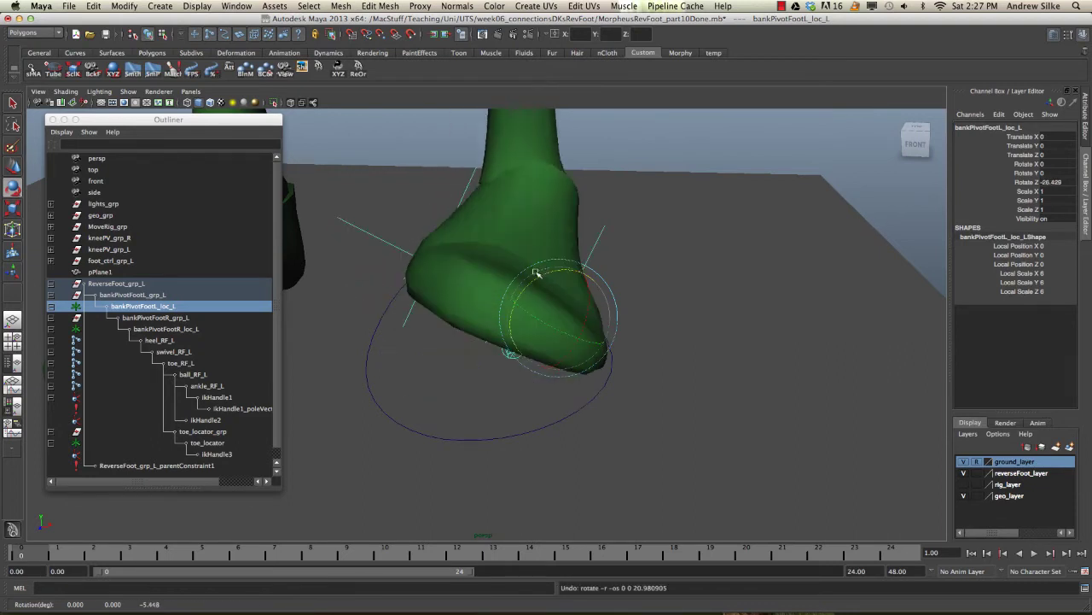
{"action": "key", "text": "ctrl+z"}
{"action": "left_click", "coordinate": [415, 237]}
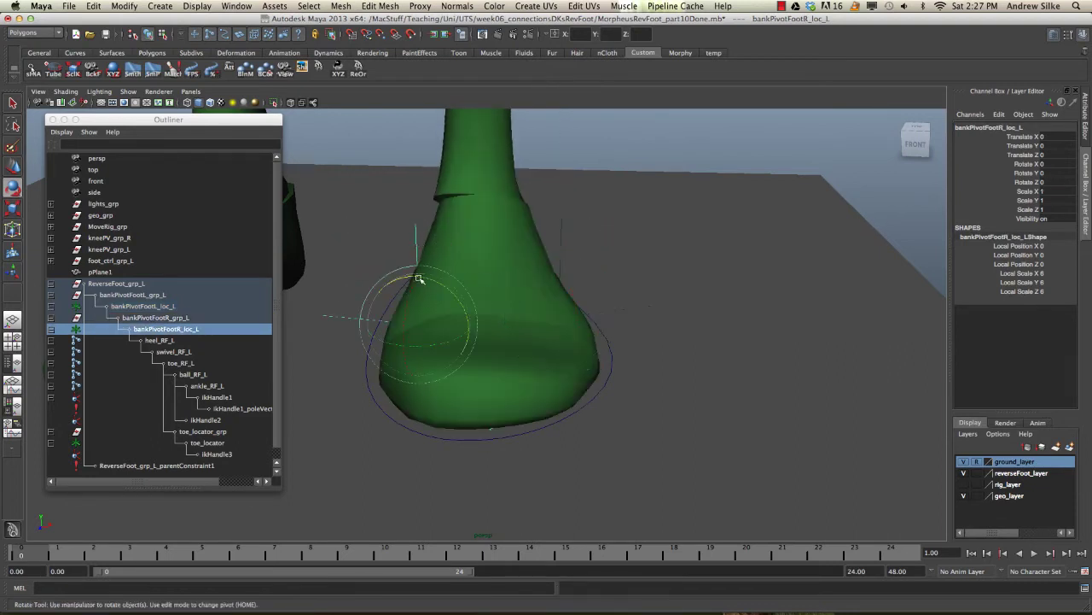
{"action": "left_click_drag", "start_coordinate": [433, 285], "coordinate": [410, 269]}
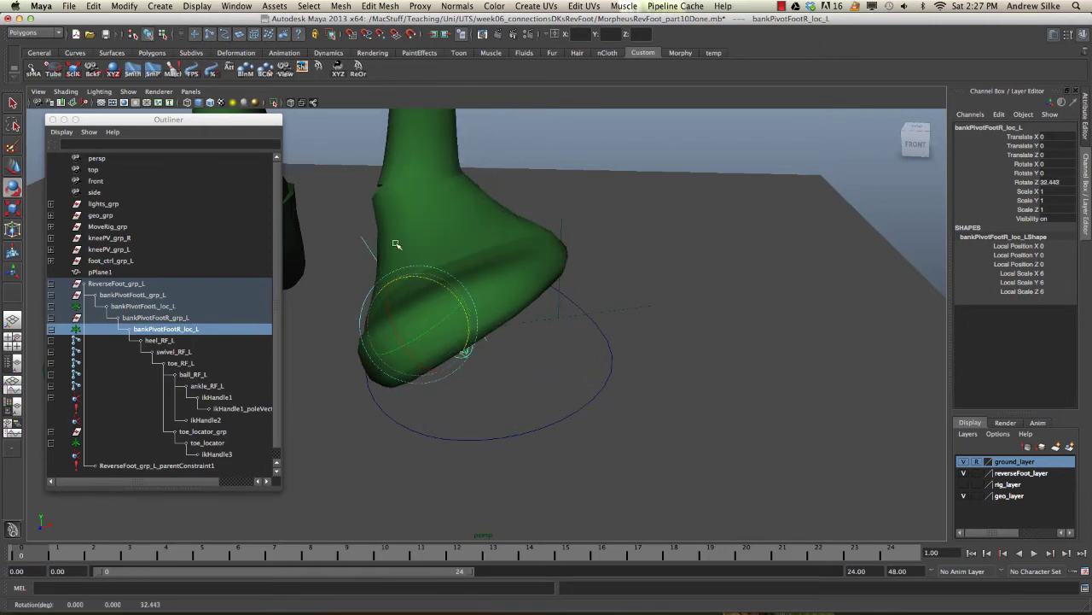
{"action": "key", "text": "ctrl+z"}
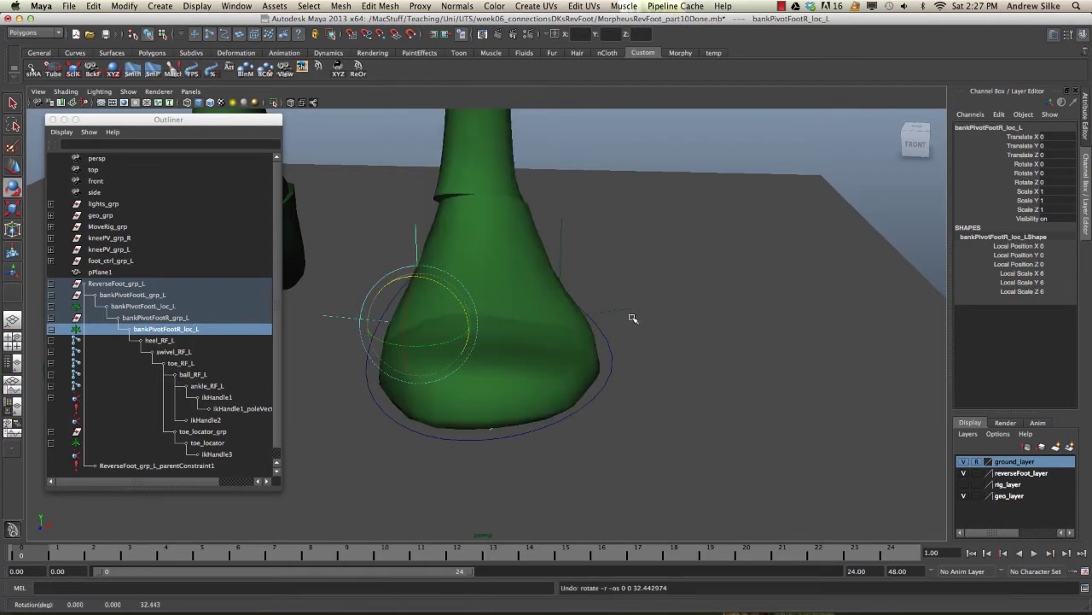
{"action": "scroll", "coordinate": [644, 322], "scroll_direction": "up", "scroll_amount": 3}
{"action": "left_click_drag", "start_coordinate": [144, 120], "coordinate": [136, 117]}
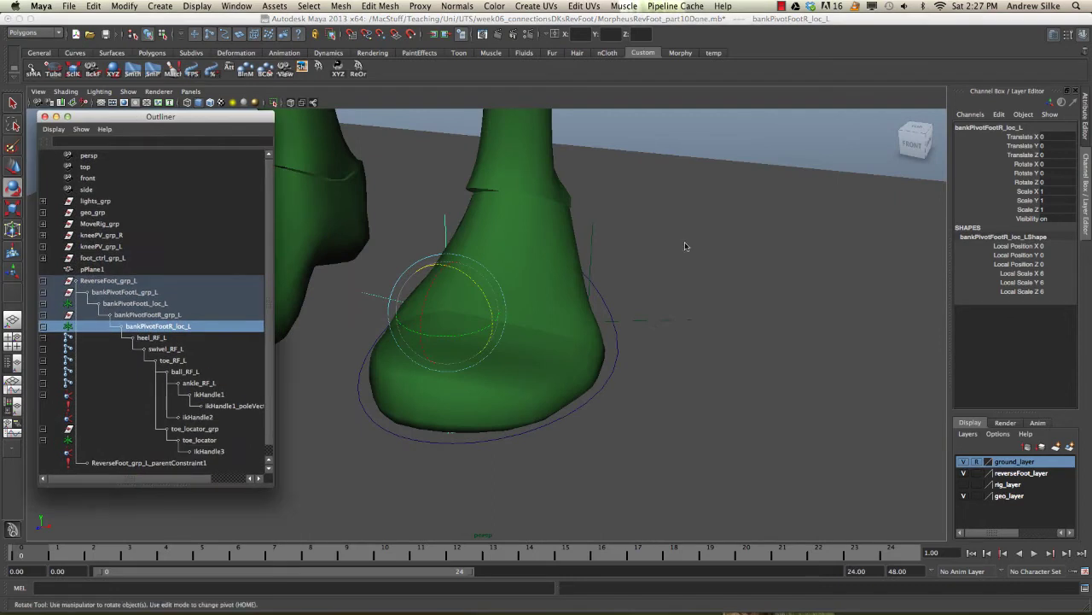
{"action": "scroll", "coordinate": [684, 242], "scroll_direction": "up", "scroll_amount": 1}
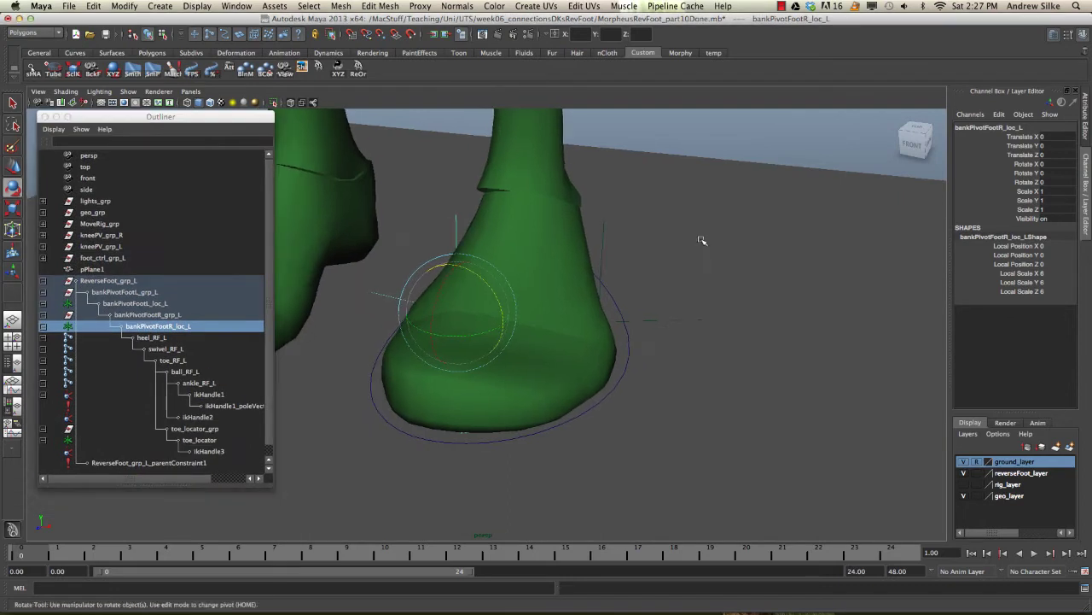
- Select foot_ctrl_L and open the Set Driven Key window for it
{"action": "left_click", "coordinate": [630, 348]}
{"action": "left_click_drag", "start_coordinate": [630, 348], "coordinate": [722, 268], "text": "alt"}
{"action": "key", "text": "space"}
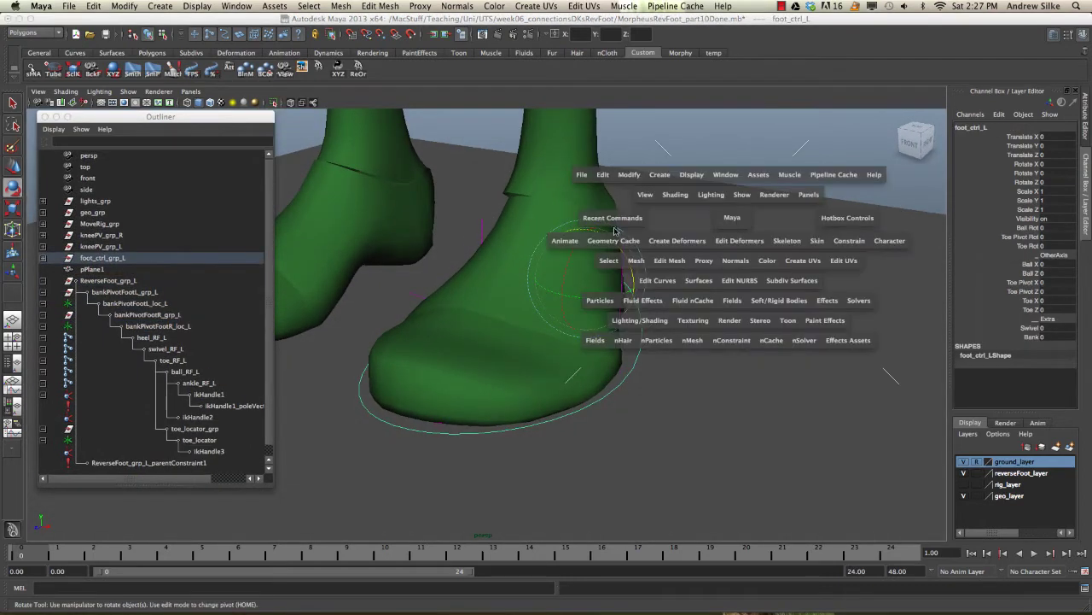
{"action": "left_click_drag", "start_coordinate": [559, 241], "coordinate": [712, 305]}
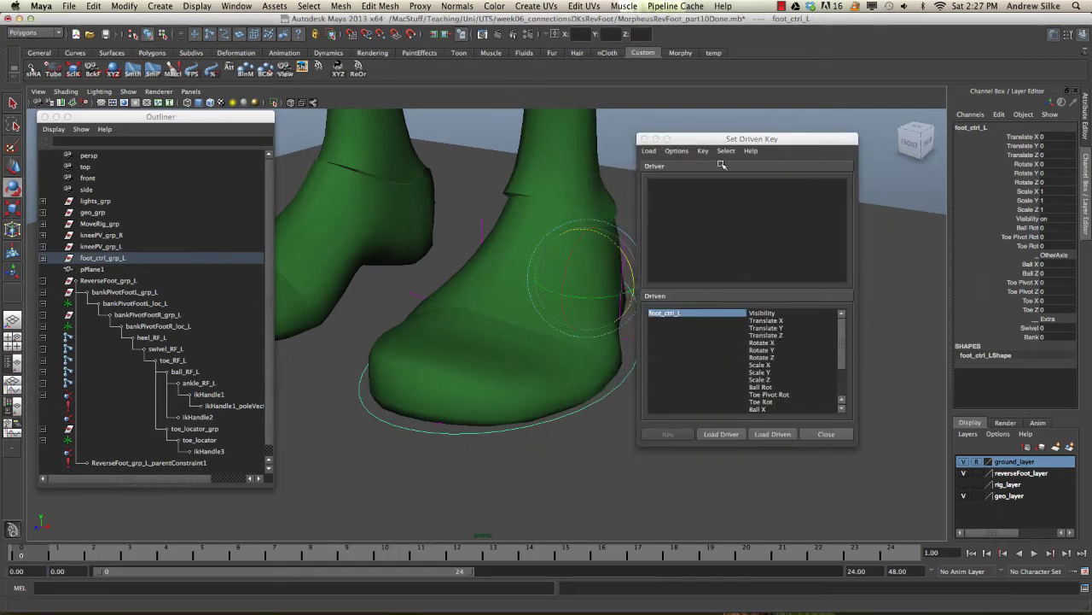
- Arrange the Set Driven Key window and a narrowed Outliner on either side of the foot, keeping the foot in clear view
{"action": "left_click_drag", "start_coordinate": [734, 140], "coordinate": [323, 172]}
{"action": "left_click_drag", "start_coordinate": [418, 172], "coordinate": [331, 185]}
{"action": "left_click_drag", "start_coordinate": [160, 116], "coordinate": [826, 164]}
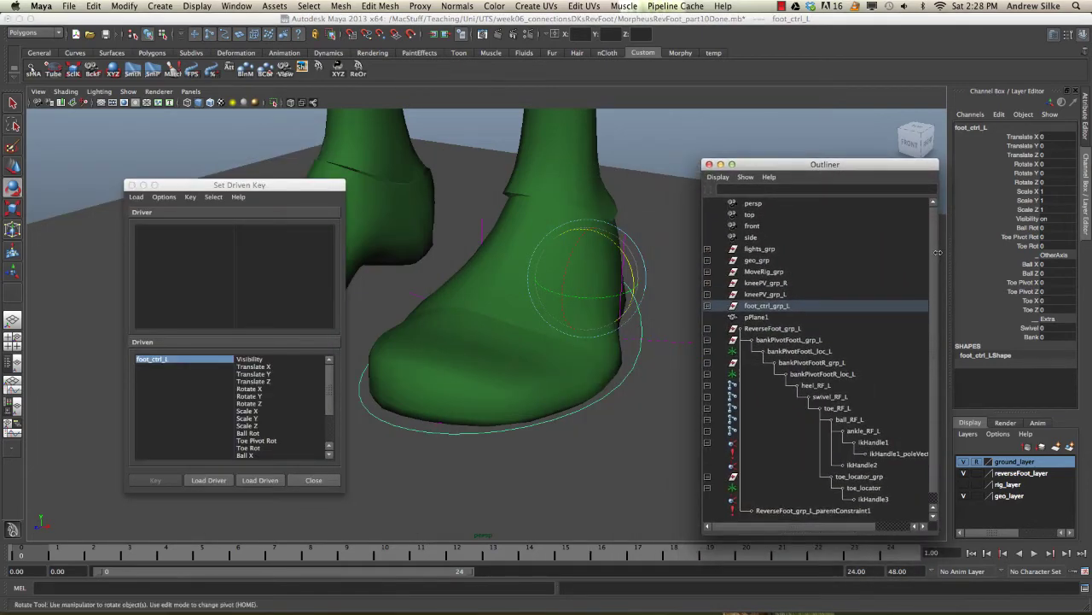
{"action": "left_click_drag", "start_coordinate": [938, 251], "coordinate": [839, 240]}
{"action": "left_click_drag", "start_coordinate": [775, 164], "coordinate": [866, 118]}
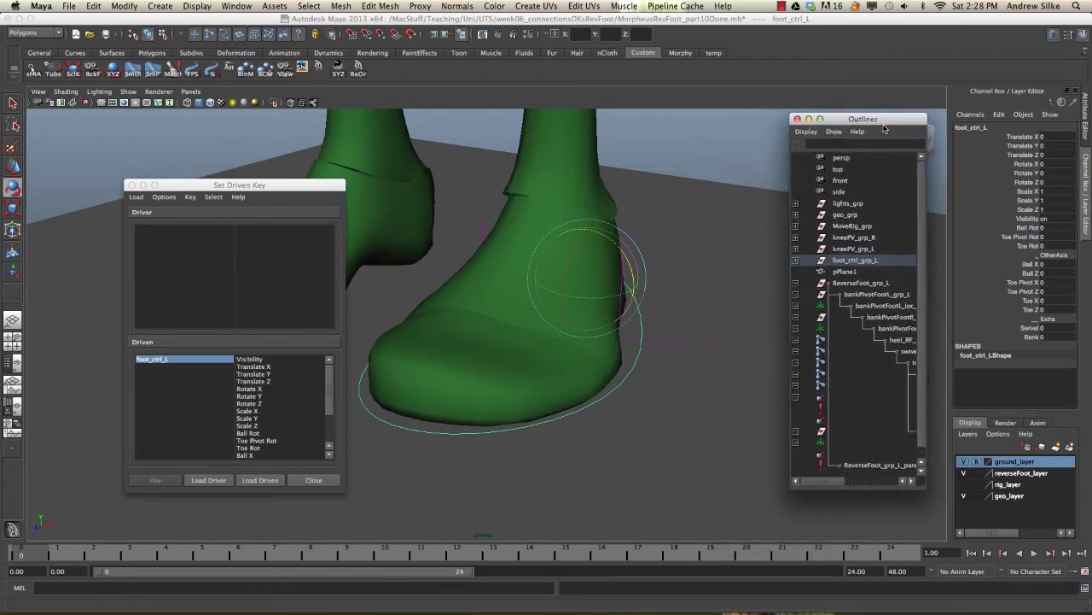
{"action": "middle_click_drag", "start_coordinate": [715, 323], "coordinate": [748, 332], "text": "alt"}
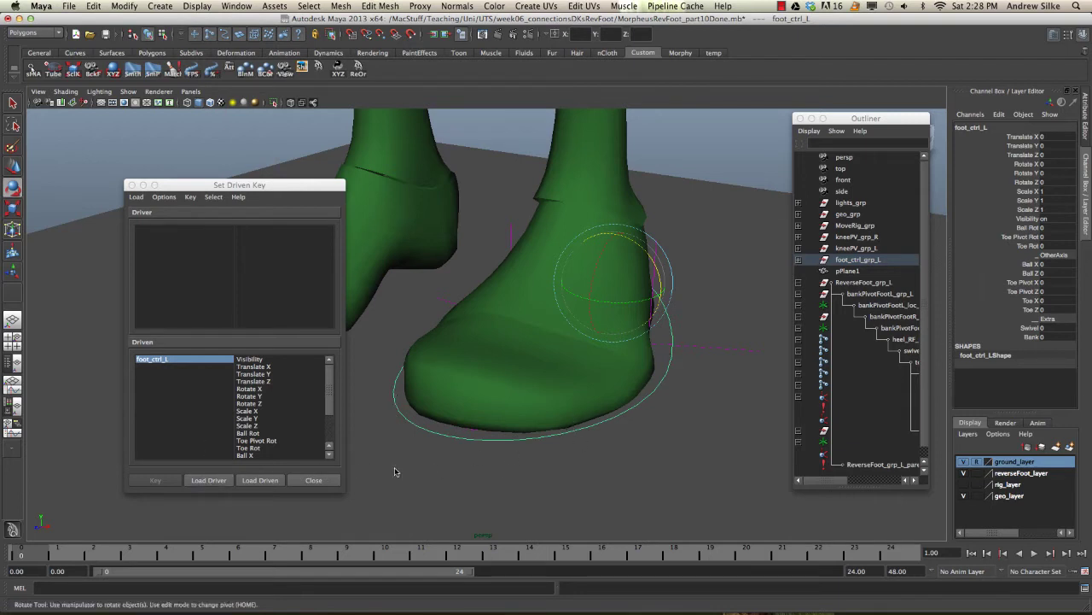
- Load foot_ctrl_L as the driver and choose its Bank attribute
{"action": "left_click", "coordinate": [208, 480]}
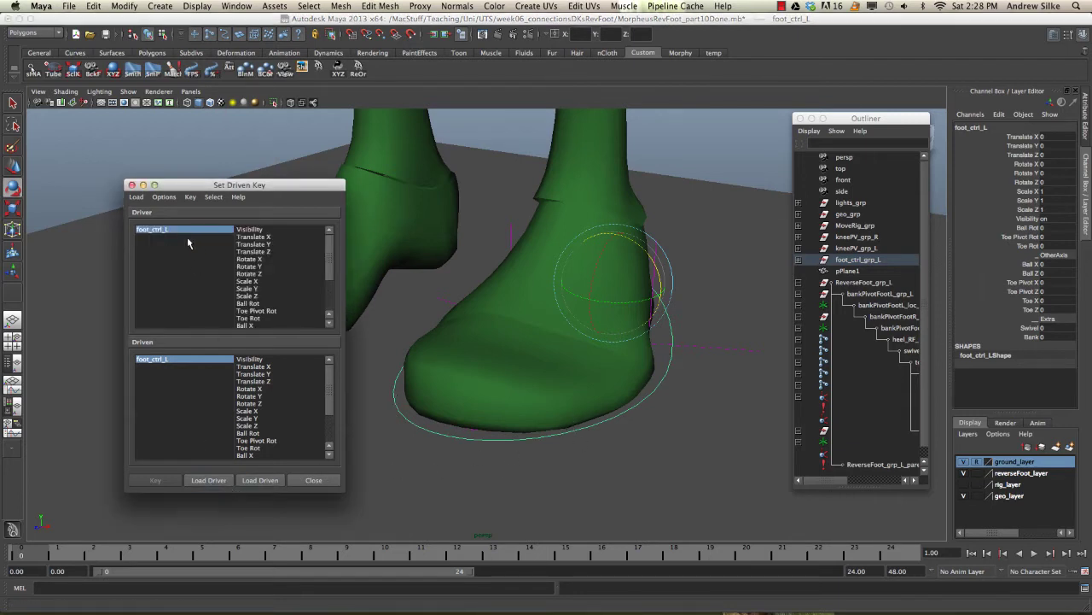
{"action": "scroll", "coordinate": [331, 279], "scroll_direction": "down", "scroll_amount": 3}
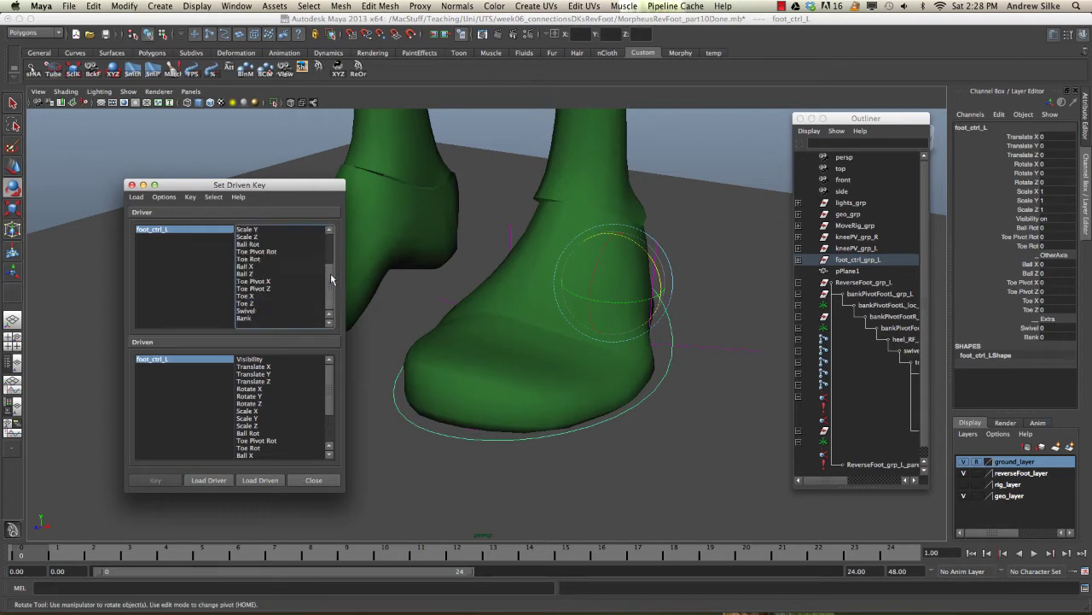
{"action": "left_click", "coordinate": [248, 318]}
- Load bankPivotFootL_loc_L and bankPivotFootR_loc_L as the driven objects and highlight both
{"action": "left_click_drag", "start_coordinate": [675, 361], "coordinate": [654, 366], "text": "alt"}
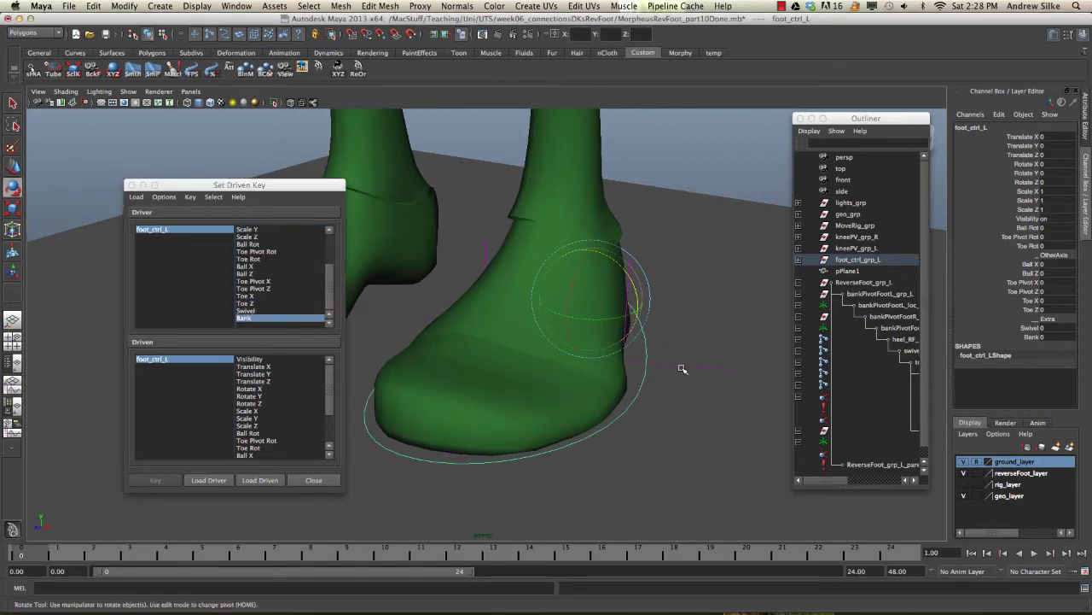
{"action": "left_click", "coordinate": [658, 370]}
{"action": "left_click", "coordinate": [413, 314], "text": "shift"}
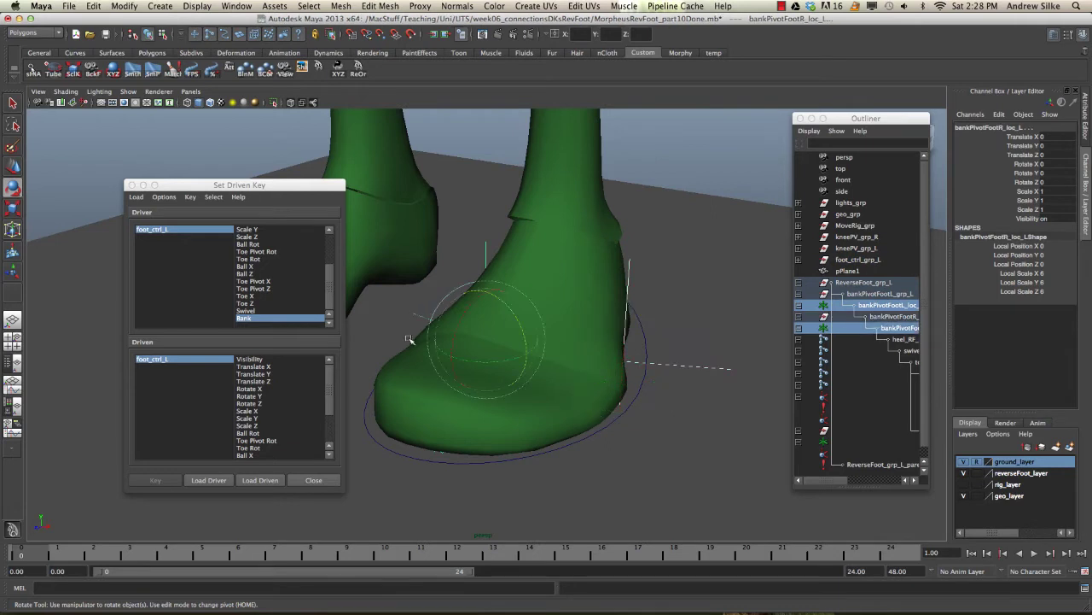
{"action": "left_click", "coordinate": [260, 480]}
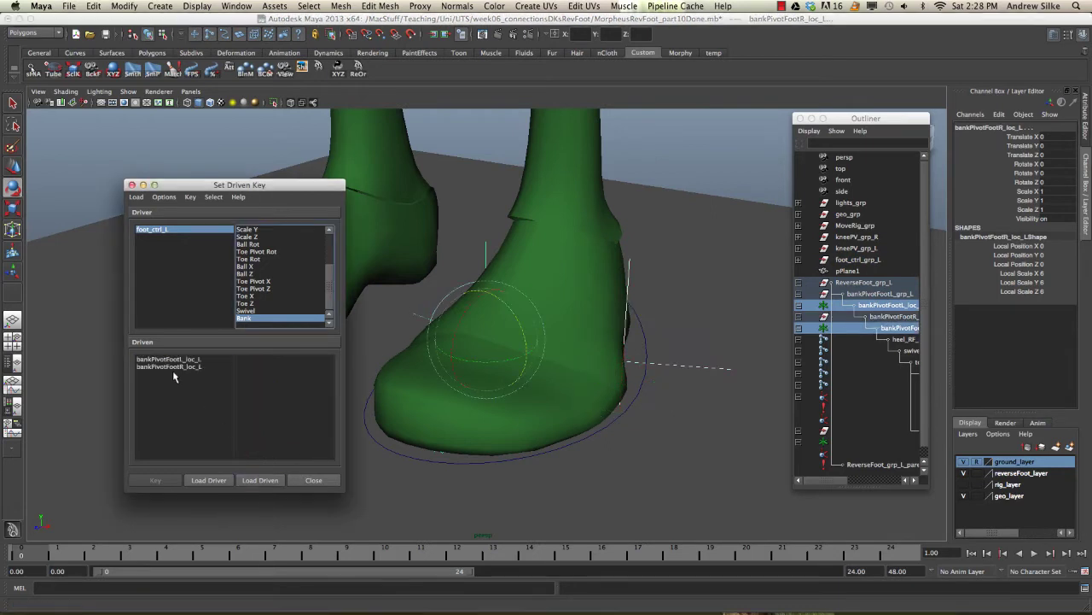
{"action": "left_click_drag", "start_coordinate": [171, 359], "coordinate": [175, 376]}
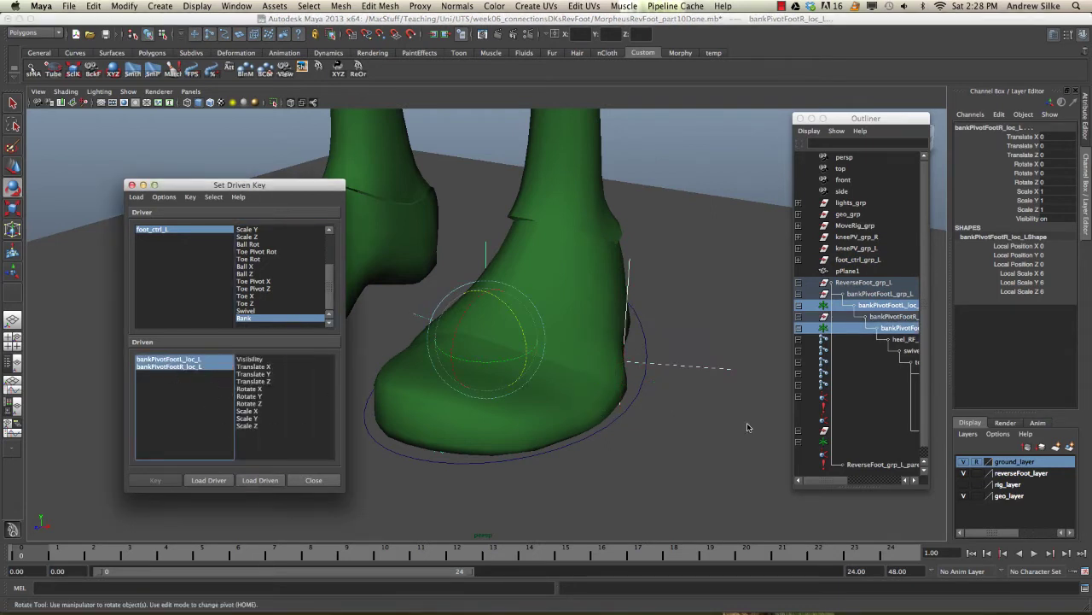
- Try rotating bankPivotFootL_loc_L and bankPivotFootR_loc_L to identify the banking axis, and undo the rotation
{"action": "left_click", "coordinate": [707, 368]}
{"action": "left_click", "coordinate": [659, 356]}
{"action": "left_click_drag", "start_coordinate": [663, 333], "coordinate": [768, 357]}
{"action": "left_click_drag", "start_coordinate": [513, 322], "coordinate": [551, 322], "text": "alt"}
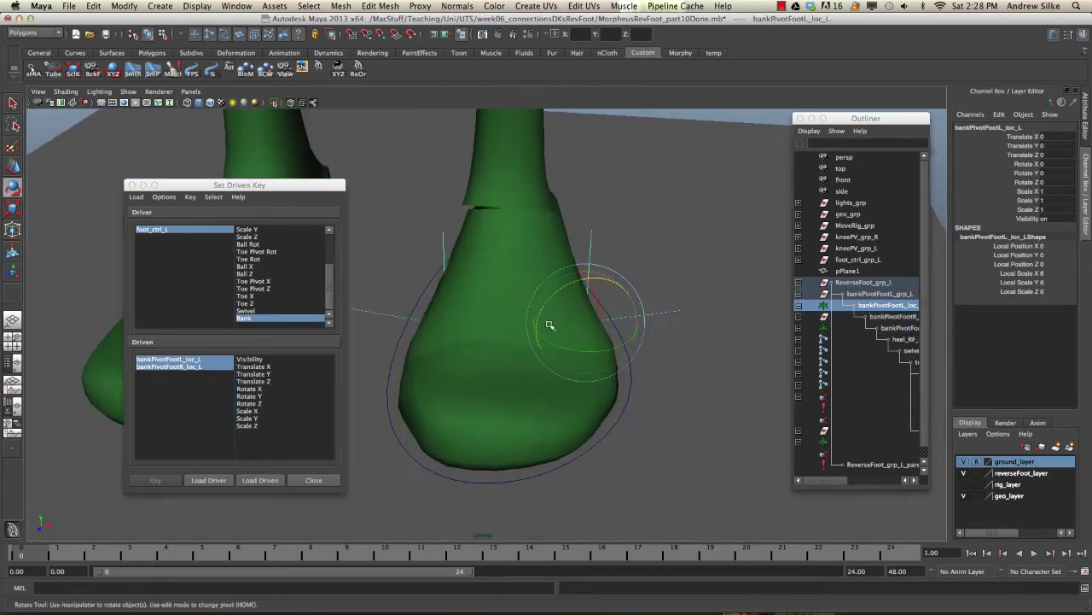
{"action": "left_click", "coordinate": [452, 250]}
{"action": "left_click_drag", "start_coordinate": [471, 295], "coordinate": [461, 324]}
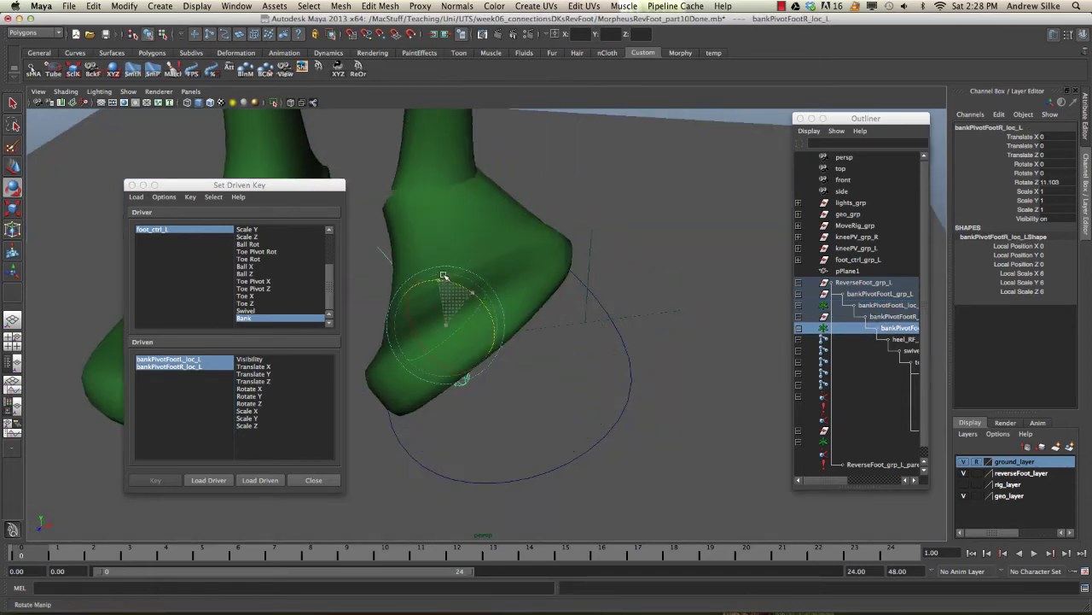
{"action": "key", "text": "ctrl+z"}
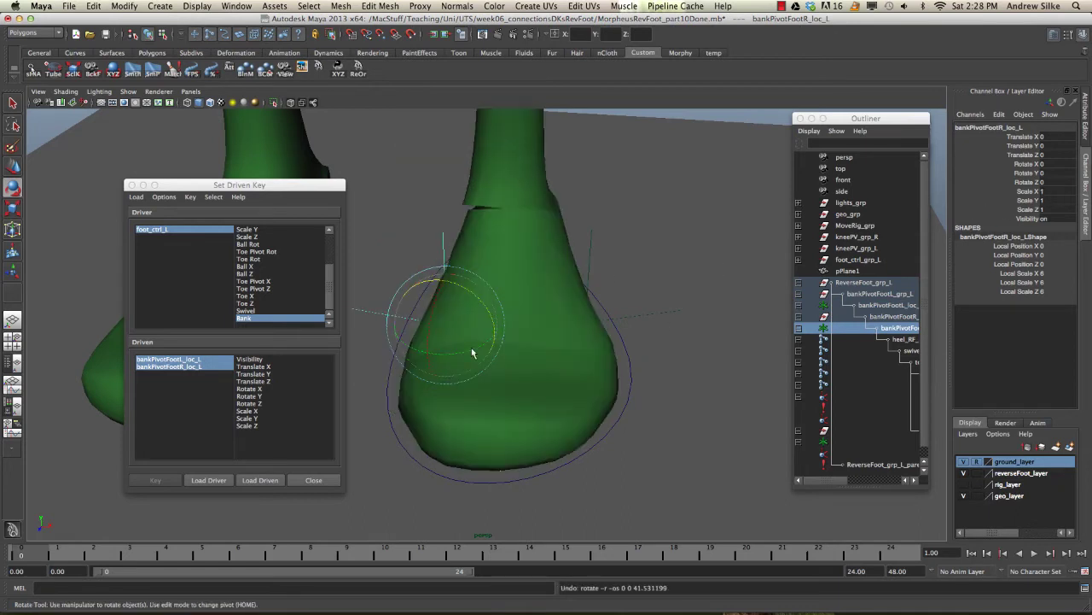
- Key Rotate Z of both bank pivot locators against foot_ctrl_L's Bank at its neutral value of 0
{"action": "left_click", "coordinate": [259, 404]}
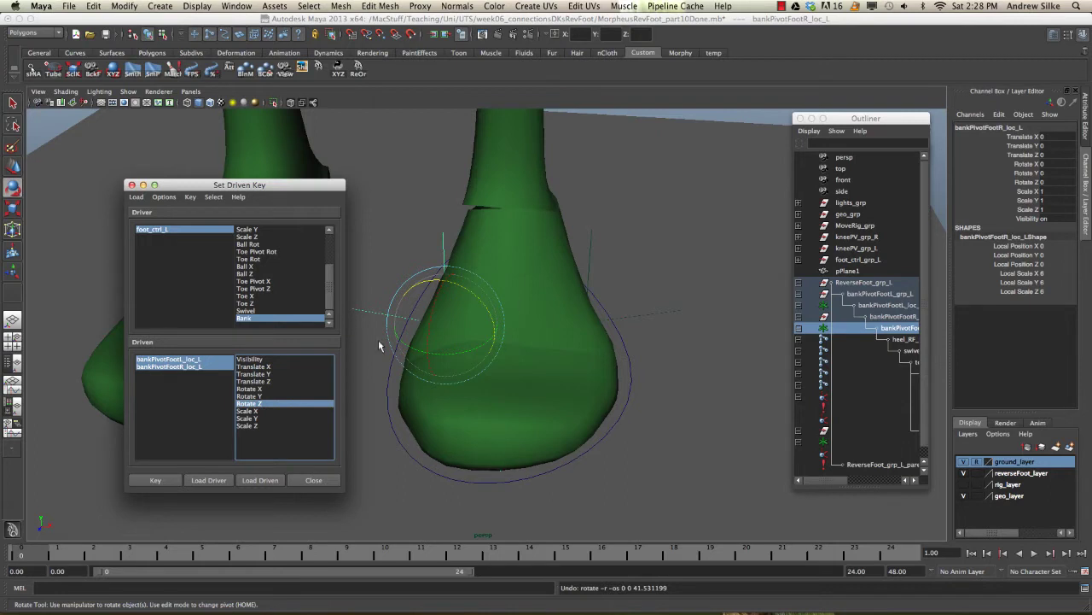
{"action": "left_click", "coordinate": [192, 229]}
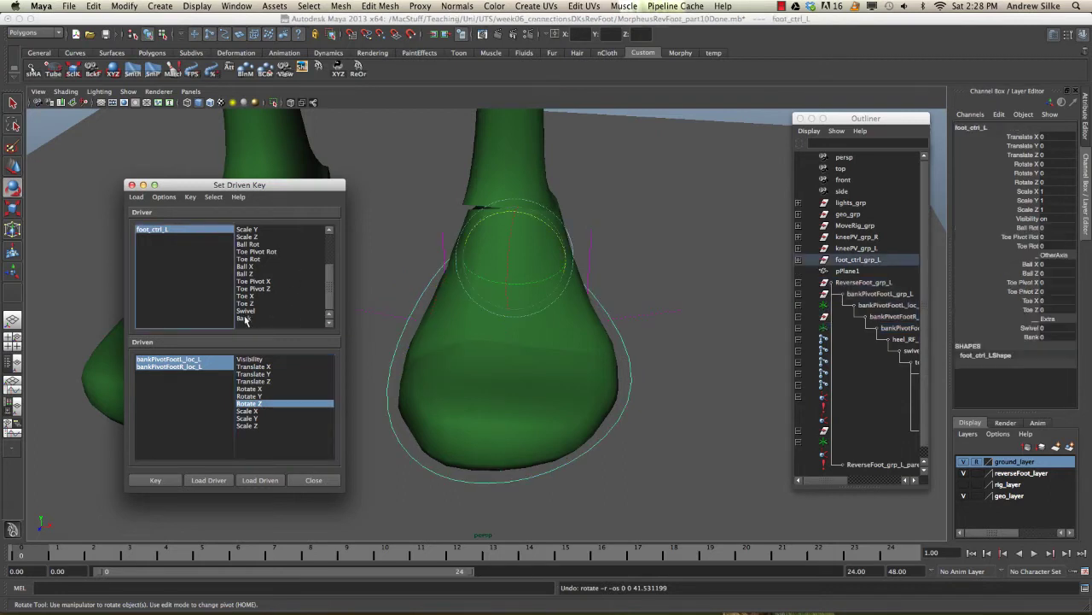
{"action": "left_click", "coordinate": [245, 318]}
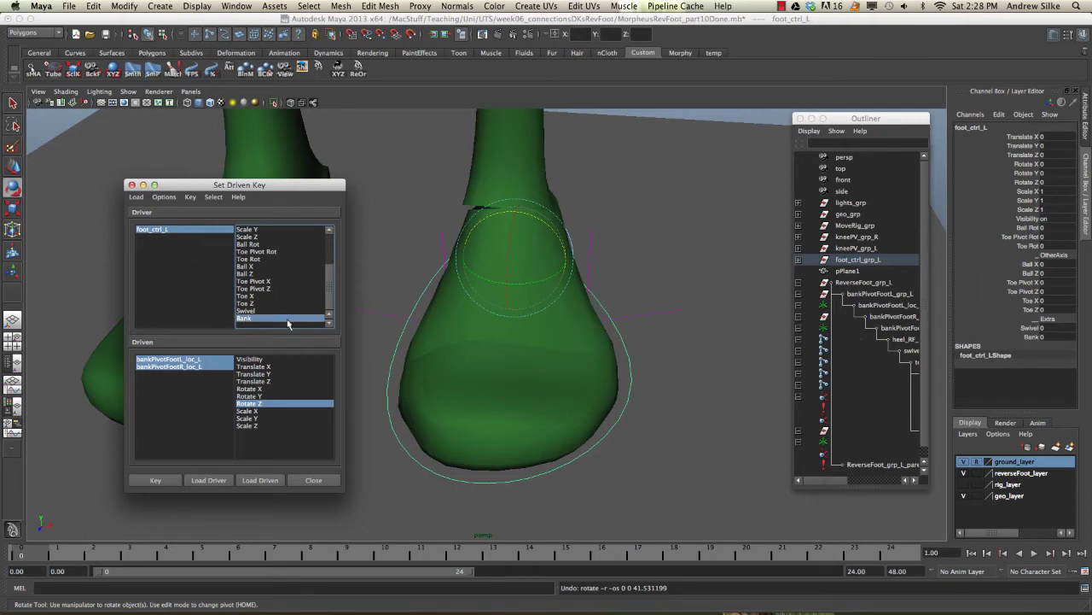
{"action": "left_click", "coordinate": [155, 480]}
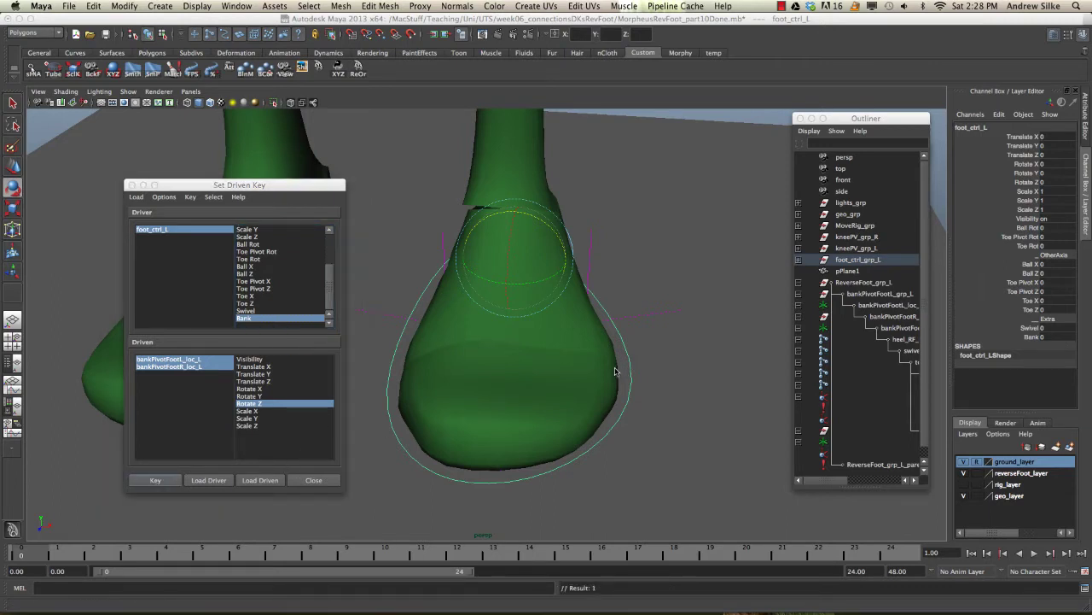
- Check the keyed Rotate Z channel on bankPivotFootL_loc_L and bankPivotFootR_loc_L
{"action": "left_click_drag", "start_coordinate": [630, 365], "coordinate": [648, 337], "text": "alt"}
{"action": "left_click", "coordinate": [650, 328]}
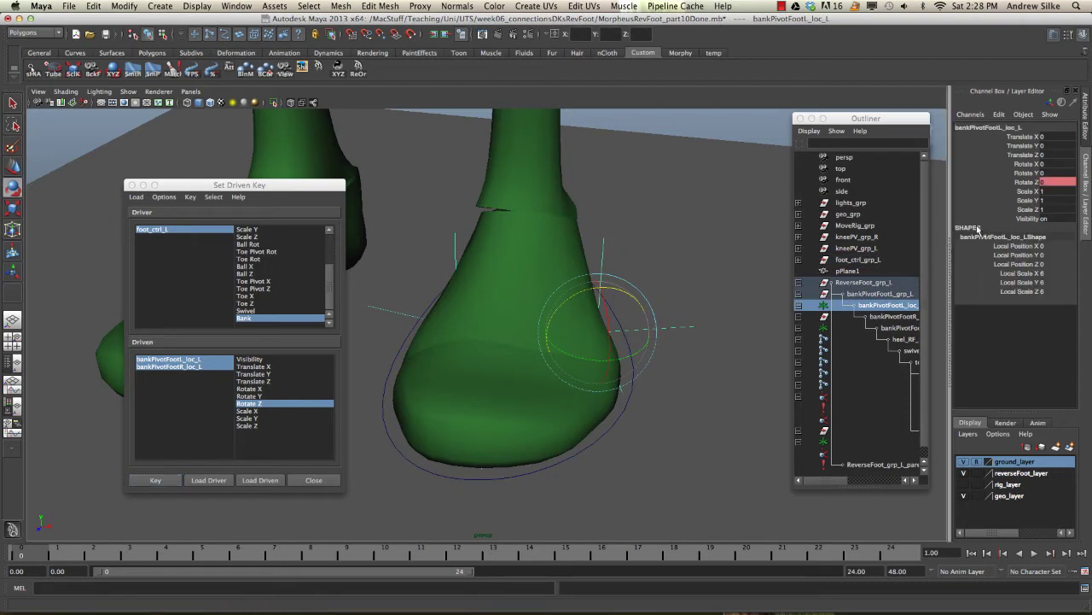
{"action": "left_click", "coordinate": [391, 315]}
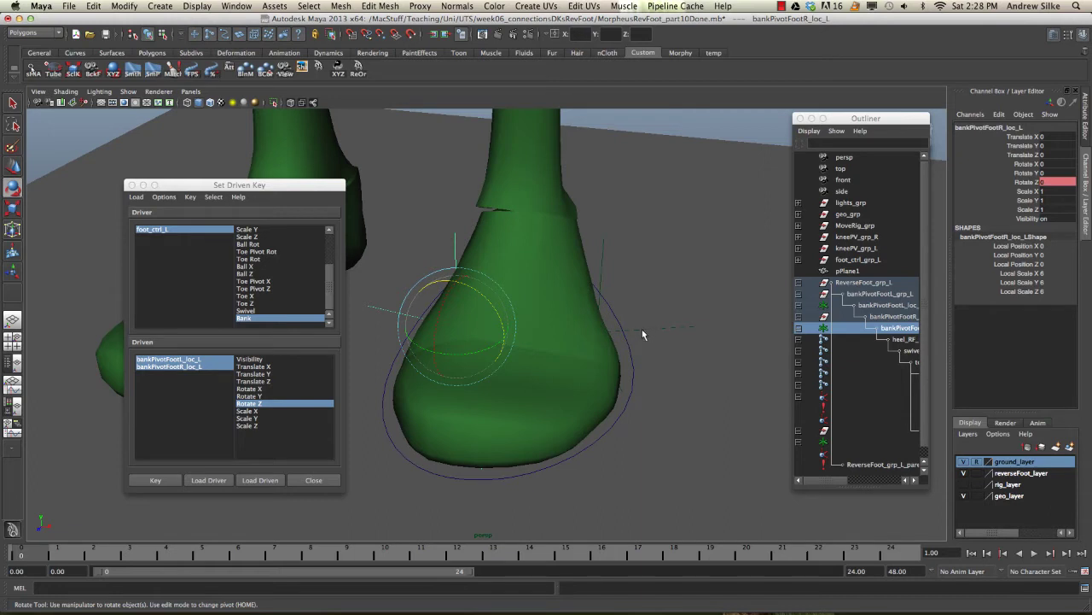
- Set the Bank attribute of foot_ctrl_L to 30
{"action": "left_click", "coordinate": [189, 231]}
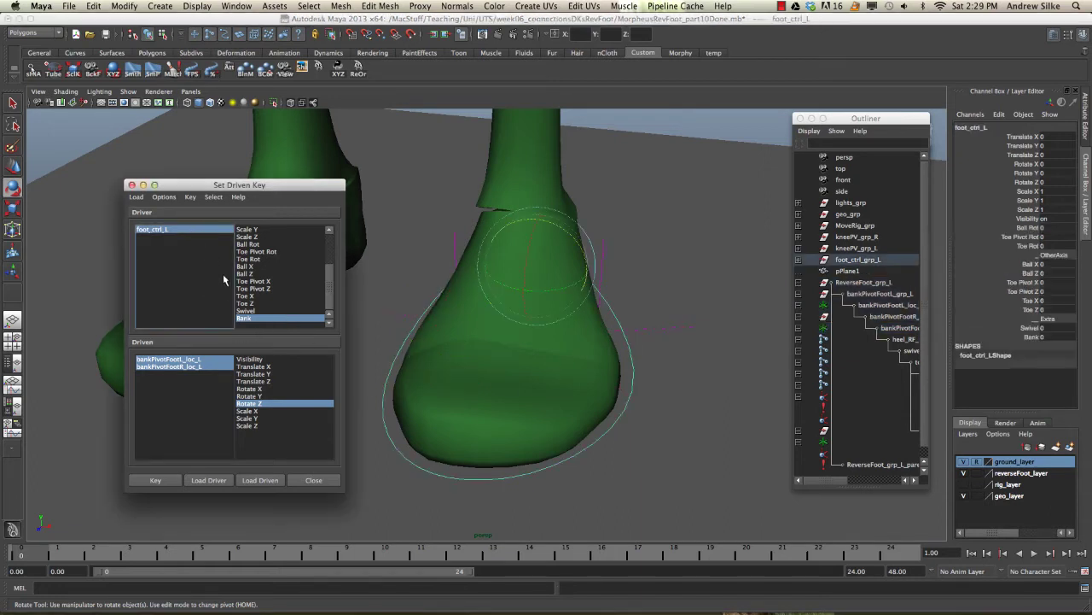
{"action": "left_click", "coordinate": [1035, 337]}
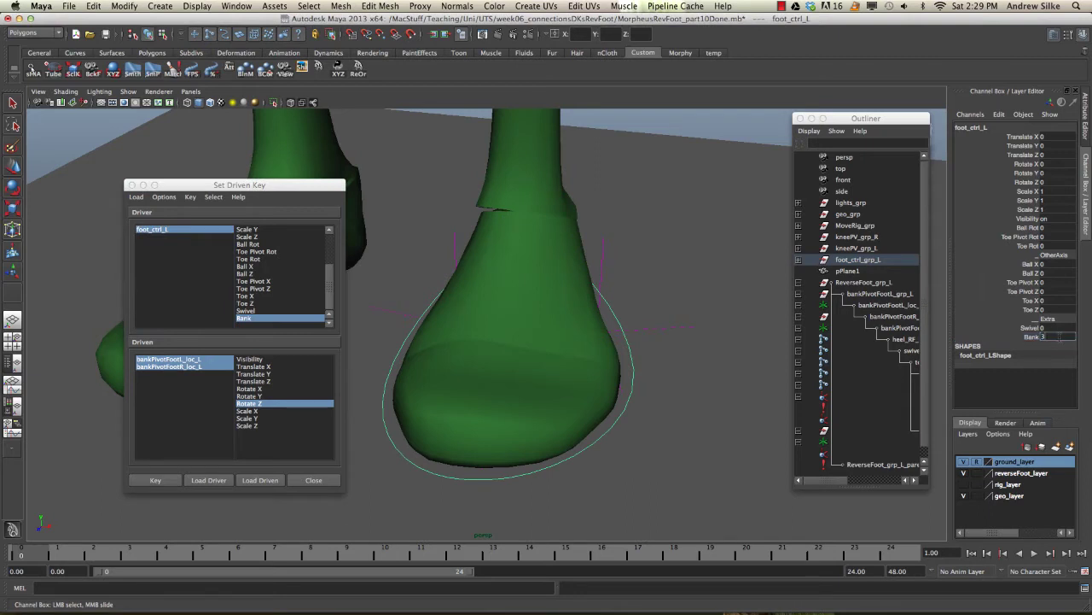
{"action": "middle_click_drag", "start_coordinate": [628, 381], "coordinate": [650, 385], "text": "alt"}
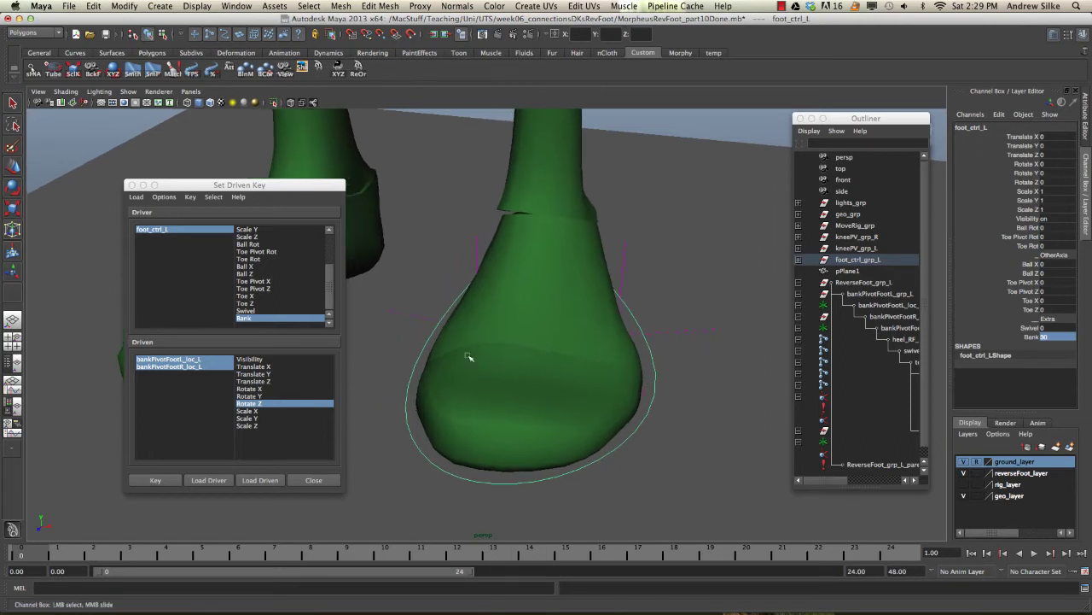
- Tilt bankPivotFootR_loc_L sideways and set its Rotate Z to exactly 30
{"action": "left_click", "coordinate": [420, 314]}
{"action": "key", "text": "e"}
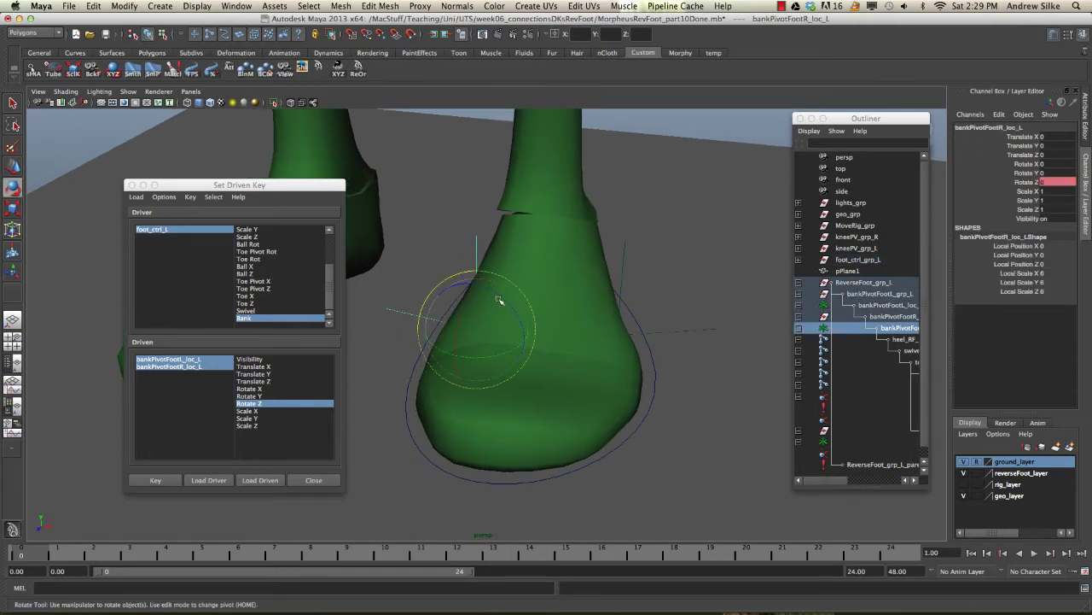
{"action": "left_click_drag", "start_coordinate": [500, 299], "coordinate": [529, 271]}
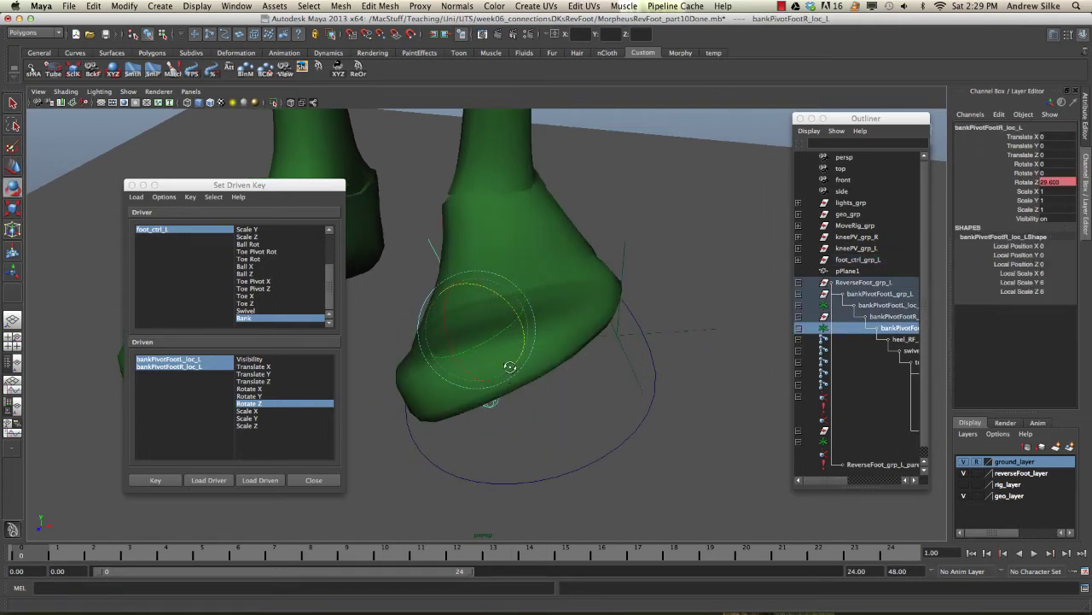
{"action": "left_click_drag", "start_coordinate": [631, 334], "coordinate": [671, 338], "text": "alt"}
{"action": "double_click", "coordinate": [1065, 181]}
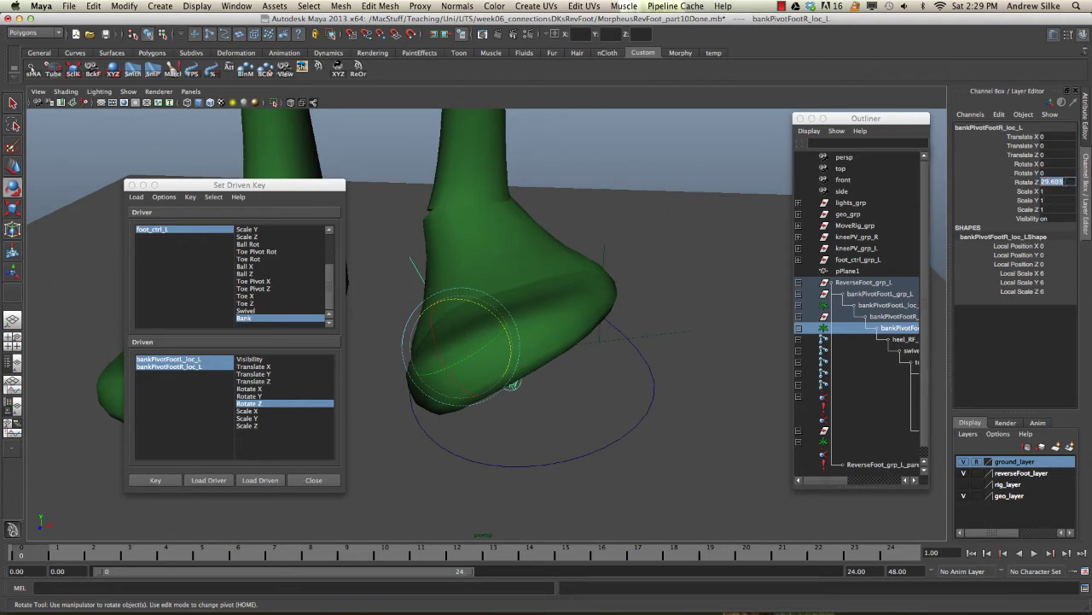
{"action": "type", "text": "30"}
{"action": "key", "text": "Return"}
- Review the driver and bankPivotFootL_loc_L, and key both locators' Rotate Z for Bank at 30
{"action": "mouse_move", "coordinate": [478, 333]}
{"action": "left_mouse_down", "text": "alt"}
{"action": "mouse_move", "coordinate": [446, 322]}
{"action": "mouse_move", "coordinate": [500, 315]}
{"action": "mouse_move", "coordinate": [434, 325]}
{"action": "mouse_move", "coordinate": [496, 329]}
{"action": "left_mouse_up", "text": "alt"}
{"action": "middle_click_drag", "start_coordinate": [554, 337], "coordinate": [595, 349], "text": "alt"}
{"action": "left_click_drag", "start_coordinate": [609, 368], "coordinate": [709, 370], "text": "alt"}
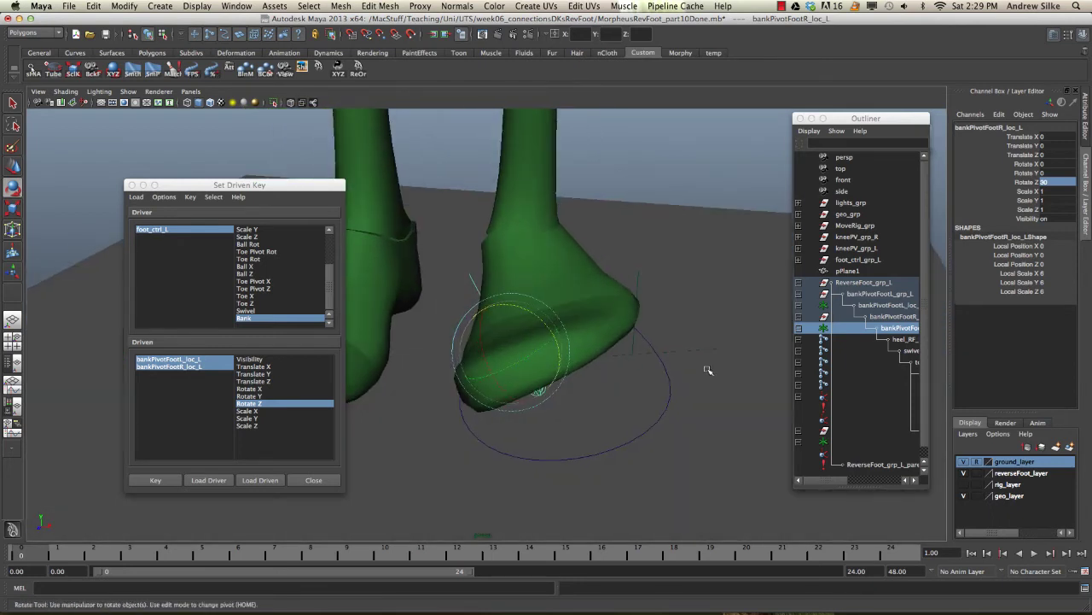
{"action": "left_click", "coordinate": [168, 231]}
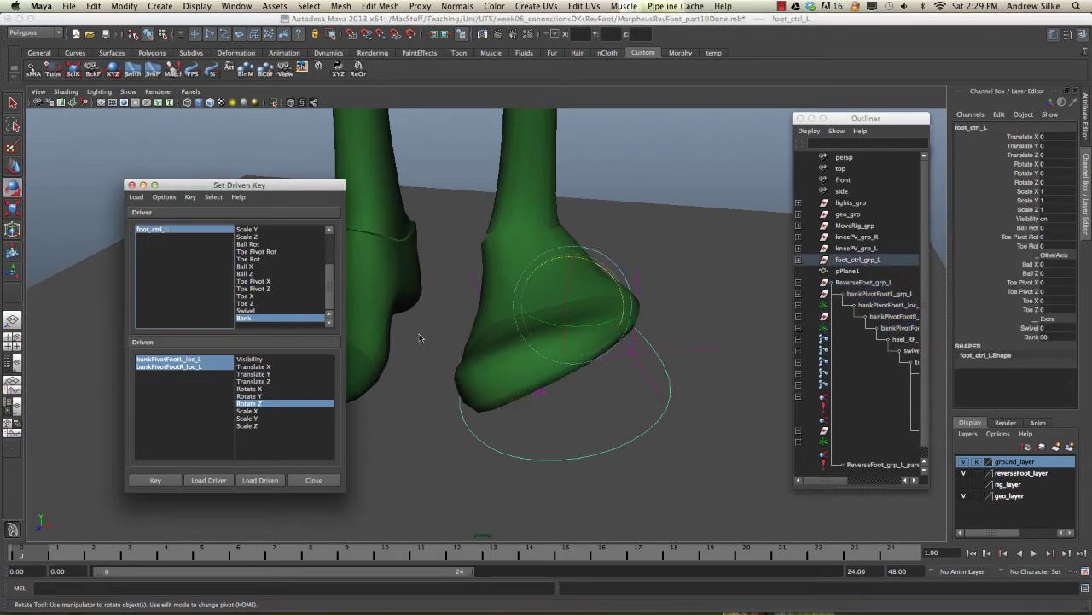
{"action": "left_click", "coordinate": [638, 281]}
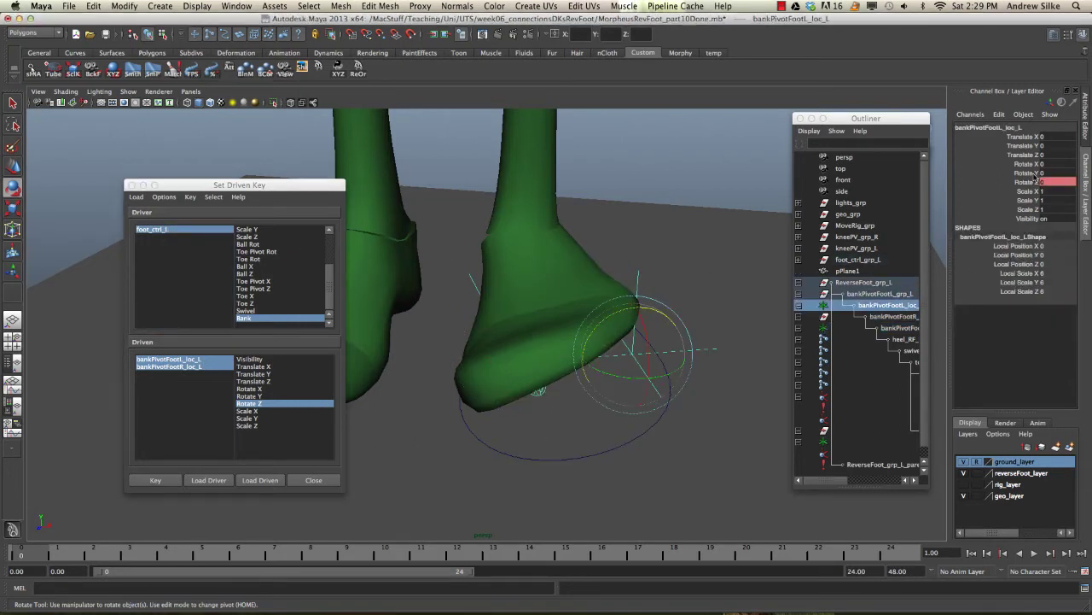
{"action": "left_click", "coordinate": [149, 482]}
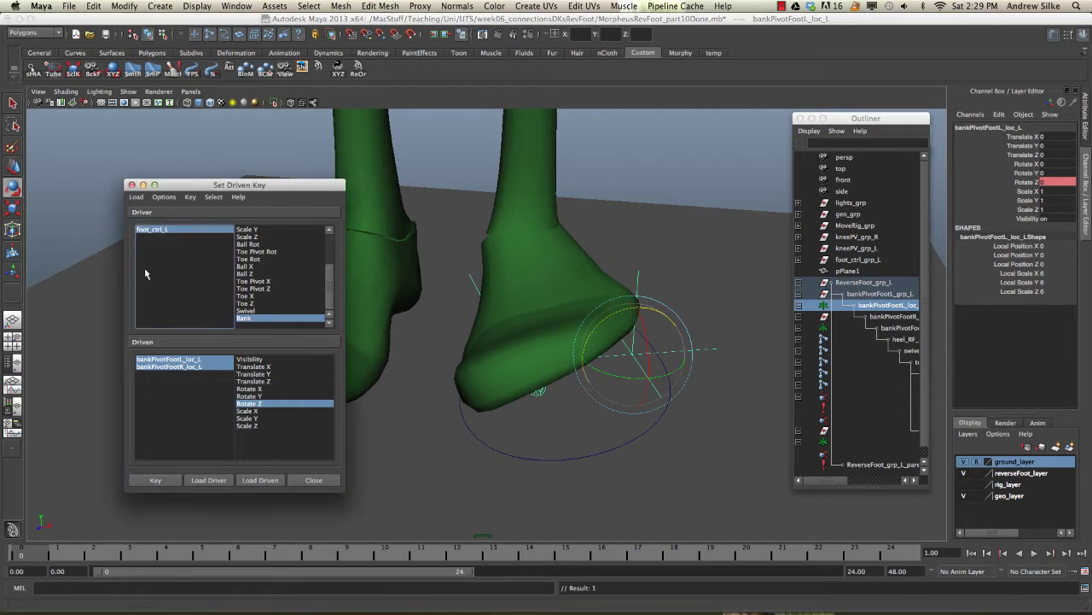
- Scrub Bank on foot_ctrl_L to test the driven tilt and reset it to 0
{"action": "left_click", "coordinate": [158, 230]}
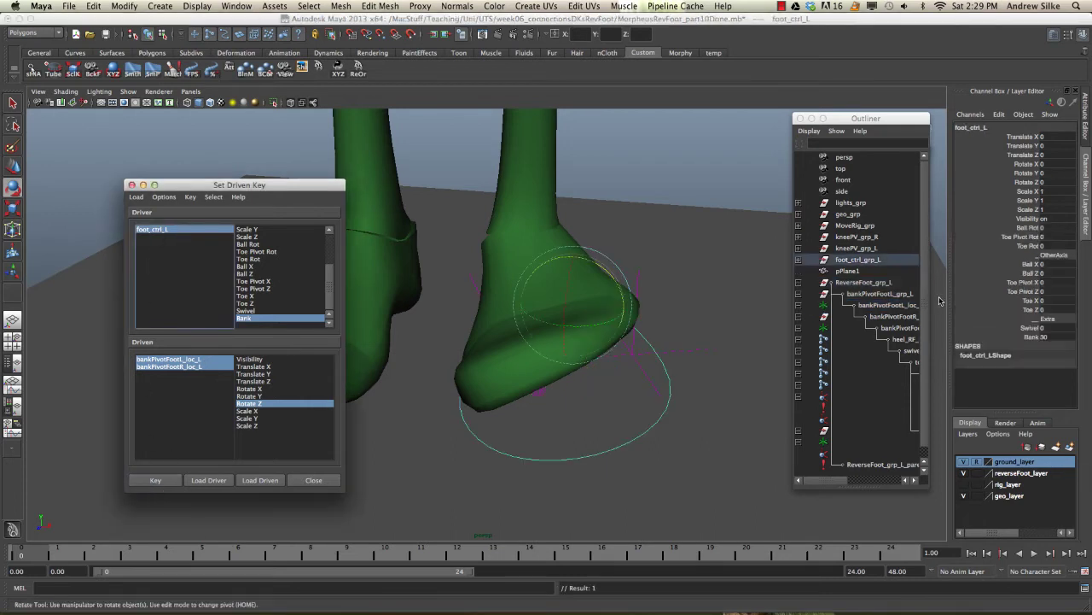
{"action": "left_click", "coordinate": [1032, 336]}
{"action": "middle_click_drag", "start_coordinate": [597, 342], "coordinate": [563, 349]}
{"action": "left_click", "coordinate": [1067, 337]}
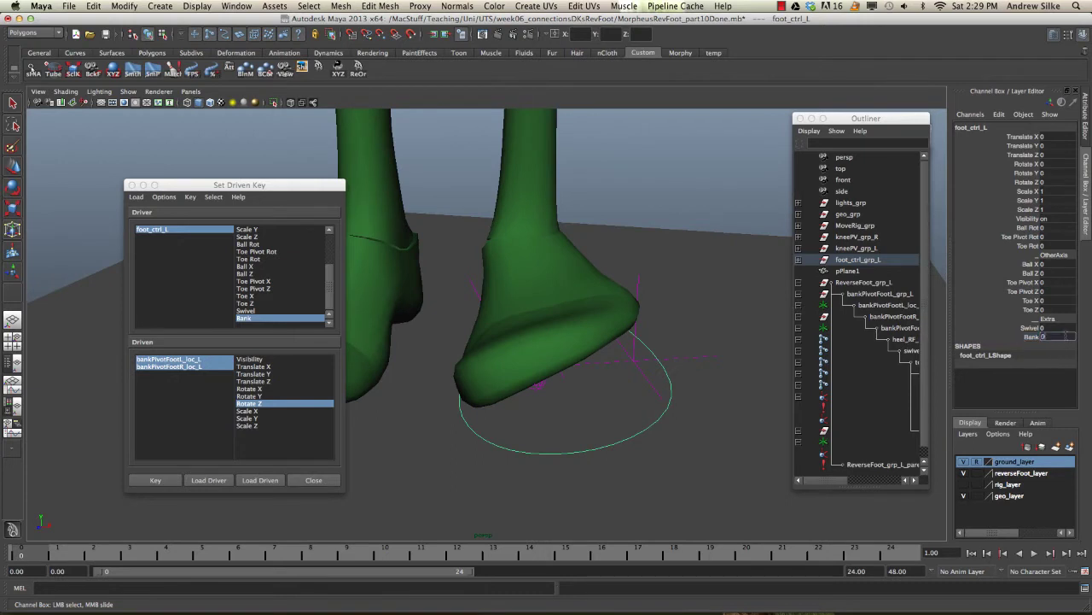
{"action": "type", "text": "0"}
{"action": "key", "text": "Return"}
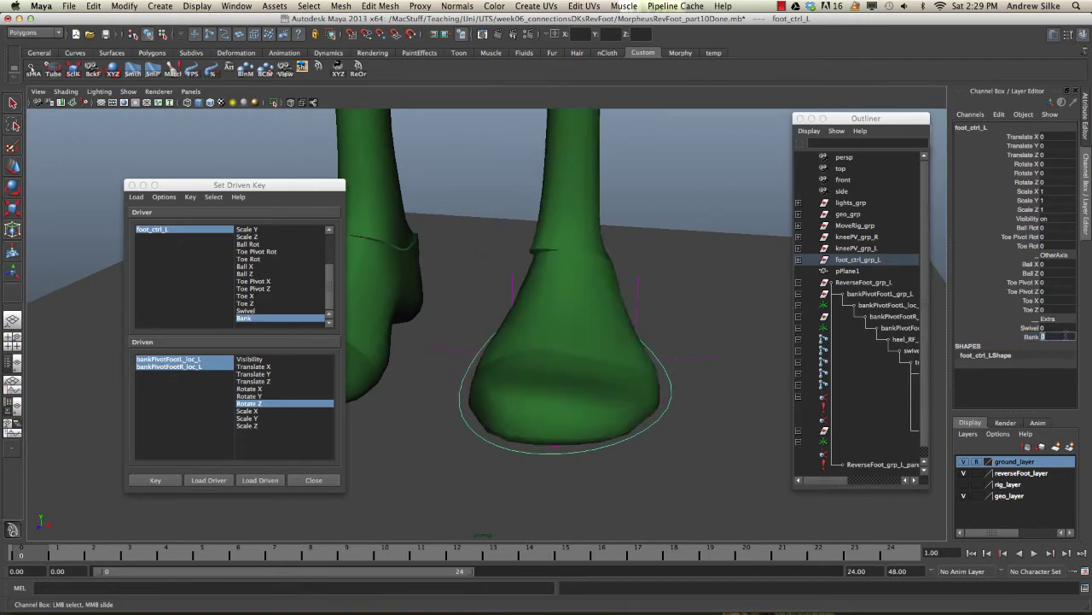
- Set foot_ctrl_L's Bank to -30 and tilt bankPivotFootL_loc_L sideways around Z in the negative direction
{"action": "key", "text": "Return"}
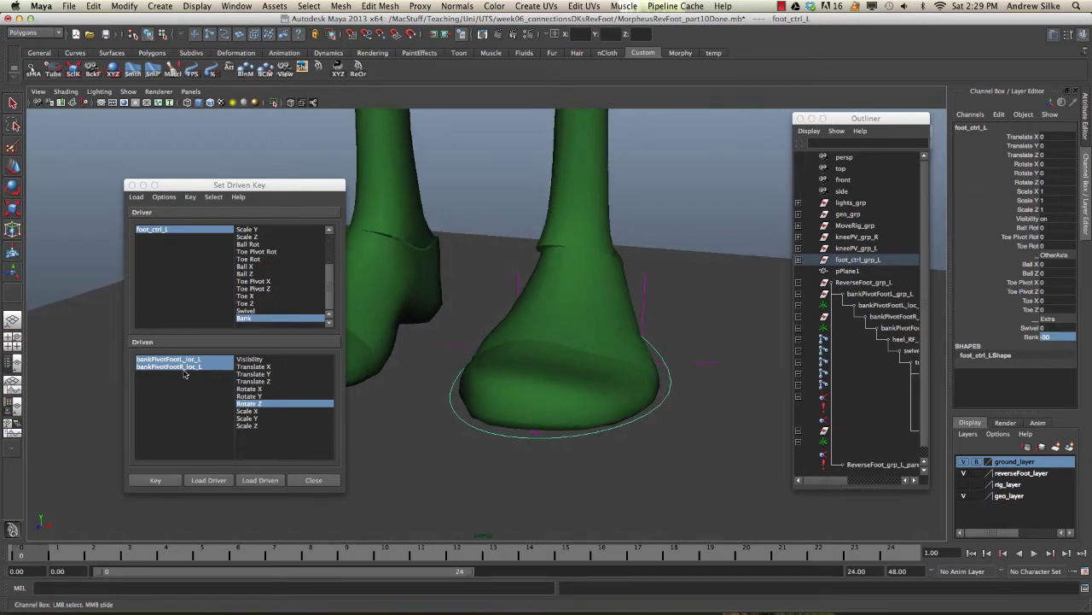
{"action": "left_click", "coordinate": [645, 282]}
{"action": "key", "text": "e"}
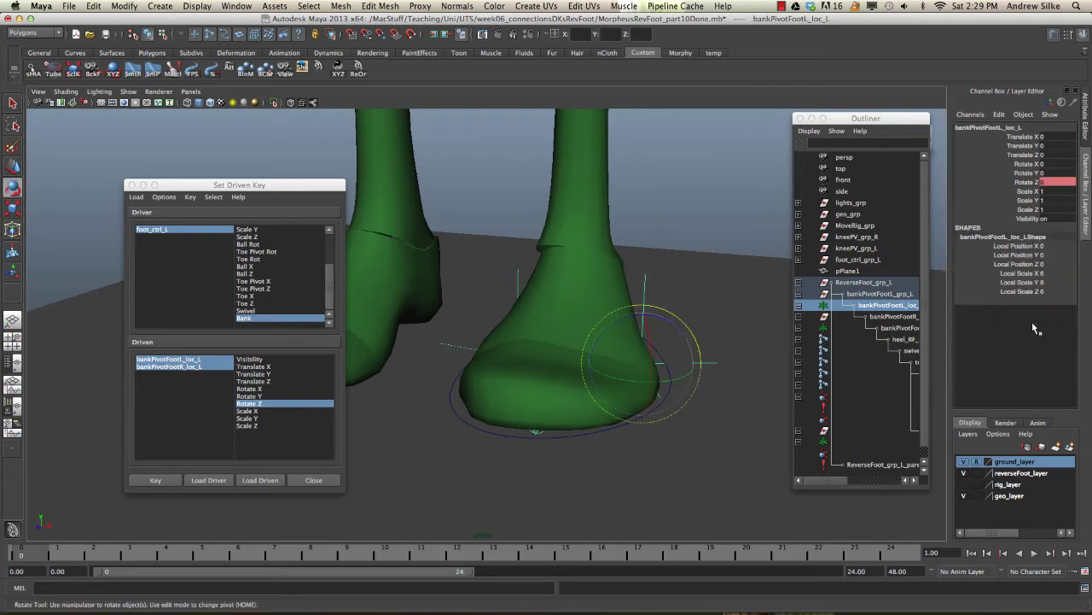
{"action": "left_click", "coordinate": [1024, 181]}
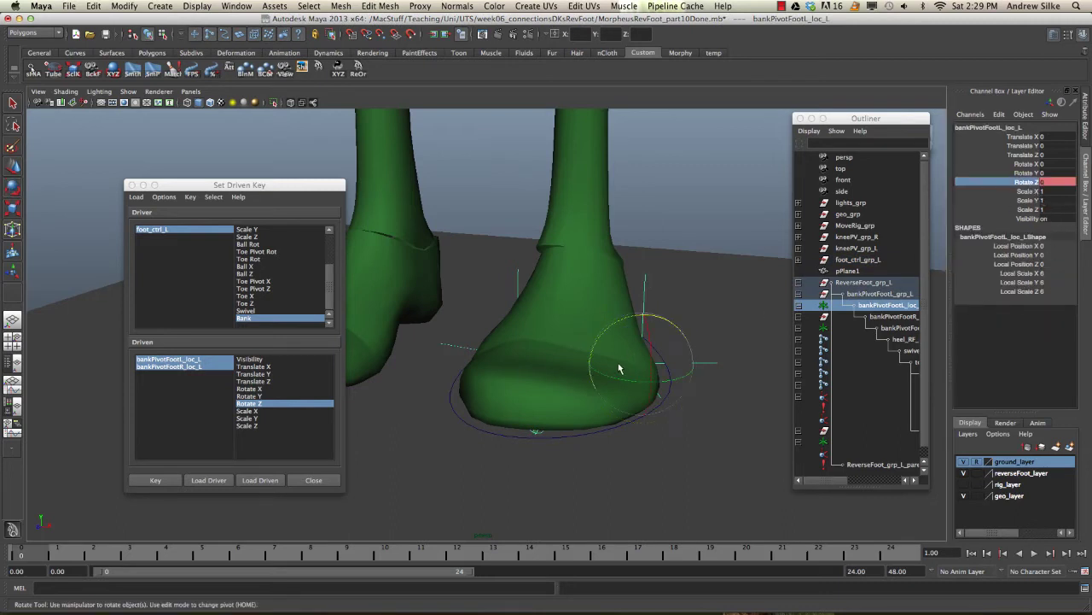
{"action": "middle_click_drag", "start_coordinate": [540, 350], "coordinate": [635, 336]}
- Set bankPivotFootL_loc_L's Rotate Z to exactly -30 and key both locators' Rotate Z against foot_ctrl_L's Bank
{"action": "left_click", "coordinate": [1052, 183]}
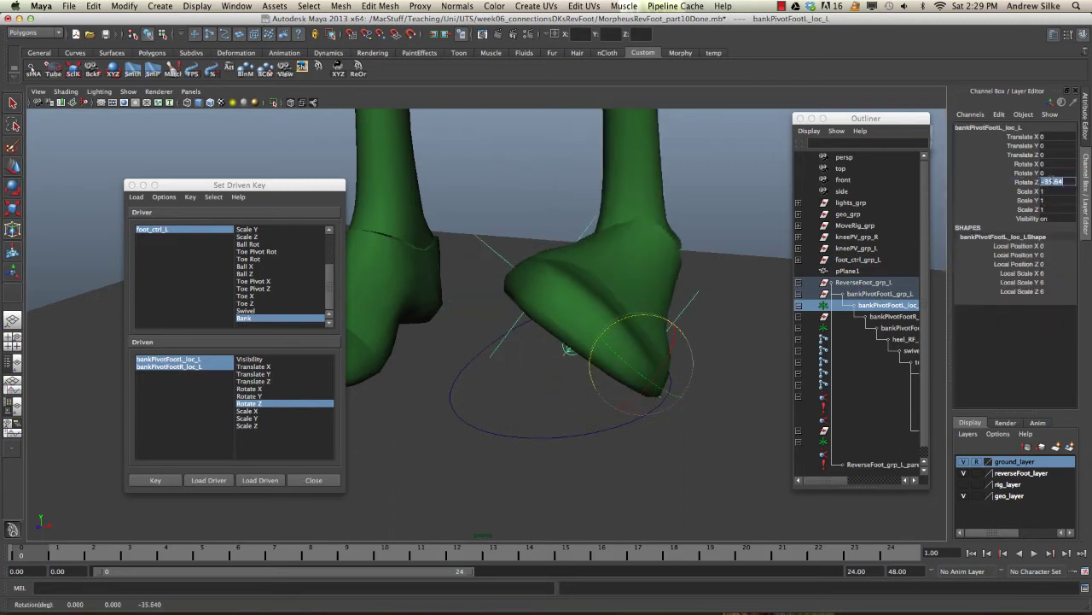
{"action": "type", "text": "-30"}
{"action": "key", "text": "Return"}
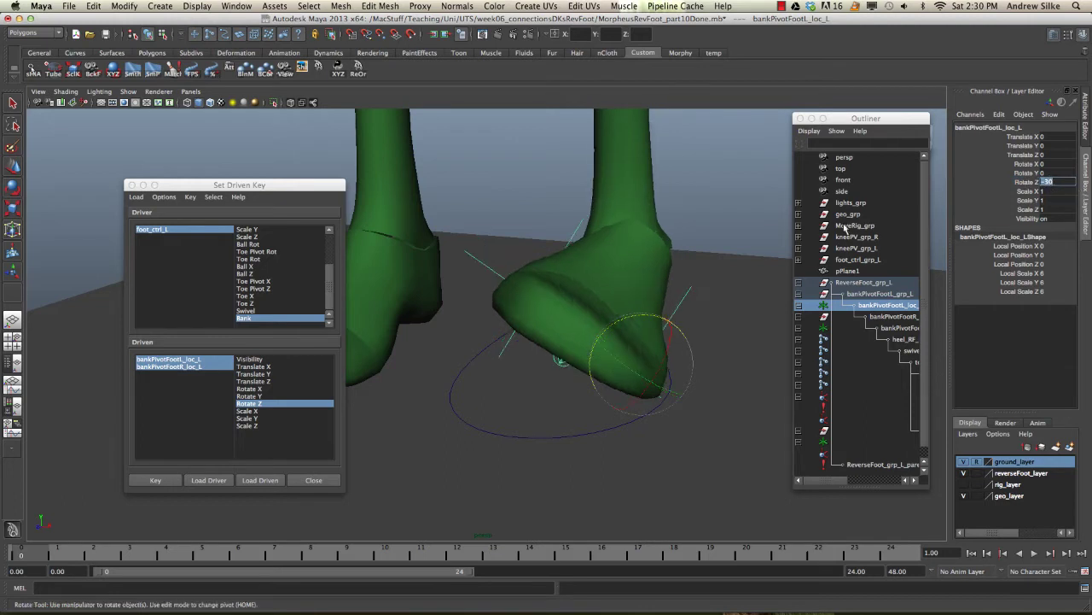
{"action": "left_click", "coordinate": [453, 408]}
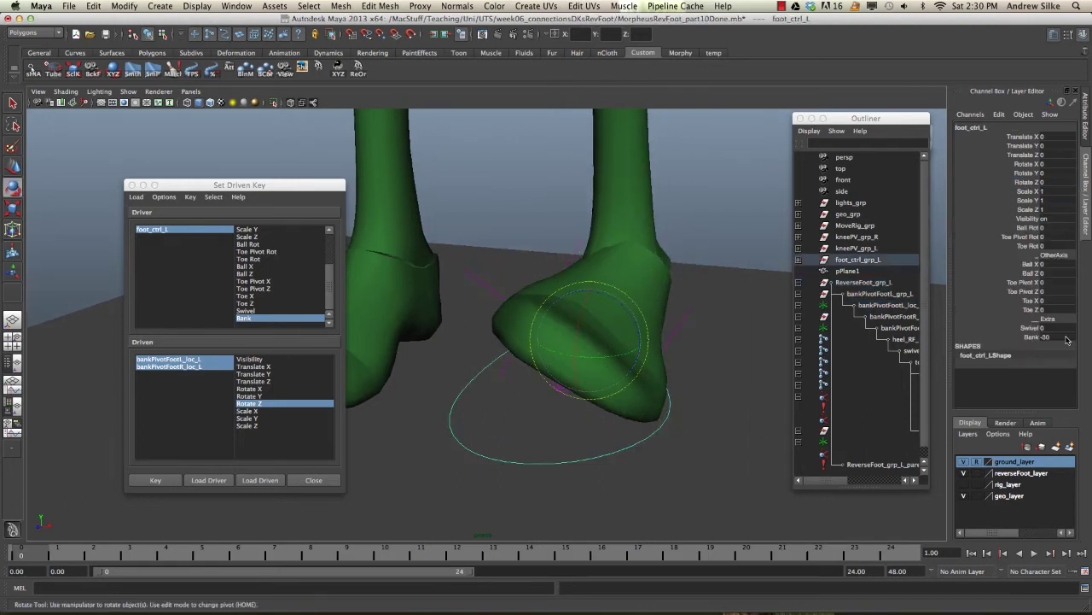
{"action": "left_click", "coordinate": [170, 481]}
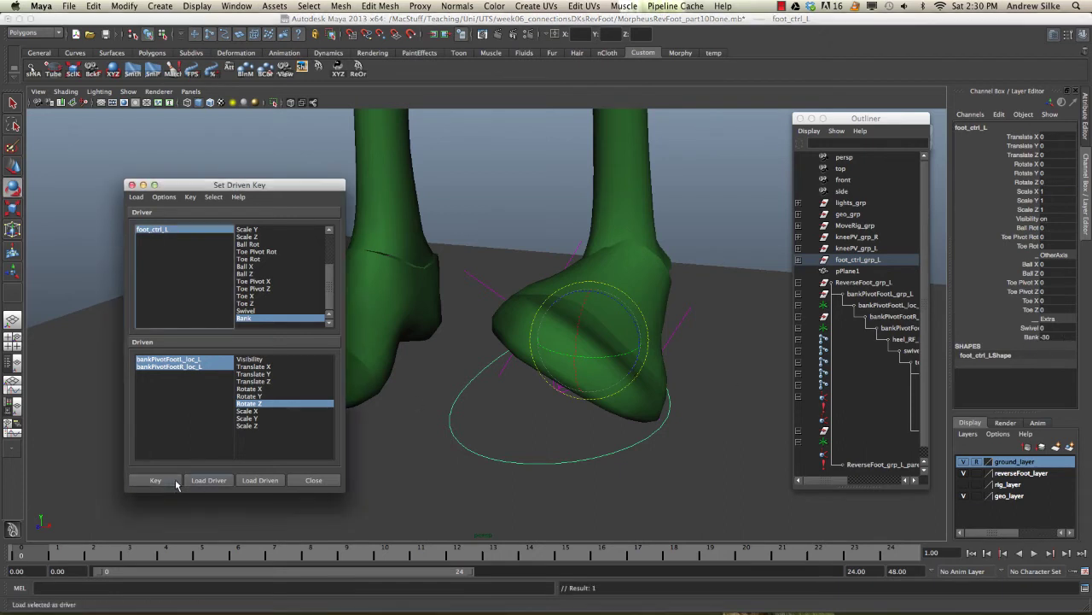
- Scrub foot_ctrl_L's Bank into positive values to test the driven tilt, and undo the last two Bank changes
{"action": "middle_click_drag", "start_coordinate": [690, 396], "coordinate": [703, 381], "text": "alt"}
{"action": "scroll", "coordinate": [703, 386], "scroll_direction": "down", "scroll_amount": 2}
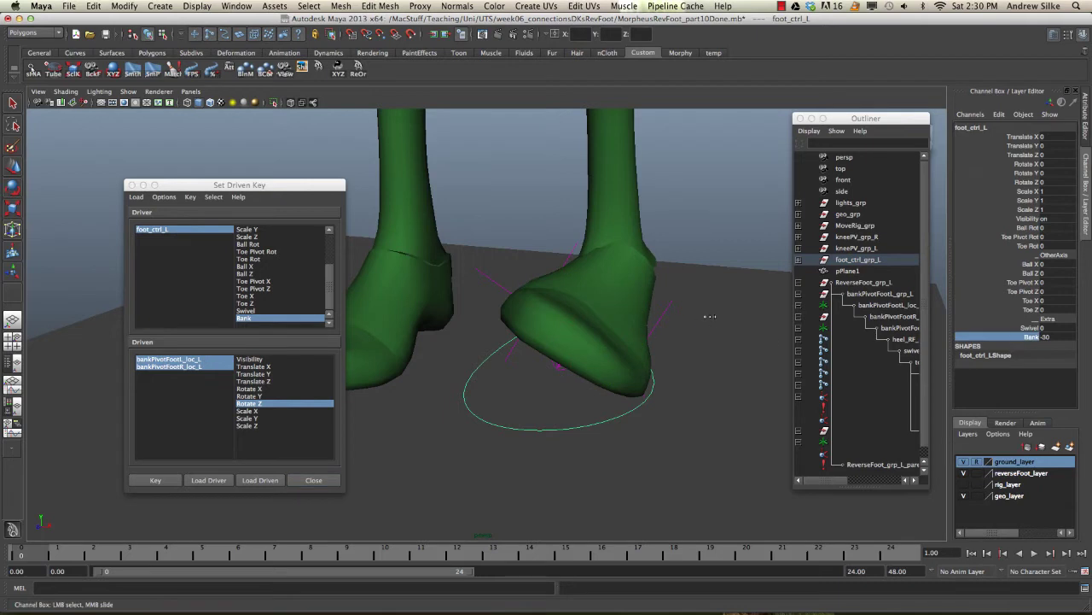
{"action": "middle_click_drag", "start_coordinate": [653, 320], "coordinate": [866, 397]}
{"action": "left_click_drag", "start_coordinate": [635, 404], "coordinate": [622, 410], "text": "alt"}
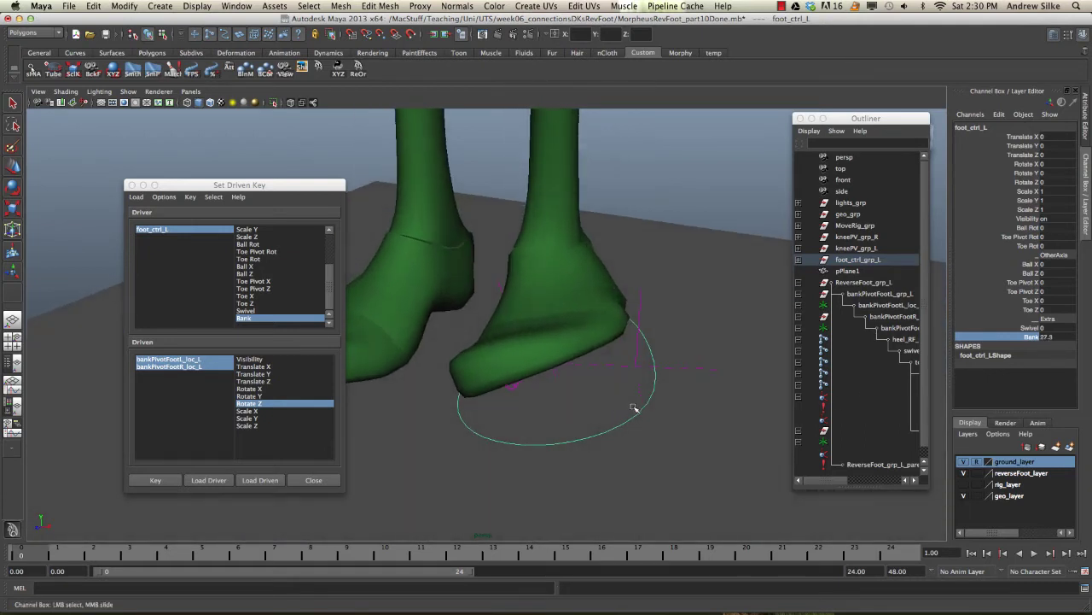
{"action": "middle_click_drag", "start_coordinate": [636, 409], "coordinate": [724, 413]}
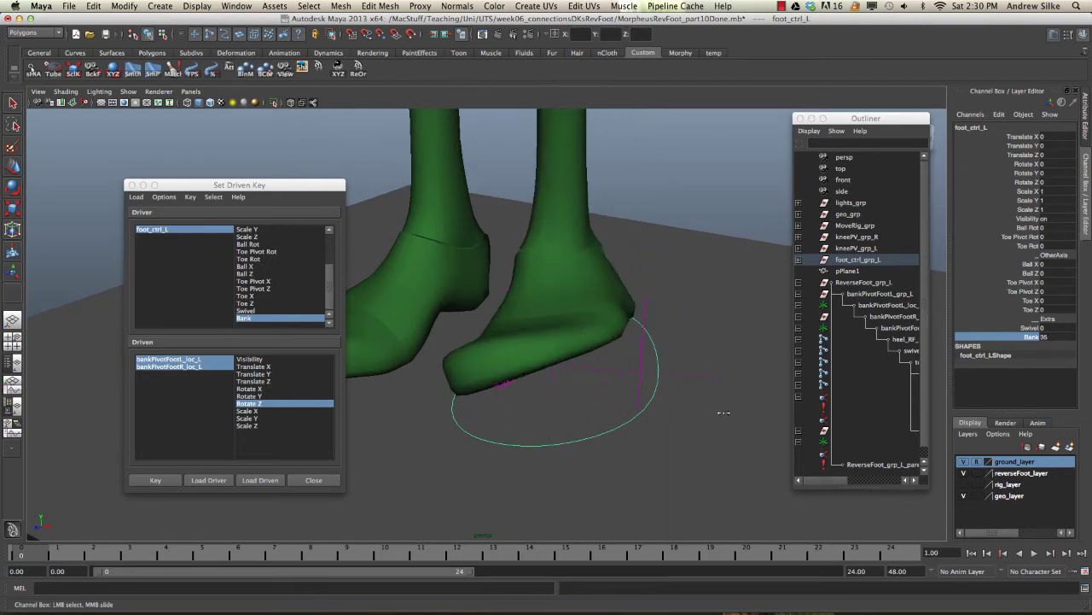
{"action": "left_click_drag", "start_coordinate": [518, 406], "coordinate": [524, 386], "text": "alt"}
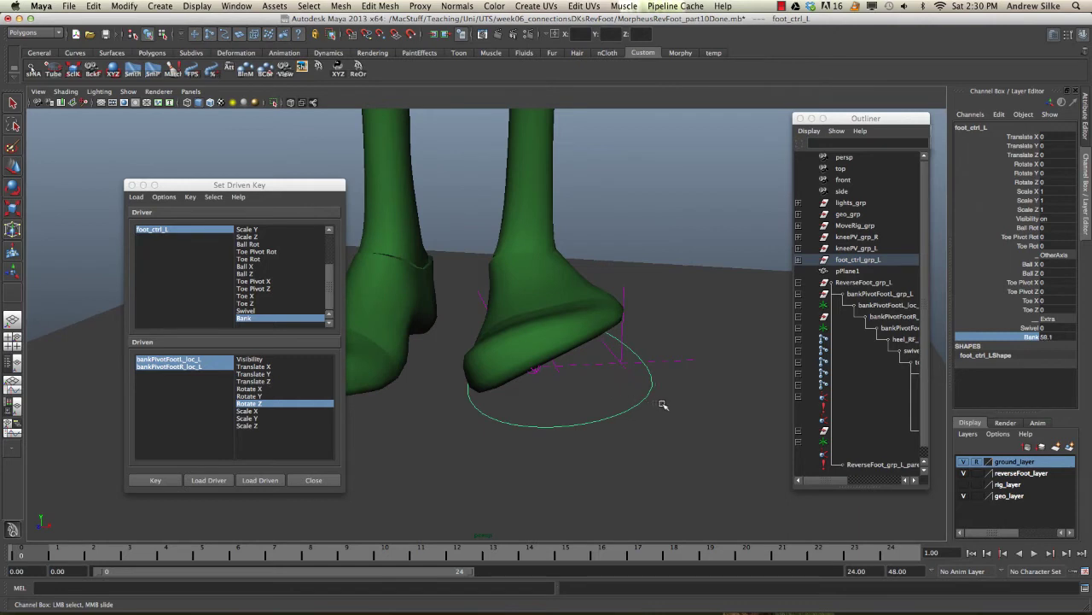
{"action": "key", "text": "ctrl+z"}
{"action": "key", "text": "ctrl+z"}
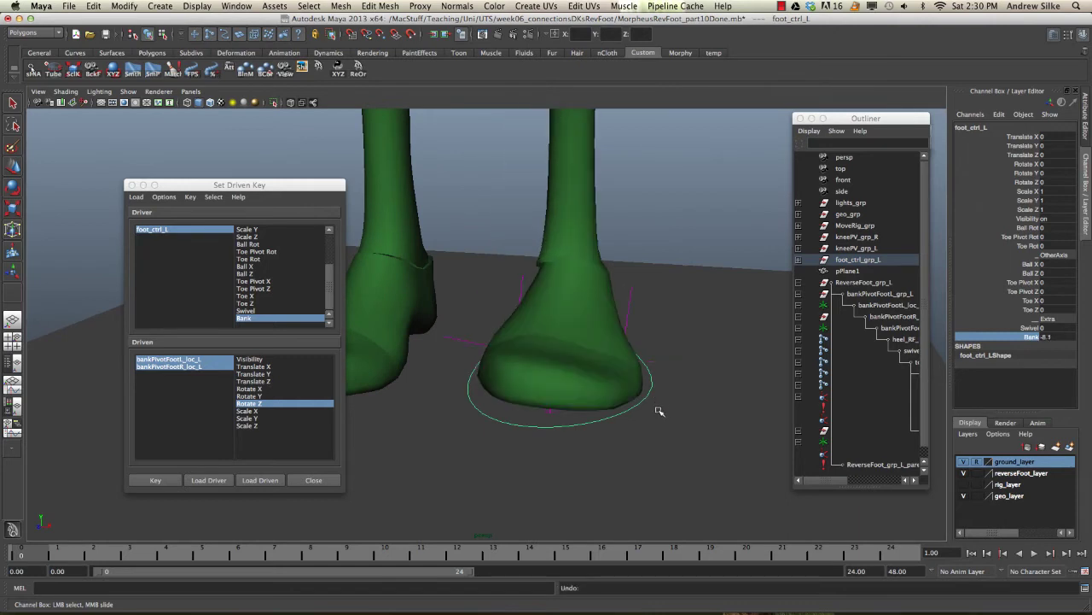
- Scrub foot_ctrl_L's Bank into negative values and back past zero, checking the foot's tilt from several angles
{"action": "middle_click_drag", "start_coordinate": [646, 406], "coordinate": [497, 408]}
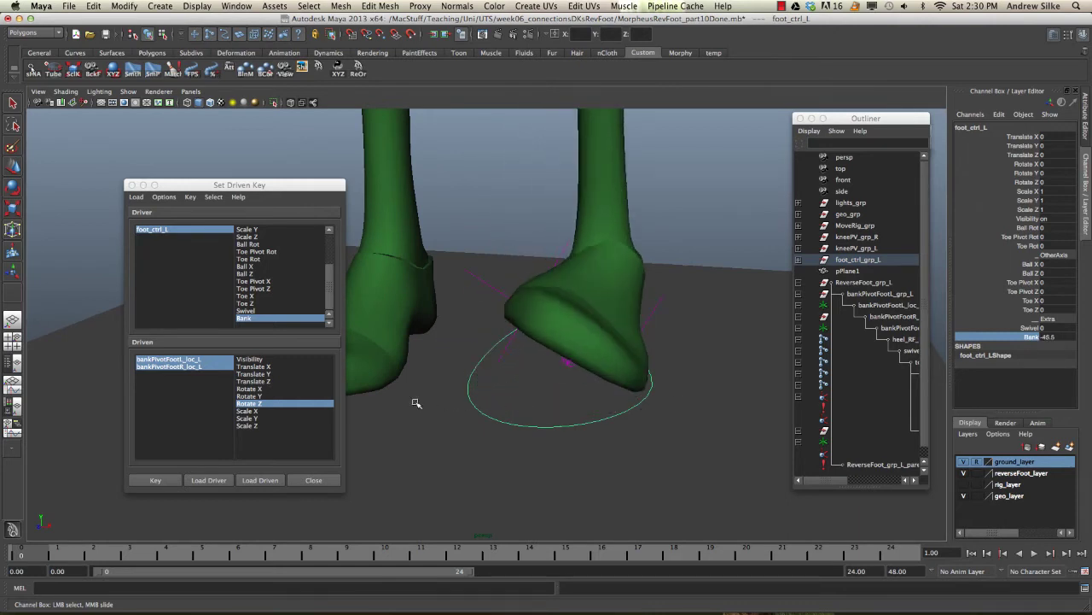
{"action": "left_click_drag", "start_coordinate": [549, 410], "coordinate": [575, 404], "text": "alt"}
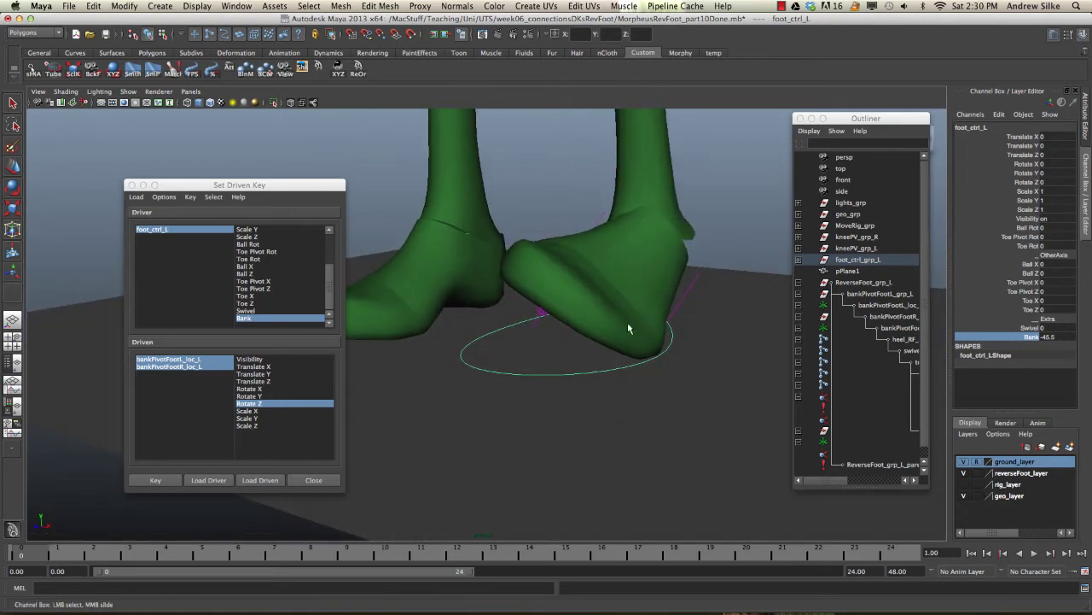
{"action": "left_click", "coordinate": [699, 415]}
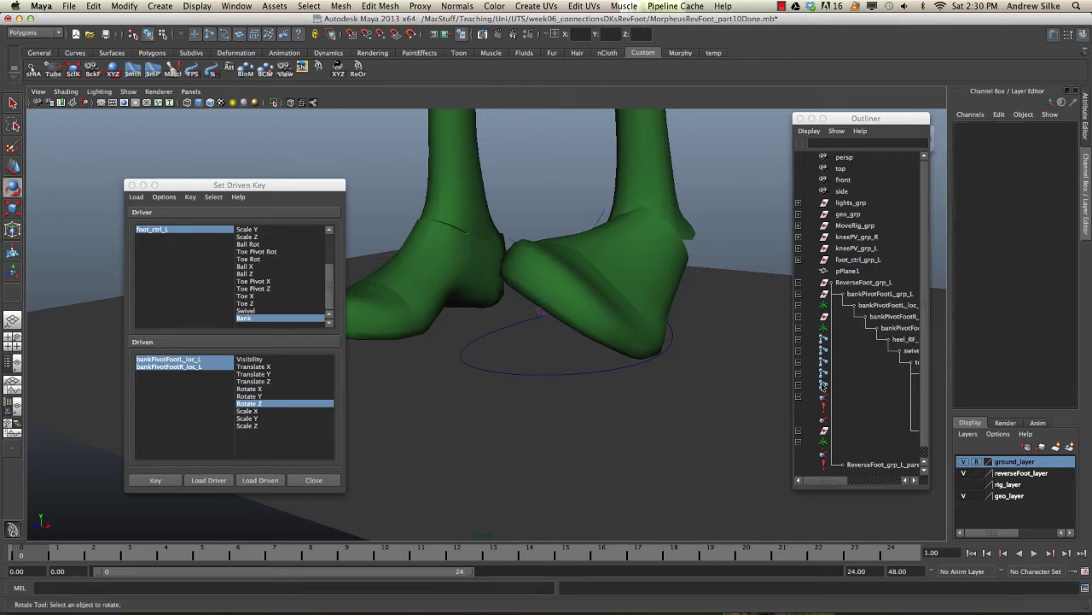
{"action": "left_click", "coordinate": [635, 367]}
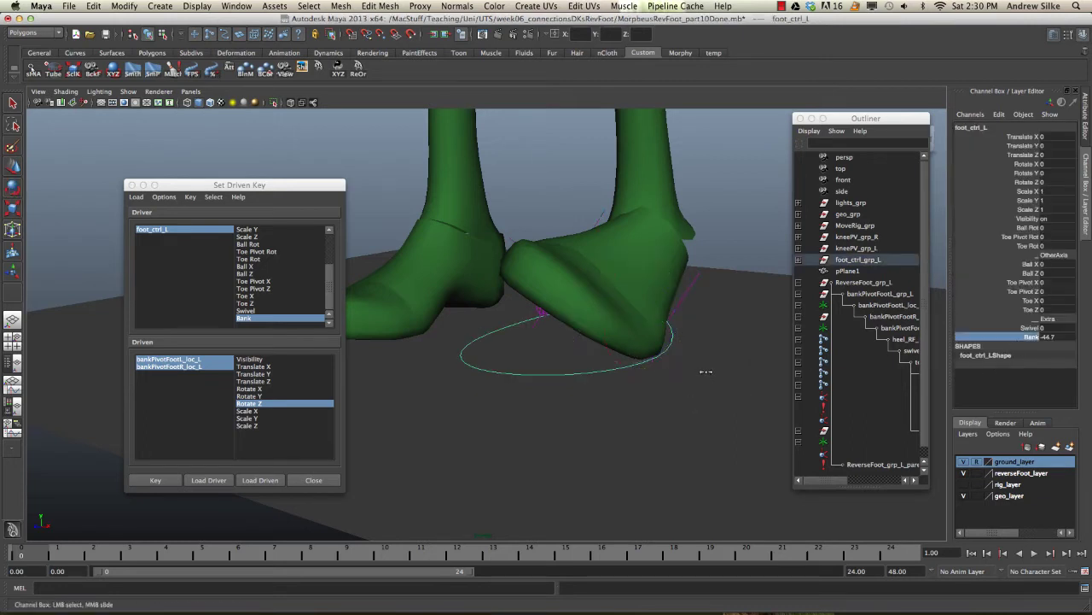
{"action": "middle_click_drag", "start_coordinate": [764, 365], "coordinate": [733, 407]}
{"action": "left_click_drag", "start_coordinate": [611, 426], "coordinate": [777, 412], "text": "alt"}
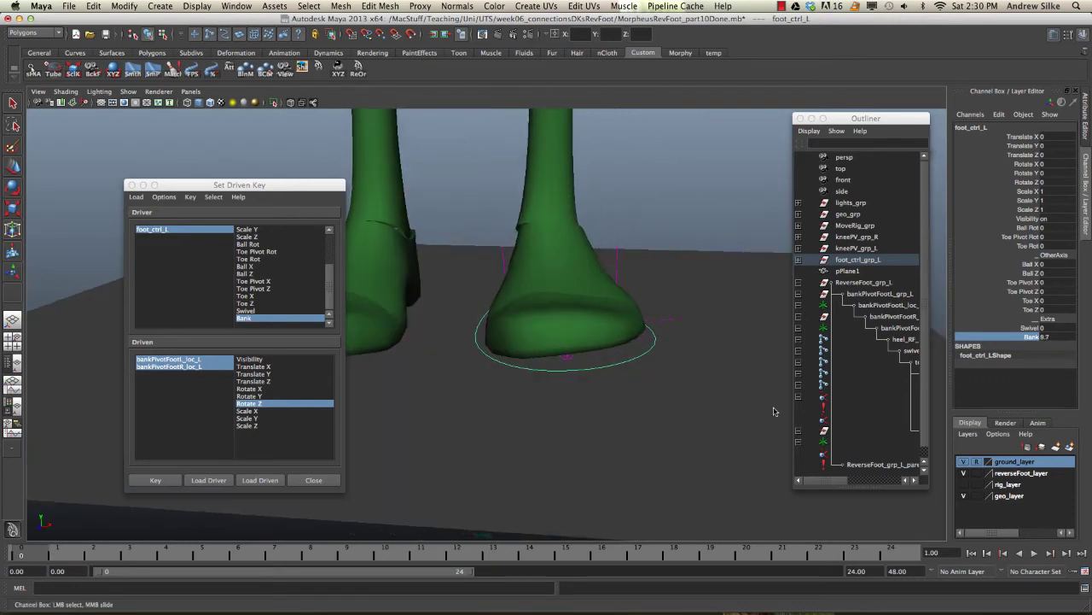
- Inspect bankPivotFootR_loc_L's driven Rotate Z, and scrub foot_ctrl_L's Bank to about -23
{"action": "left_click", "coordinate": [503, 256]}
{"action": "key", "text": "e"}
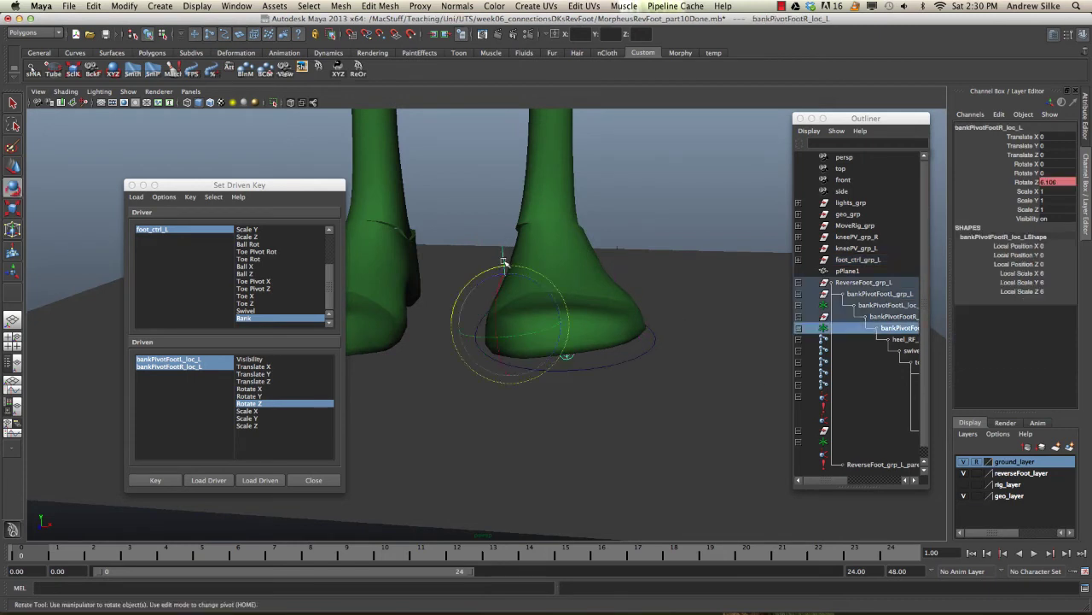
{"action": "left_click_drag", "start_coordinate": [1040, 187], "coordinate": [1051, 185]}
{"action": "left_click", "coordinate": [641, 360]}
{"action": "left_click", "coordinate": [1032, 337]}
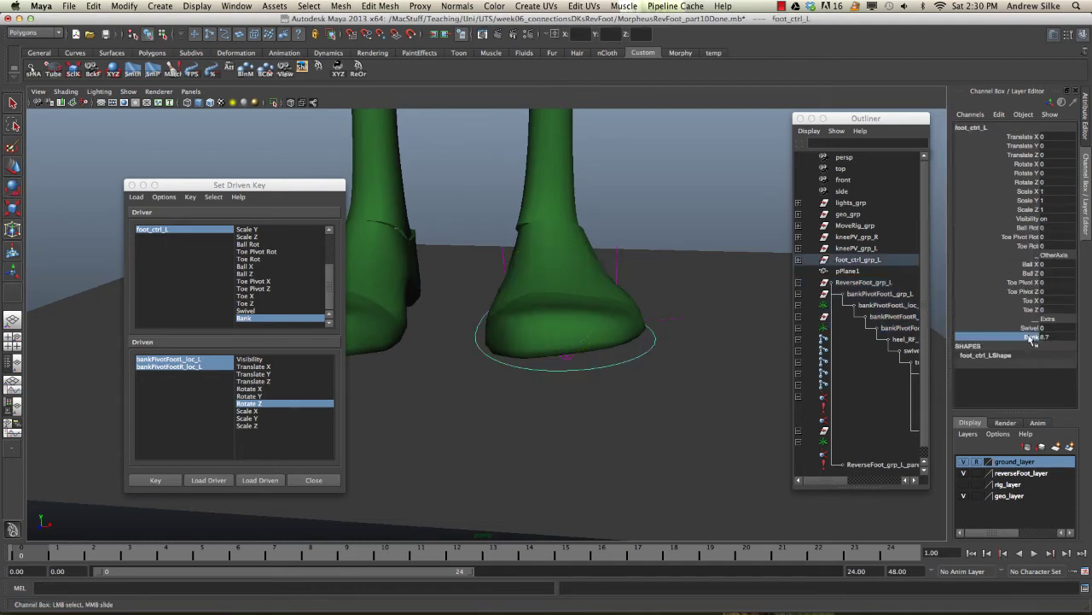
{"action": "middle_click_drag", "start_coordinate": [572, 384], "coordinate": [363, 362]}
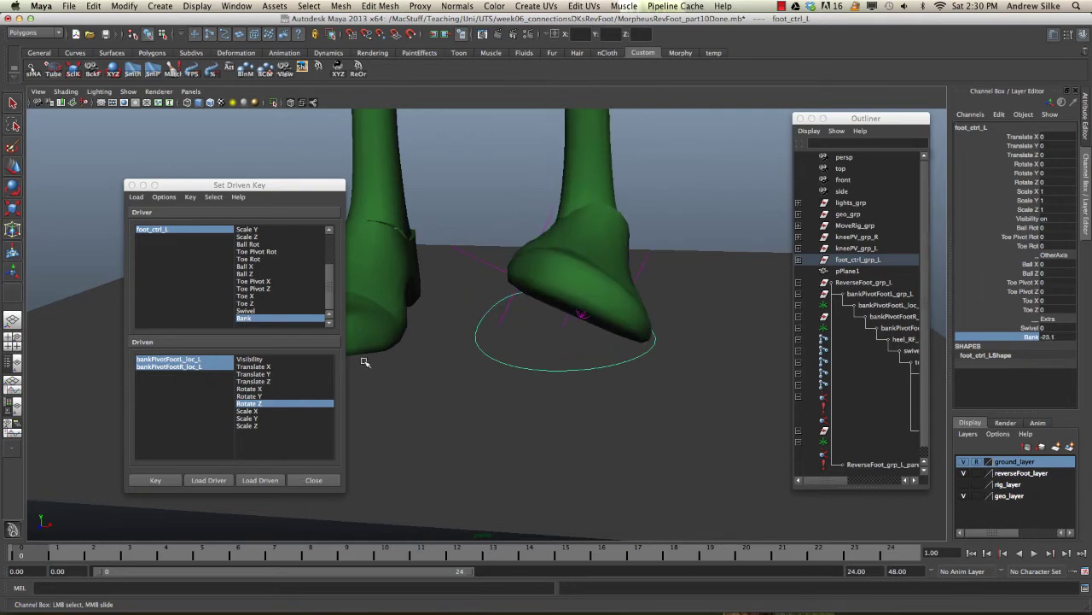
{"action": "left_click_drag", "start_coordinate": [660, 318], "coordinate": [689, 338], "text": "alt"}
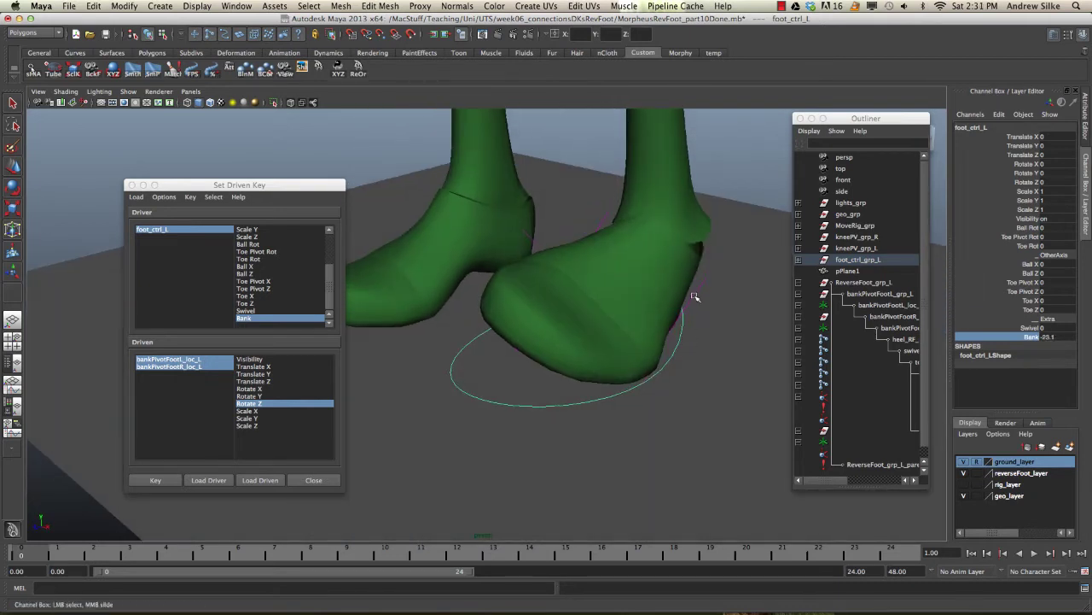
- Select bankPivotFootL_loc_L and bankPivotFootR_loc_L and show their Rotate Z curves in a Graph Editor below the perspective view
{"action": "left_click", "coordinate": [695, 297]}
{"action": "key", "text": "q"}
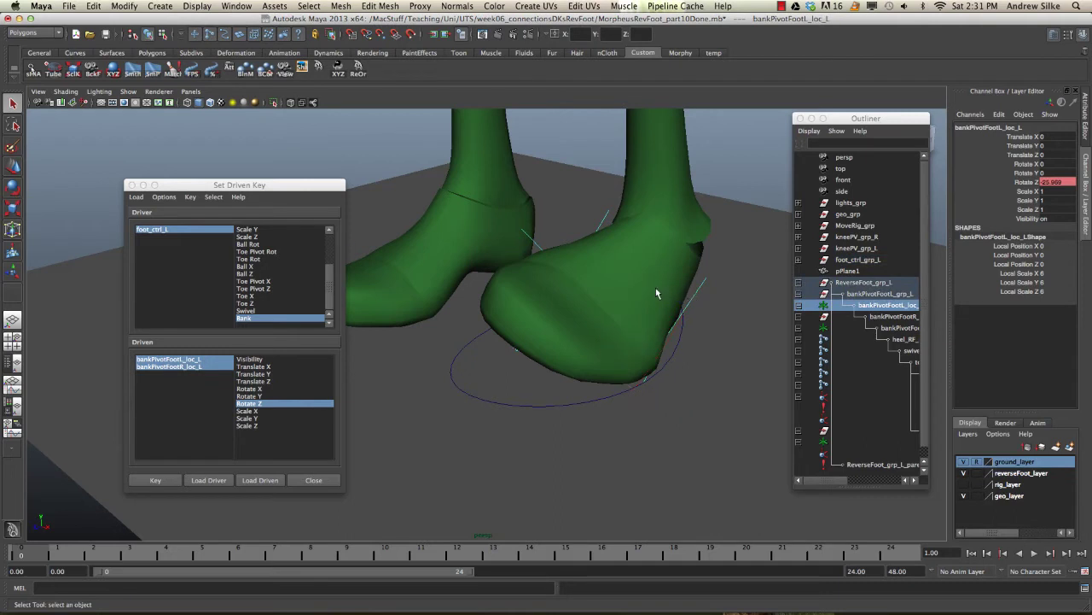
{"action": "left_click", "coordinate": [605, 222], "text": "shift"}
{"action": "mouse_move", "coordinate": [603, 369]}
{"action": "left_mouse_down", "text": "alt"}
{"action": "mouse_move", "coordinate": [592, 361]}
{"action": "mouse_move", "coordinate": [597, 368]}
{"action": "left_mouse_up", "text": "alt"}
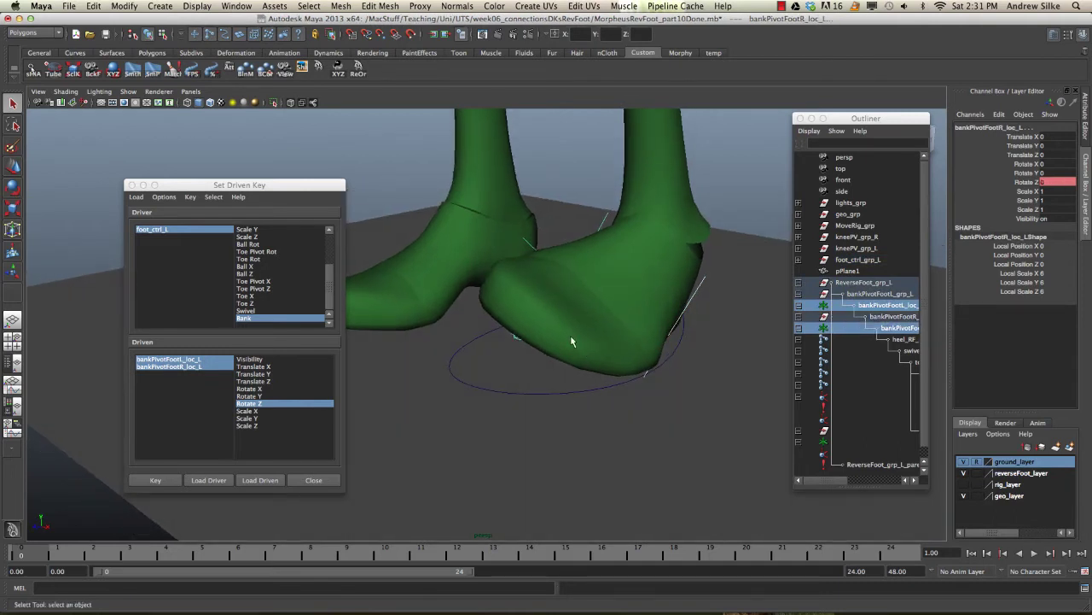
{"action": "key", "text": "space"}
{"action": "left_click", "coordinate": [541, 216]}
{"action": "left_click_drag", "start_coordinate": [539, 217], "coordinate": [504, 215]}
{"action": "left_click", "coordinate": [264, 202]}
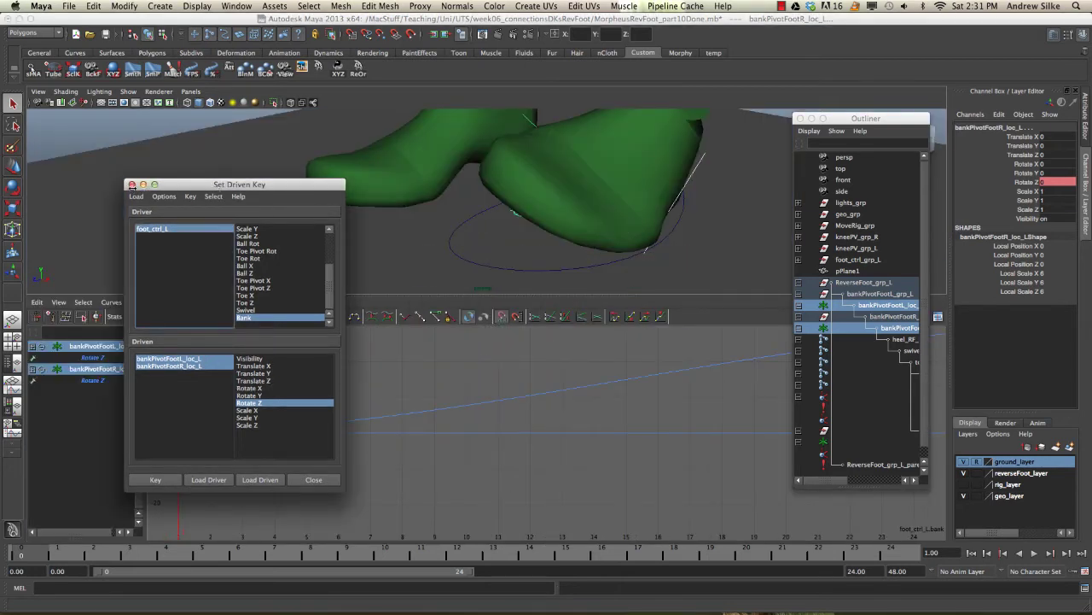
- Close the Set Driven Key window and frame both locators' driven curves in the Graph Editor
{"action": "left_click", "coordinate": [131, 184]}
{"action": "right_click_drag", "start_coordinate": [501, 419], "coordinate": [542, 443], "text": "alt"}
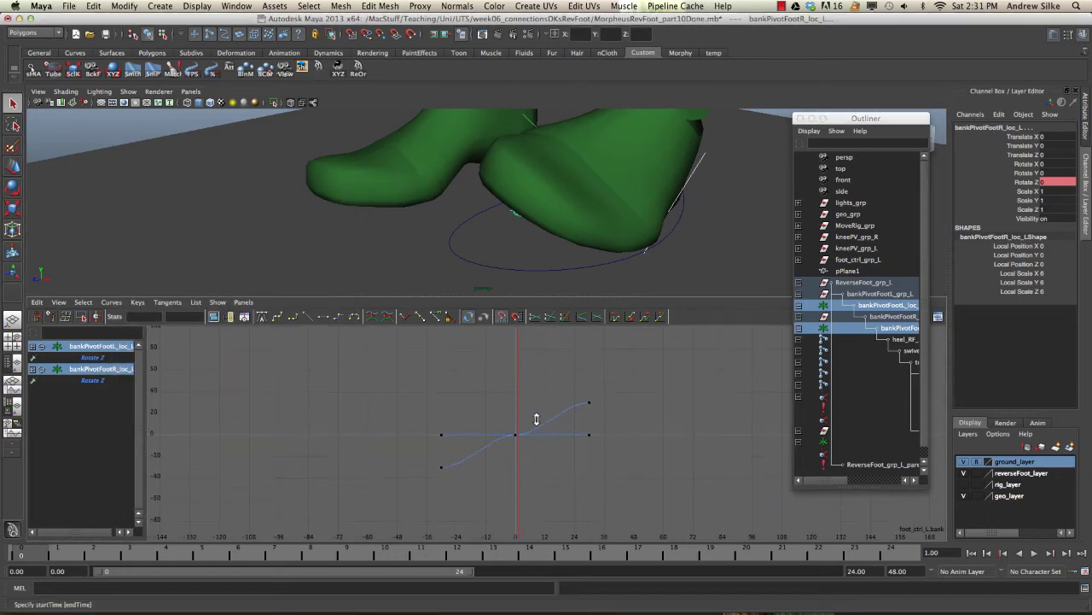
{"action": "right_click_drag", "start_coordinate": [535, 390], "coordinate": [607, 409], "text": "alt"}
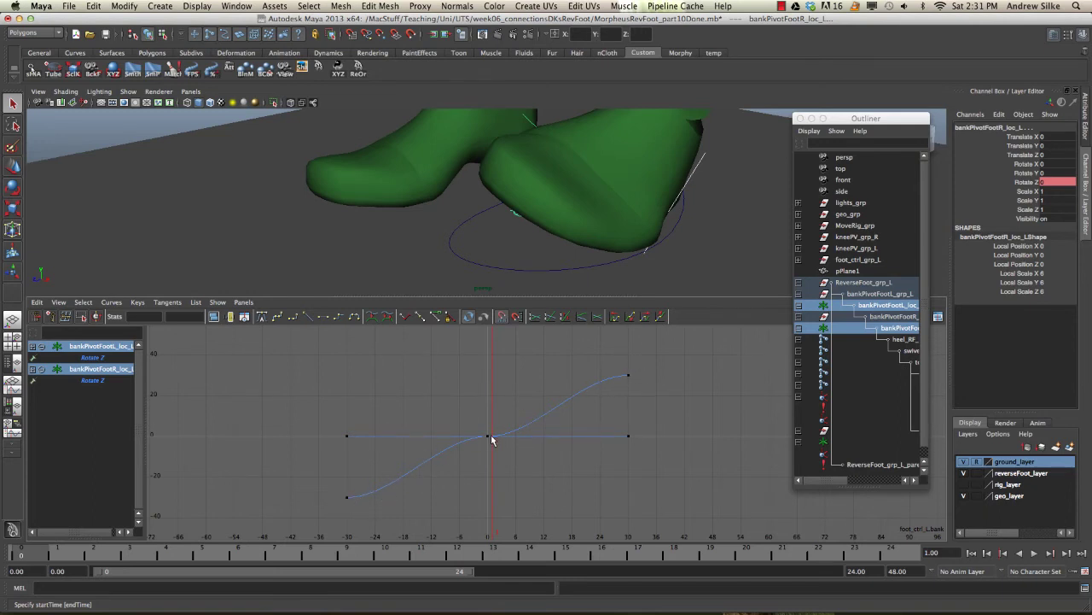
- Apply linear tangents to the keys at 0 and 30 on bankPivotFootR_loc_L's Rotate Z curve
{"action": "left_click", "coordinate": [110, 381]}
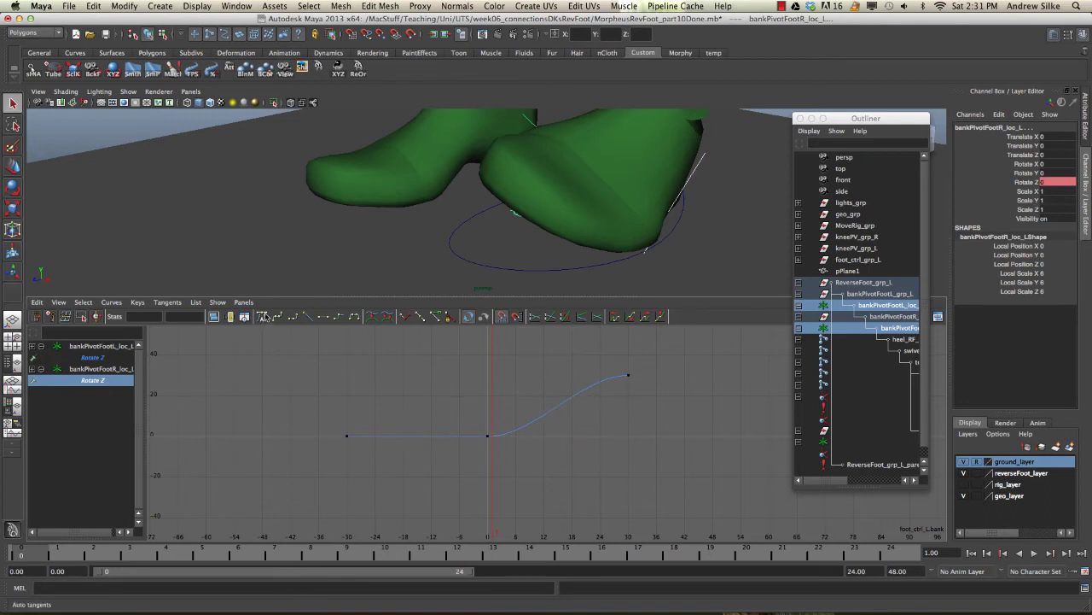
{"action": "middle_click_drag", "start_coordinate": [484, 403], "coordinate": [473, 413], "text": "alt"}
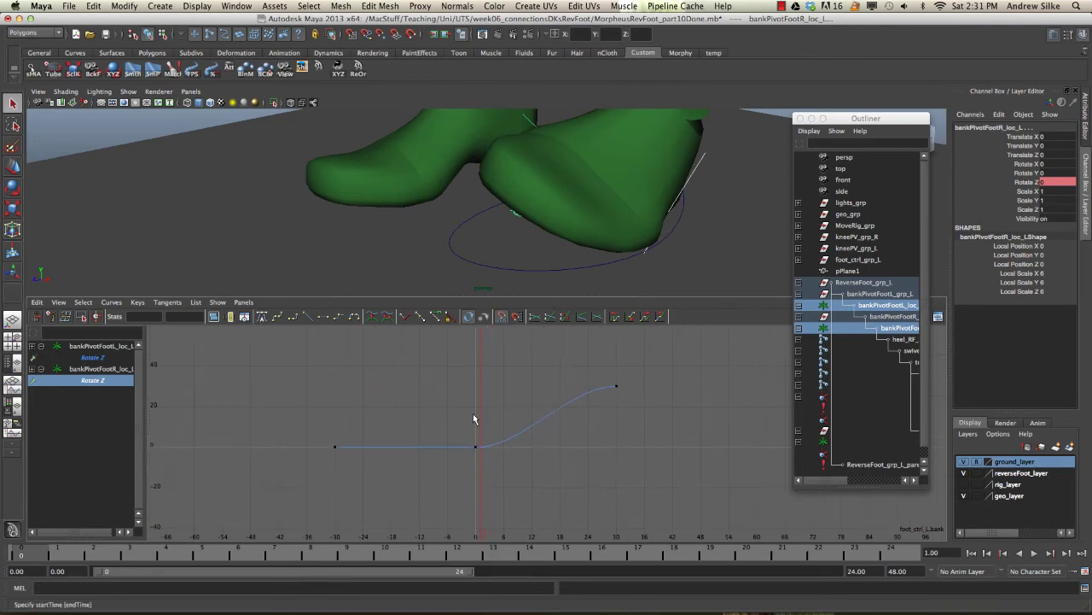
{"action": "left_click_drag", "start_coordinate": [446, 344], "coordinate": [680, 469]}
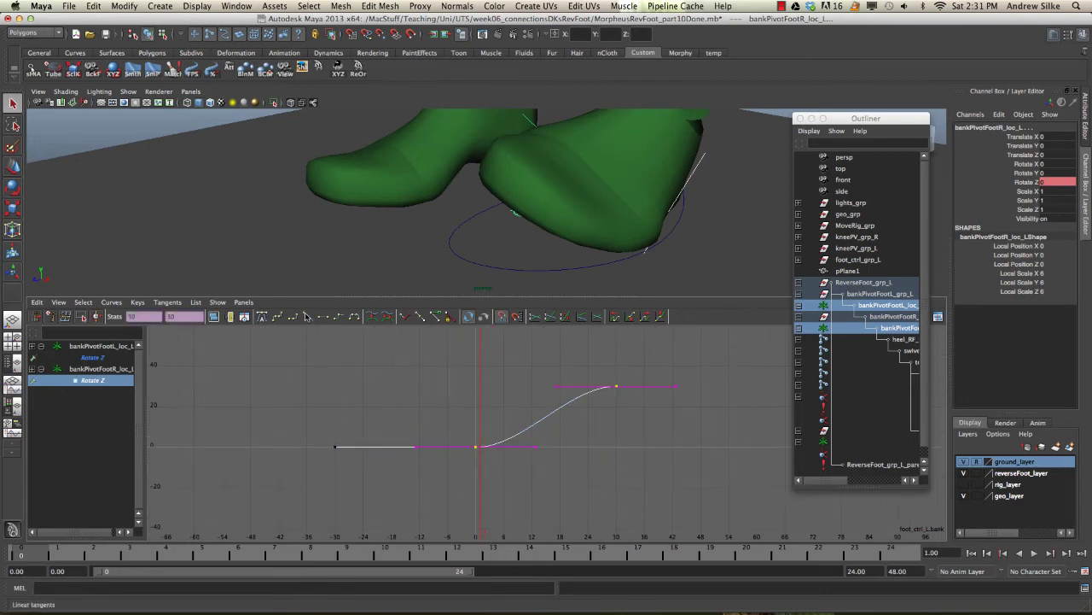
- Apply linear tangents to the keys at -30 and 0 on bankPivotFootL_loc_L's Rotate Z curve and frame it
{"action": "left_click", "coordinate": [103, 348]}
{"action": "left_click", "coordinate": [108, 358]}
{"action": "left_click_drag", "start_coordinate": [285, 396], "coordinate": [475, 503]}
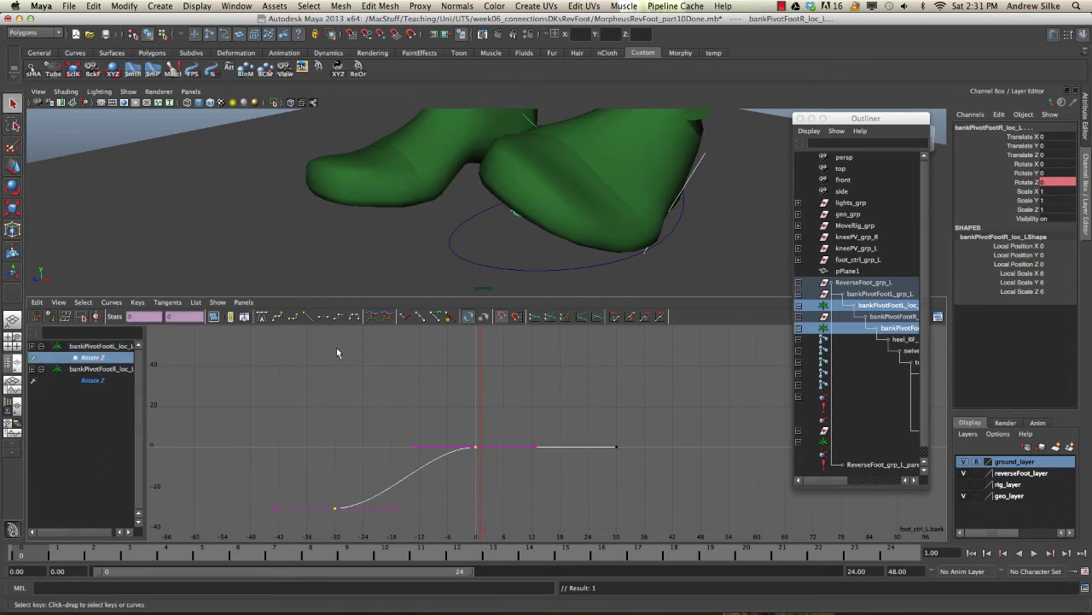
{"action": "left_click", "coordinate": [313, 325]}
{"action": "key", "text": "f"}
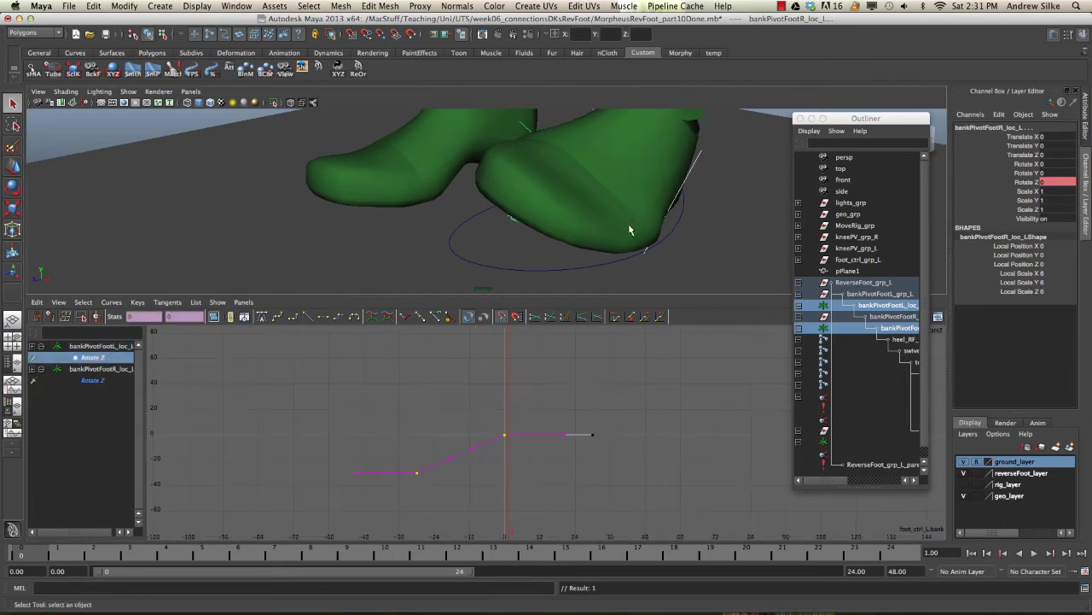
- Examine the tilted foot, foot_ctrl_L's Bank and bankPivotFootL_loc_L's linear Rotate Z curve
{"action": "left_click_drag", "start_coordinate": [629, 232], "coordinate": [653, 236], "text": "alt"}
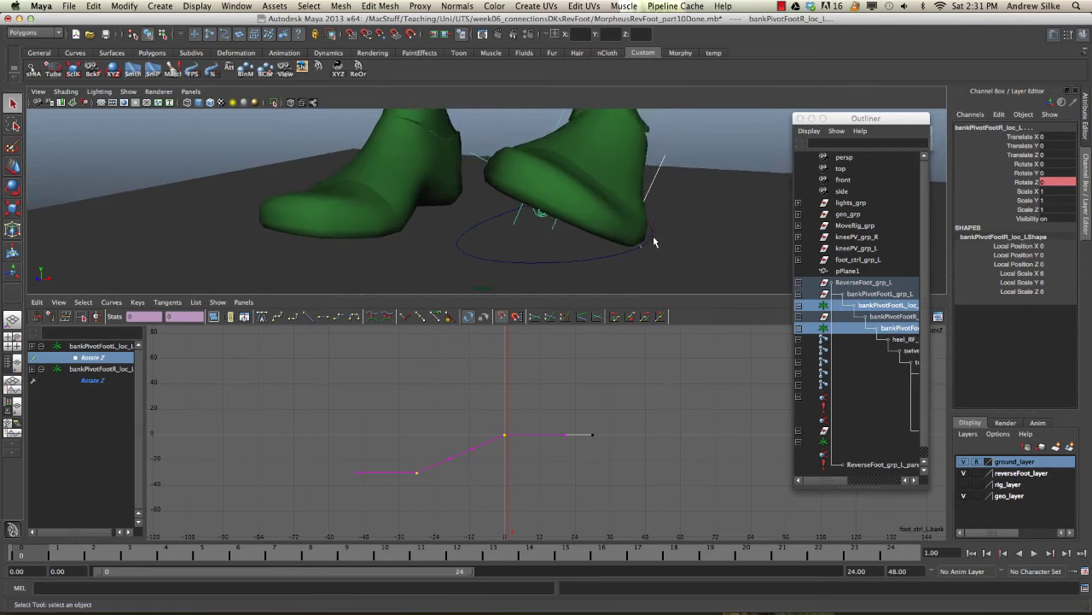
{"action": "left_click", "coordinate": [653, 236]}
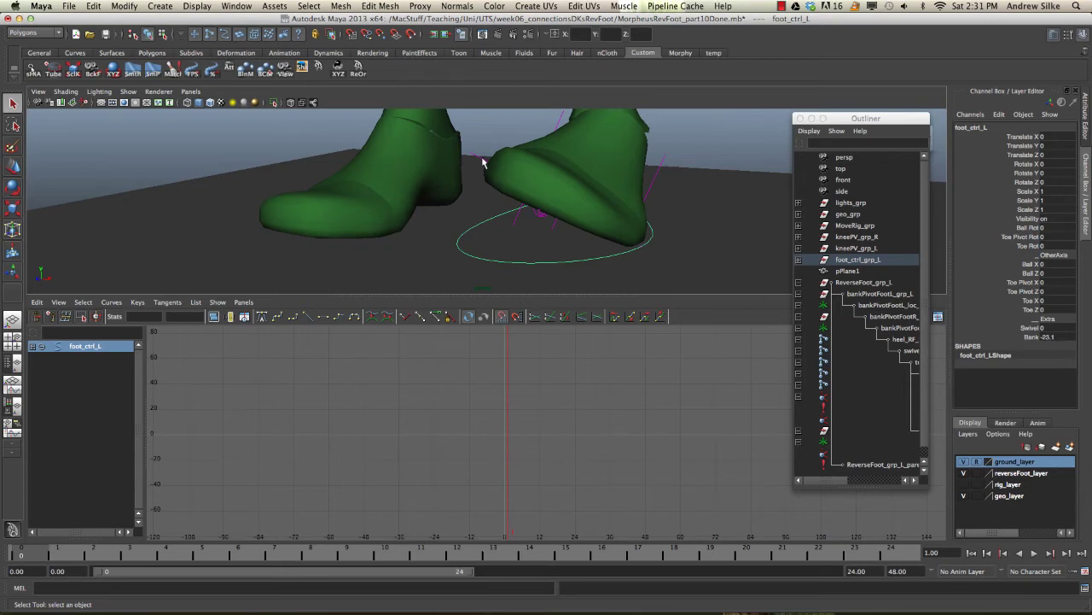
{"action": "left_click", "coordinate": [658, 179]}
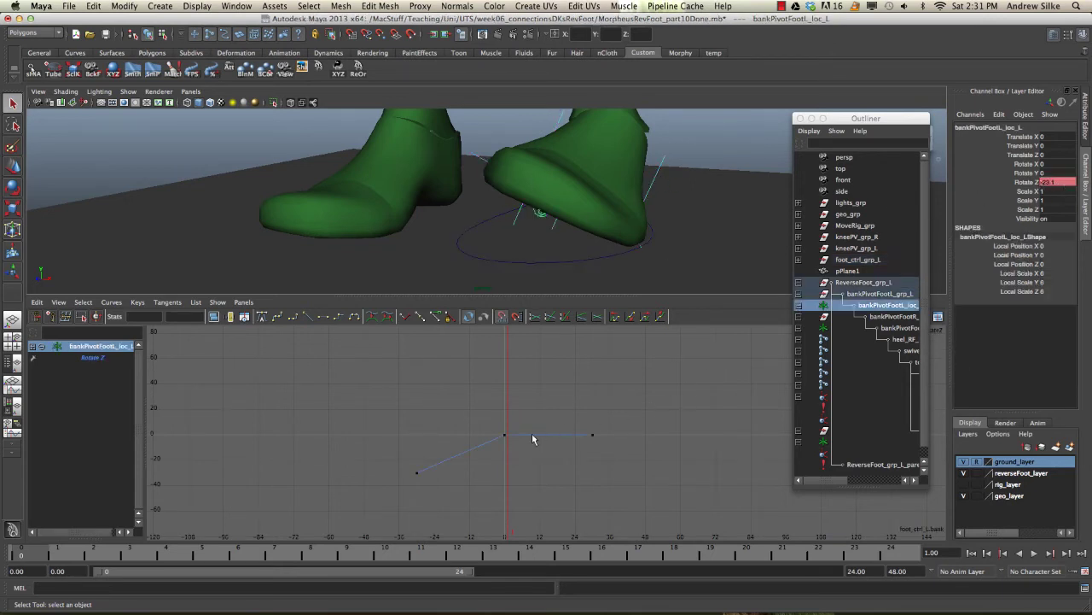
{"action": "left_click", "coordinate": [683, 145]}
{"action": "left_click", "coordinate": [661, 162]}
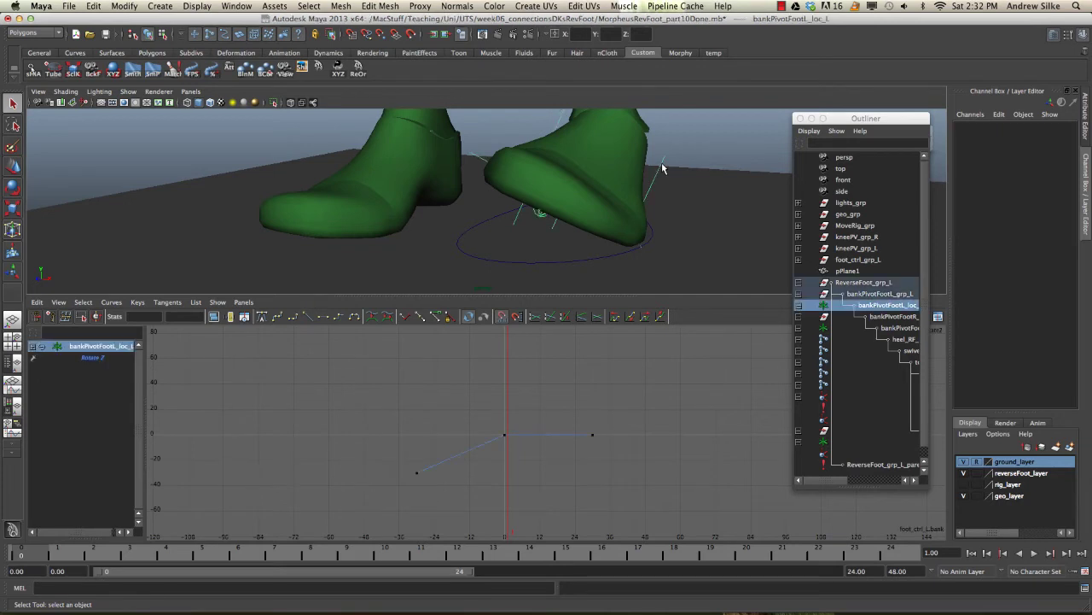
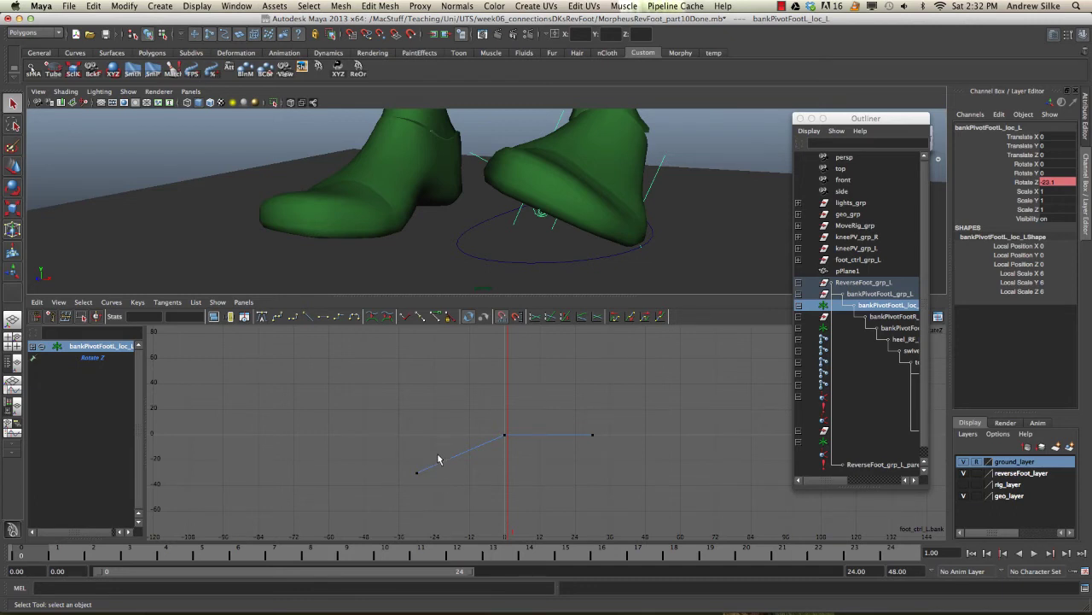
- Turn on the Infinity display for bankPivotFootL_loc_L's Rotate Z curve in the Graph Editor
{"action": "left_click_drag", "start_coordinate": [622, 195], "coordinate": [606, 201], "text": "alt"}
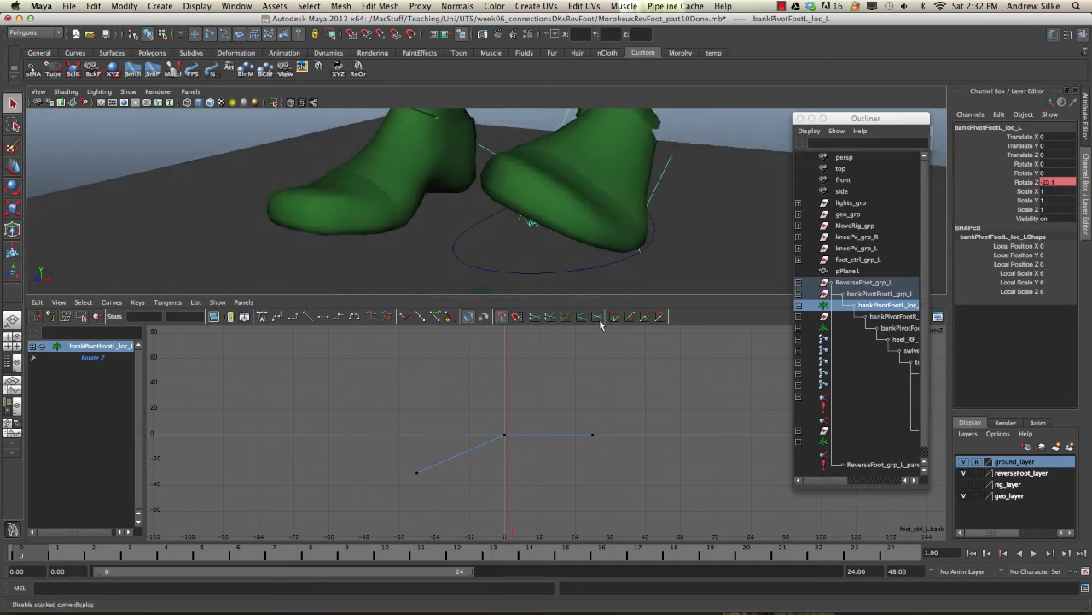
{"action": "middle_click_drag", "start_coordinate": [532, 396], "coordinate": [520, 404], "text": "alt"}
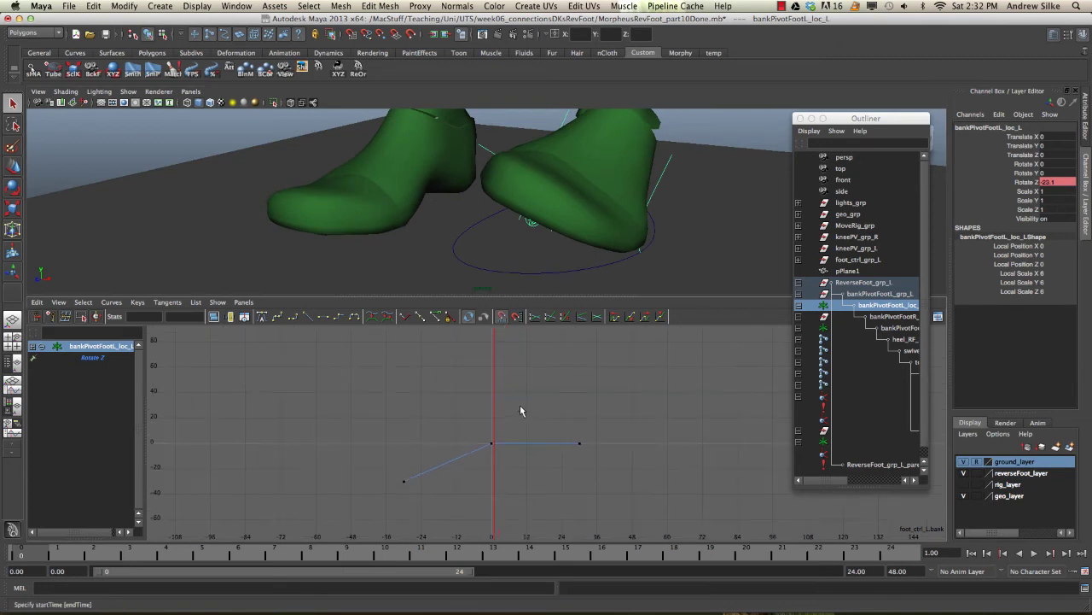
{"action": "left_click", "coordinate": [58, 305]}
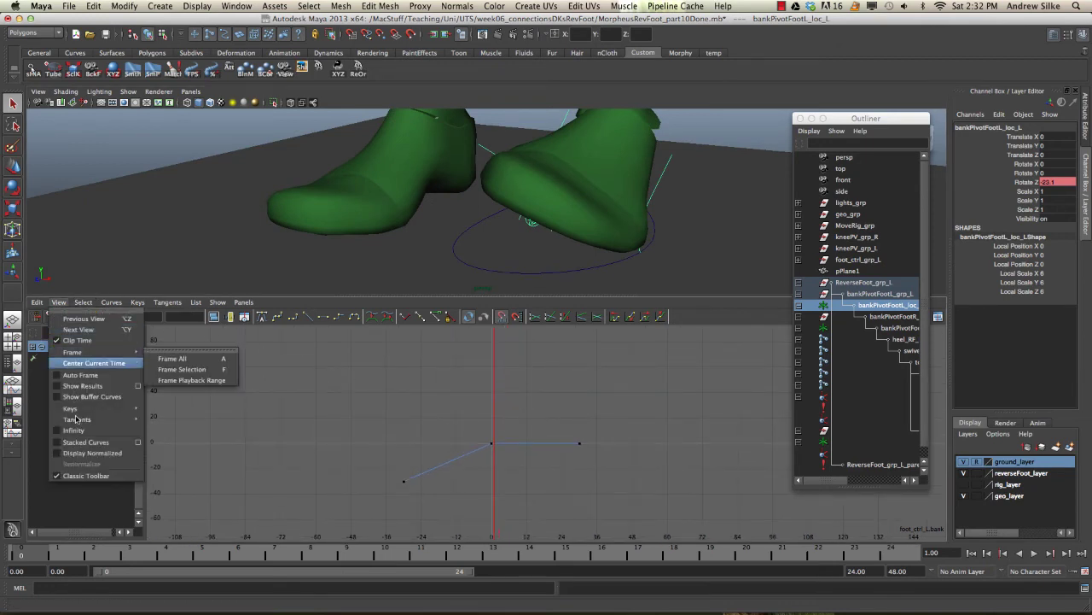
{"action": "left_click", "coordinate": [56, 431]}
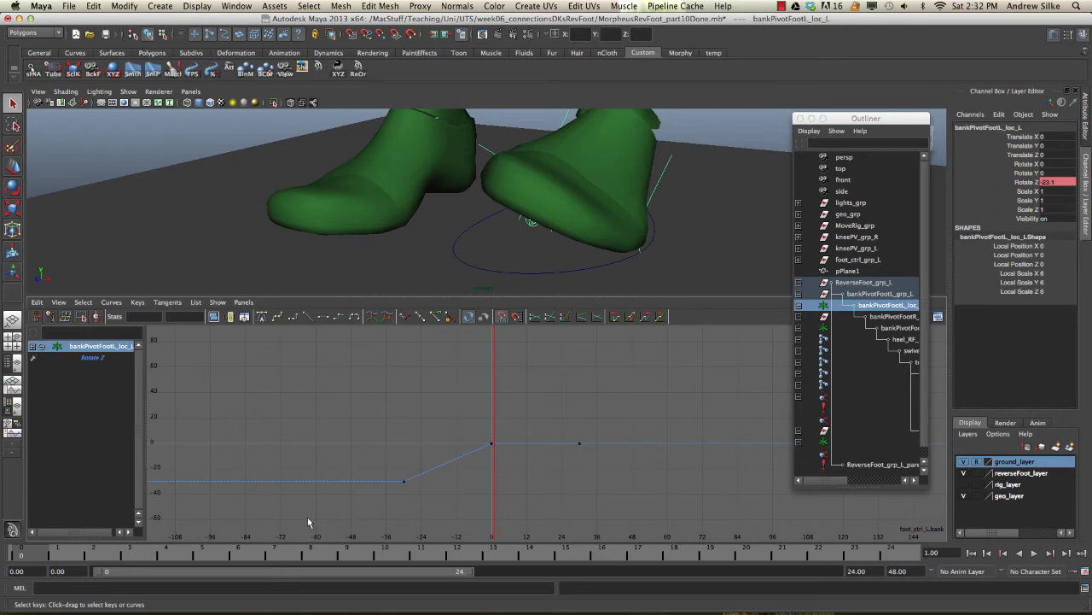
- Apply spline tangents to the key at -30 on bankPivotFootL_loc_L's Rotate Z curve
{"action": "left_click_drag", "start_coordinate": [384, 455], "coordinate": [423, 510]}
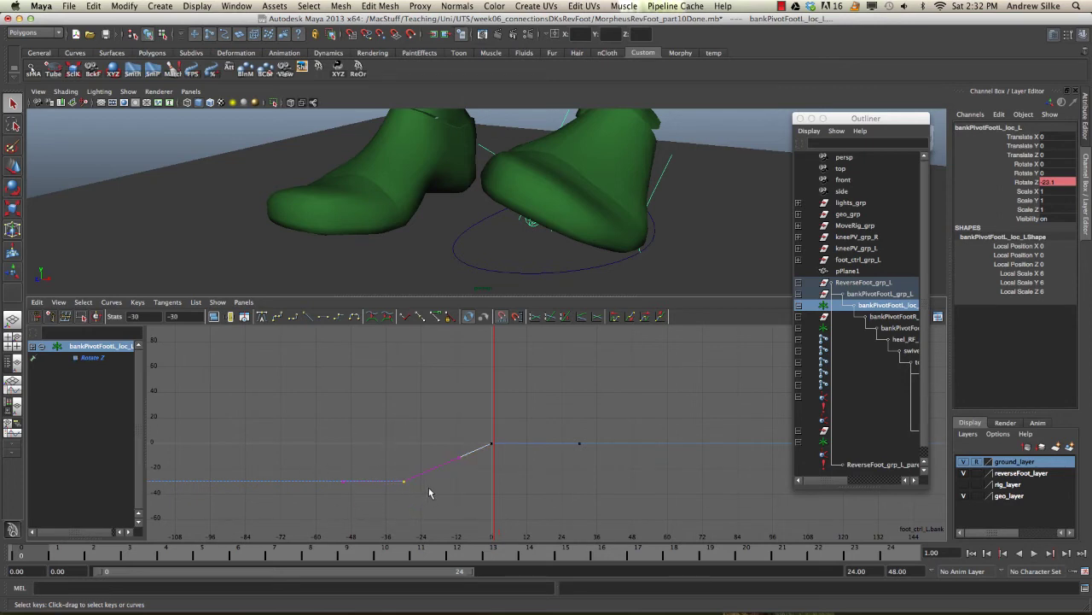
{"action": "middle_click_drag", "start_coordinate": [425, 472], "coordinate": [418, 425], "text": "alt"}
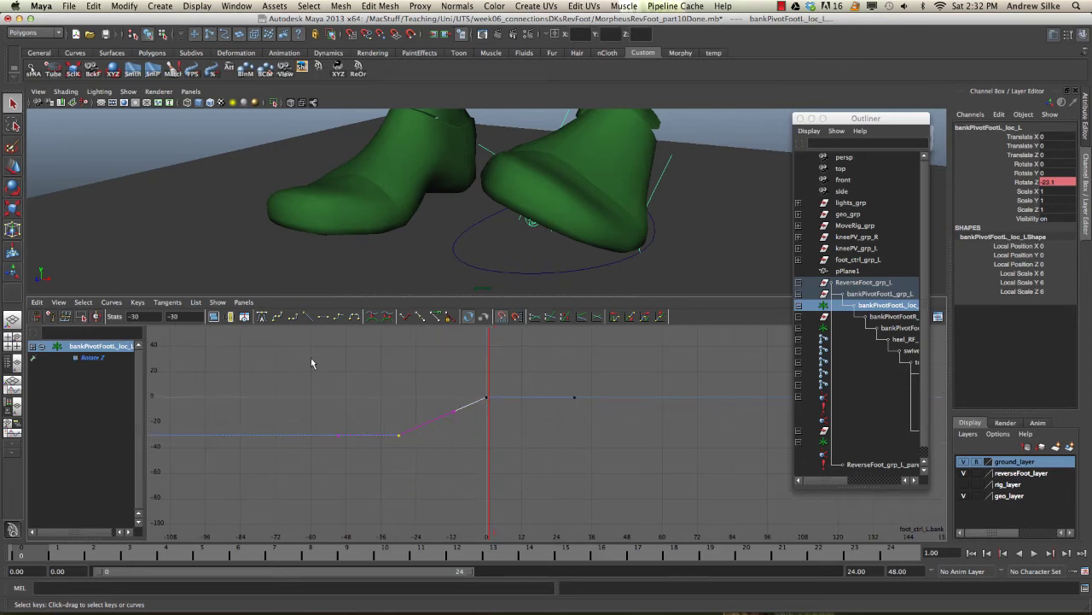
{"action": "left_click", "coordinate": [277, 318]}
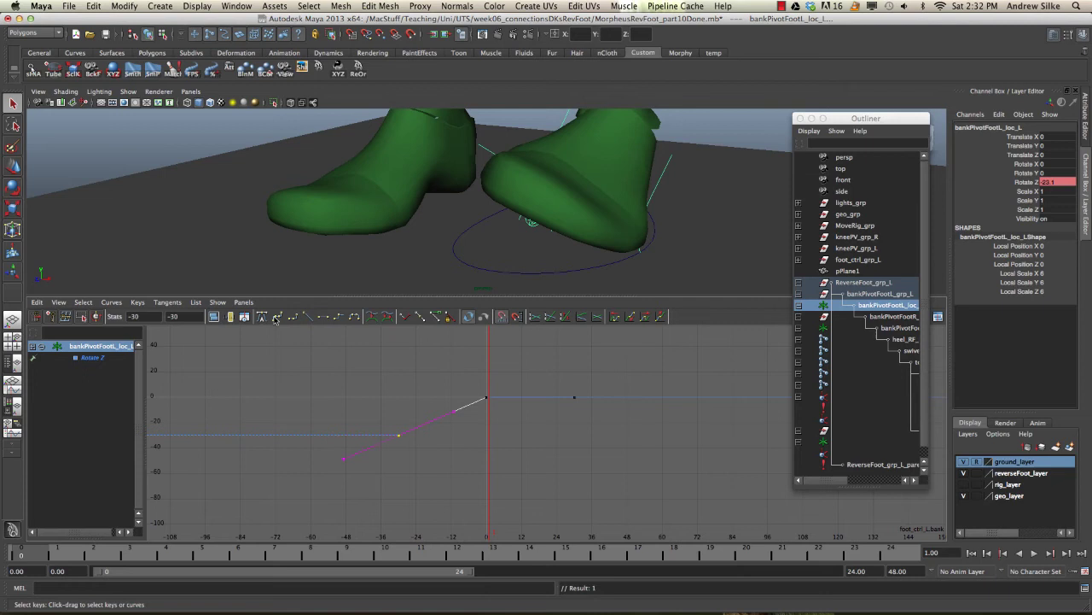
{"action": "left_click", "coordinate": [402, 424]}
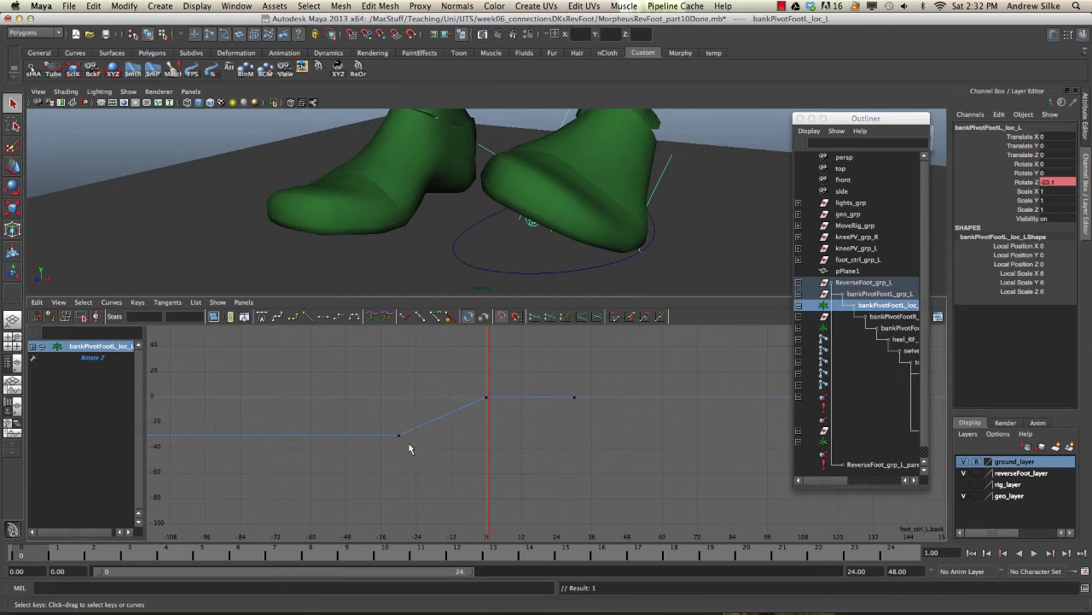
- Set Pre Infinity to Linear for bankPivotFootL_loc_L's Rotate Z curve from its key at -30
{"action": "left_click_drag", "start_coordinate": [359, 378], "coordinate": [423, 482]}
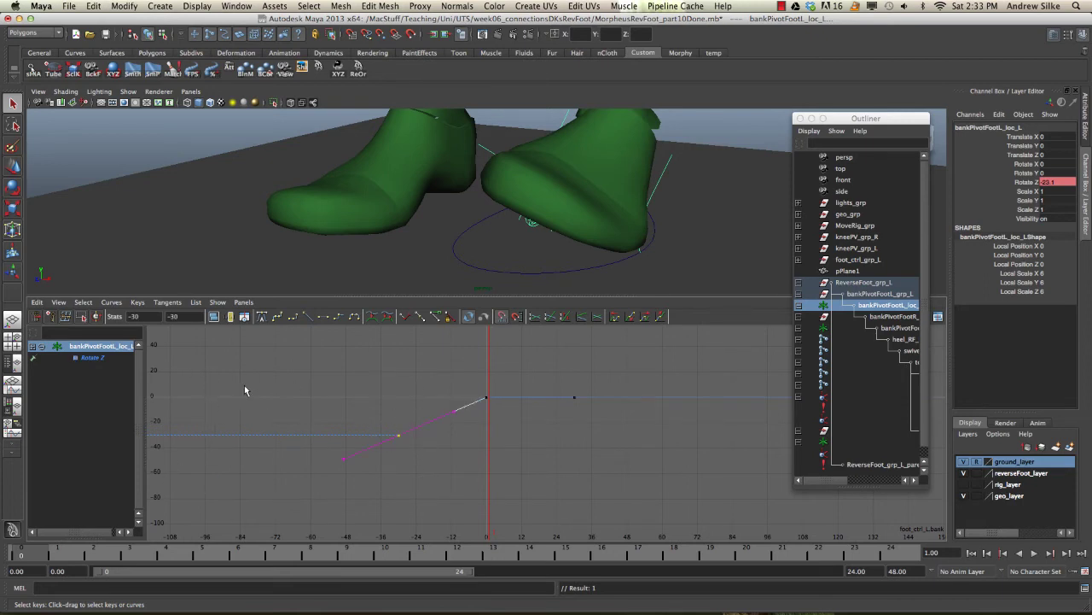
{"action": "left_click", "coordinate": [111, 303]}
{"action": "mouse_move", "coordinate": [127, 320]}
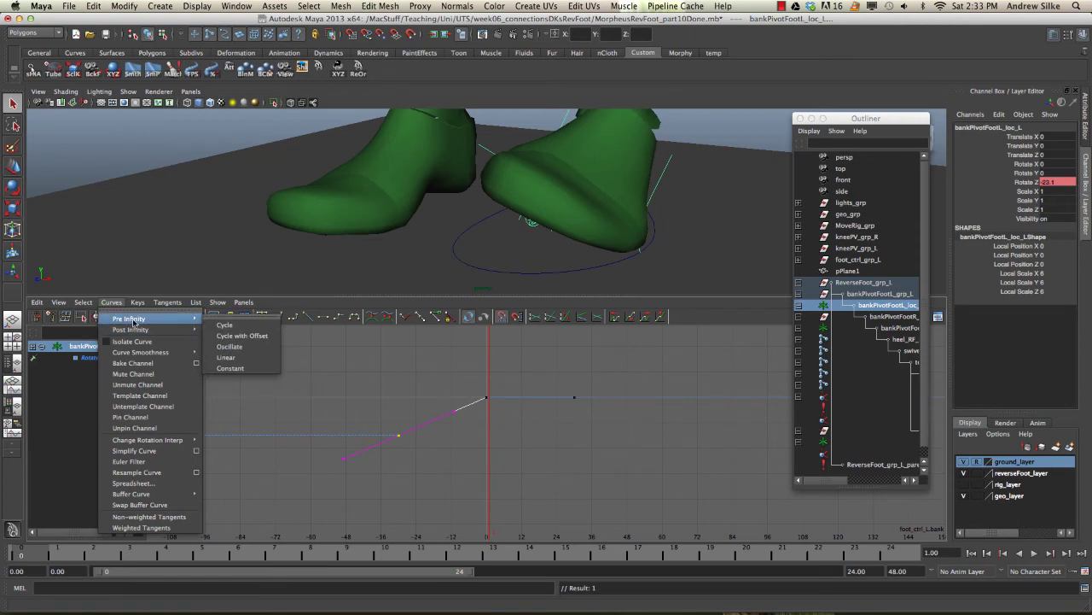
{"action": "left_click", "coordinate": [226, 358]}
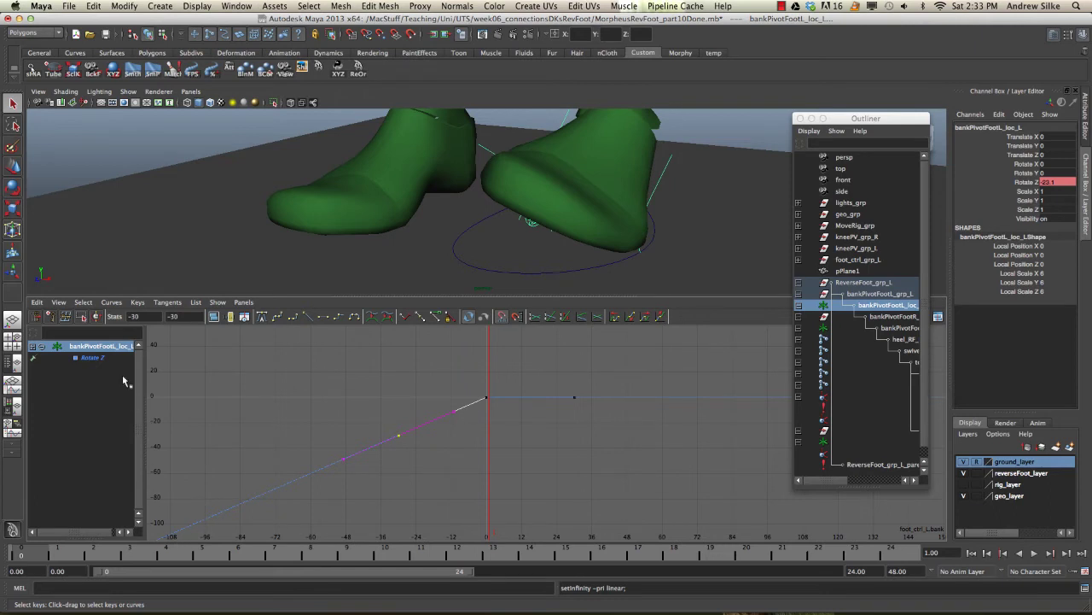
- Apply spline tangents to the key at 30 on bankPivotFootR_loc_L's Rotate Z curve and set its Post Infinity to Linear
{"action": "left_click", "coordinate": [487, 146]}
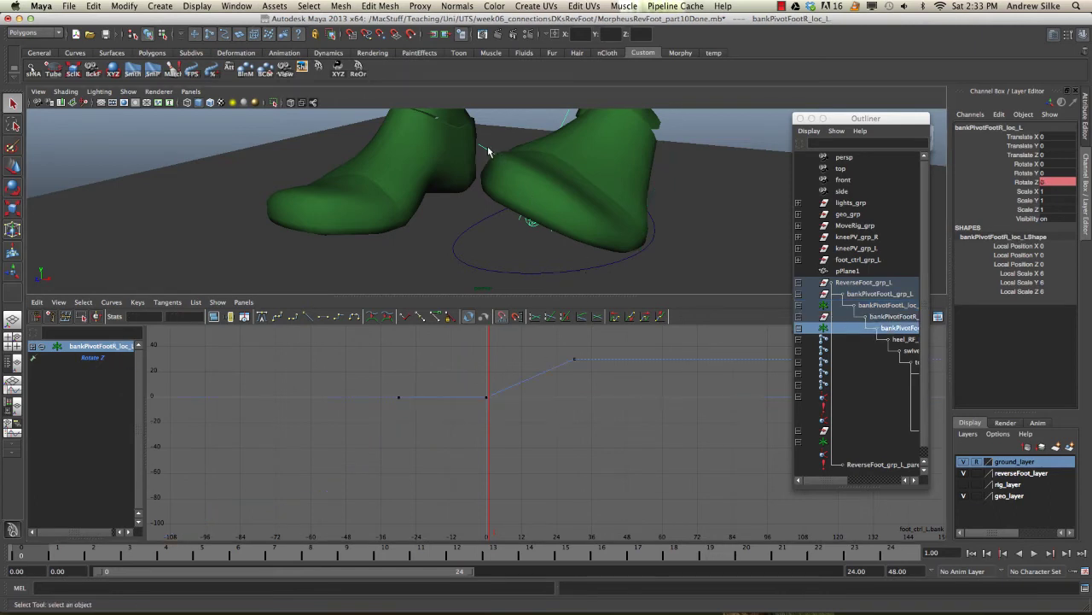
{"action": "left_click_drag", "start_coordinate": [569, 343], "coordinate": [583, 377]}
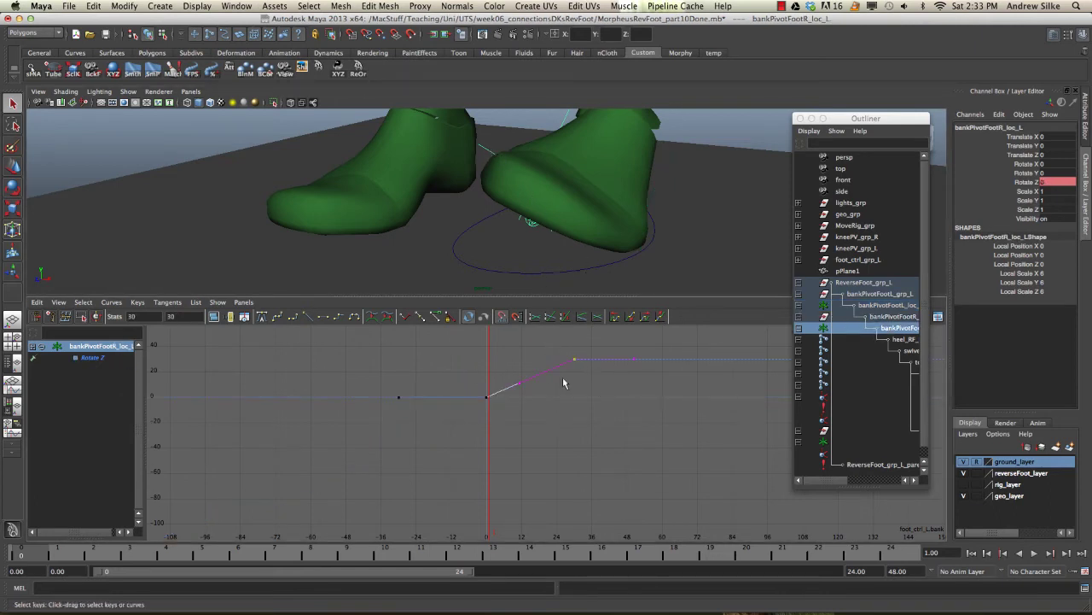
{"action": "left_click", "coordinate": [277, 321]}
{"action": "middle_click_drag", "start_coordinate": [429, 406], "coordinate": [378, 449], "text": "alt"}
{"action": "left_click", "coordinate": [111, 302]}
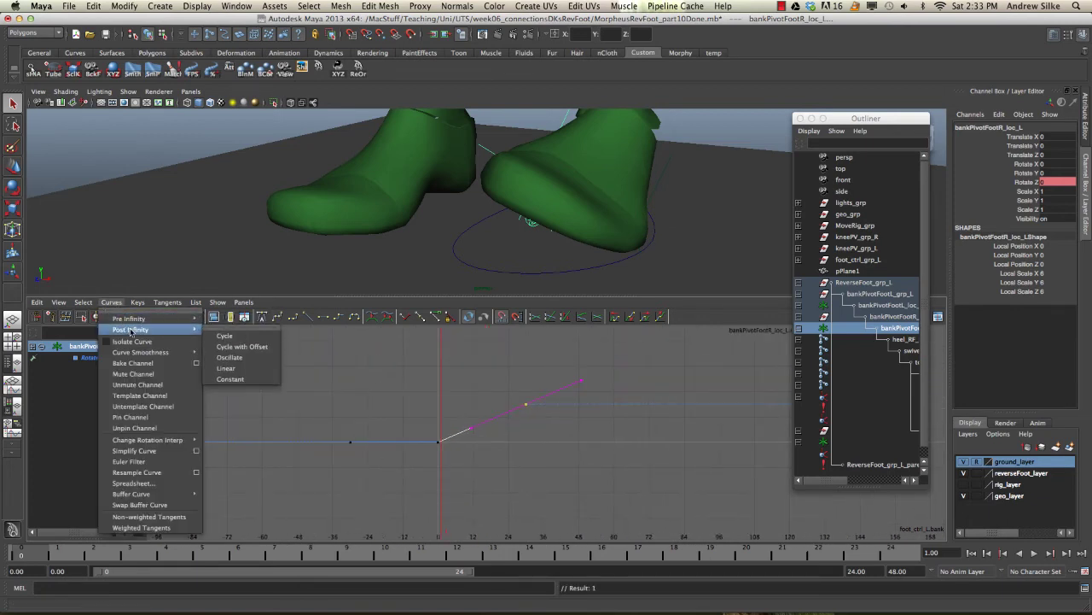
{"action": "left_click", "coordinate": [227, 368]}
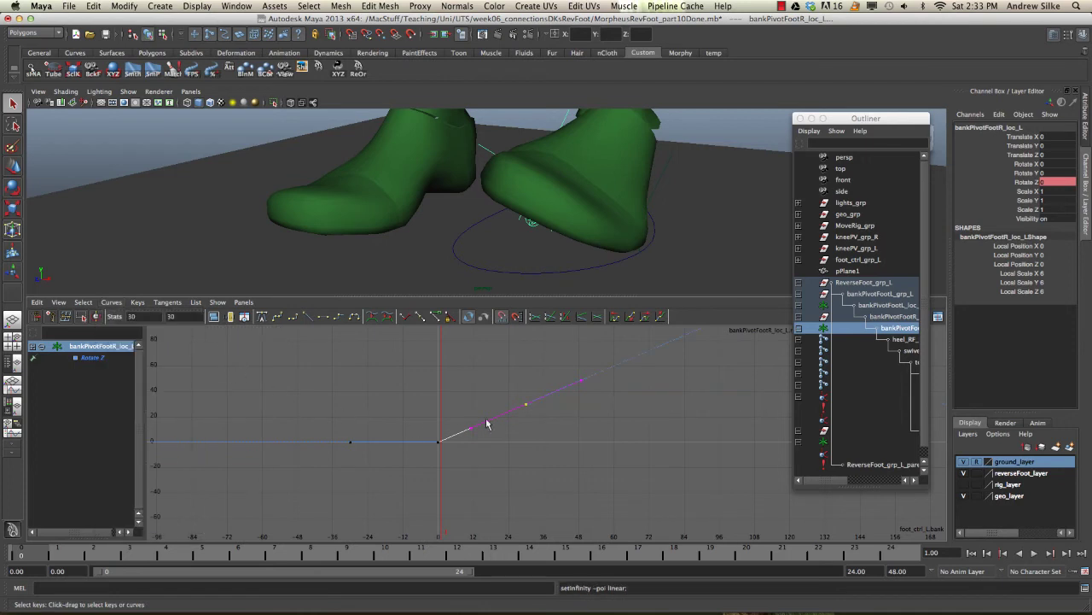
- Select both bank pivot locators in wireframe and examine their extended Rotate Z curves together
{"action": "middle_click_drag", "start_coordinate": [487, 424], "coordinate": [504, 450], "text": "alt"}
{"action": "right_click_drag", "start_coordinate": [668, 378], "coordinate": [561, 390], "text": "alt"}
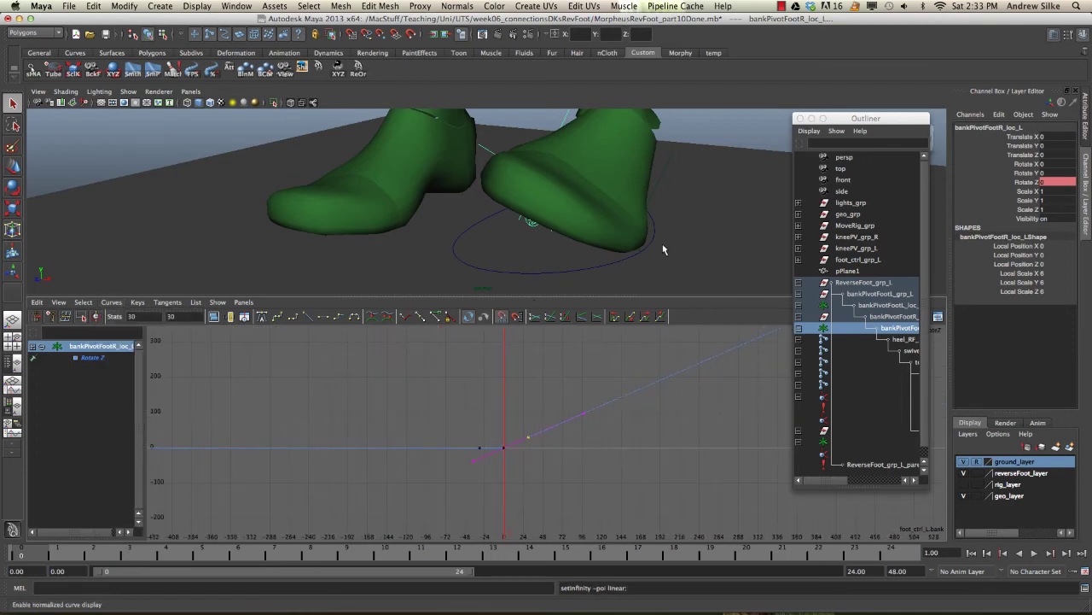
{"action": "key", "text": "4"}
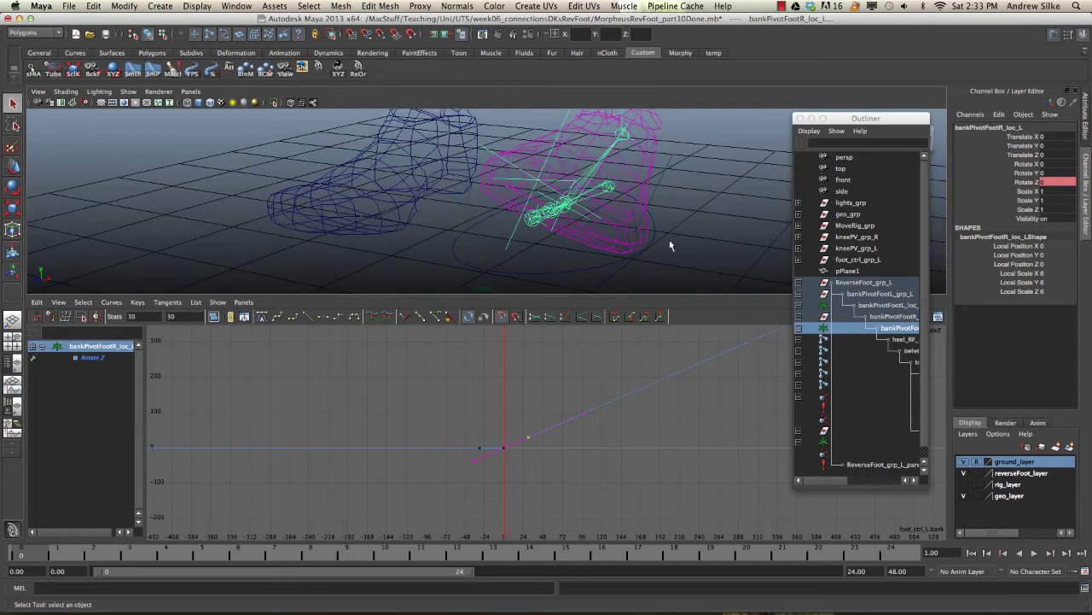
{"action": "left_click", "coordinate": [685, 253], "text": "shift"}
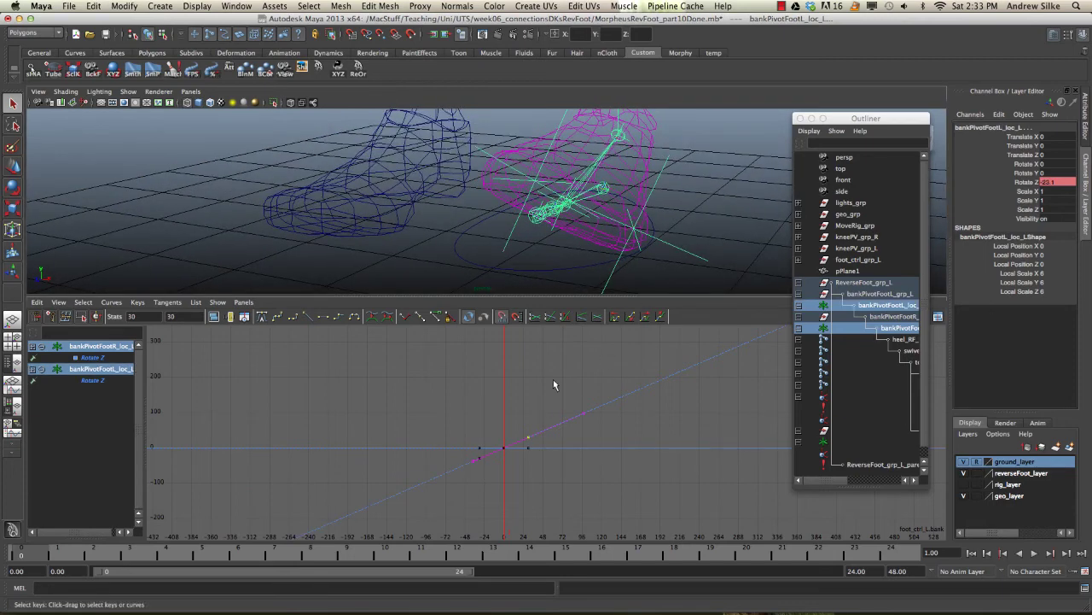
{"action": "left_click", "coordinate": [480, 470]}
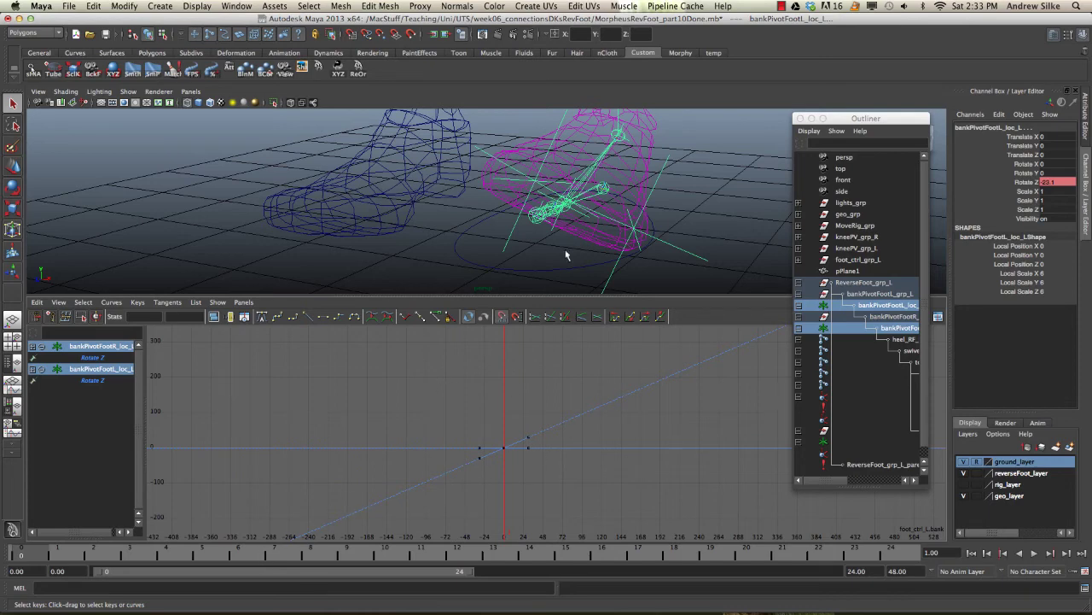
- Set foot_ctrl_L's Bank to 0 and return the viewport to shaded display
{"action": "left_click", "coordinate": [653, 231]}
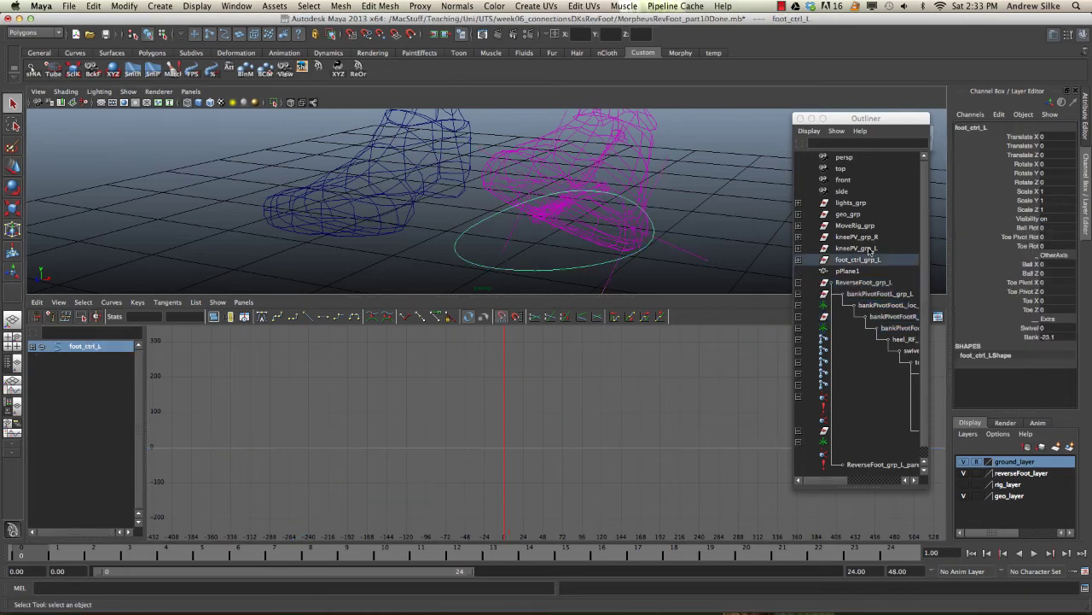
{"action": "double_click", "coordinate": [1062, 337]}
{"action": "type", "text": "0"}
{"action": "key", "text": "Return"}
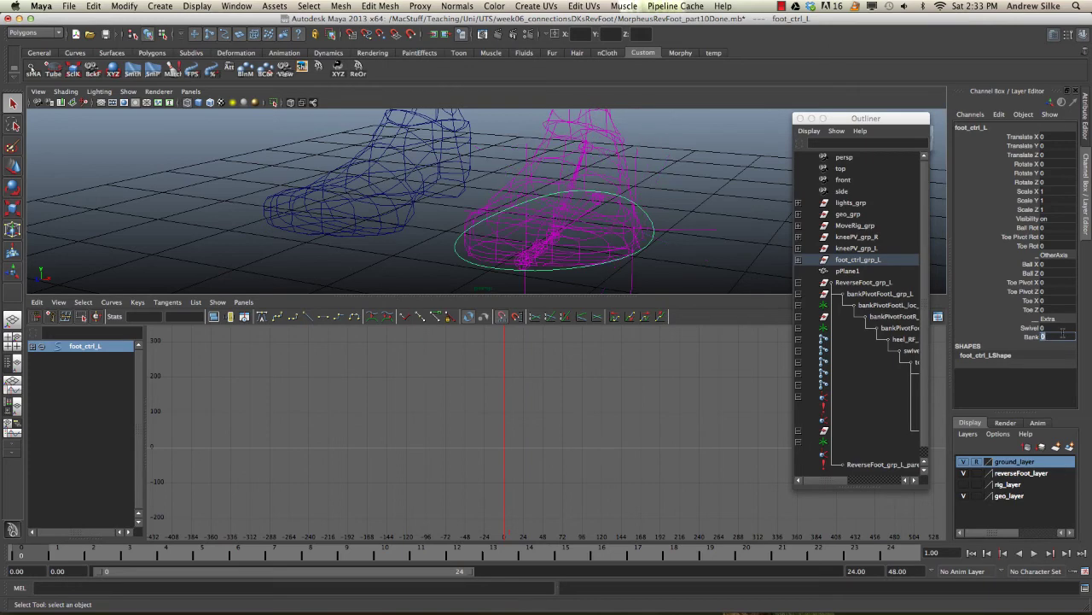
{"action": "key", "text": "5"}
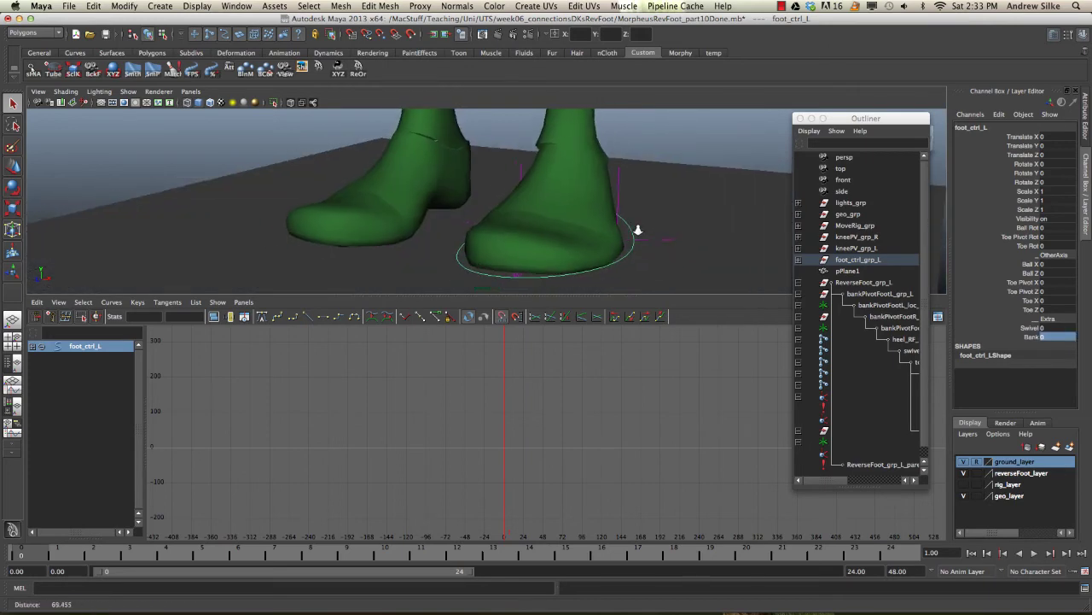
- Test the foot's tilt by scrubbing foot_ctrl_L's Bank, and reset Bank to 0
{"action": "left_click", "coordinate": [1029, 337]}
{"action": "middle_click_drag", "start_coordinate": [613, 222], "coordinate": [508, 231]}
{"action": "key", "text": "z"}
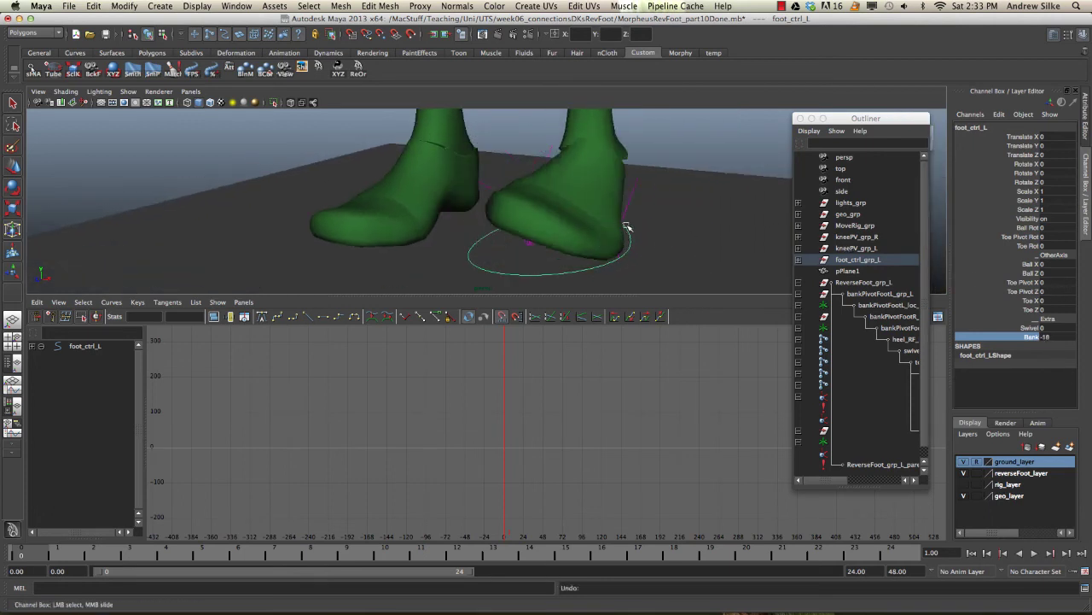
{"action": "left_click", "coordinate": [1059, 337]}
{"action": "type", "text": "0"}
{"action": "key", "text": "Return"}
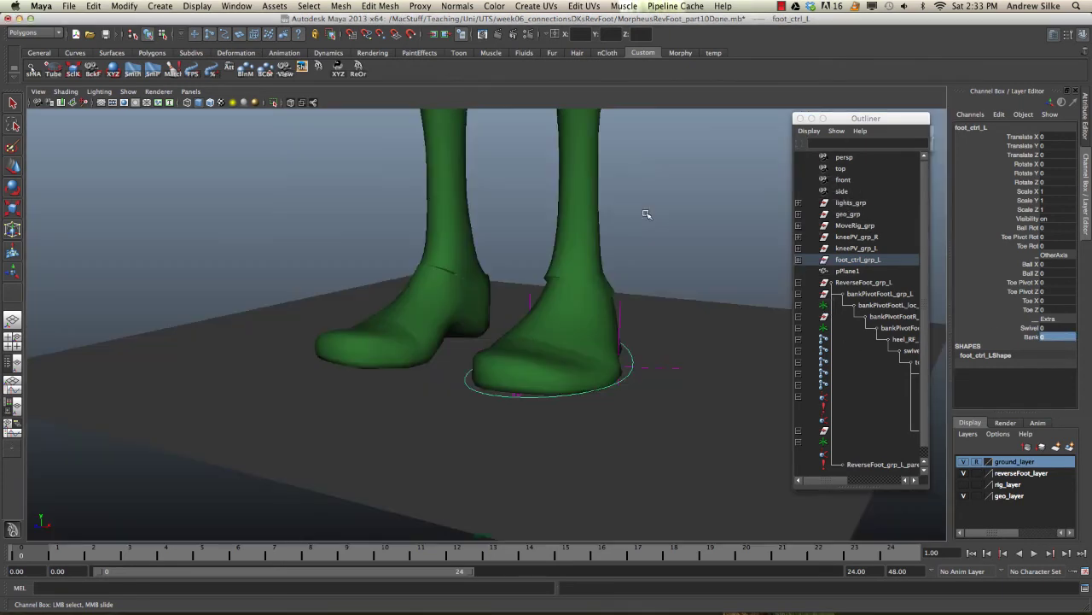
- Close the Outliner and frame both legs in the perspective view
{"action": "scroll", "coordinate": [653, 236], "scroll_direction": "up", "scroll_amount": 3}
{"action": "left_click", "coordinate": [800, 119]}
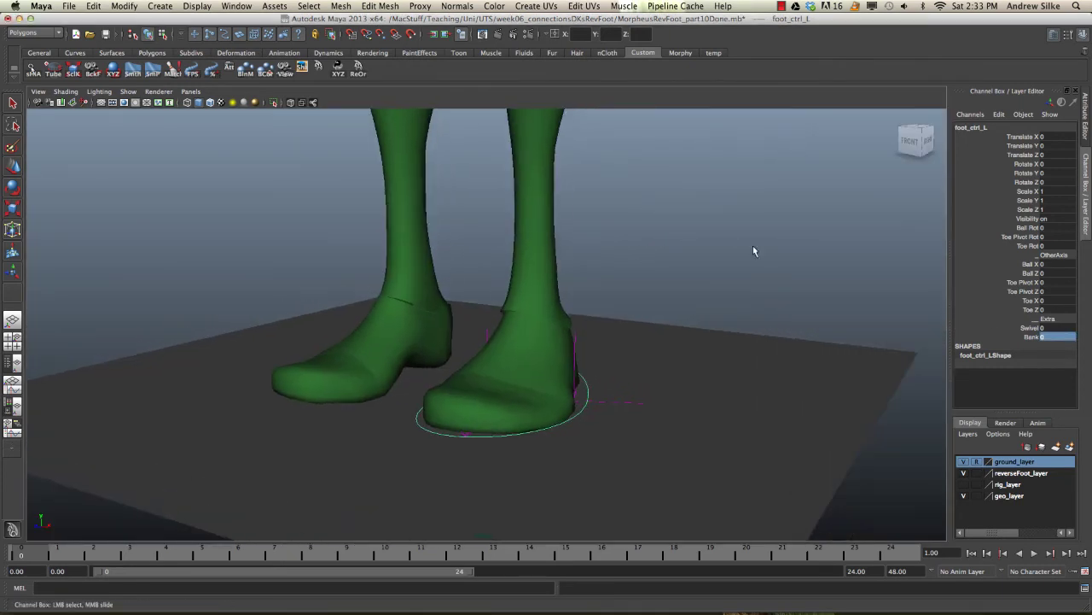
{"action": "scroll", "coordinate": [283, 237], "scroll_direction": "down", "scroll_amount": 5}
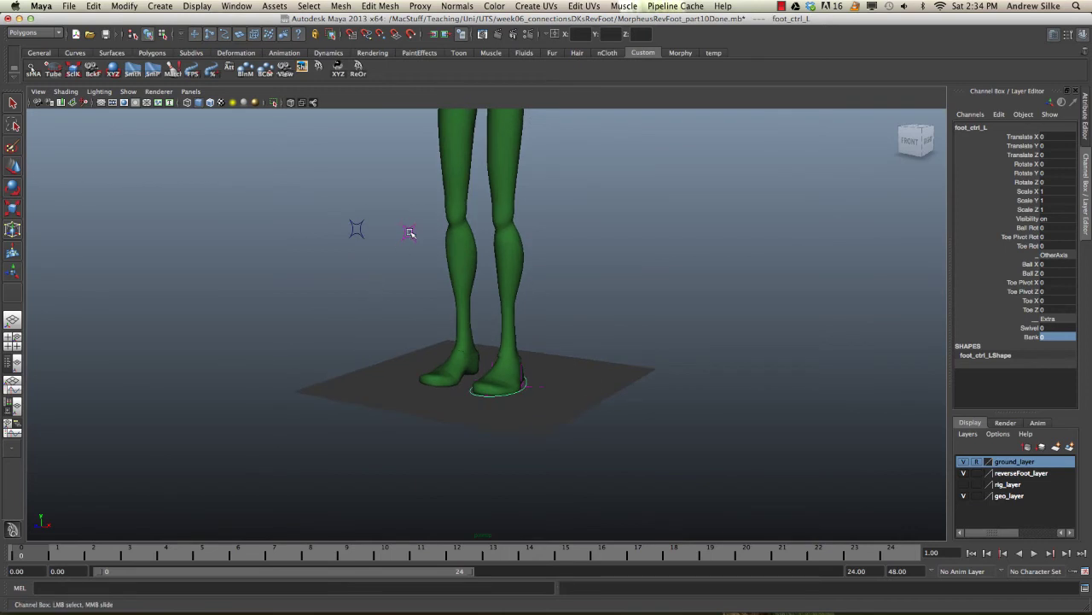
{"action": "left_click_drag", "start_coordinate": [464, 224], "coordinate": [566, 237], "text": "alt"}
- Test foot_ctrl_L's X rotation, Bank and Swivel on the leg, undoing each change
{"action": "key", "text": "e"}
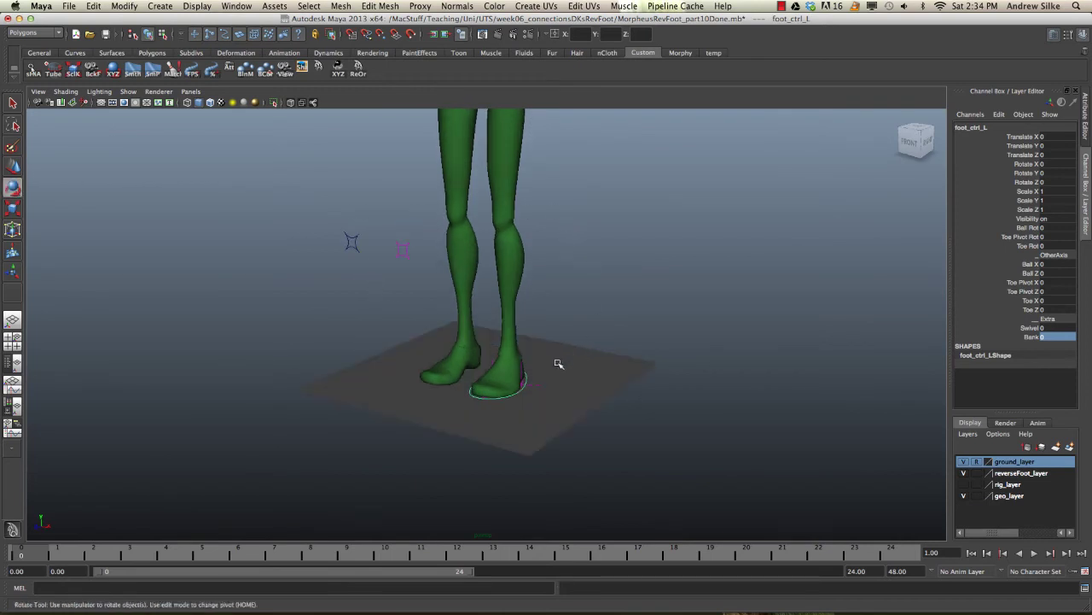
{"action": "left_click_drag", "start_coordinate": [499, 352], "coordinate": [667, 299]}
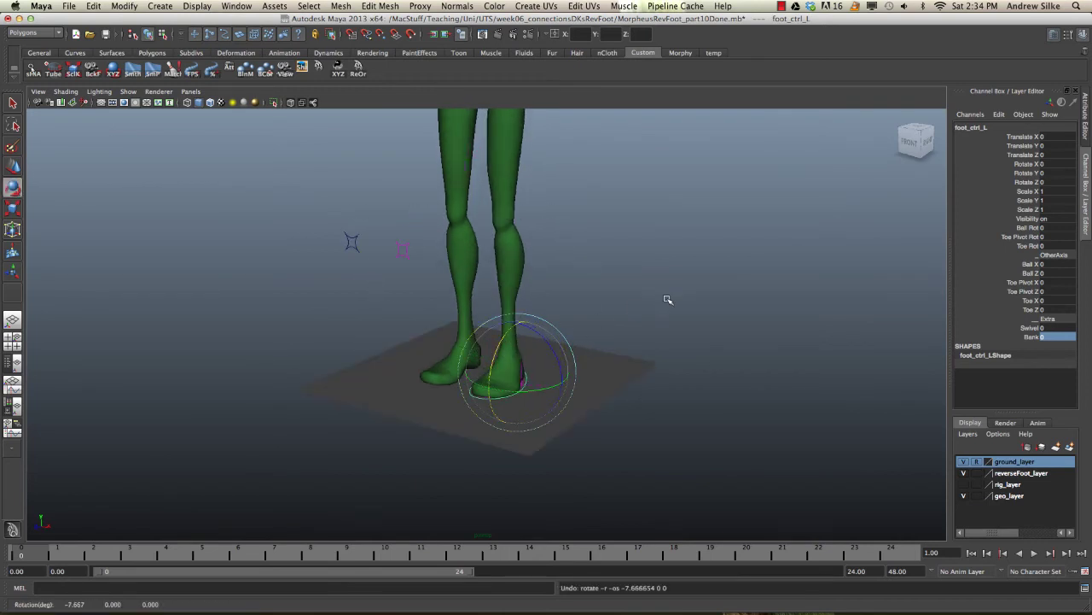
{"action": "left_click", "coordinate": [1017, 338]}
{"action": "middle_click_drag", "start_coordinate": [626, 313], "coordinate": [593, 359]}
{"action": "left_click", "coordinate": [1015, 329]}
{"action": "key", "text": "ctrl+z"}
- Test foot_ctrl_L's Toe Z, Toe X and Toe Pivot X attributes, undoing each change
{"action": "left_click", "coordinate": [1030, 309]}
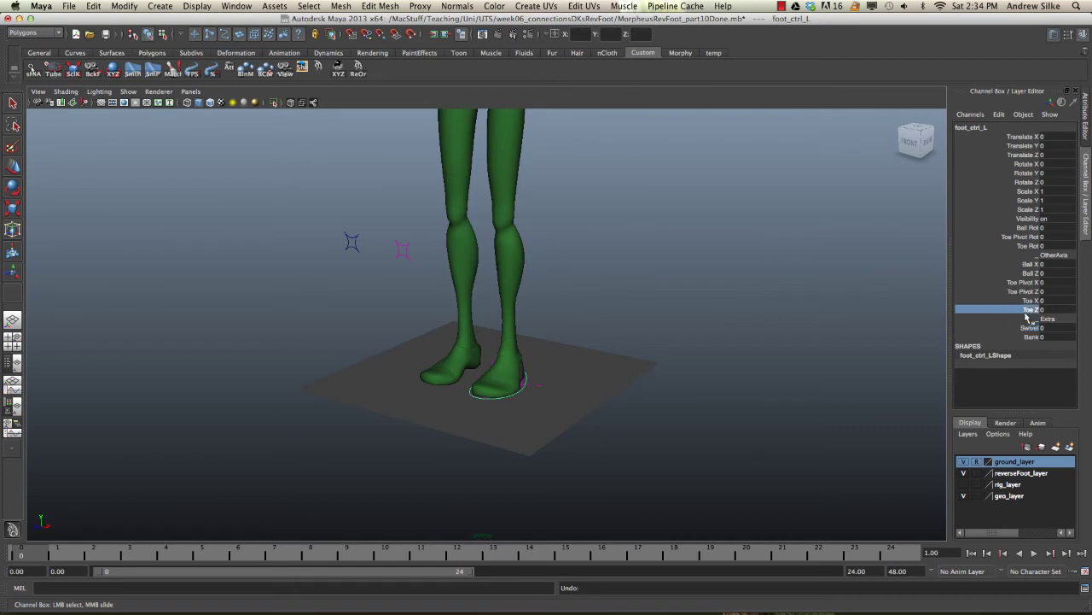
{"action": "middle_click_drag", "start_coordinate": [772, 341], "coordinate": [845, 329]}
{"action": "key", "text": "ctrl+z"}
{"action": "key", "text": "ctrl+z"}
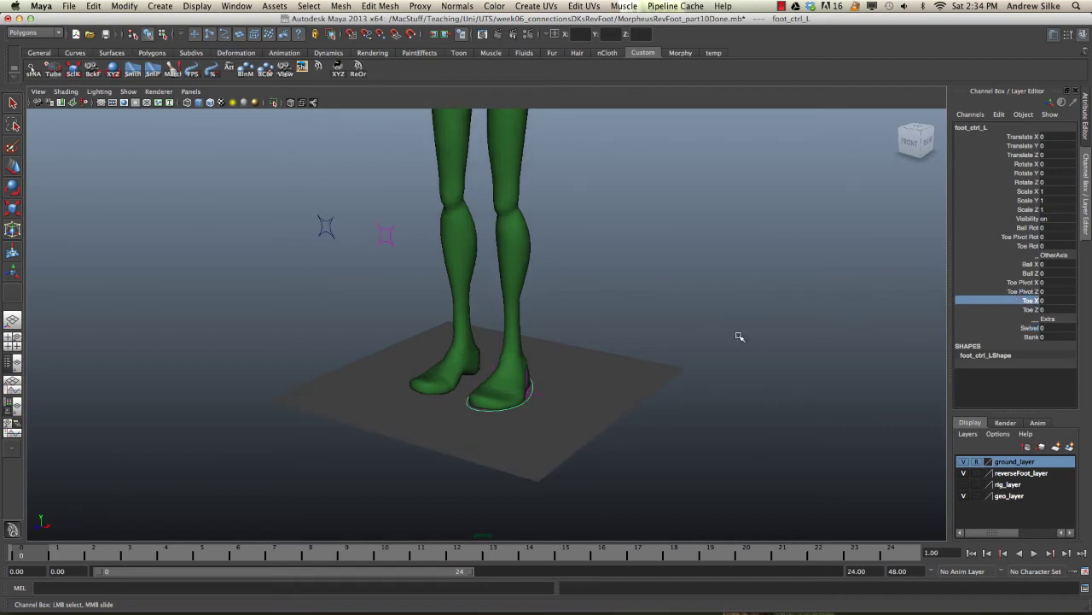
{"action": "left_click", "coordinate": [1026, 283]}
{"action": "middle_click_drag", "start_coordinate": [544, 332], "coordinate": [512, 341]}
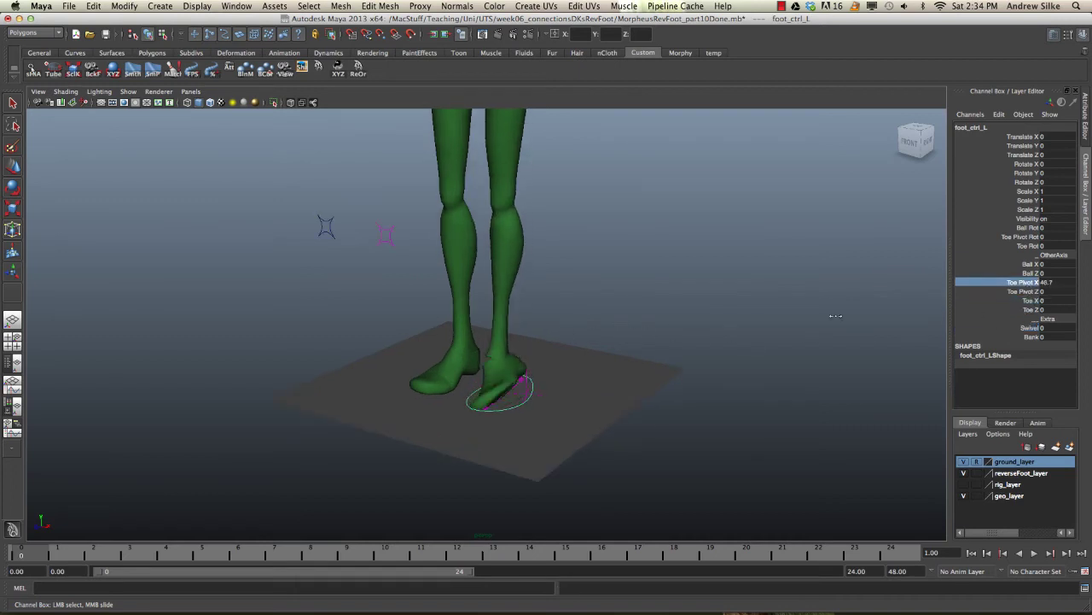
{"action": "key", "text": "ctrl+z"}
- Test foot_ctrl_L's Ball X and Ball Z attributes, undoing each change
{"action": "left_click", "coordinate": [1033, 264]}
{"action": "middle_click_drag", "start_coordinate": [649, 324], "coordinate": [623, 341]}
{"action": "key", "text": "ctrl+z"}
{"action": "left_click", "coordinate": [1033, 273]}
{"action": "middle_click_drag", "start_coordinate": [754, 362], "coordinate": [396, 381]}
{"action": "key", "text": "ctrl+z"}
- Test foot_ctrl_L's Toe Rot and Toe Pivot Rot, undoing both and viewing the foot from the side
{"action": "left_click", "coordinate": [1032, 246]}
{"action": "middle_click_drag", "start_coordinate": [631, 346], "coordinate": [678, 347]}
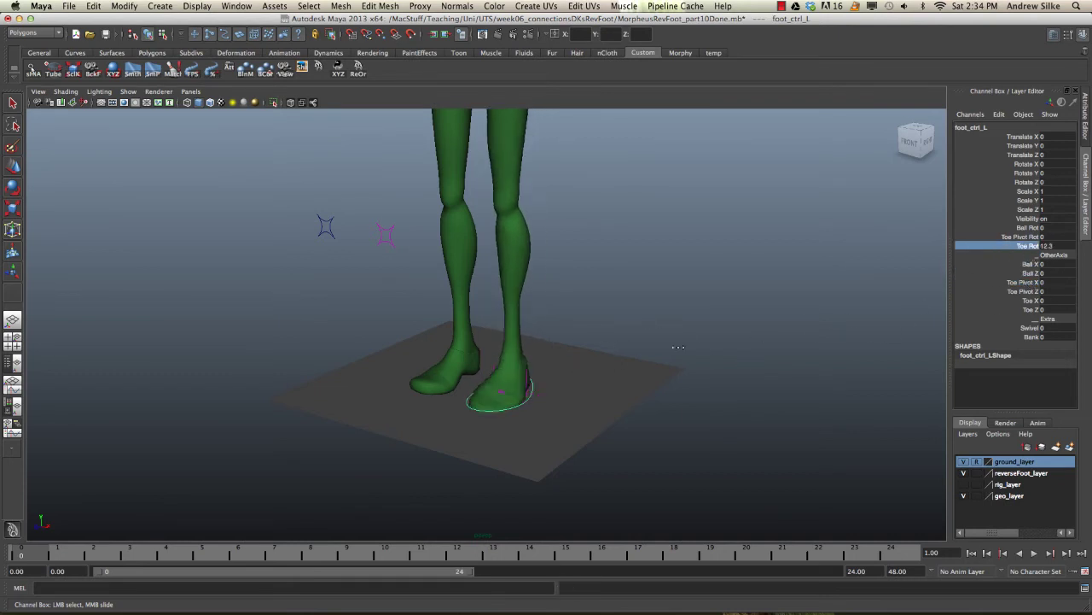
{"action": "key", "text": "ctrl+z"}
{"action": "left_click", "coordinate": [1025, 236]}
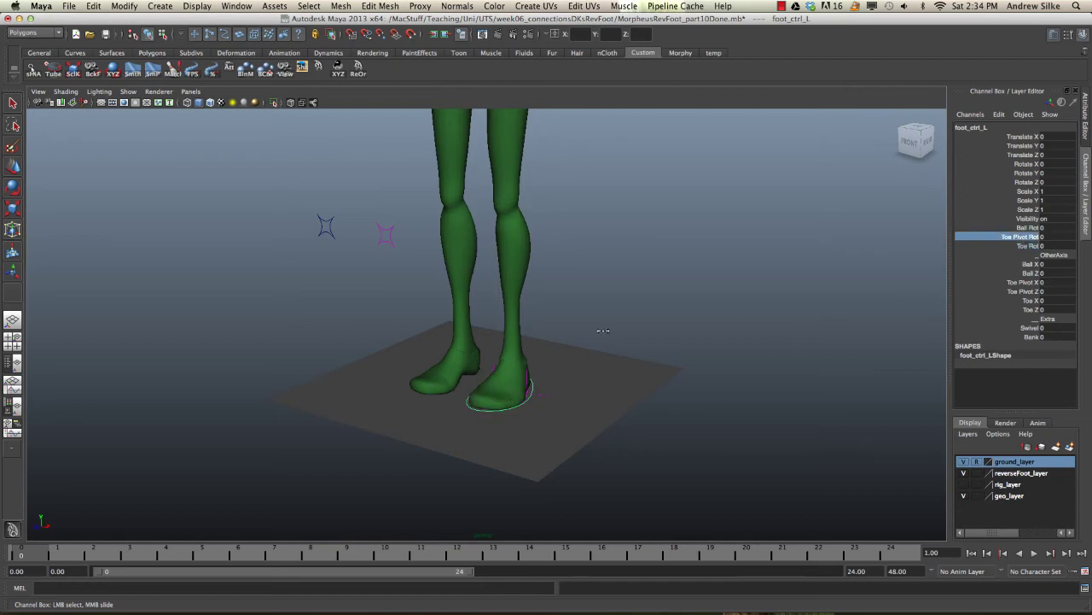
{"action": "middle_click_drag", "start_coordinate": [597, 330], "coordinate": [674, 346]}
{"action": "mouse_move", "coordinate": [632, 375]}
{"action": "left_mouse_down", "text": "alt"}
{"action": "mouse_move", "coordinate": [585, 384]}
{"action": "mouse_move", "coordinate": [618, 389]}
{"action": "left_mouse_up", "text": "alt"}
{"action": "key", "text": "ctrl+z"}
- Test foot_ctrl_L's Ball Rot attribute, undo the change and view both feet from the front and above
{"action": "left_click", "coordinate": [1028, 227]}
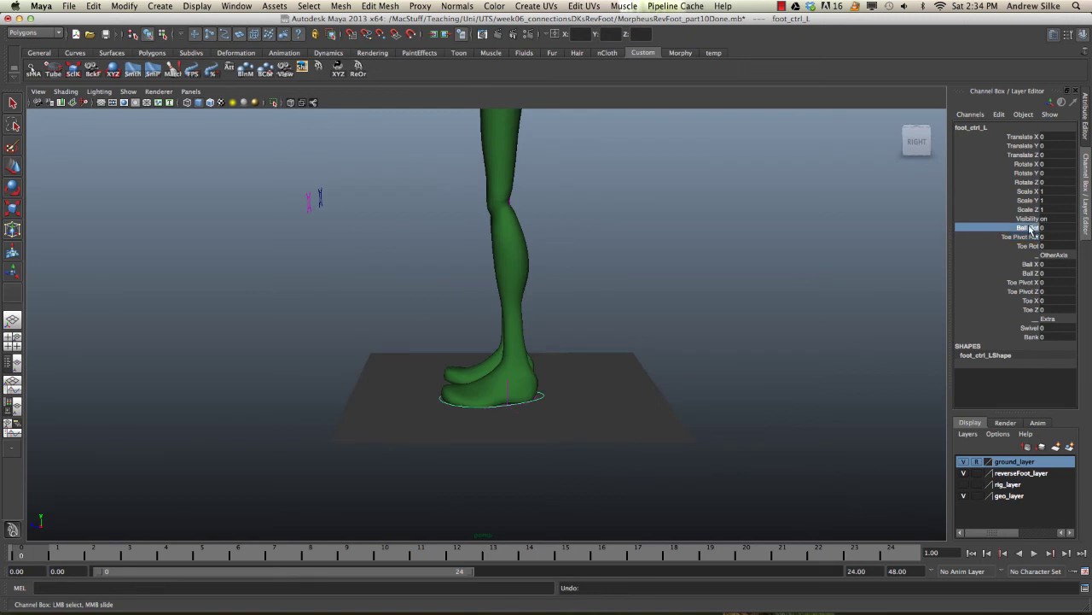
{"action": "middle_click_drag", "start_coordinate": [521, 345], "coordinate": [470, 388]}
{"action": "key", "text": "ctrl+z"}
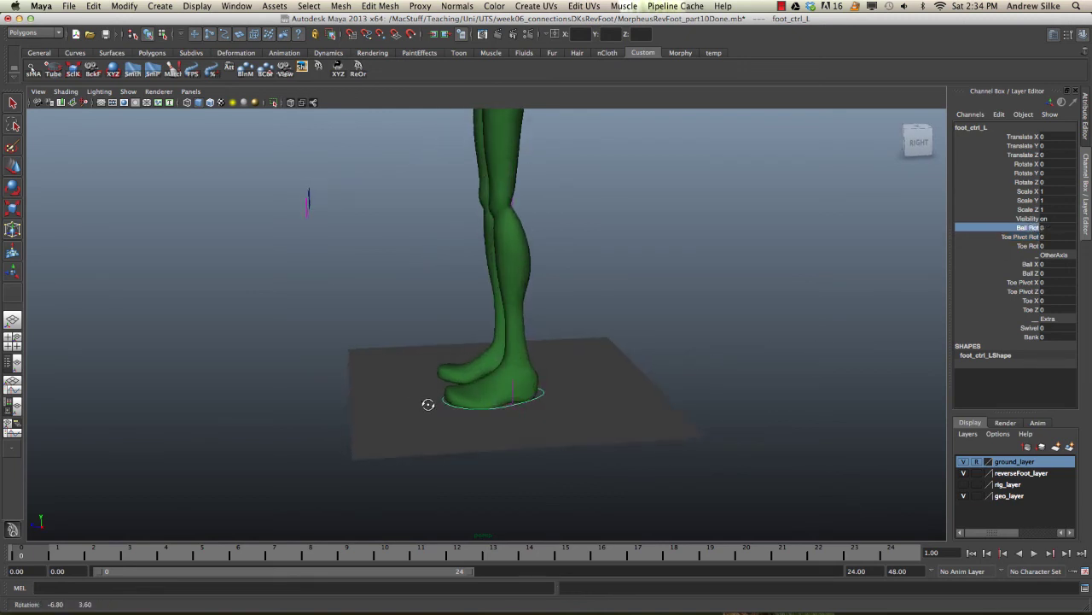
{"action": "left_click_drag", "start_coordinate": [427, 402], "coordinate": [448, 340], "text": "alt"}
{"action": "left_click_drag", "start_coordinate": [561, 363], "coordinate": [719, 385], "text": "alt"}
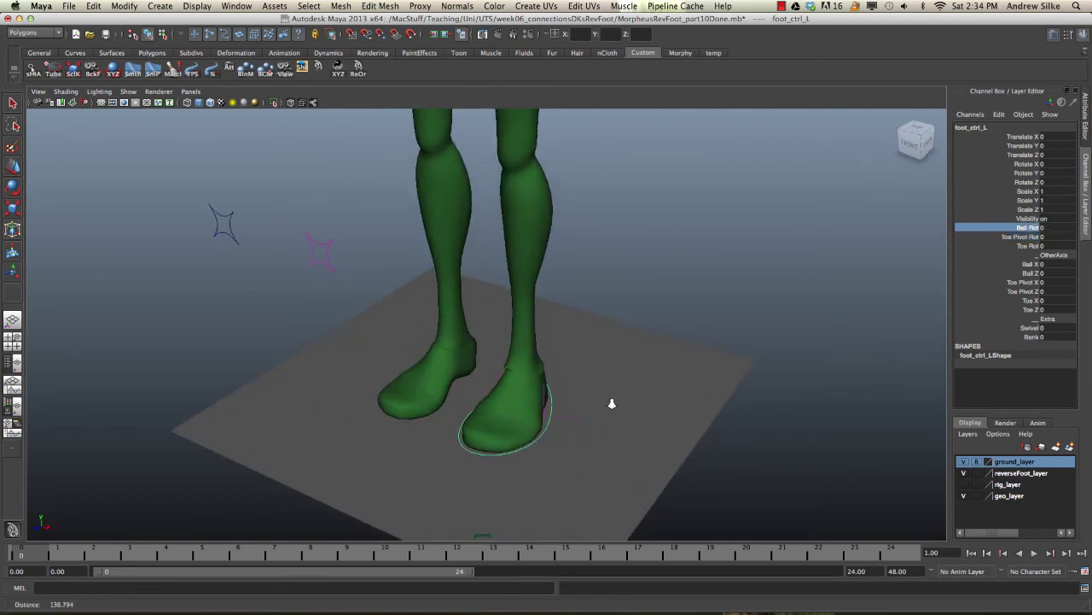
{"action": "left_click_drag", "start_coordinate": [593, 415], "coordinate": [647, 436], "text": "alt"}
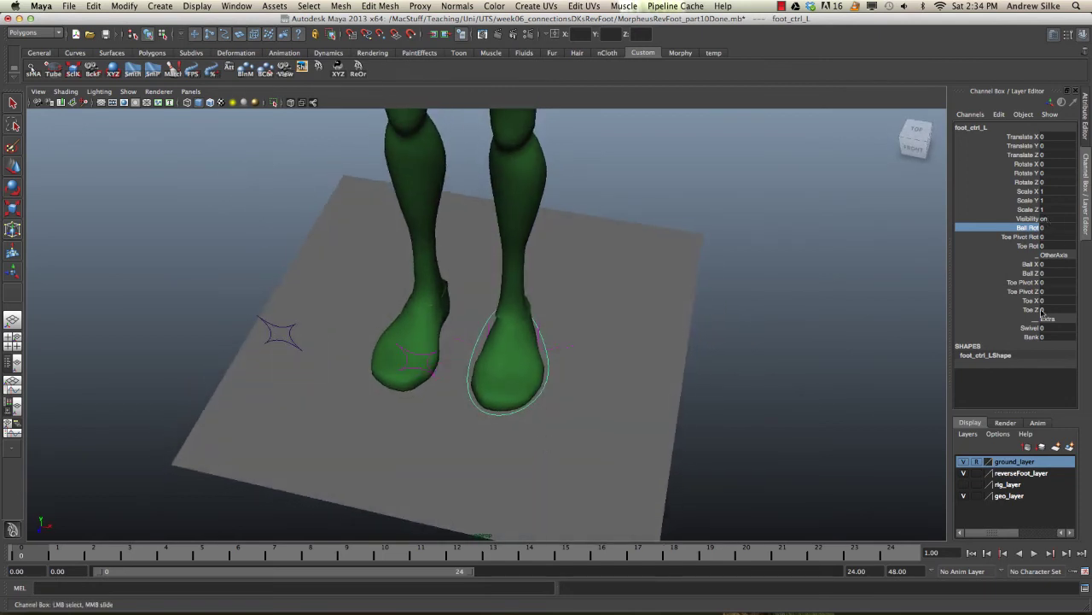
{"action": "left_click_drag", "start_coordinate": [674, 399], "coordinate": [629, 370], "text": "alt"}
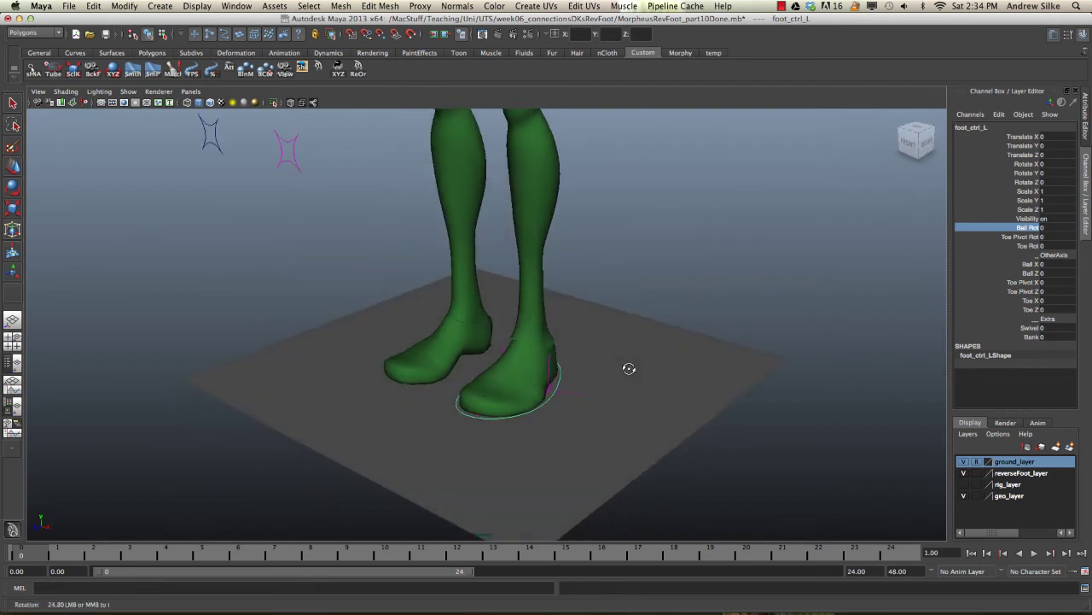
- Show the legs in wireframe and select the bankPivotFootL_loc_L locator beside the left foot
{"action": "left_click", "coordinate": [551, 387]}
{"action": "key", "text": "e"}
{"action": "key", "text": "4"}
{"action": "left_click", "coordinate": [569, 394]}
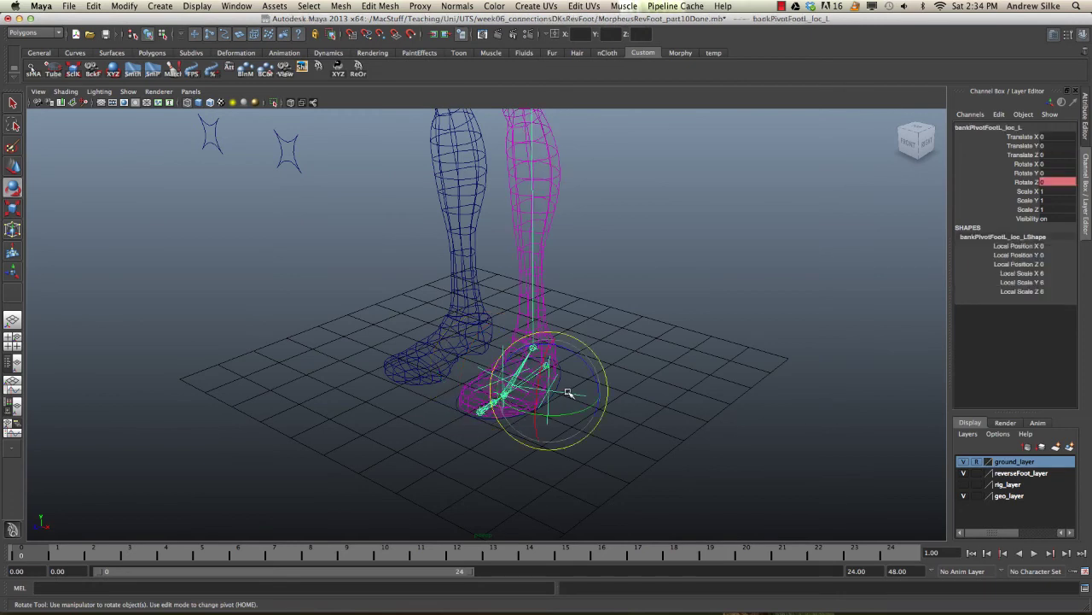
- Open the Outliner, expand the whole ReverseFoot_grp_L hierarchy and enlarge the window to fit the node names
{"action": "key", "text": "shift+o"}
{"action": "left_click_drag", "start_coordinate": [850, 117], "coordinate": [205, 125]}
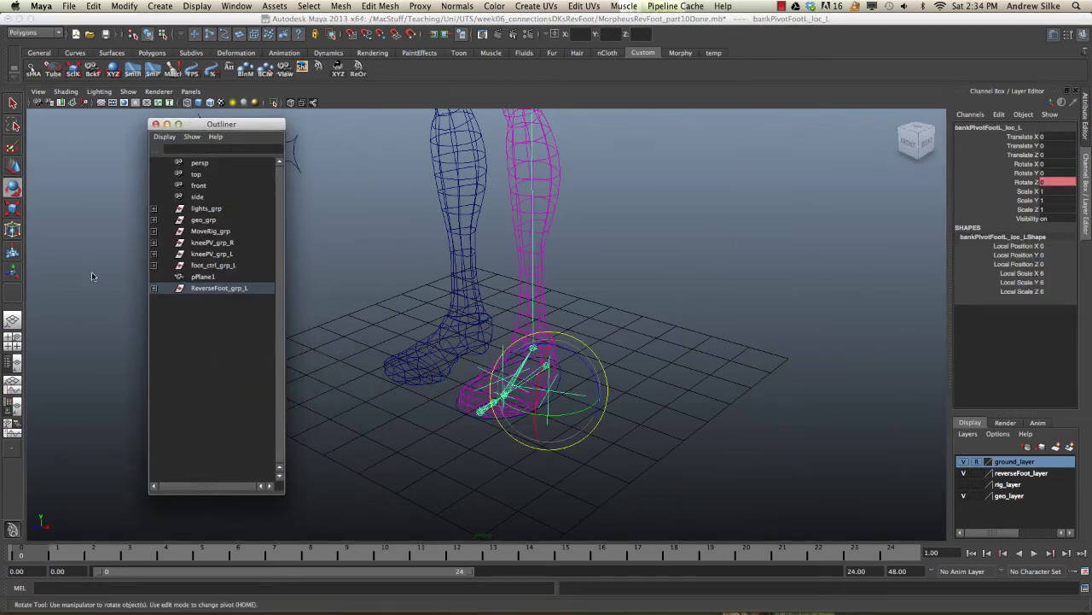
{"action": "left_click", "coordinate": [153, 290]}
{"action": "left_click", "coordinate": [154, 289]}
{"action": "left_click", "coordinate": [153, 290], "text": "shift"}
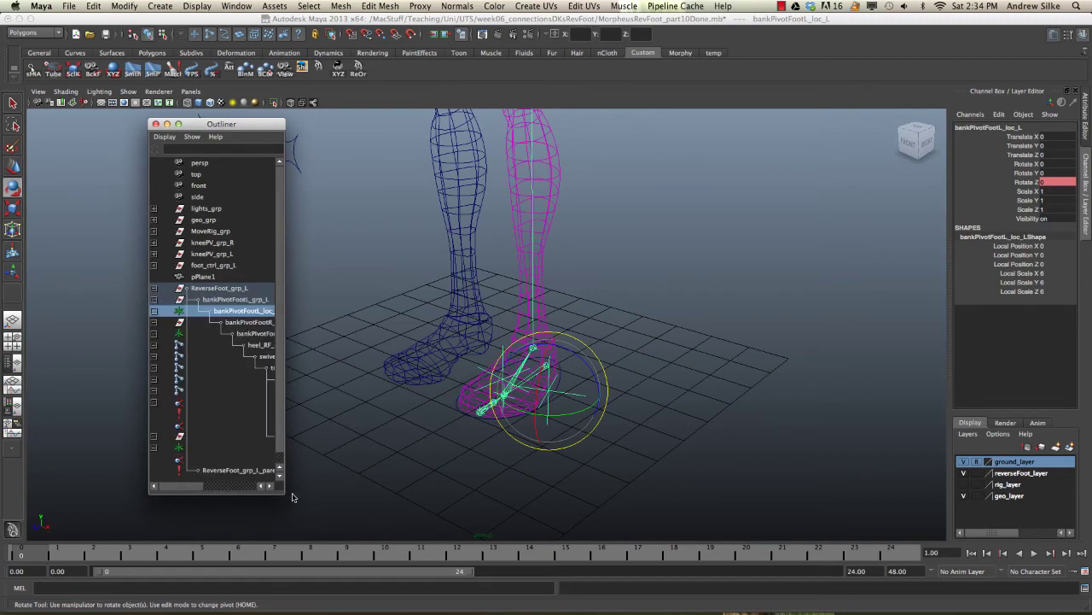
{"action": "left_click_drag", "start_coordinate": [285, 497], "coordinate": [376, 517]}
- Examine the reverse-foot pivot order by selecting the bank locators, heel, swivel, toe and ball joints, and toe_locator in turn
{"action": "right_click_drag", "start_coordinate": [656, 453], "coordinate": [753, 358], "text": "alt"}
{"action": "mouse_move", "coordinate": [752, 359]}
{"action": "left_mouse_down", "text": "alt"}
{"action": "mouse_move", "coordinate": [743, 410]}
{"action": "mouse_move", "coordinate": [754, 422]}
{"action": "mouse_move", "coordinate": [765, 357]}
{"action": "left_mouse_up", "text": "alt"}
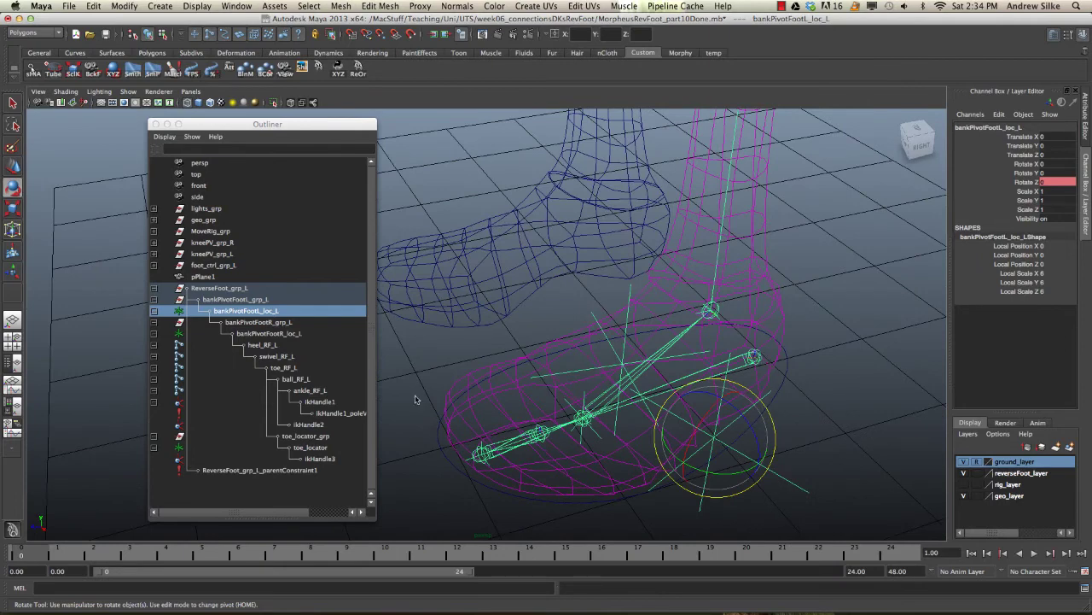
{"action": "left_click", "coordinate": [261, 312]}
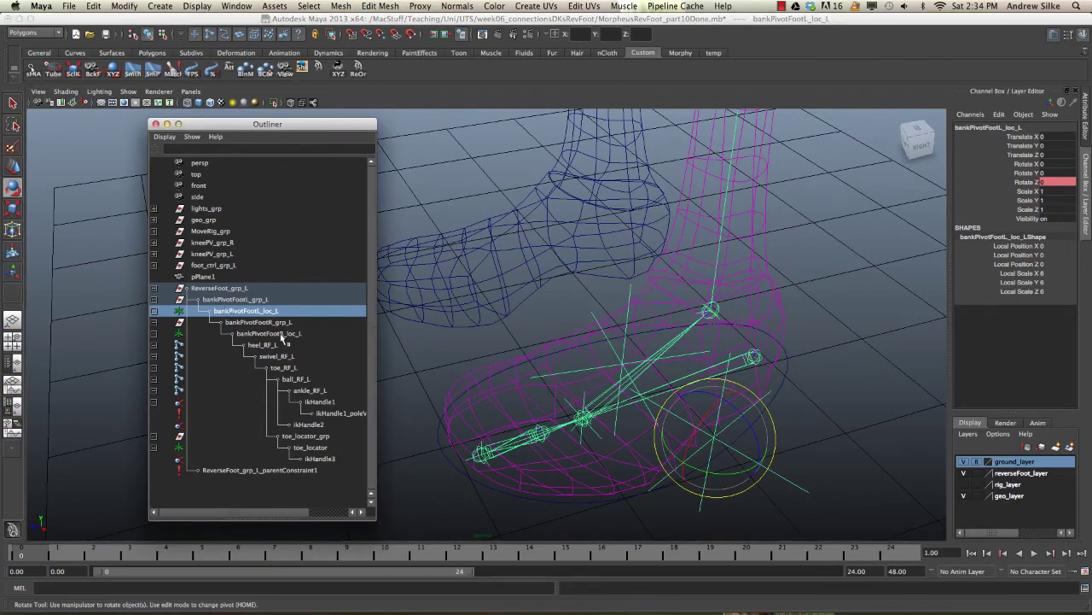
{"action": "left_click", "coordinate": [270, 333]}
{"action": "left_click", "coordinate": [274, 346]}
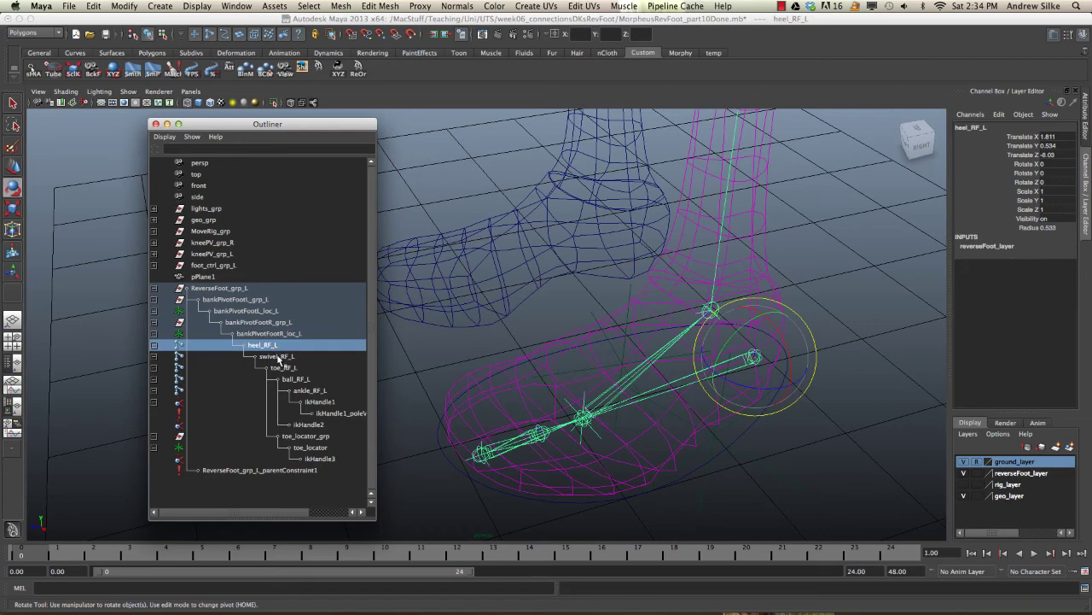
{"action": "left_click", "coordinate": [278, 356]}
{"action": "left_click", "coordinate": [287, 368]}
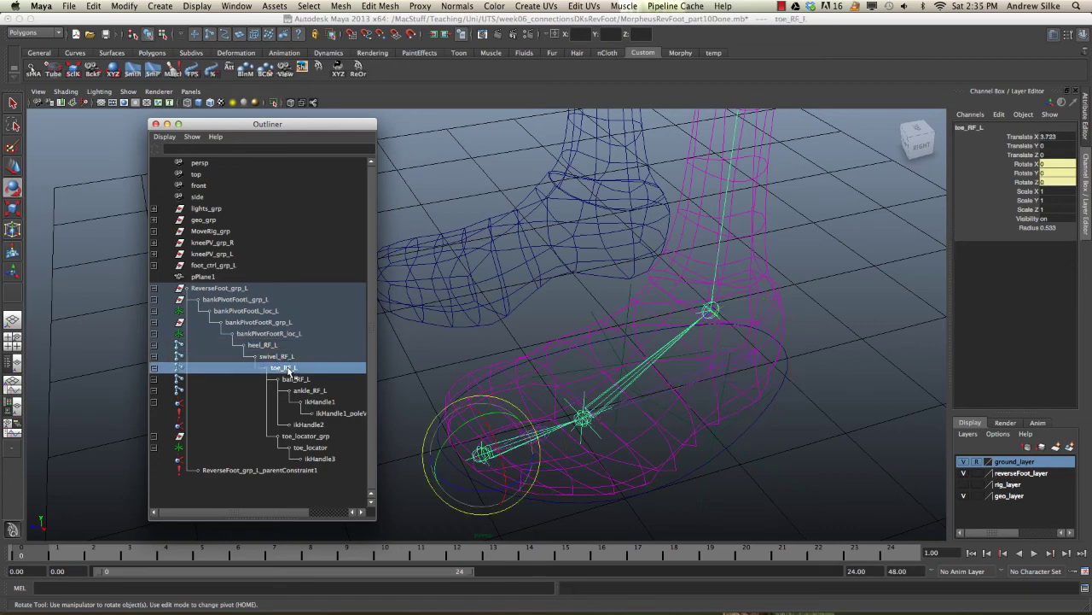
{"action": "left_click", "coordinate": [298, 379]}
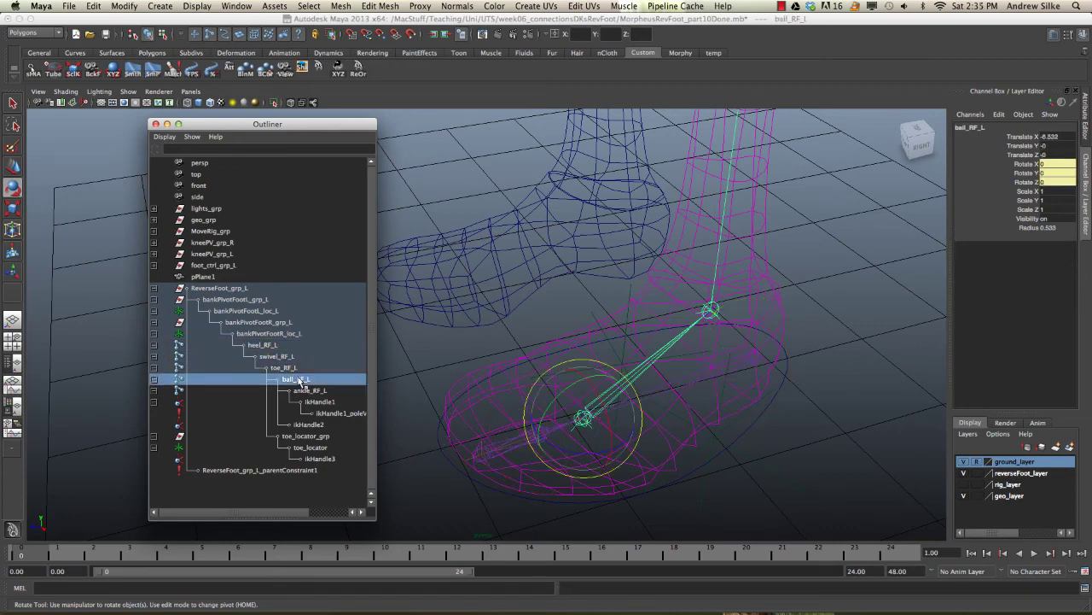
{"action": "left_click", "coordinate": [322, 449]}
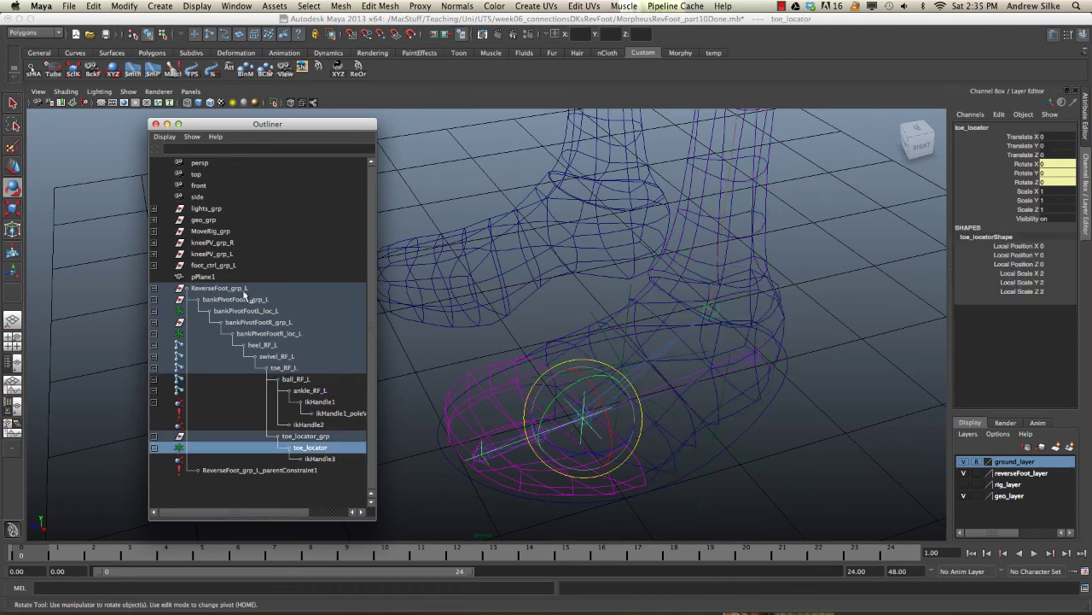
{"action": "left_click_drag", "start_coordinate": [722, 407], "coordinate": [732, 374], "text": "alt"}
- Select foot_ctrl_L and test its Bank attribute at 32.5, undoing the change
{"action": "left_click", "coordinate": [722, 369]}
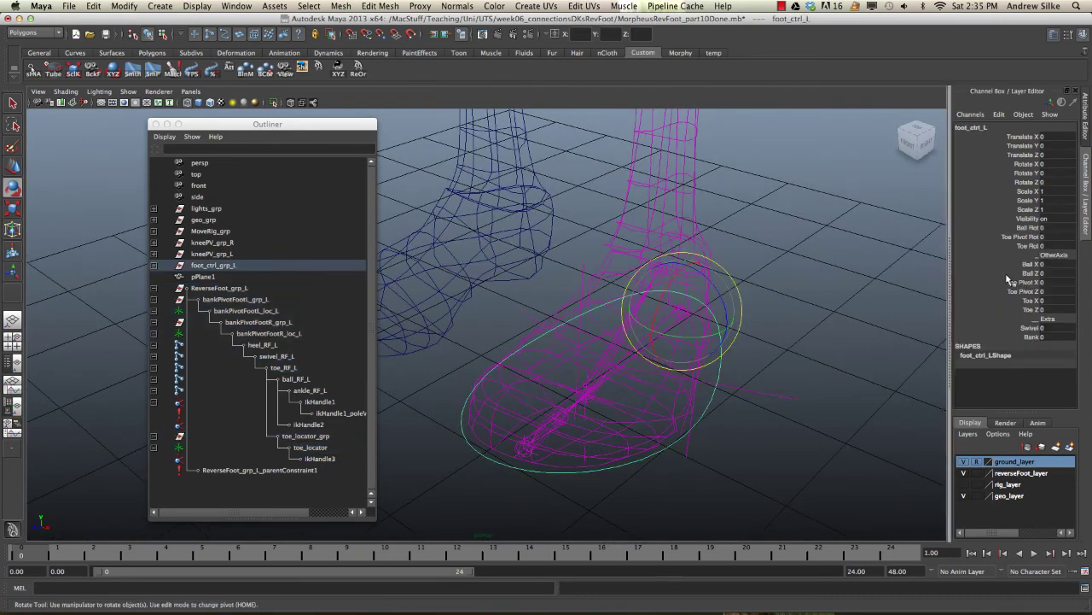
{"action": "left_click", "coordinate": [1033, 337]}
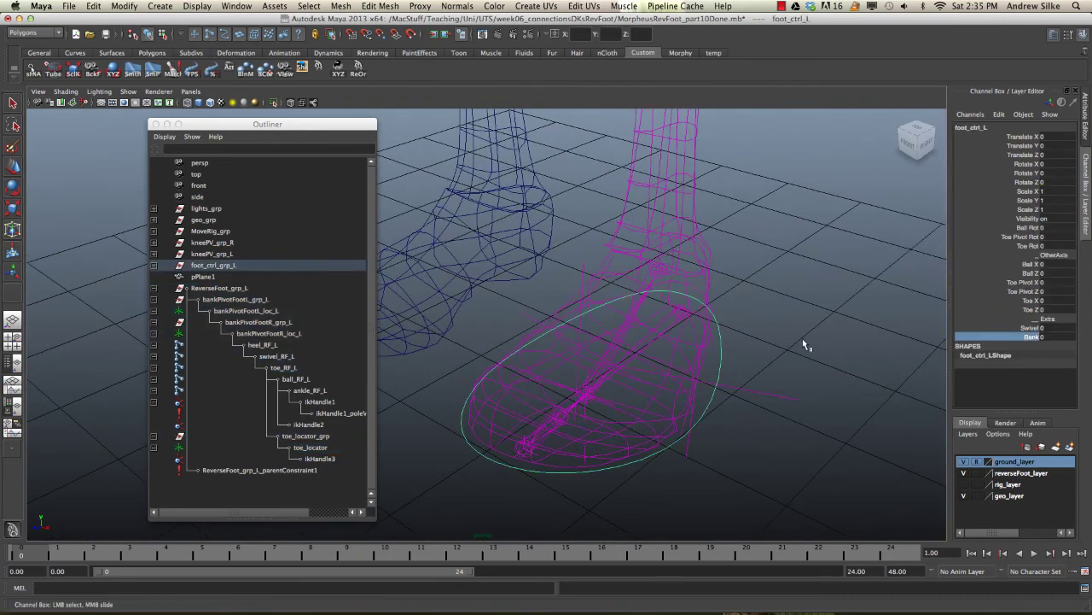
{"action": "middle_click_drag", "start_coordinate": [802, 338], "coordinate": [989, 399]}
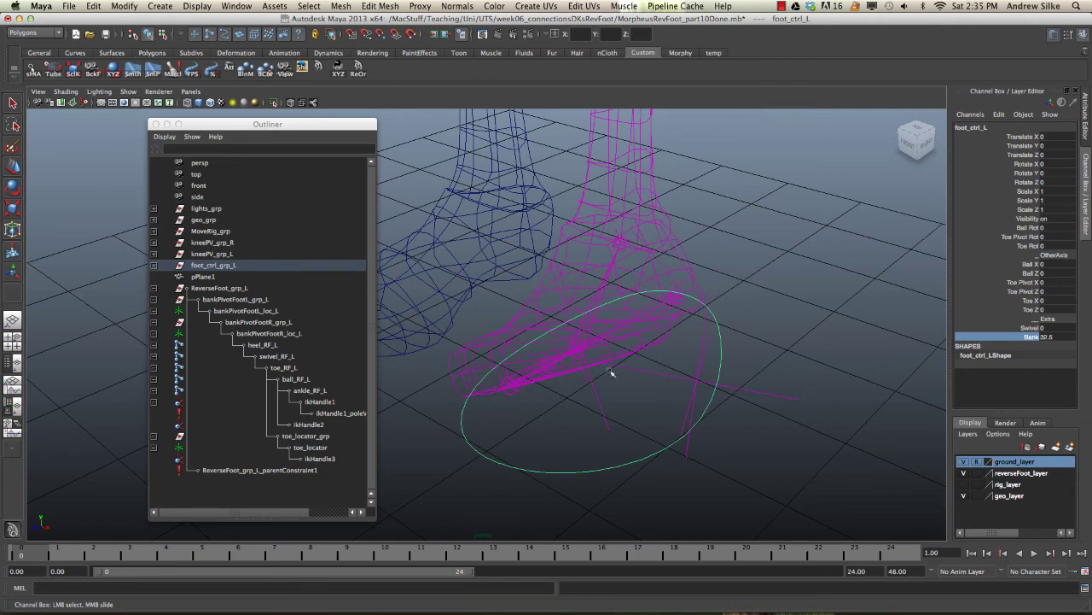
{"action": "left_click_drag", "start_coordinate": [604, 356], "coordinate": [653, 358], "text": "alt"}
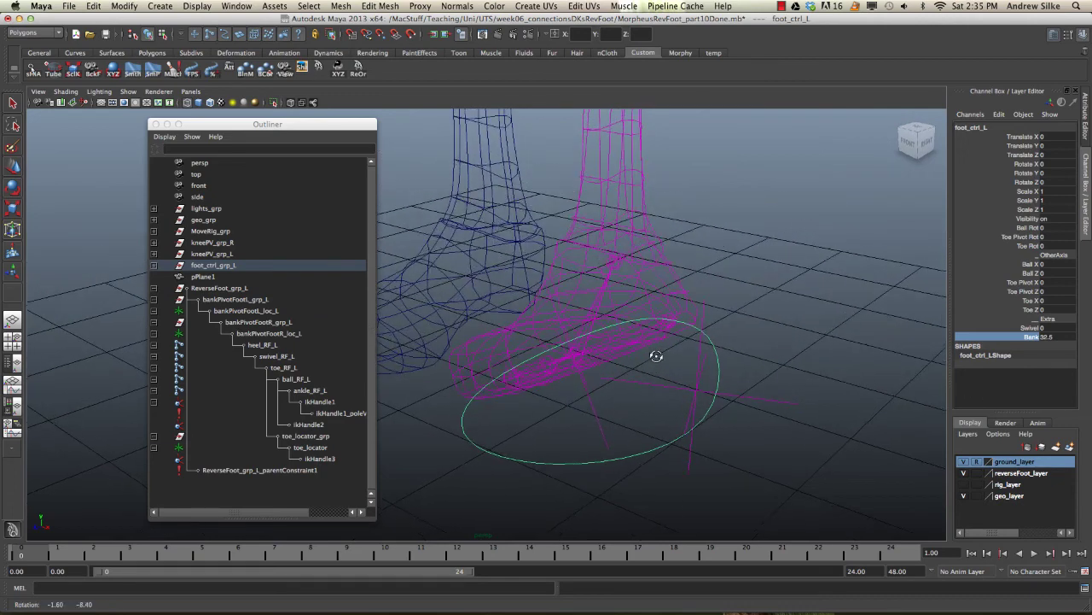
{"action": "left_click", "coordinate": [1018, 327]}
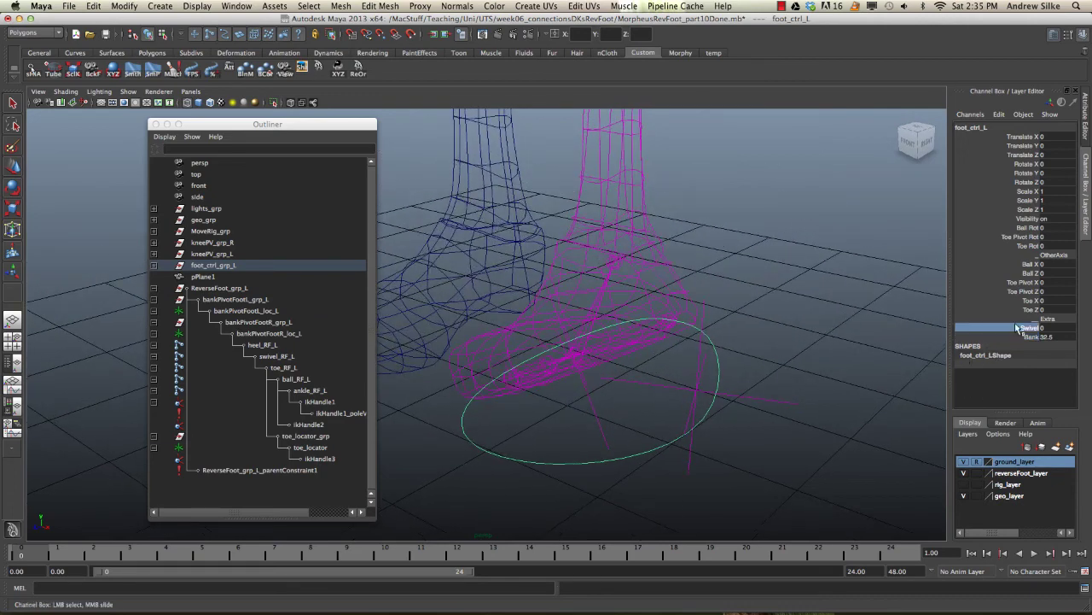
{"action": "key", "text": "z"}
{"action": "key", "text": "z"}
{"action": "key", "text": "z"}
{"action": "key", "text": "z"}
{"action": "key", "text": "z"}
{"action": "key", "text": "z"}
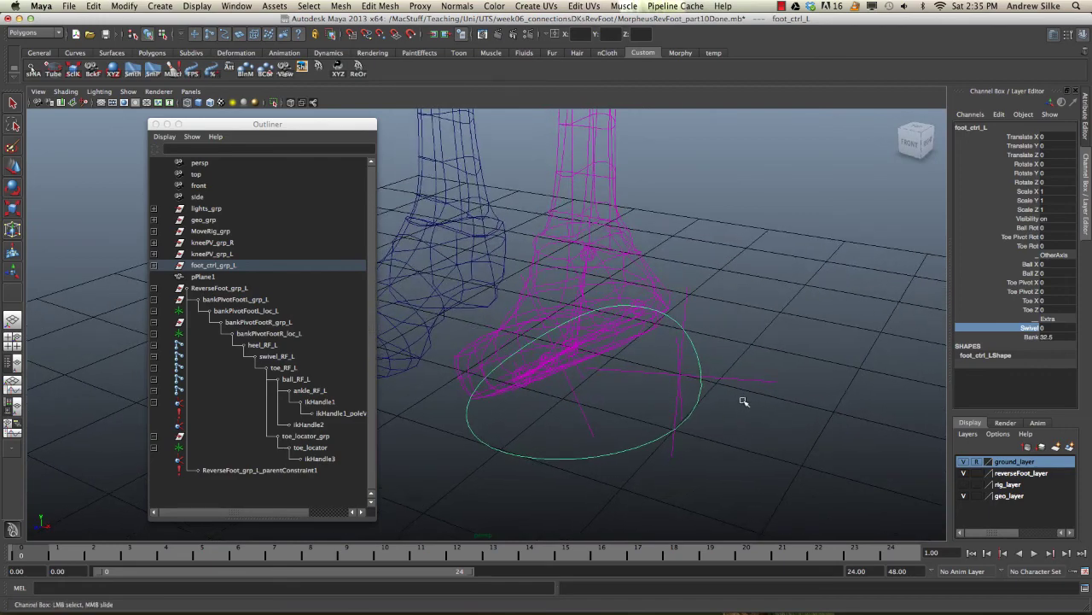
- Swivel the left foot to -45.8 with foot_ctrl_L and inspect its pivots from the front
{"action": "middle_click_drag", "start_coordinate": [787, 265], "coordinate": [584, 265]}
{"action": "left_click_drag", "start_coordinate": [593, 285], "coordinate": [629, 276], "text": "alt"}
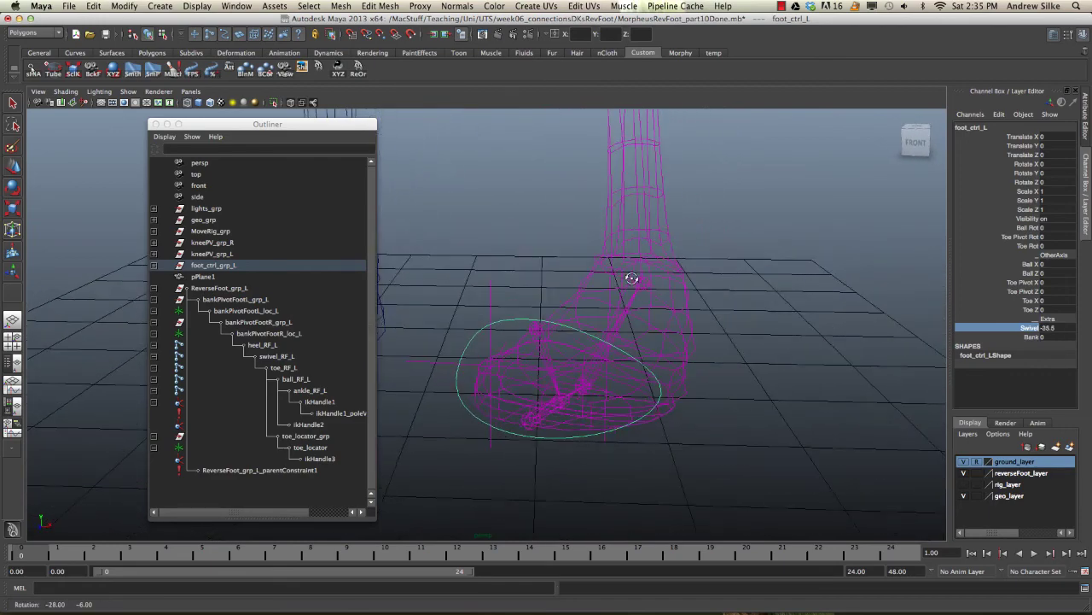
{"action": "middle_click_drag", "start_coordinate": [660, 327], "coordinate": [600, 315]}
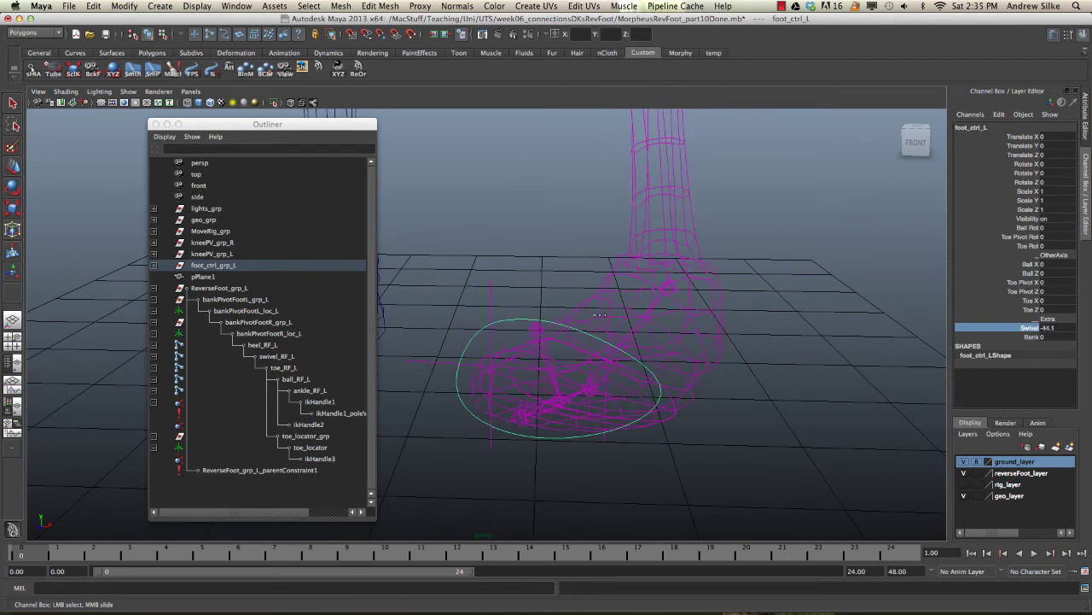
{"action": "left_click_drag", "start_coordinate": [623, 370], "coordinate": [618, 378], "text": "alt"}
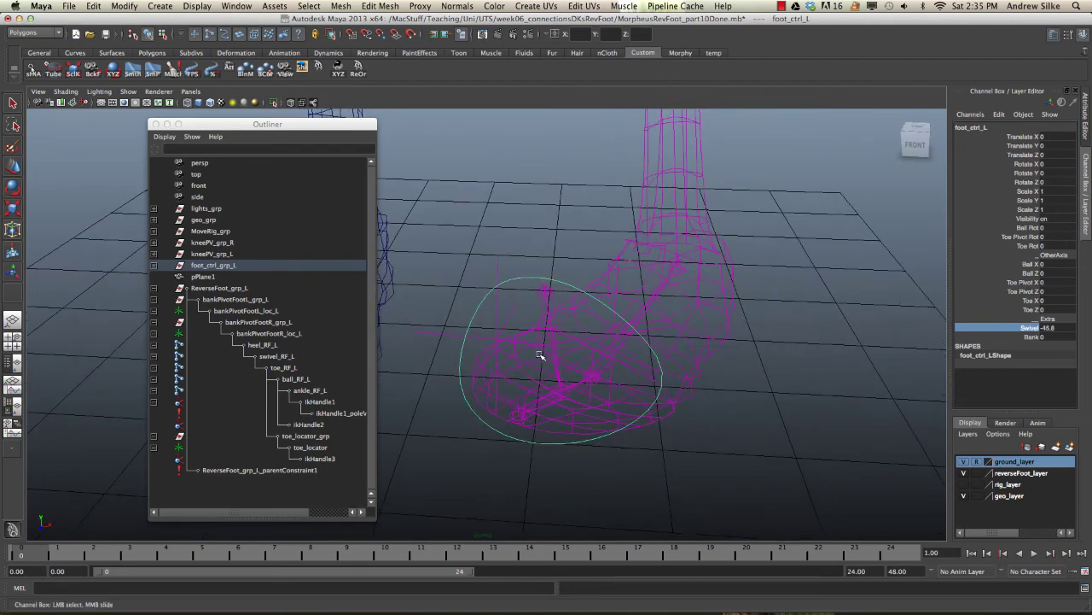
- Test Bank on the swivelled foot, undo it and set foot_ctrl_L's Swivel to 0
{"action": "left_click", "coordinate": [1028, 336]}
{"action": "middle_click_drag", "start_coordinate": [890, 350], "coordinate": [464, 366]}
{"action": "left_click_drag", "start_coordinate": [464, 367], "coordinate": [651, 361], "text": "alt"}
{"action": "key", "text": "super+z"}
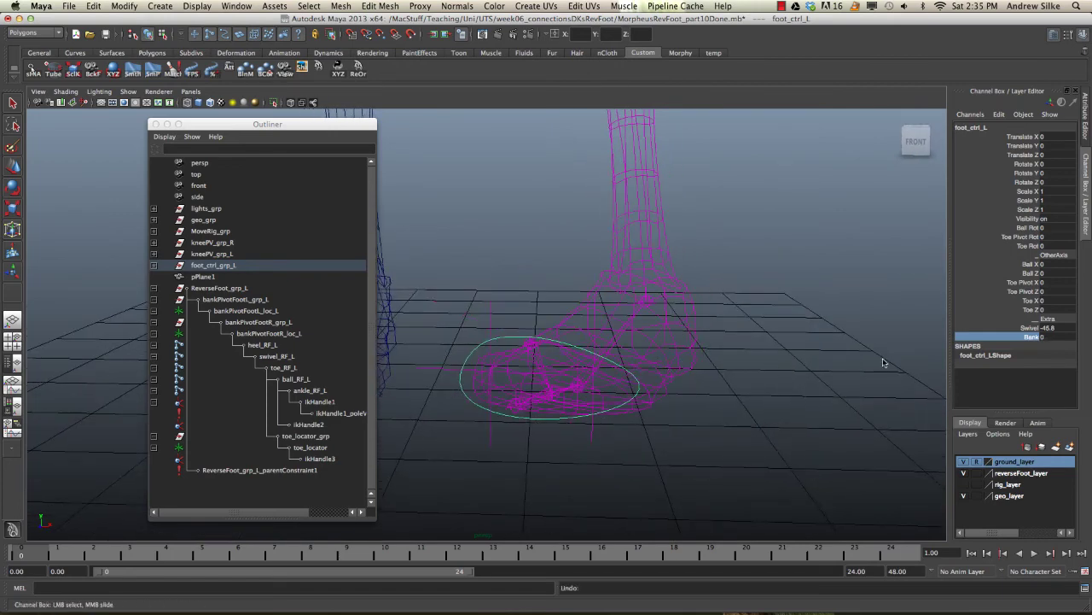
{"action": "left_click", "coordinate": [1054, 327]}
{"action": "type", "text": "0"}
{"action": "key", "text": "Return"}
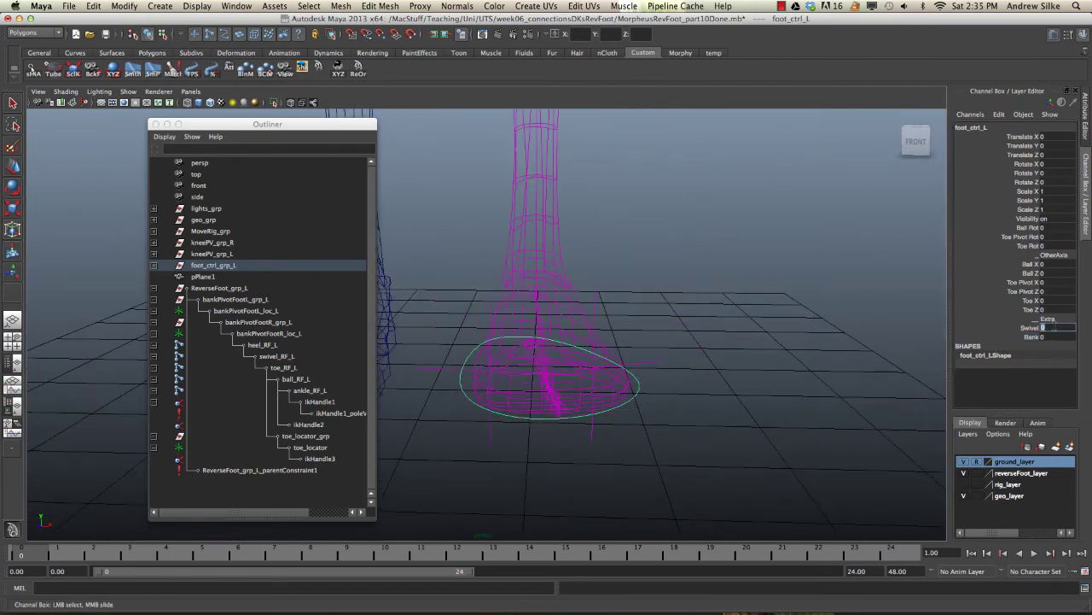
- Test foot_ctrl_L's Swivel and Ball X attributes, undoing each change
{"action": "left_click", "coordinate": [1030, 328]}
{"action": "middle_click_drag", "start_coordinate": [892, 352], "coordinate": [649, 378]}
{"action": "key", "text": "super+z"}
{"action": "left_click", "coordinate": [1017, 270]}
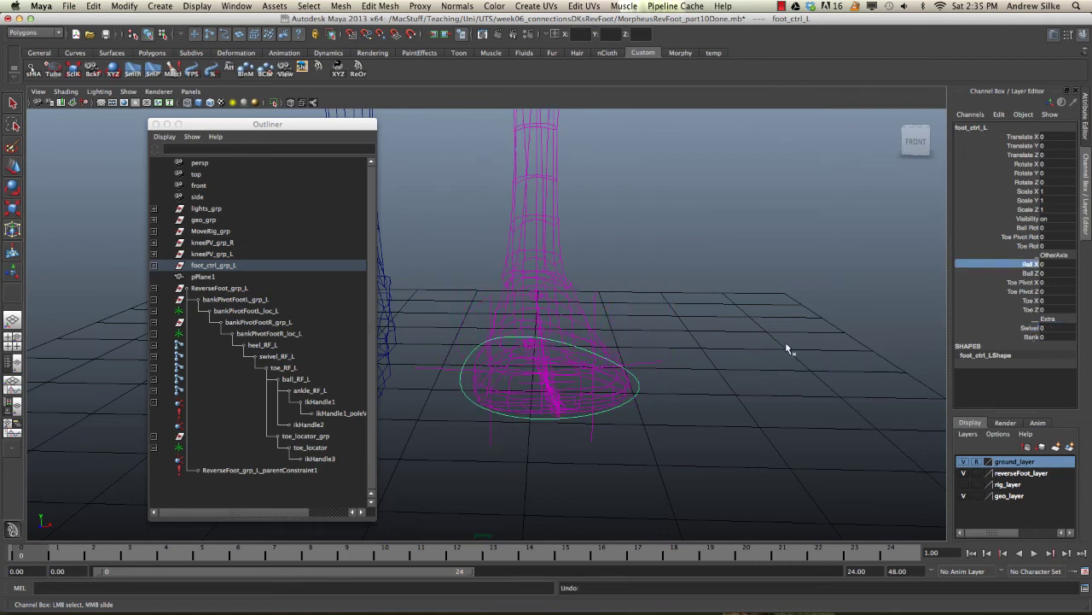
{"action": "middle_click_drag", "start_coordinate": [786, 347], "coordinate": [539, 400]}
{"action": "key", "text": "super+z"}
- Test foot_ctrl_L's Toe Pivot Z and Toe Z attributes, undoing each change
{"action": "left_click", "coordinate": [1024, 291]}
{"action": "middle_click_drag", "start_coordinate": [862, 365], "coordinate": [961, 372]}
{"action": "key", "text": "super+z"}
{"action": "left_click_drag", "start_coordinate": [759, 393], "coordinate": [751, 413], "text": "alt"}
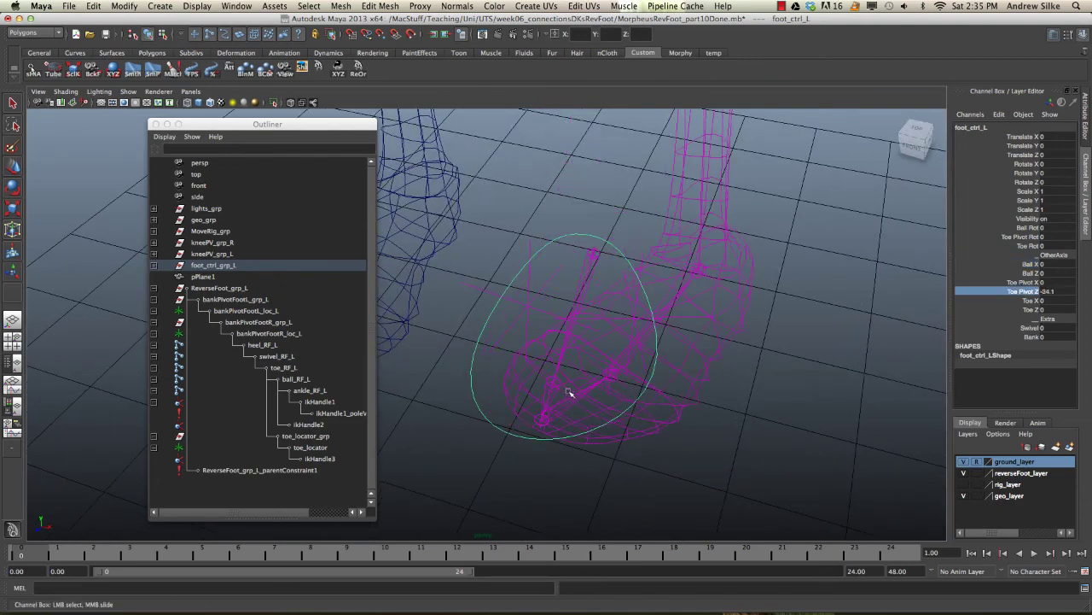
{"action": "left_click_drag", "start_coordinate": [571, 390], "coordinate": [616, 349], "text": "alt"}
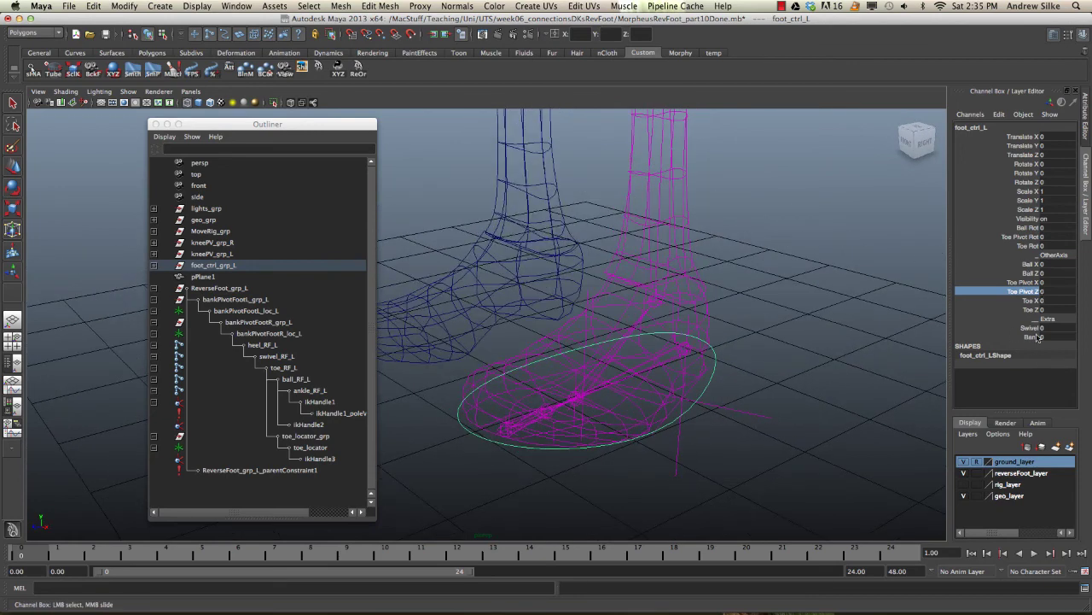
{"action": "left_click", "coordinate": [1027, 310]}
{"action": "key", "text": "z"}
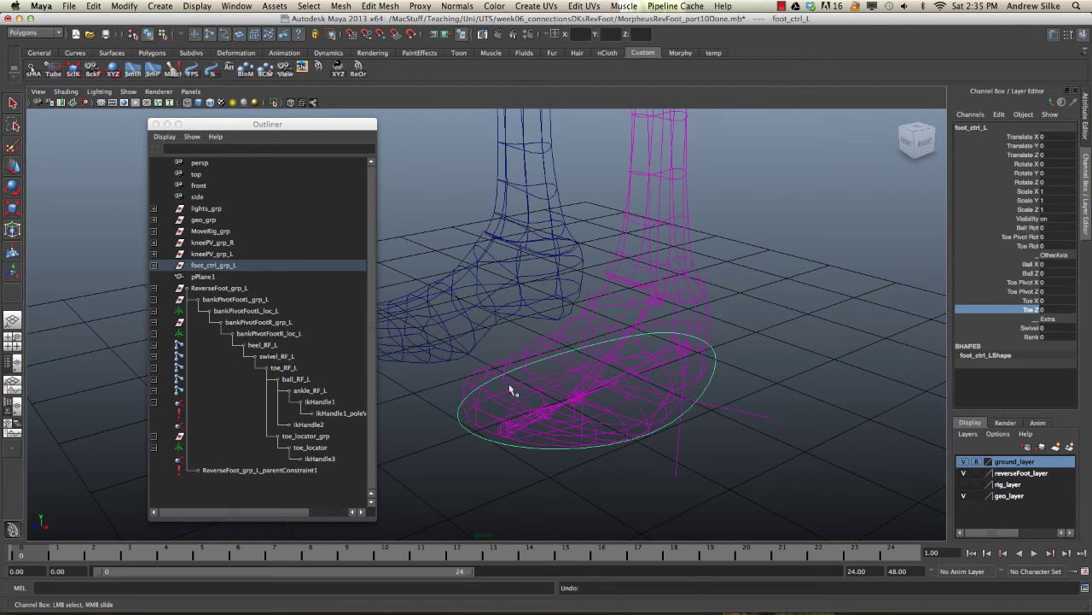
- Return the viewport to shaded display with the left foot in view
{"action": "left_click_drag", "start_coordinate": [818, 399], "coordinate": [828, 416], "text": "alt"}
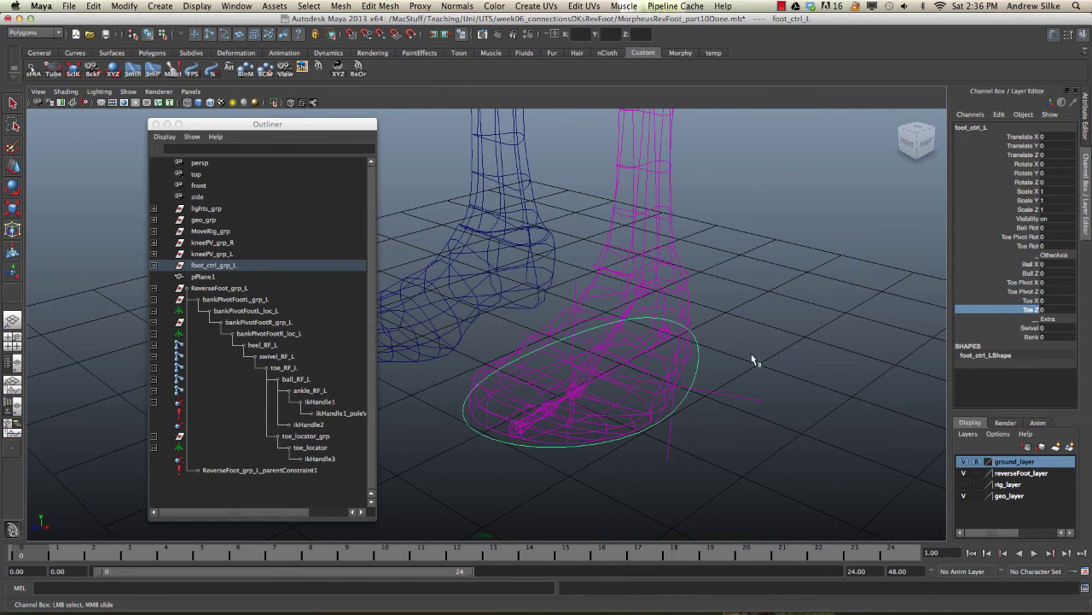
{"action": "left_click_drag", "start_coordinate": [753, 361], "coordinate": [699, 413], "text": "alt"}
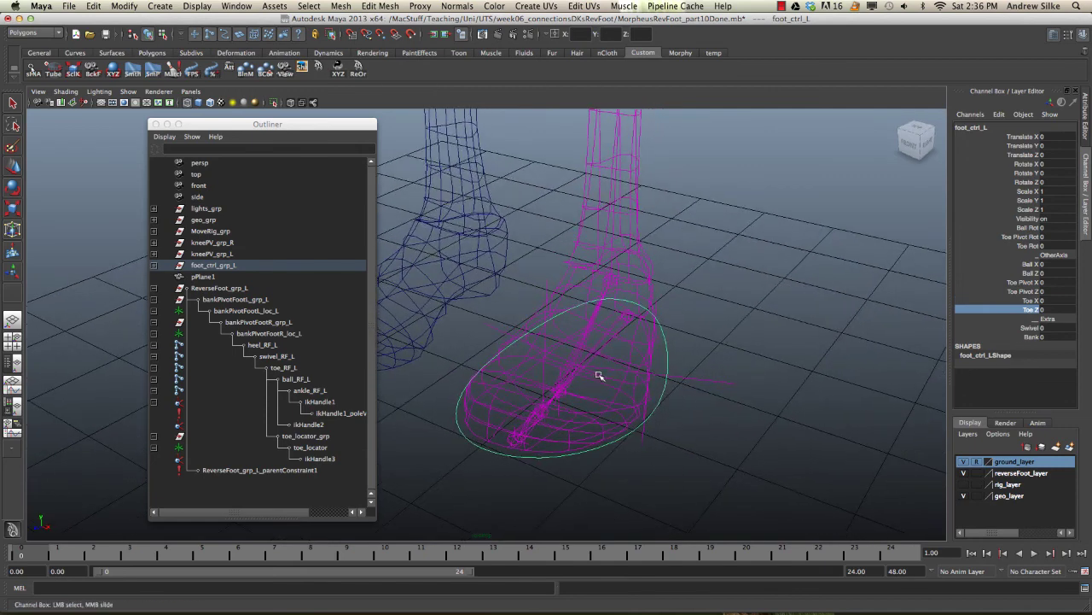
{"action": "key", "text": "5"}
{"action": "left_click_drag", "start_coordinate": [599, 375], "coordinate": [600, 359], "text": "alt"}
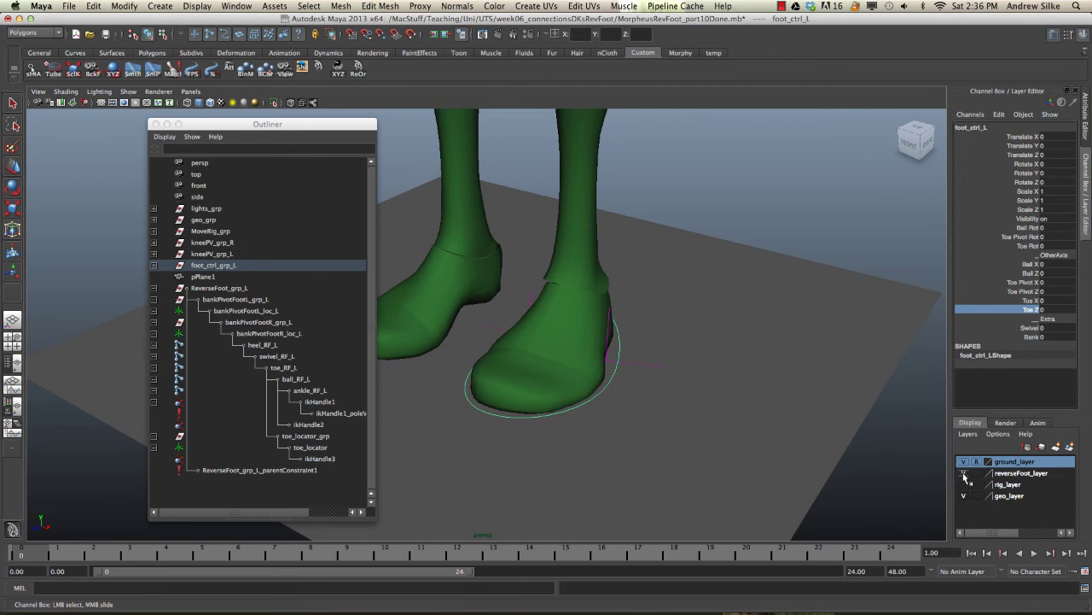
- Add ReverseFoot_grp_L to reverseFoot_layer and hide that layer
{"action": "left_click", "coordinate": [1017, 473]}
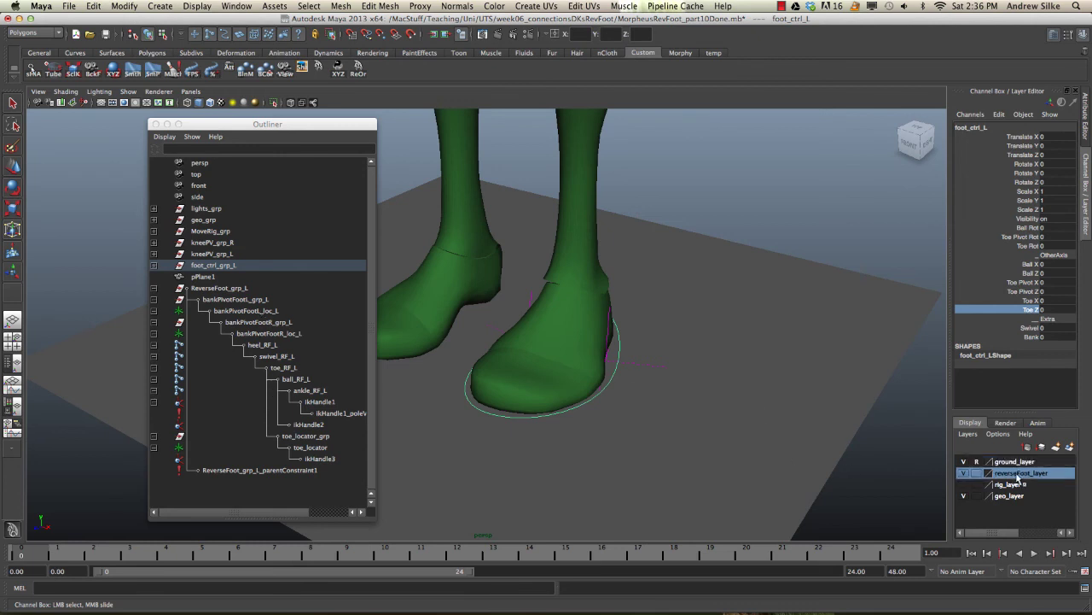
{"action": "left_click", "coordinate": [218, 288]}
{"action": "key", "text": "e"}
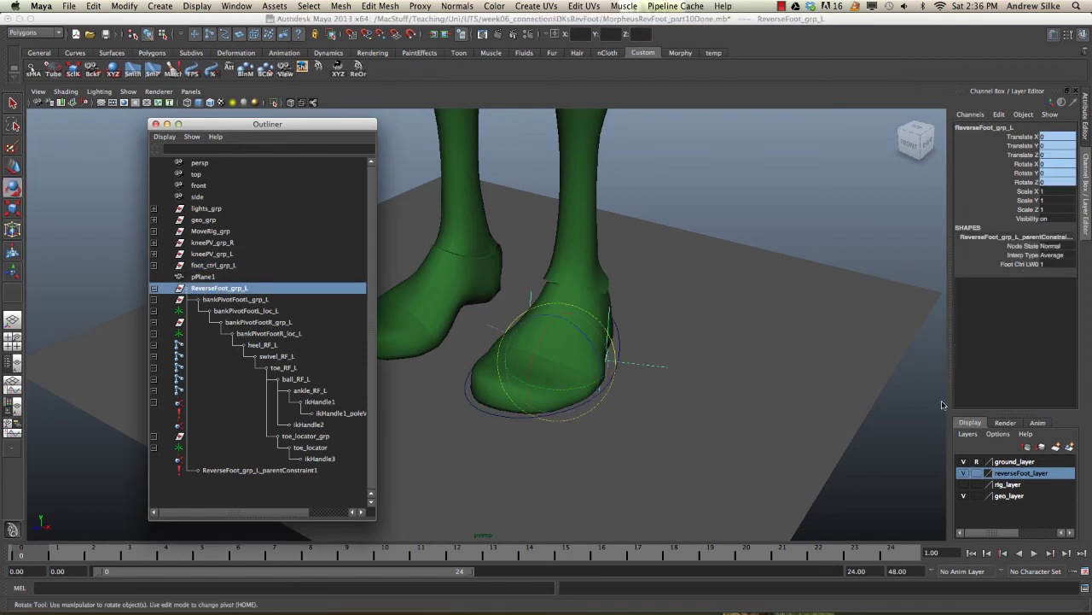
{"action": "right_click", "coordinate": [1010, 476]}
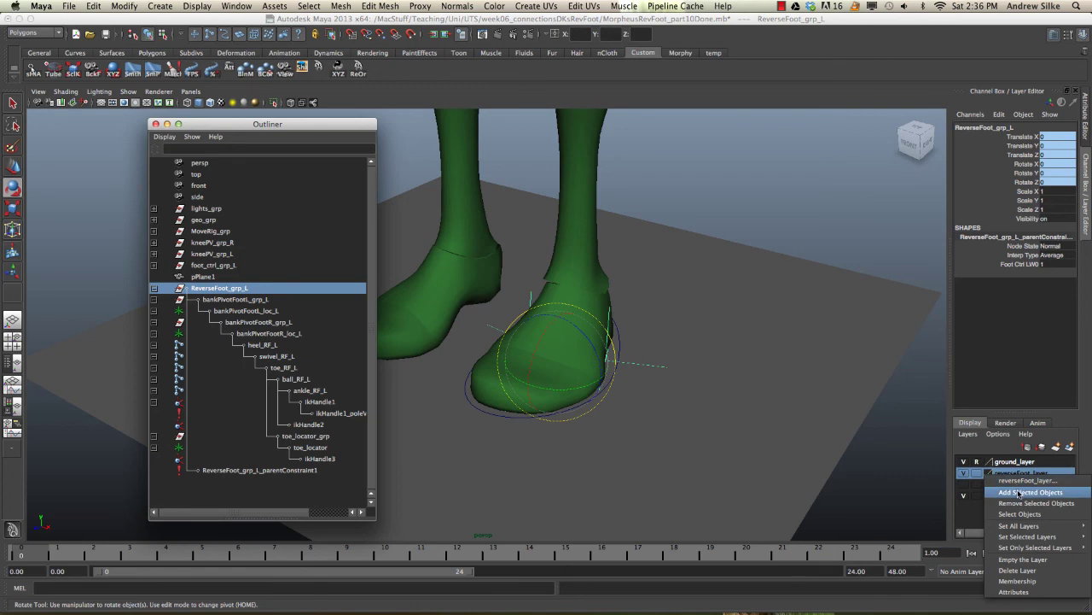
{"action": "left_click", "coordinate": [1020, 493]}
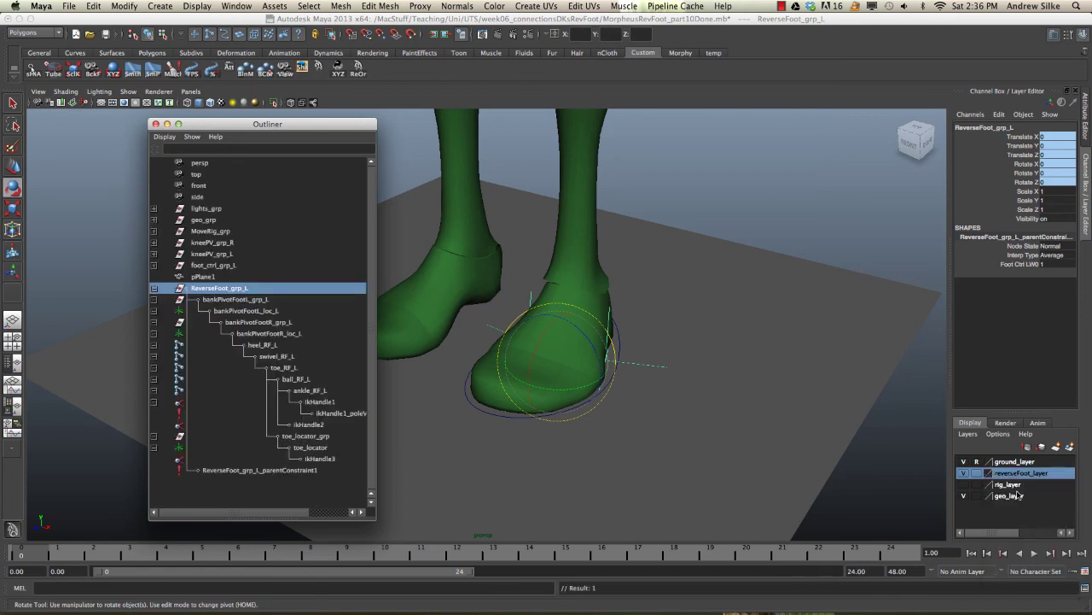
{"action": "left_click", "coordinate": [963, 474]}
- Check the left foot in wireframe display and collapse the ReverseFoot_grp_L hierarchy in the Outliner
{"action": "left_click_drag", "start_coordinate": [648, 376], "coordinate": [688, 380], "text": "alt"}
{"action": "key", "text": "4"}
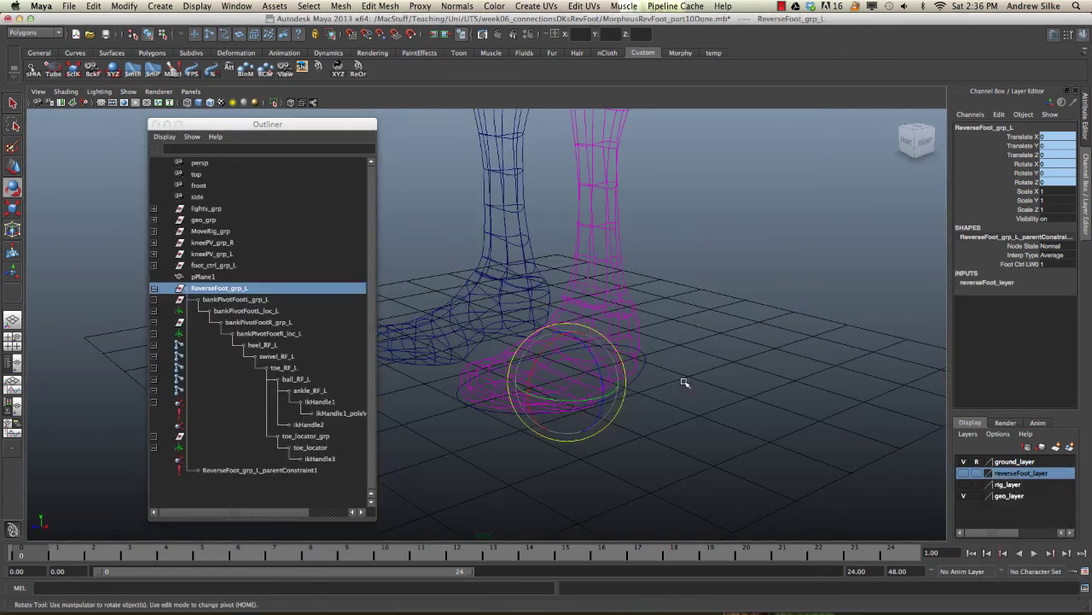
{"action": "left_click_drag", "start_coordinate": [591, 384], "coordinate": [478, 331], "text": "alt"}
{"action": "left_click_drag", "start_coordinate": [713, 361], "coordinate": [586, 373], "text": "alt"}
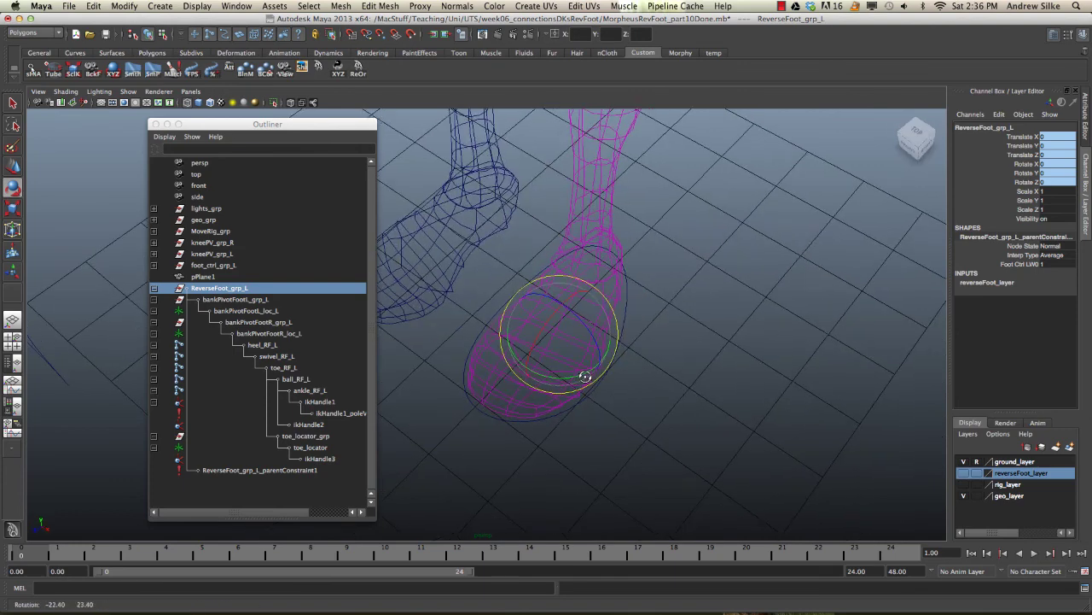
{"action": "left_click_drag", "start_coordinate": [610, 305], "coordinate": [589, 309], "text": "alt"}
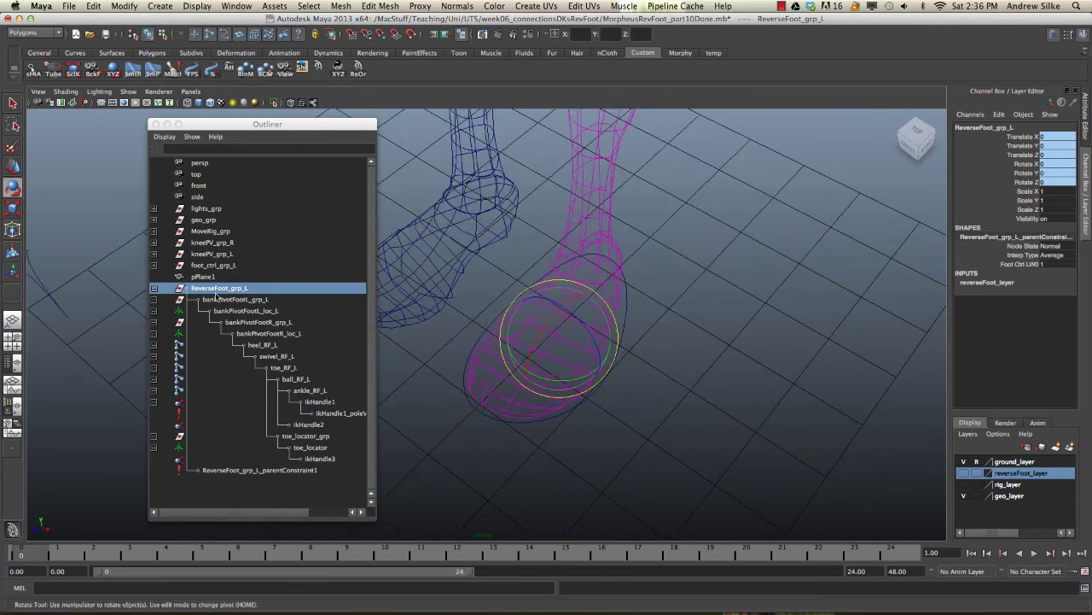
{"action": "left_click", "coordinate": [153, 289]}
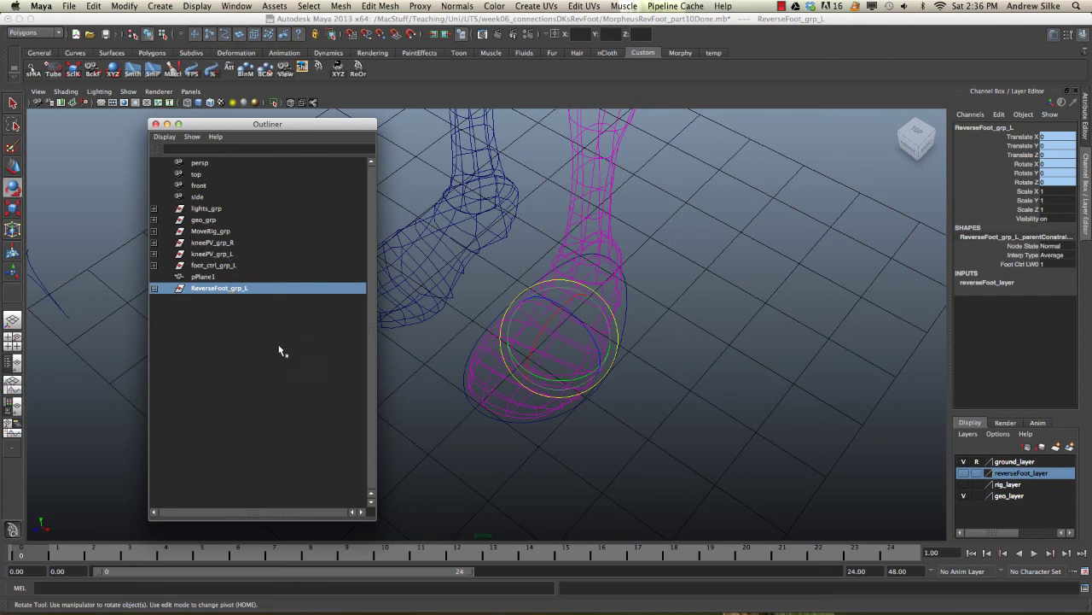
- Select the foot_ctrl_L curve around the left foot and return the viewport to shaded display with both legs in view
{"action": "left_click_drag", "start_coordinate": [650, 394], "coordinate": [661, 379], "text": "alt"}
{"action": "middle_click_drag", "start_coordinate": [670, 374], "coordinate": [745, 386], "text": "alt"}
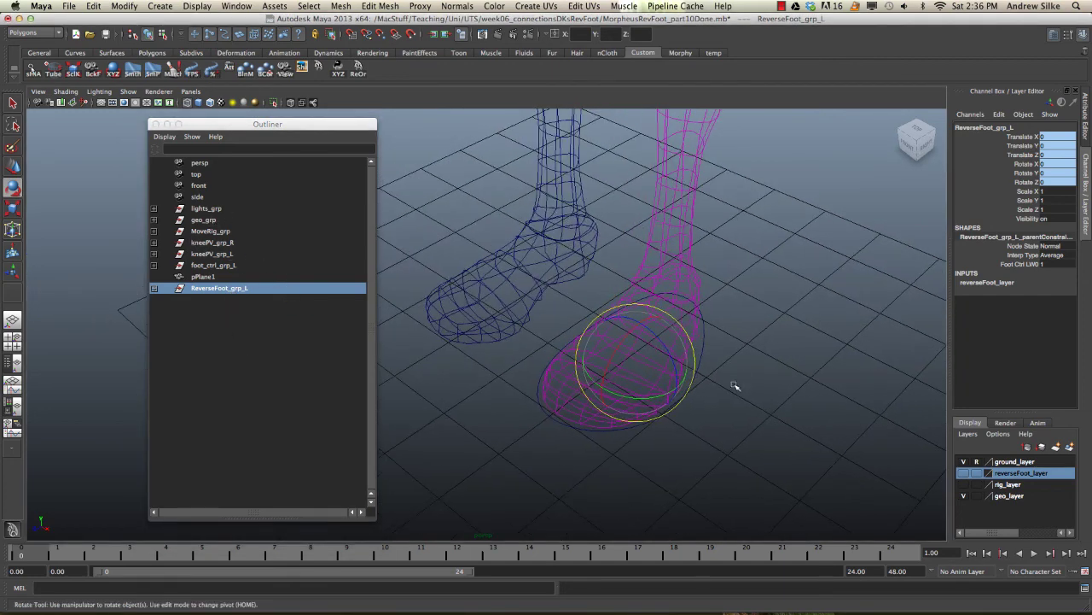
{"action": "left_click", "coordinate": [788, 376]}
{"action": "left_click", "coordinate": [708, 361]}
{"action": "left_click_drag", "start_coordinate": [708, 361], "coordinate": [662, 319], "text": "alt"}
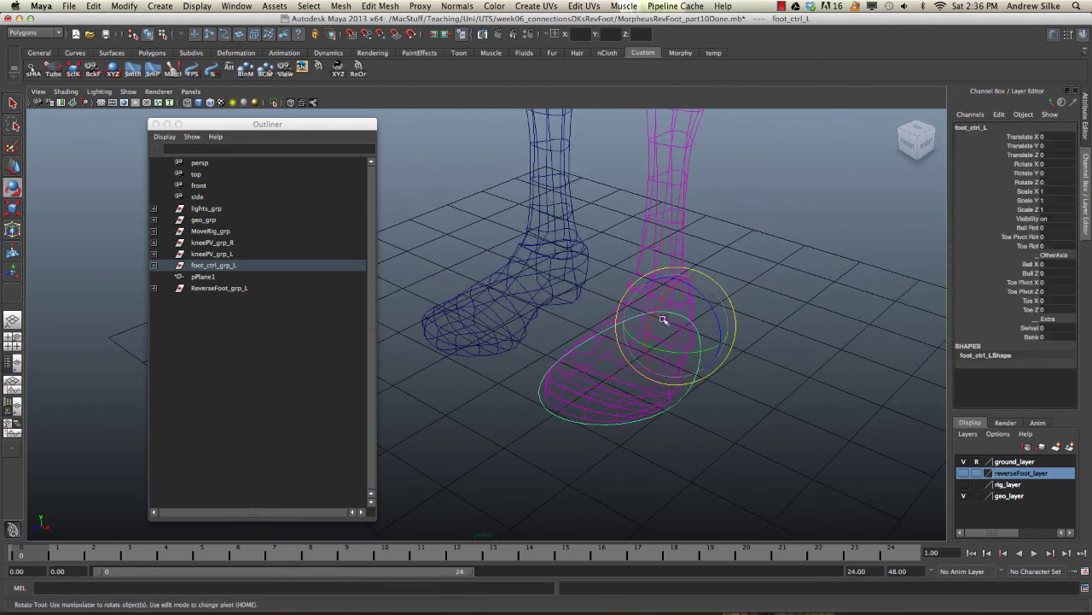
{"action": "key", "text": "5"}
{"action": "mouse_move", "coordinate": [659, 306]}
{"action": "right_mouse_down", "text": "alt"}
{"action": "mouse_move", "coordinate": [709, 350]}
{"action": "mouse_move", "coordinate": [778, 466]}
{"action": "right_mouse_up", "text": "alt"}
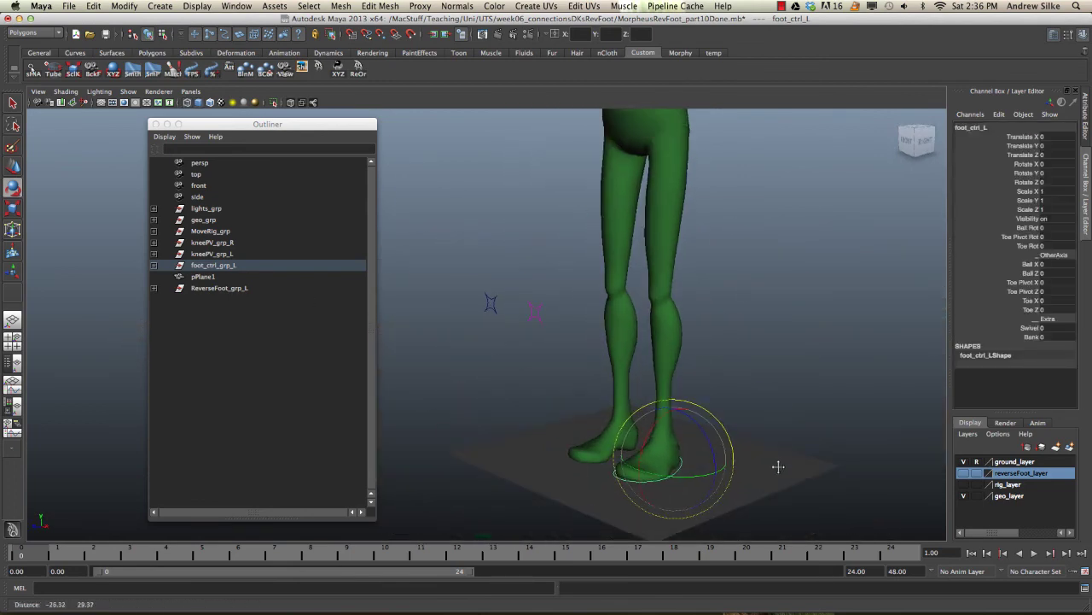
- Test foot_ctrl_L's Bank and Swivel attributes, undoing each change
{"action": "left_click", "coordinate": [1024, 337]}
{"action": "middle_click_drag", "start_coordinate": [673, 388], "coordinate": [424, 393]}
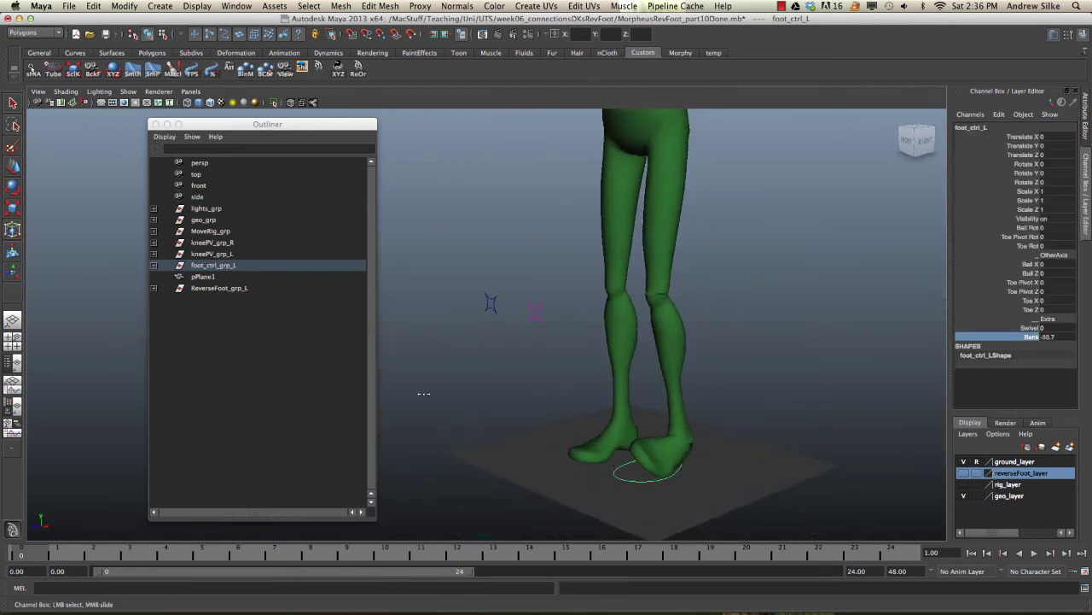
{"action": "key", "text": "z"}
{"action": "left_click", "coordinate": [1030, 329]}
{"action": "middle_click_drag", "start_coordinate": [678, 398], "coordinate": [614, 396]}
{"action": "key", "text": "z"}
- Test foot_ctrl_L's Ball Rot, Toe Pivot Rot and Toe Rot attributes, undoing each change
{"action": "left_click", "coordinate": [1030, 228]}
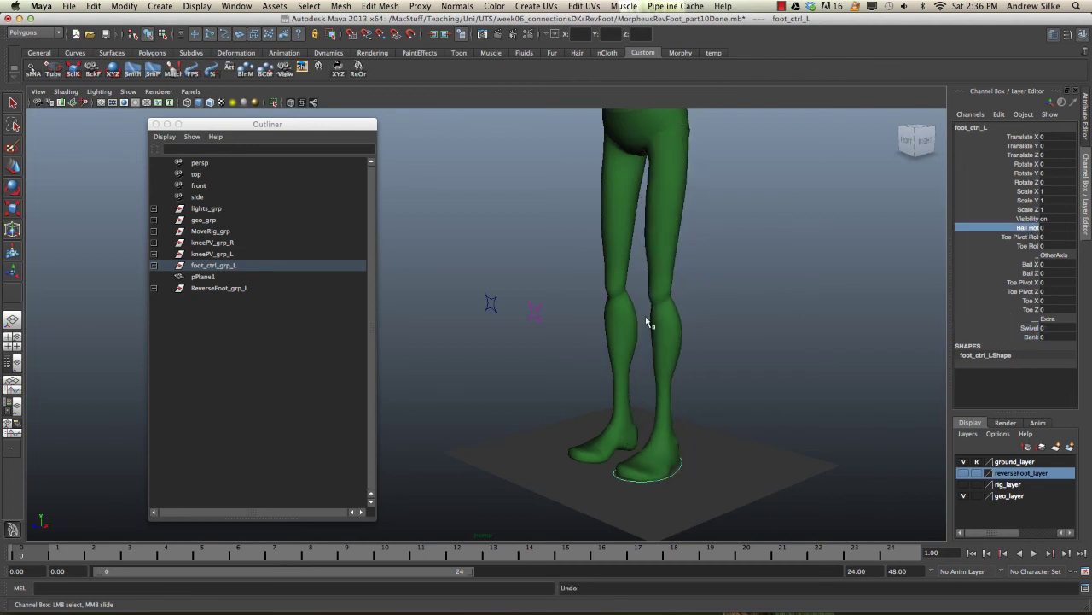
{"action": "middle_click_drag", "start_coordinate": [650, 321], "coordinate": [881, 334]}
{"action": "key", "text": "z"}
{"action": "left_click", "coordinate": [1022, 238]}
{"action": "key", "text": "z"}
{"action": "left_click", "coordinate": [1034, 247]}
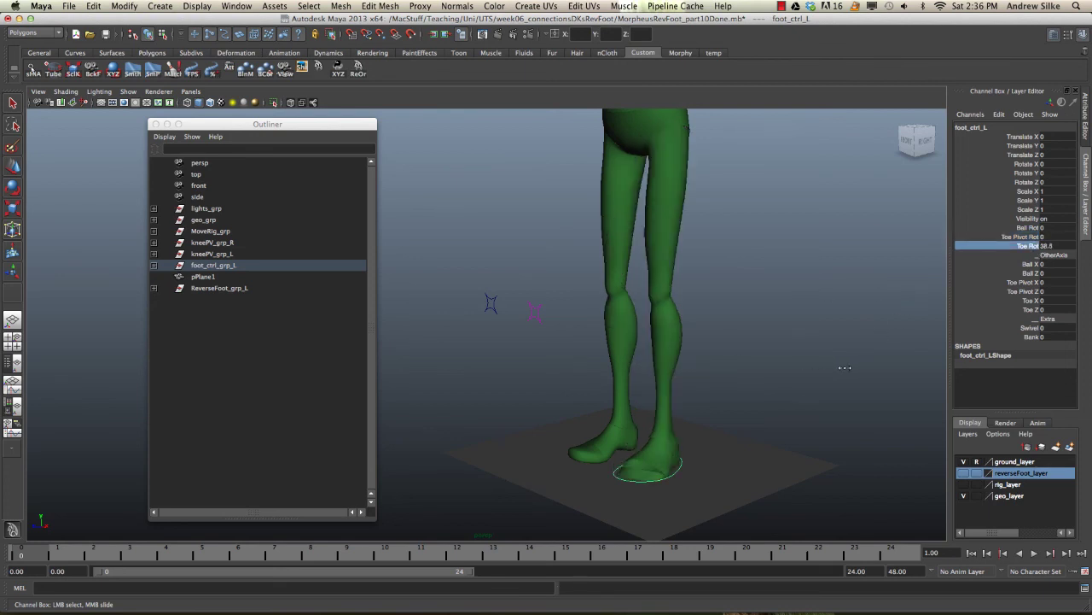
- Test rotating and moving foot_ctrl_L in the viewport, undoing each transform
{"action": "key", "text": "e"}
{"action": "left_click_drag", "start_coordinate": [635, 358], "coordinate": [629, 347], "text": "alt"}
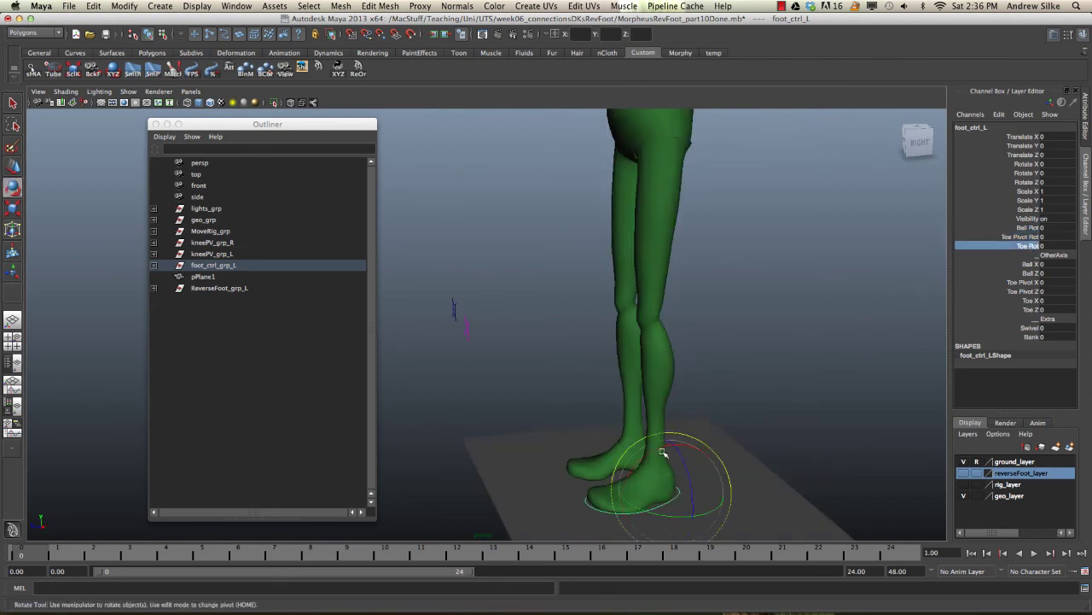
{"action": "left_click_drag", "start_coordinate": [664, 453], "coordinate": [663, 451]}
{"action": "key", "text": "ctrl+z"}
{"action": "key", "text": "w"}
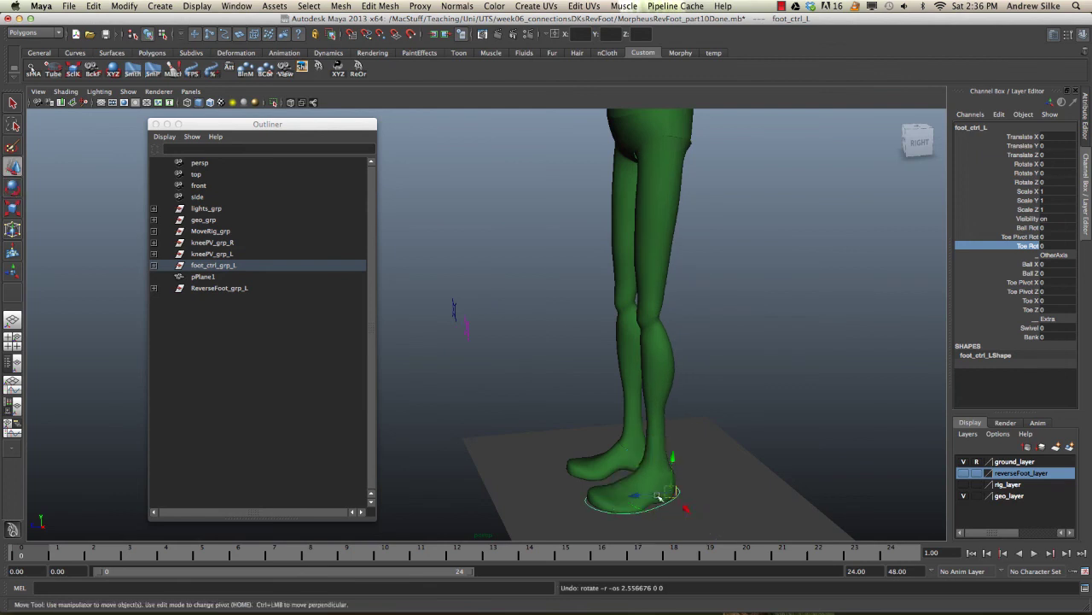
{"action": "left_click_drag", "start_coordinate": [671, 492], "coordinate": [910, 422]}
{"action": "key", "text": "ctrl+z"}
{"action": "right_click_drag", "start_coordinate": [760, 439], "coordinate": [580, 438], "text": "alt"}
{"action": "left_click_drag", "start_coordinate": [581, 439], "coordinate": [727, 446], "text": "alt"}
{"action": "right_click_drag", "start_coordinate": [727, 446], "coordinate": [805, 444], "text": "alt"}
{"action": "middle_click_drag", "start_coordinate": [805, 443], "coordinate": [697, 364], "text": "alt"}
{"action": "left_click_drag", "start_coordinate": [697, 363], "coordinate": [641, 424], "text": "alt"}
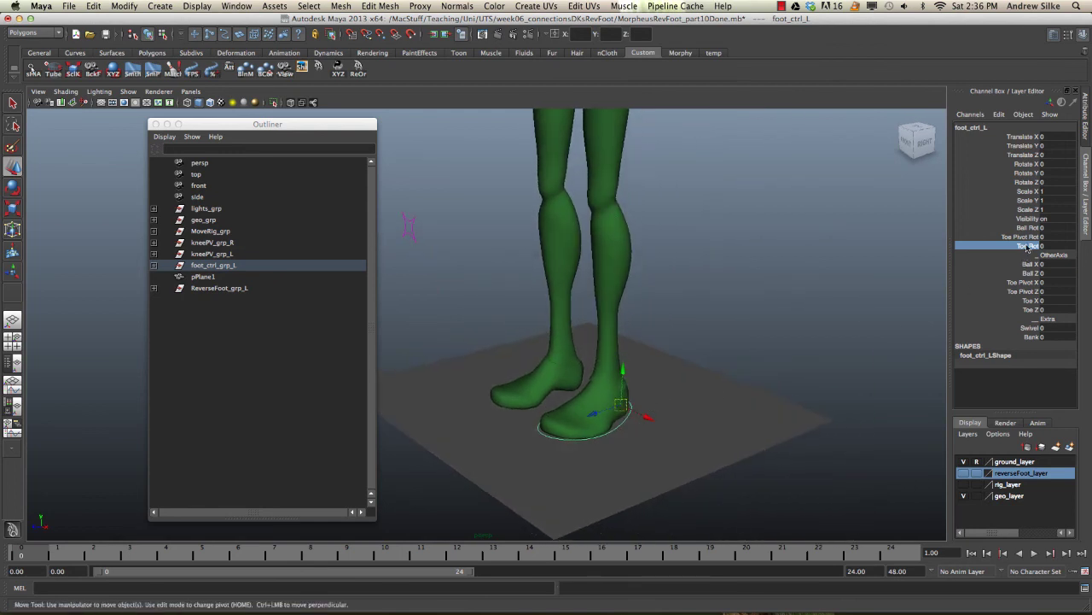
{"action": "left_click_drag", "start_coordinate": [740, 341], "coordinate": [706, 335], "text": "alt"}
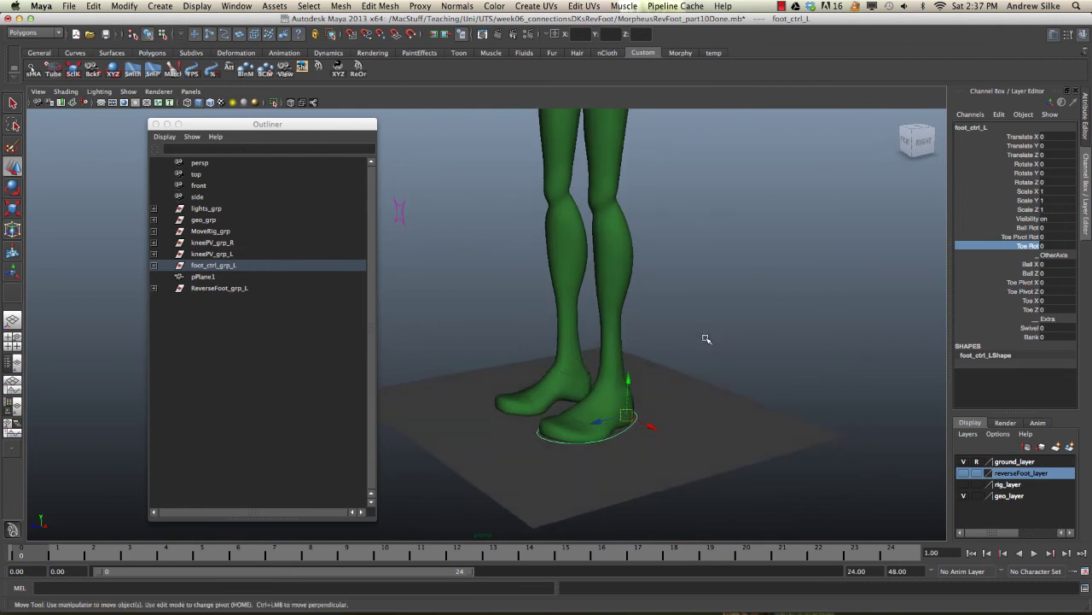